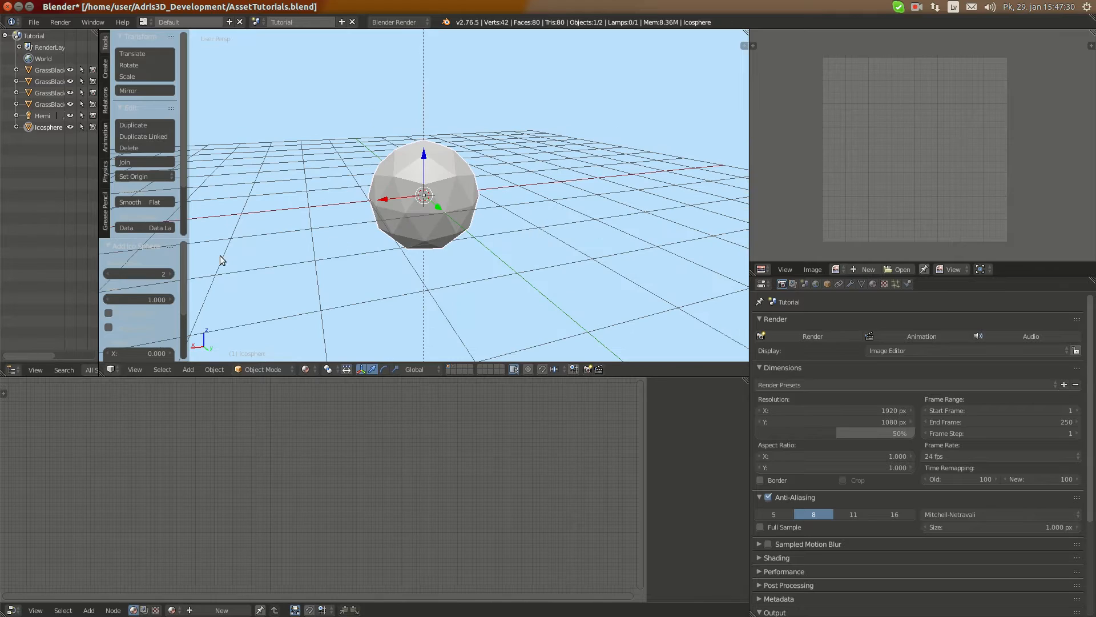
scroll(462, 230, "down", 2)
middle_click_drag(462, 230, 355, 218)
scroll(503, 209, "up", 4)
middle_click_drag(518, 204, 319, 201)
scroll(303, 204, "down", 3)
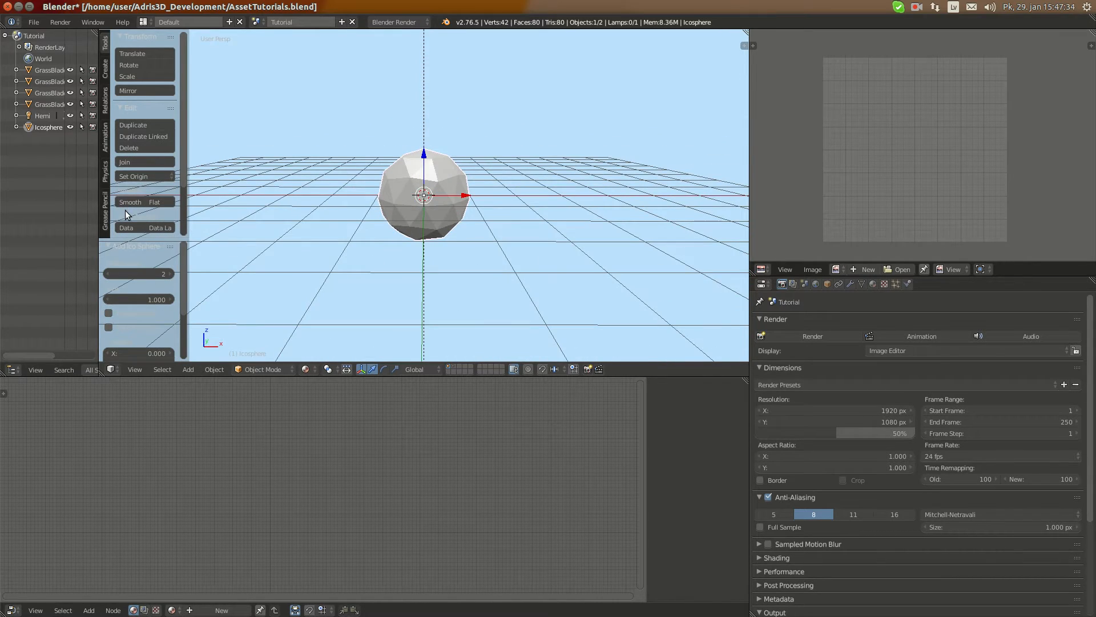
middle_click_drag(427, 217, 523, 249)
scroll(522, 249, "up", 6)
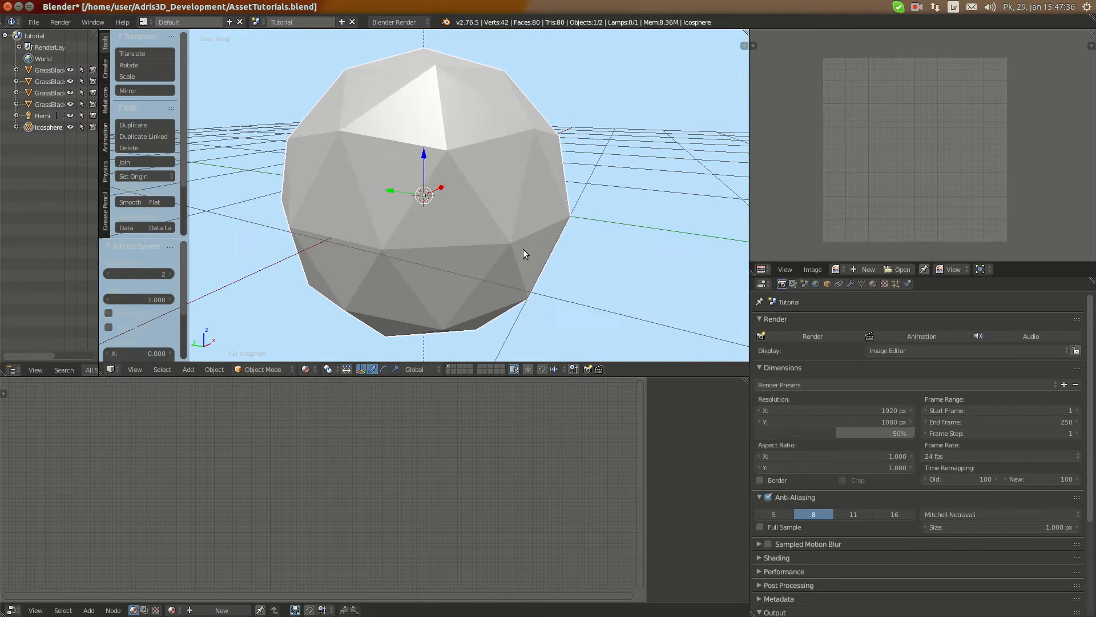
Try Subdivide and Subdivide Smooth on the icosphere's whole mesh, undoing each one and returning to Object Mode
key("Tab")
key("w")
left_click(503, 257)
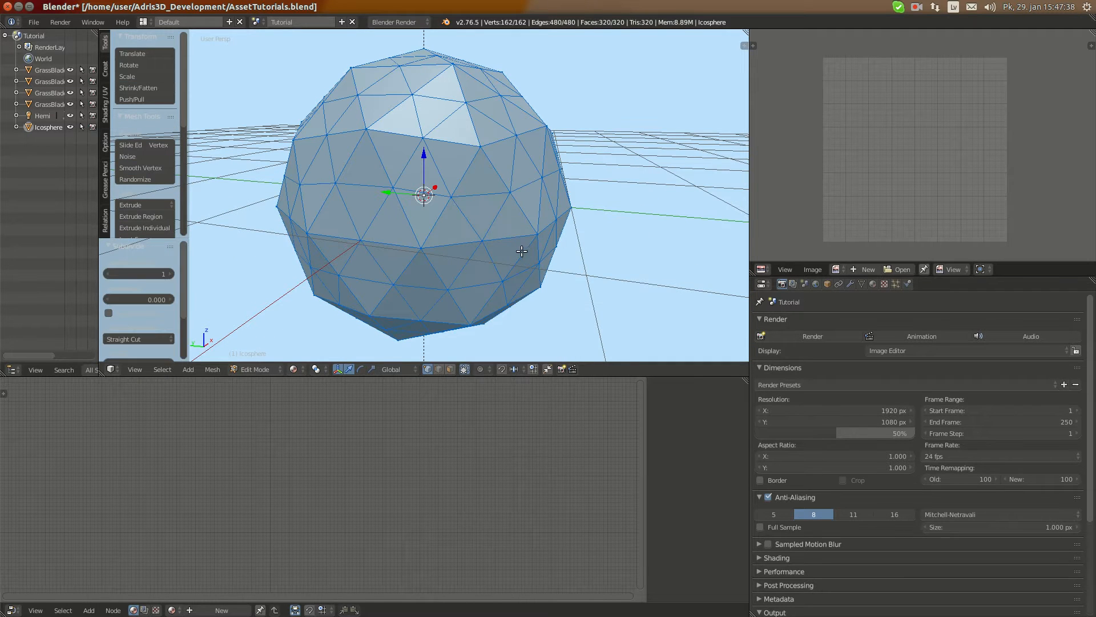
key("ctrl+z")
key("w")
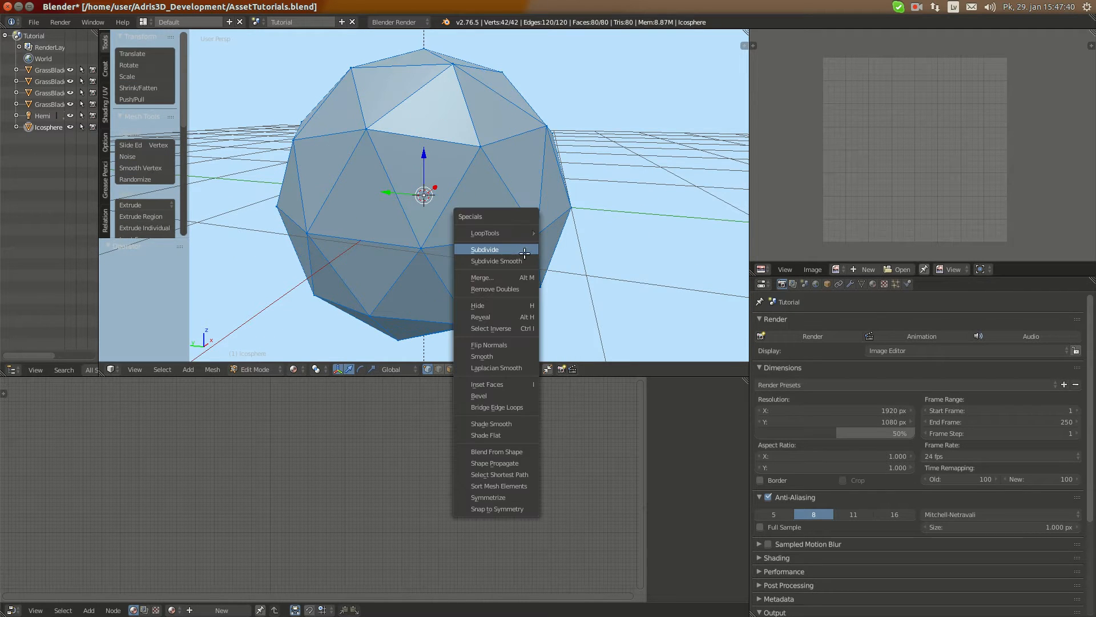
left_click(525, 260)
scroll(576, 239, "down", 2)
middle_click_drag(576, 239, 366, 361)
key("ctrl+z")
scroll(553, 282, "up", 3)
key("Tab")
Switch the icosphere to Sculpt Mode and set the sculpt brush radius to 53 px
scroll(445, 287, "down", 4)
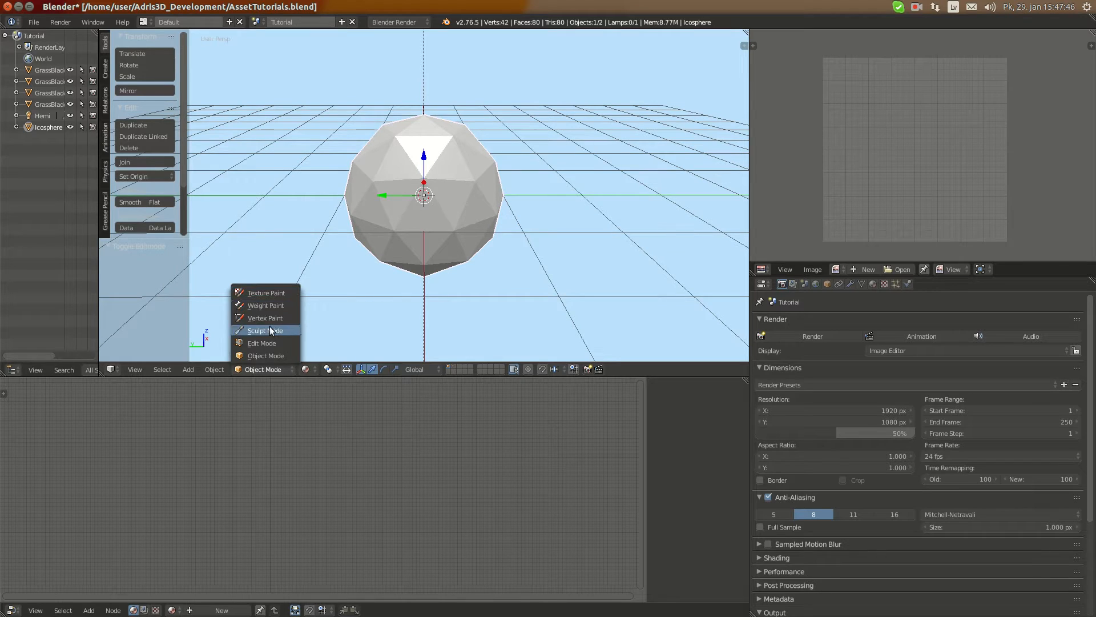
left_click(270, 329)
middle_click_drag(427, 172, 474, 146)
key("f")
key("n")
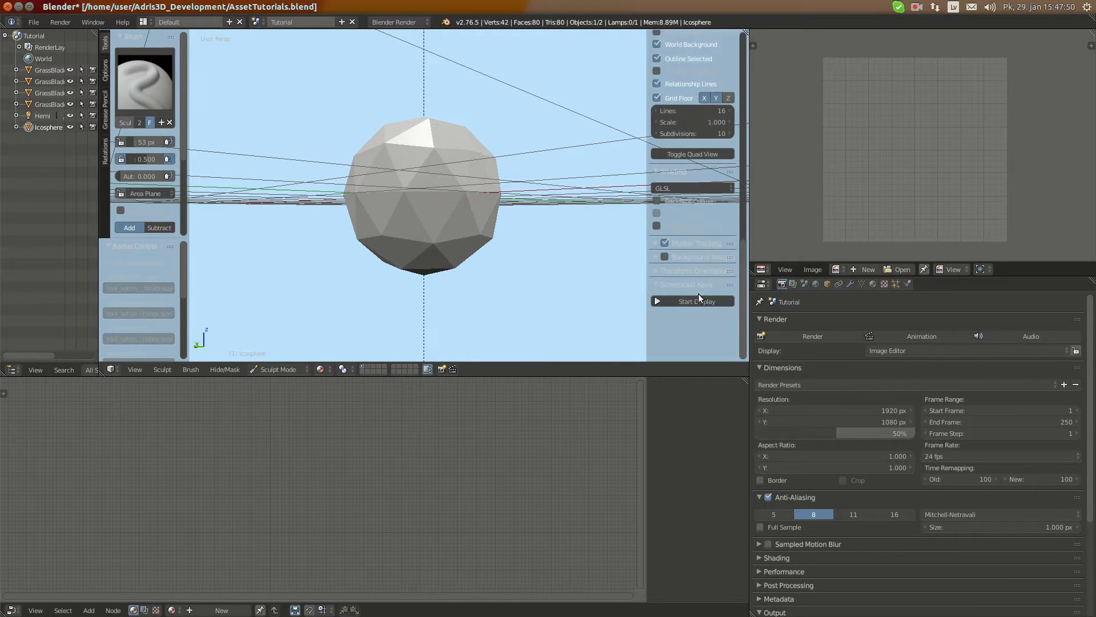
key("n")
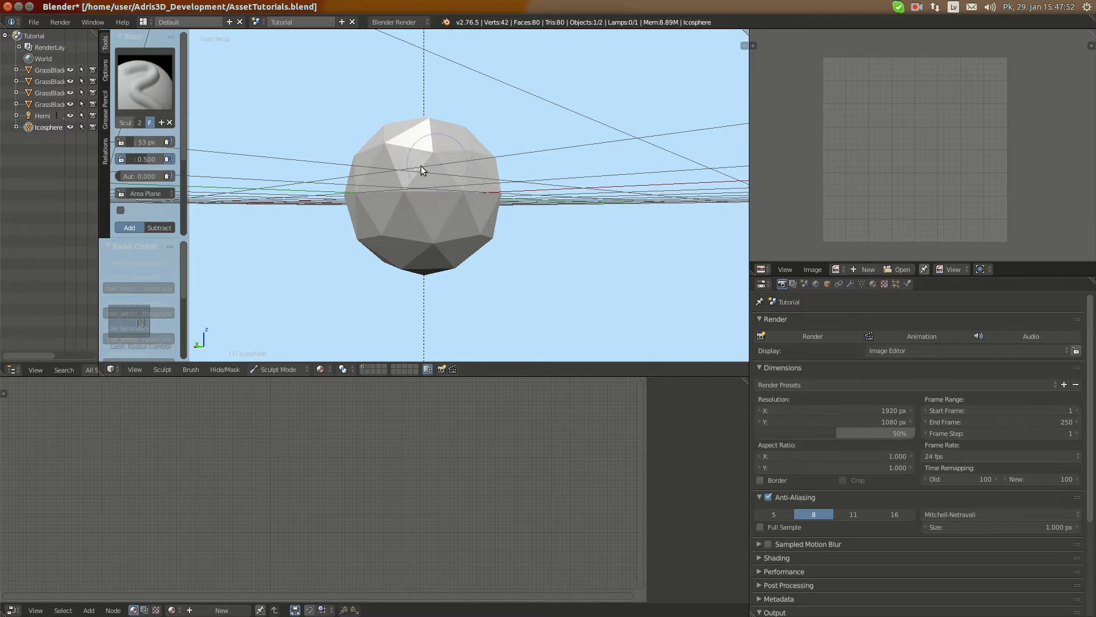
Sculpt uneven bulges over the icosphere's sides and underside to start an irregular rock shape
middle_click_drag(421, 166, 411, 225)
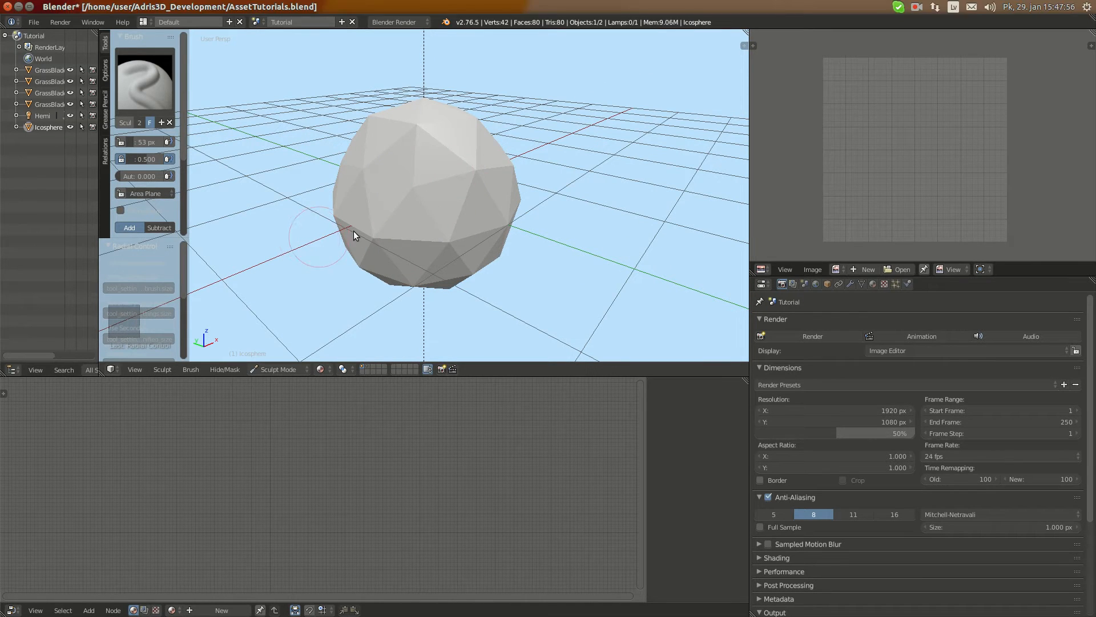
key("t")
middle_click_drag(443, 186, 354, 145)
scroll(463, 206, "up", 4)
scroll(434, 155, "down", 3)
mouse_move(417, 197)
middle_mouse_down()
mouse_move(432, 191)
mouse_move(357, 169)
mouse_move(375, 155)
mouse_move(412, 193)
middle_mouse_up()
left_click_drag(416, 185, 402, 211, "ctrl")
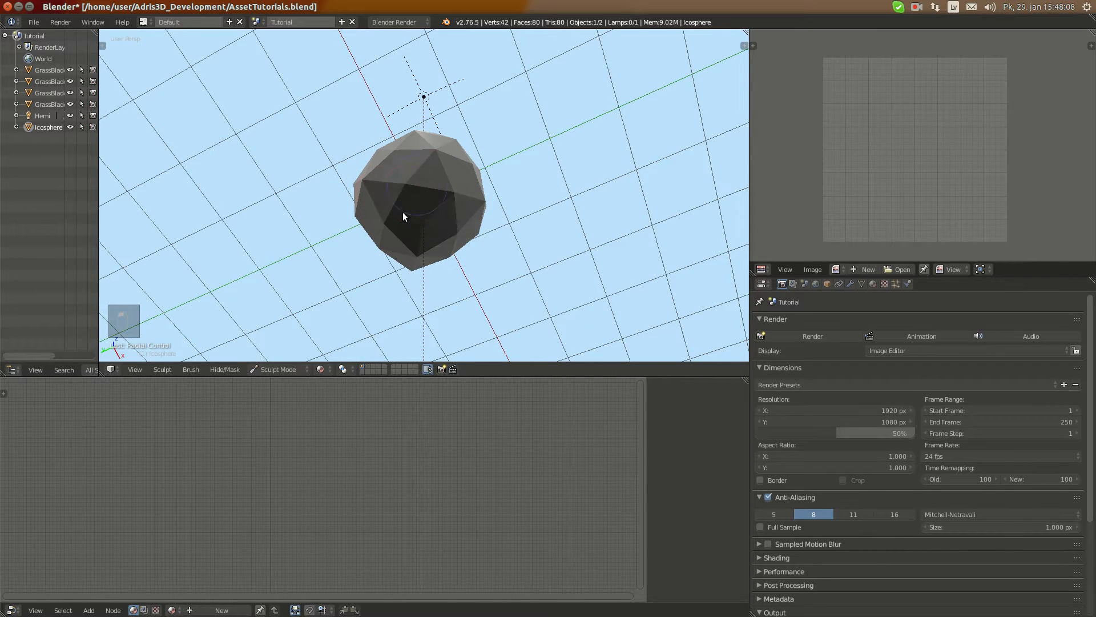
mouse_move(414, 187)
middle_mouse_down()
mouse_move(489, 215)
mouse_move(416, 249)
mouse_move(432, 139)
mouse_move(310, 200)
mouse_move(431, 227)
mouse_move(448, 211)
mouse_move(447, 260)
mouse_move(413, 198)
mouse_move(149, 256)
middle_mouse_up()
Show the brush settings beside the model and enlarge the sculpt brush radius to 70 px
key("t")
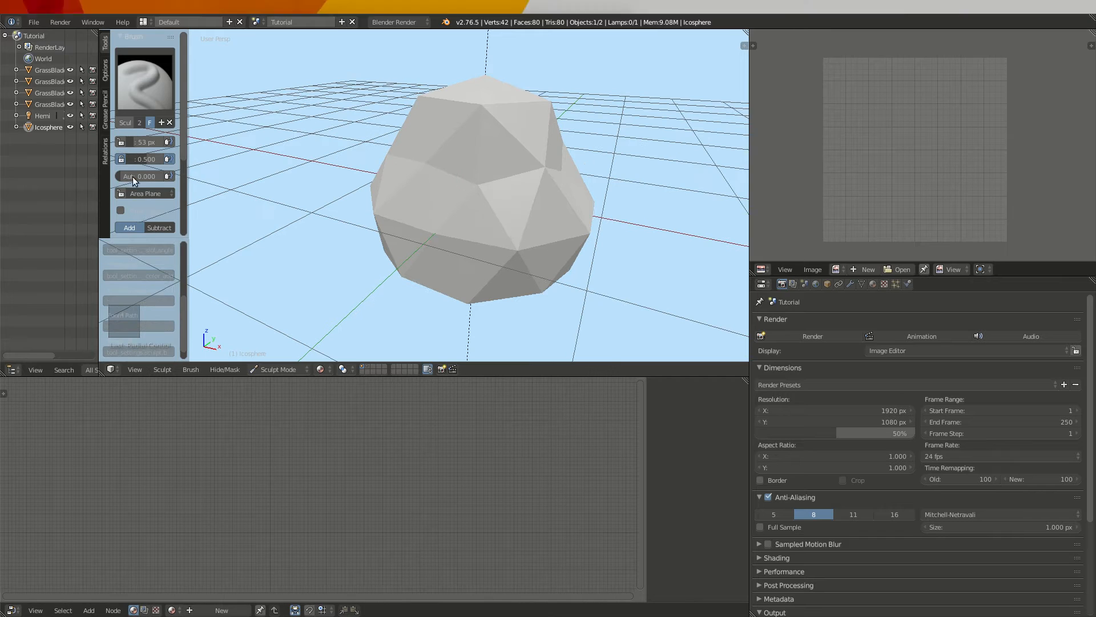
scroll(133, 176, "down", 5)
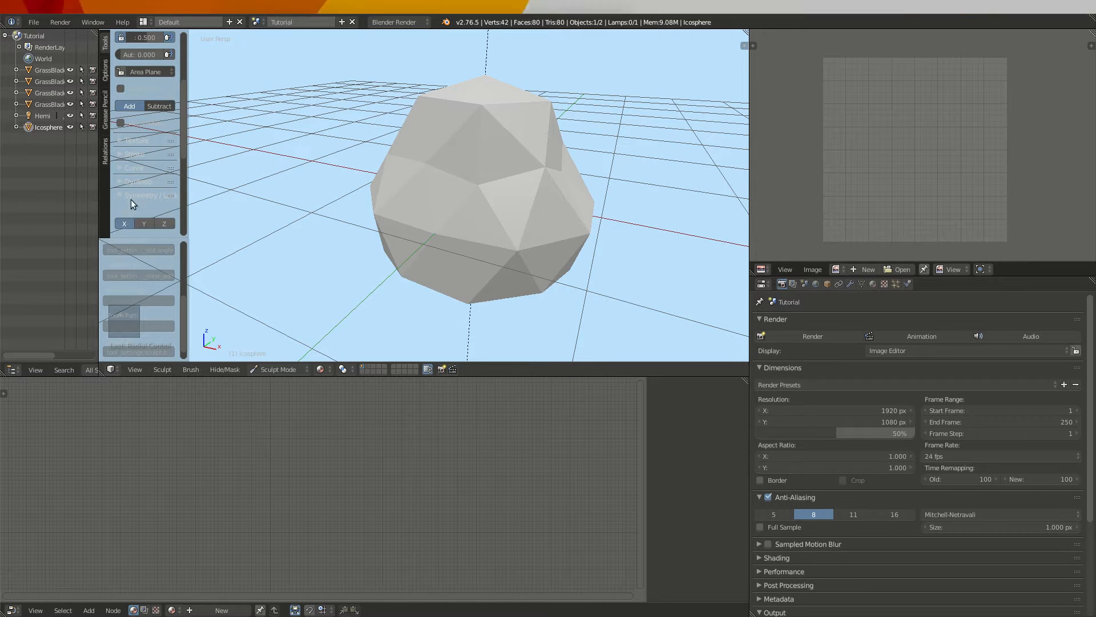
scroll(132, 200, "up", 5)
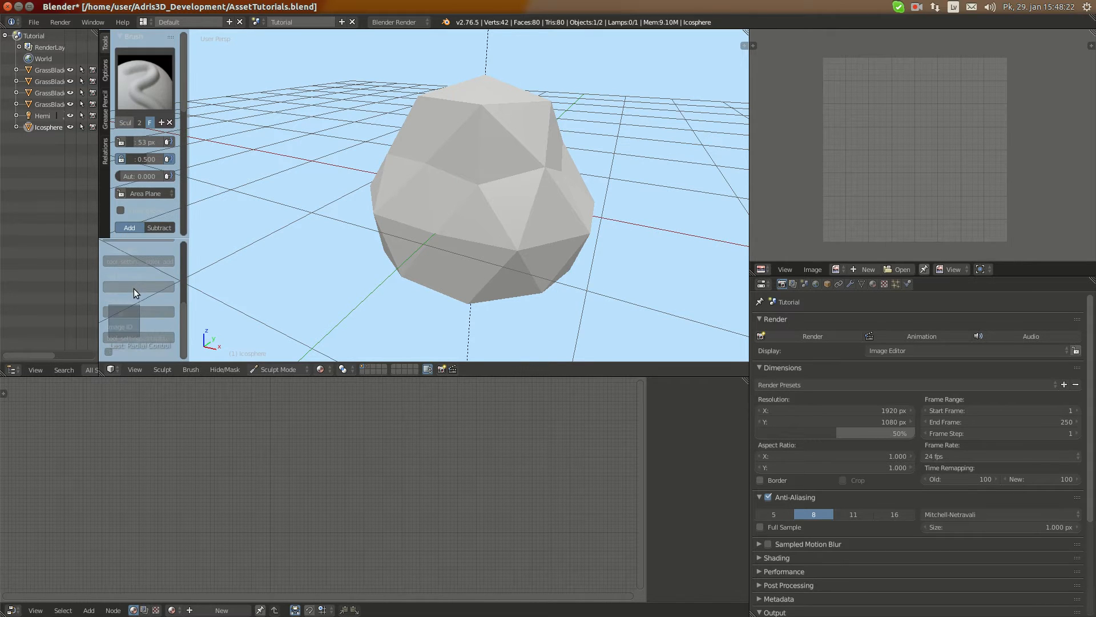
mouse_move(306, 265)
middle_mouse_down()
mouse_move(465, 201)
mouse_move(487, 166)
middle_mouse_up()
key("f")
left_click(417, 211)
Sculpt more bulges around the rock's sides and base with the 70 px brush, working from several angles
middle_click_drag(453, 215, 402, 189)
middle_click_drag(461, 212, 404, 224)
left_click_drag(379, 179, 366, 269)
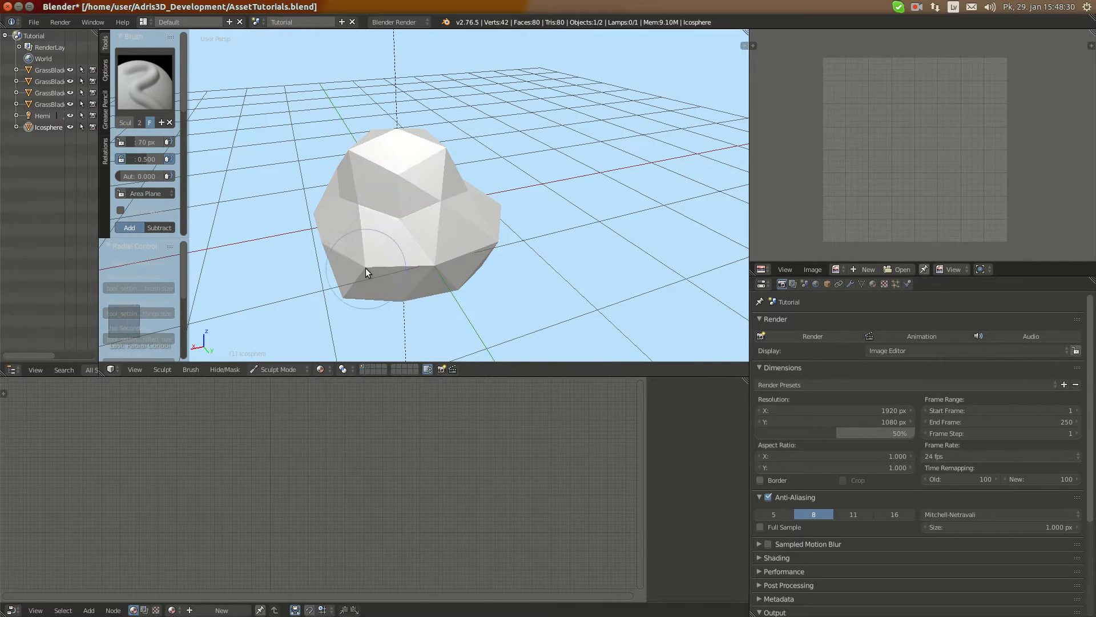
middle_click_drag(372, 285, 468, 122)
key("alt+Home")
mouse_move(385, 125)
middle_mouse_down()
mouse_move(416, 186)
mouse_move(457, 167)
middle_mouse_up()
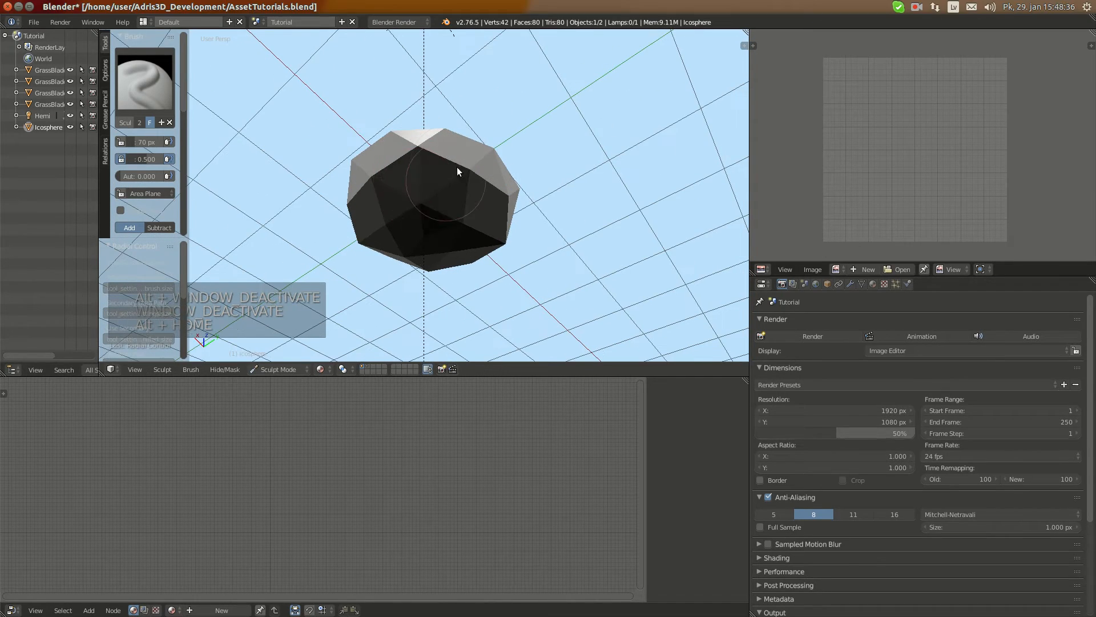
left_click_drag(410, 160, 436, 159, "ctrl")
mouse_move(448, 146)
middle_mouse_down()
mouse_move(444, 166)
mouse_move(402, 201)
mouse_move(447, 230)
mouse_move(417, 256)
mouse_move(402, 211)
mouse_move(489, 172)
mouse_move(425, 155)
mouse_move(457, 171)
mouse_move(374, 166)
mouse_move(565, 188)
mouse_move(485, 199)
mouse_move(418, 239)
mouse_move(466, 211)
mouse_move(400, 168)
mouse_move(416, 125)
mouse_move(412, 191)
mouse_move(424, 176)
mouse_move(354, 167)
mouse_move(430, 158)
mouse_move(457, 203)
mouse_move(442, 194)
middle_mouse_up()
left_click_drag(442, 191, 389, 215)
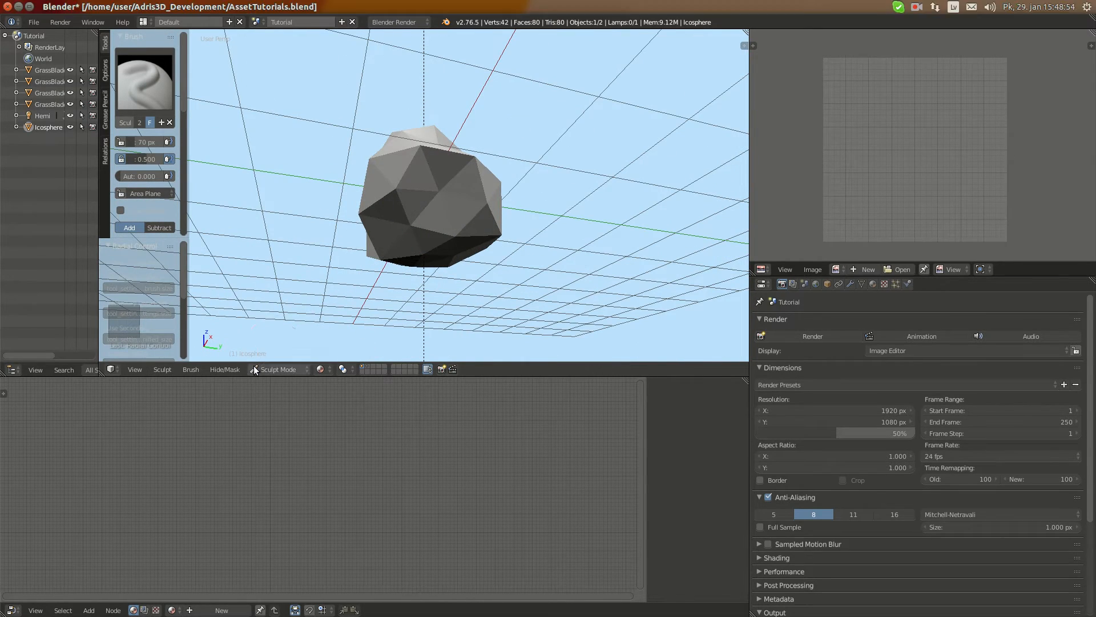
Return the sculpted rock to Object Mode and apply smooth shading to it
left_click(267, 355)
middle_click_drag(382, 211, 444, 237)
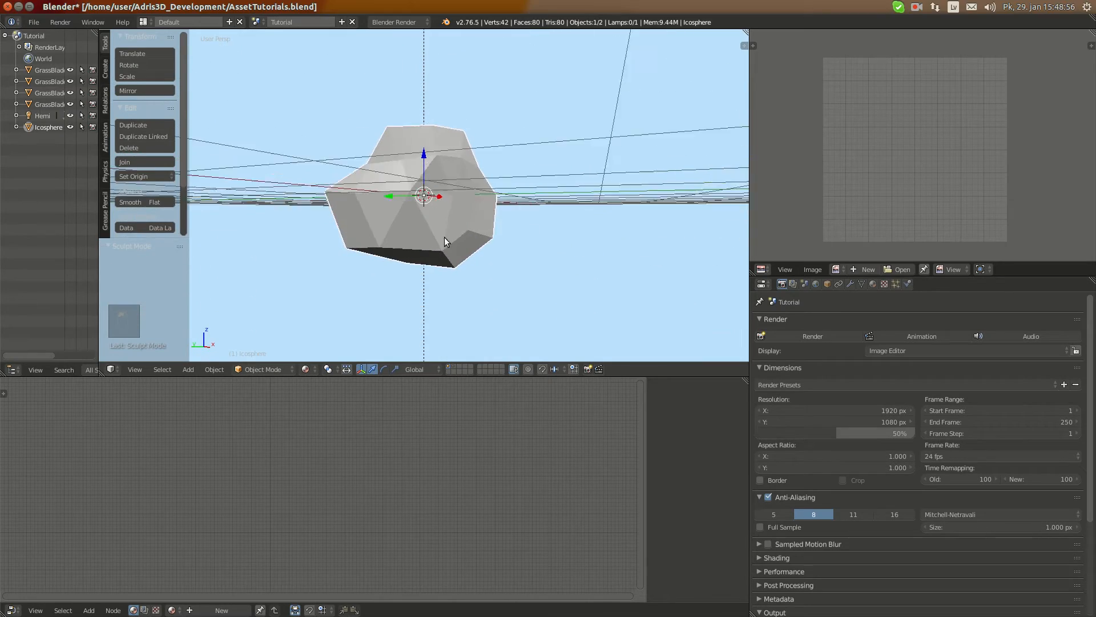
key("KP_Decimal")
middle_click_drag(528, 248, 514, 223)
left_click(129, 202)
mouse_move(320, 205)
middle_mouse_down()
mouse_move(397, 207)
mouse_move(215, 232)
mouse_move(617, 215)
mouse_move(243, 245)
mouse_move(205, 174)
mouse_move(402, 129)
mouse_move(409, 245)
mouse_move(478, 216)
mouse_move(294, 201)
middle_mouse_up()
scroll(459, 187, "up", 5)
scroll(460, 187, "down", 5)
middle_click_drag(466, 193, 725, 237)
Rename the icosphere object as Rock and give its mesh data the same name
left_click(827, 283)
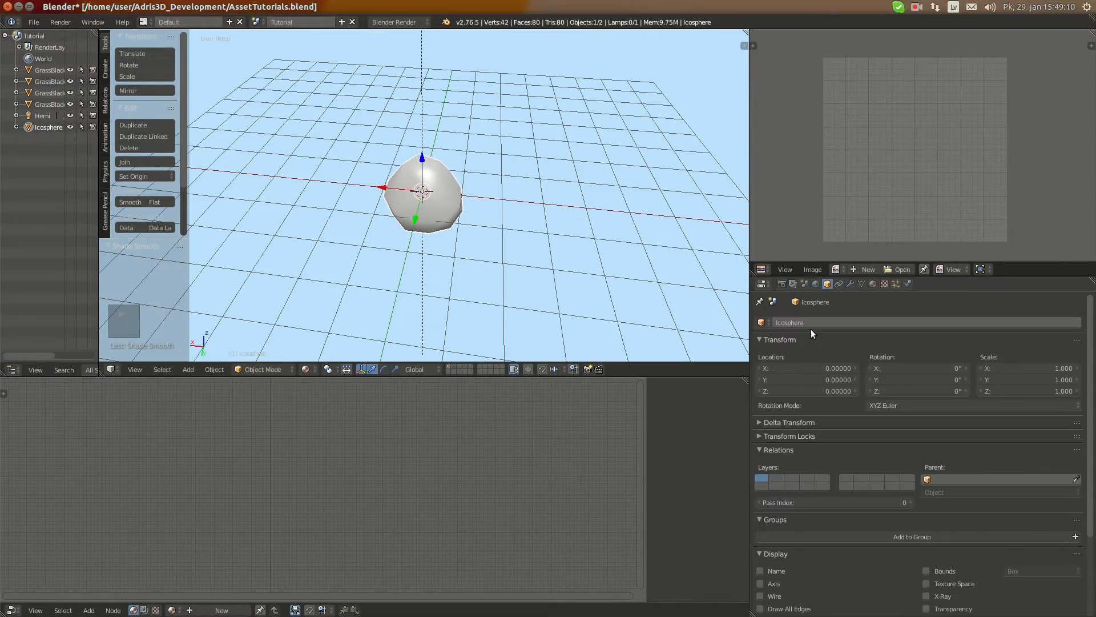
left_click(807, 322)
type("Rock")
key("Return")
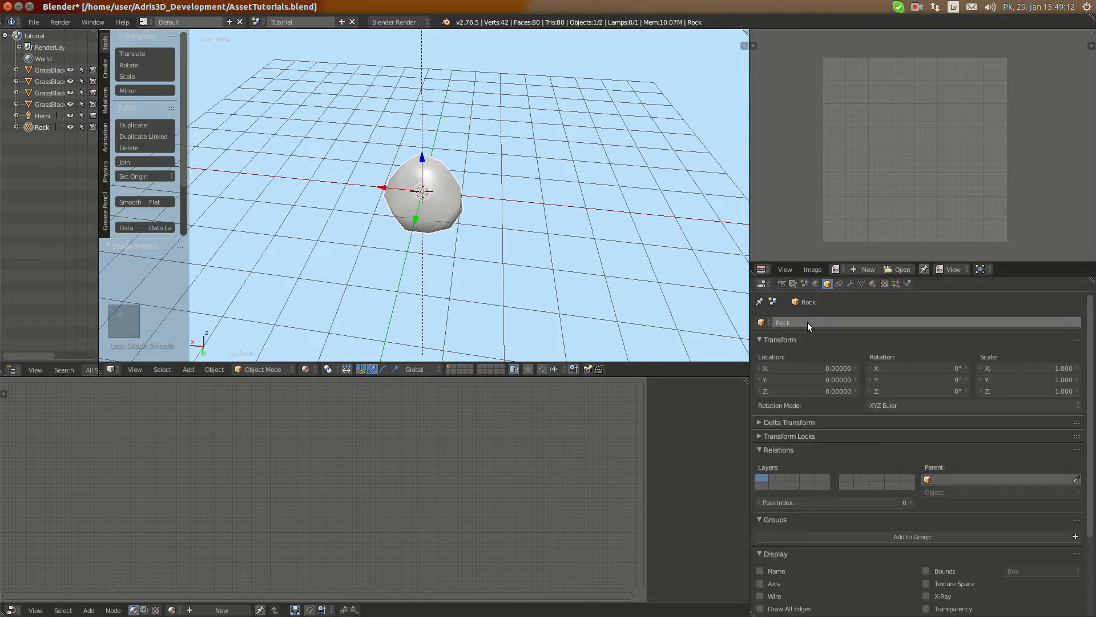
key("ctrl+c")
left_click(862, 284)
key("ctrl+v")
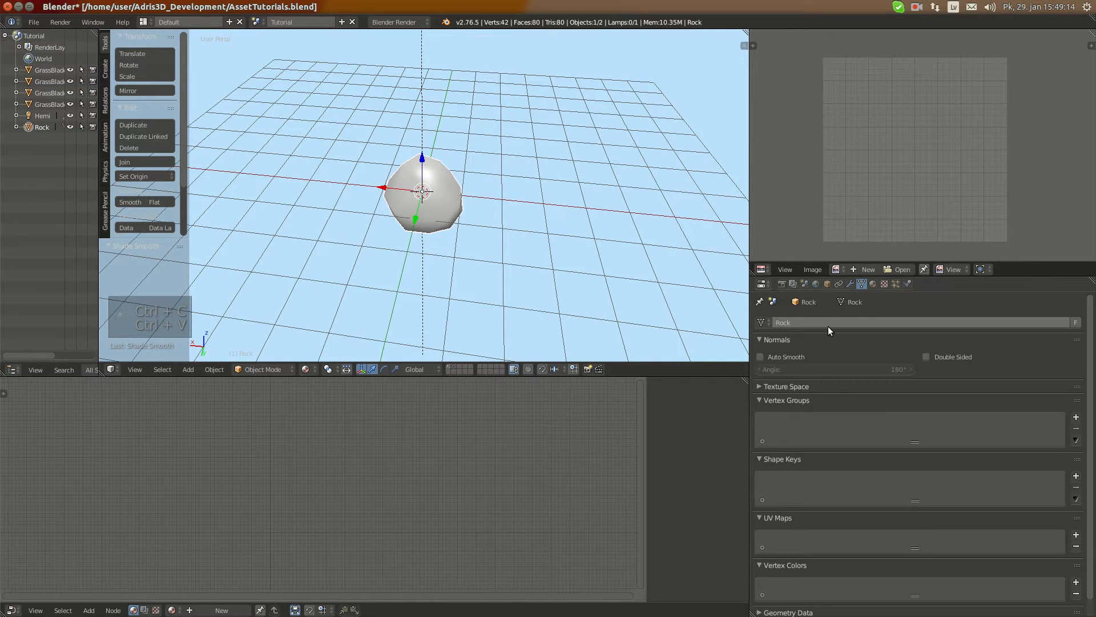
left_click(872, 284)
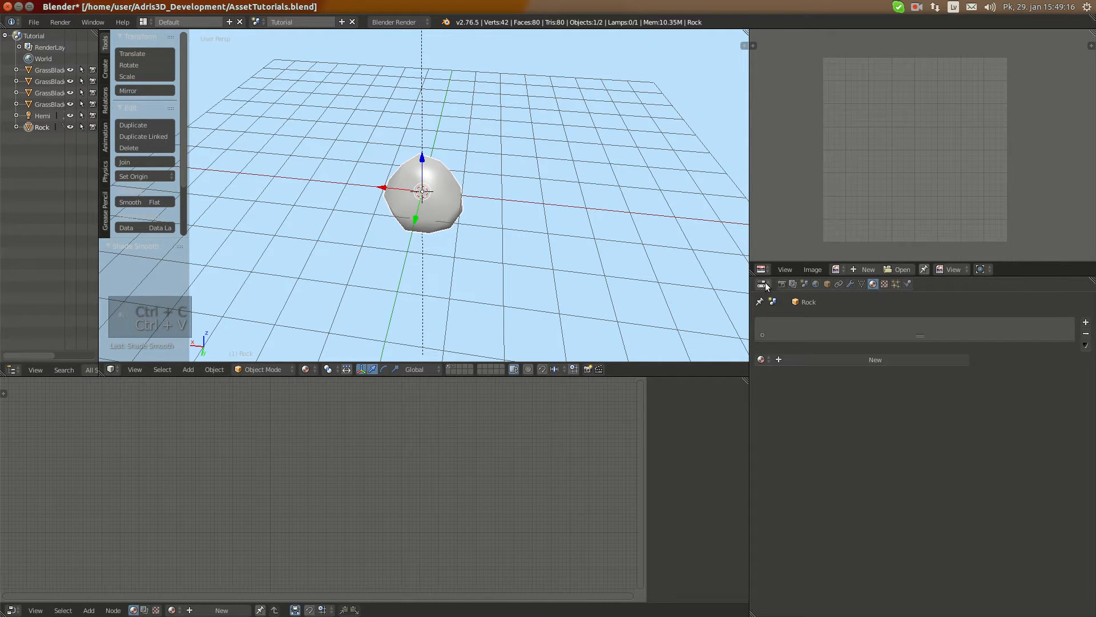
left_click(782, 284)
Duplicate the rock and move the copy 2 units along the global X axis
middle_click_drag(349, 210, 491, 192)
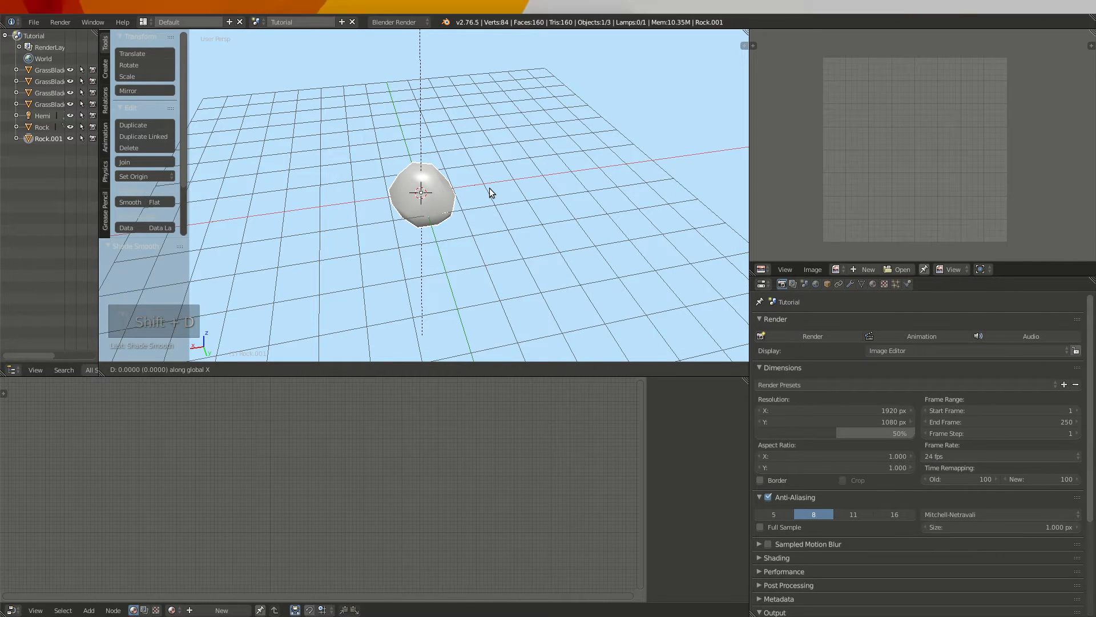
type("2")
key("Return")
key("KP_Decimal")
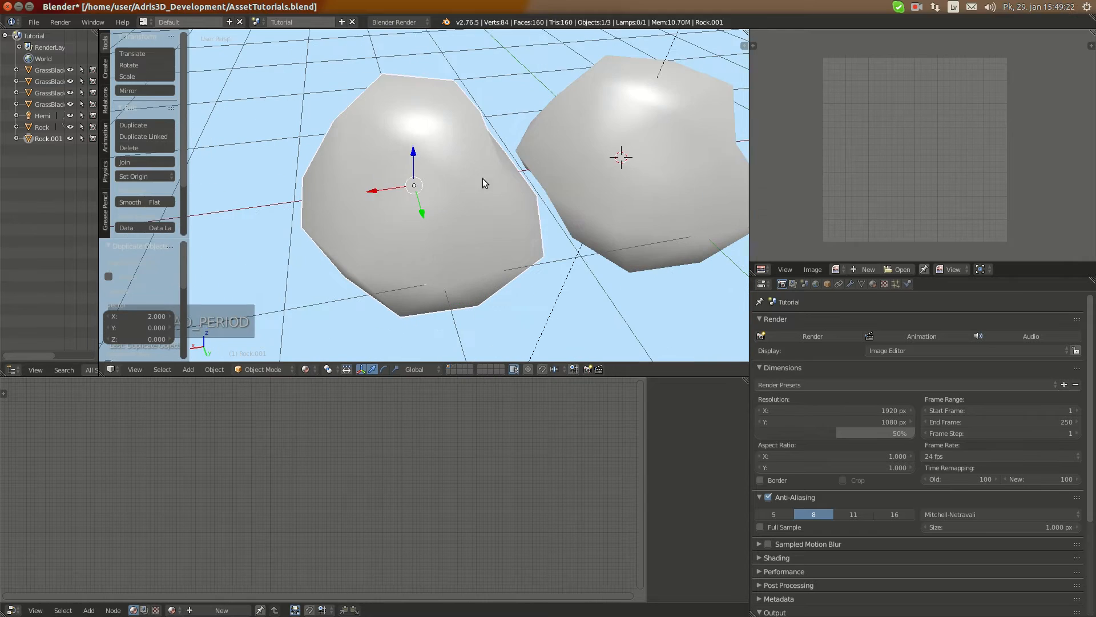
Scale the original rock's whole mesh by 0.5 in Edit Mode
right_click(583, 157)
key("Tab")
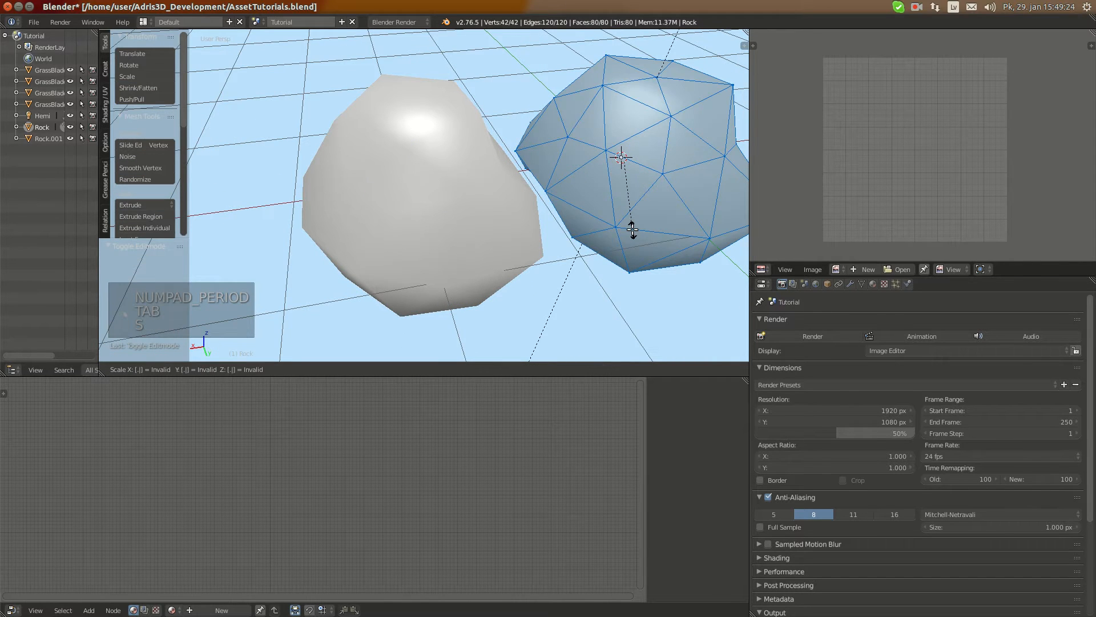
type("5")
key("Return")
key("Tab")
Scale the duplicated rock's whole mesh by 0.5 in Edit Mode, then go back to Object Mode
right_click(435, 188)
key("Tab")
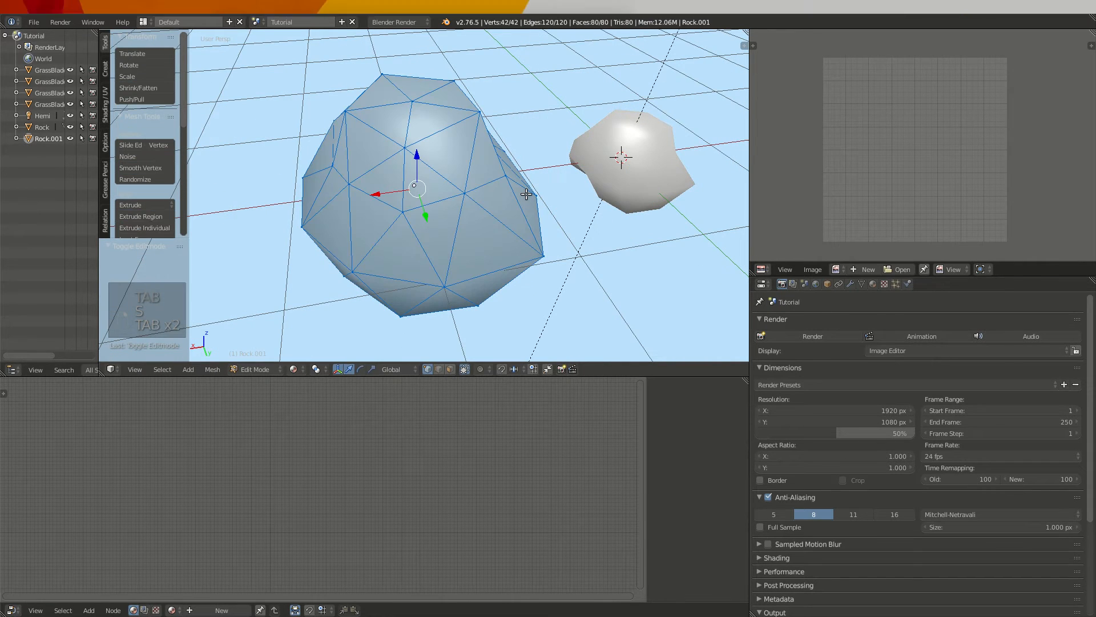
type("5")
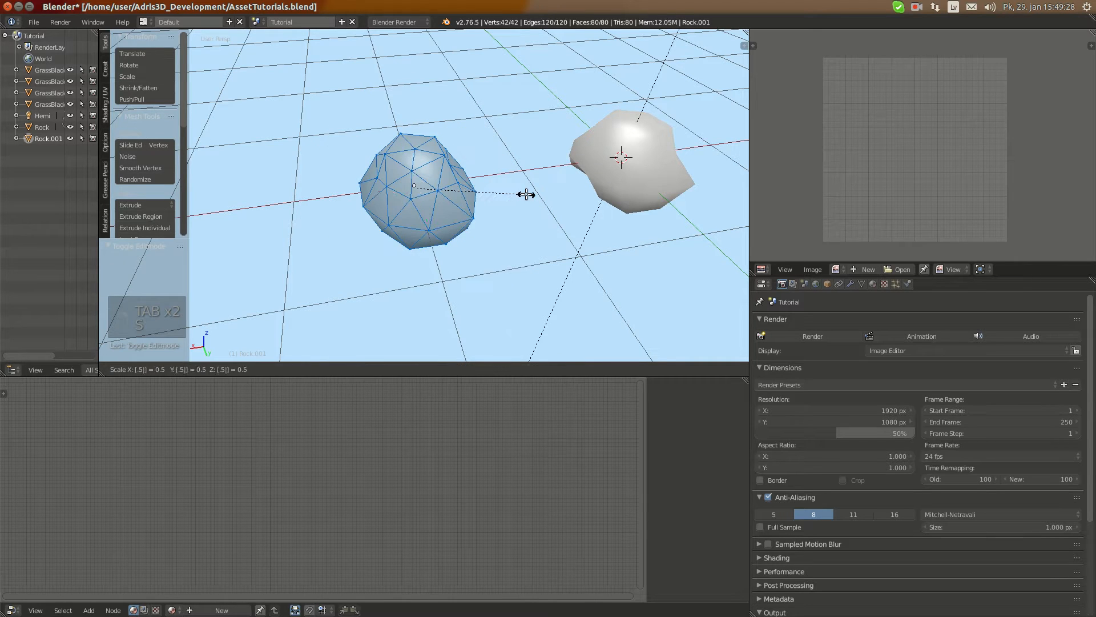
key("Tab")
key("KP_Decimal")
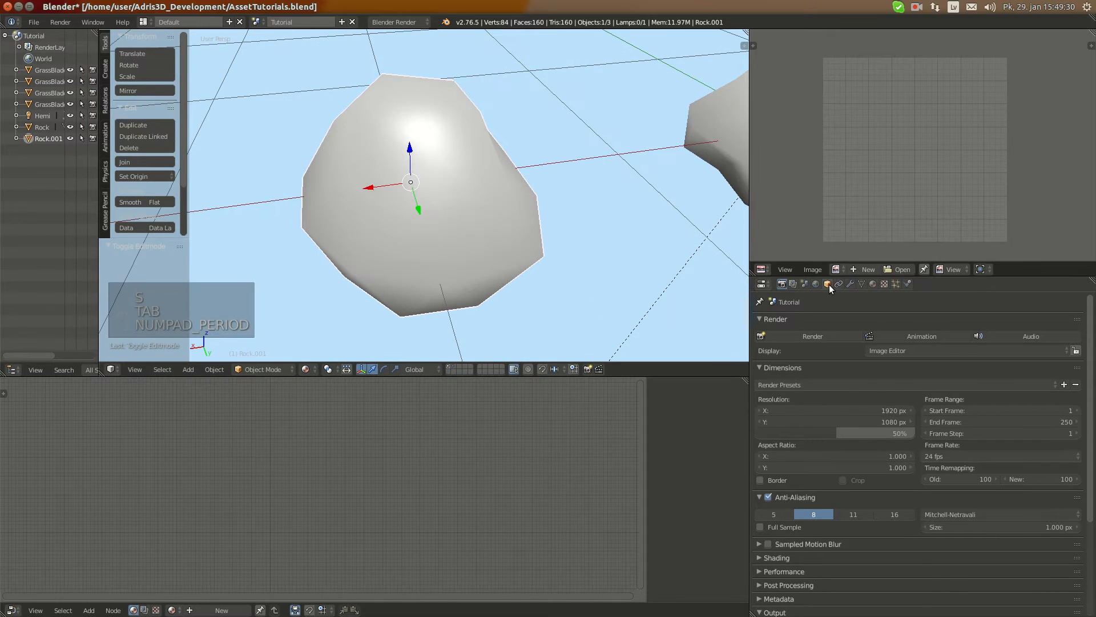
Rename the duplicated rock as RockH and copy that name to its mesh data
left_click(827, 283)
left_click(789, 322)
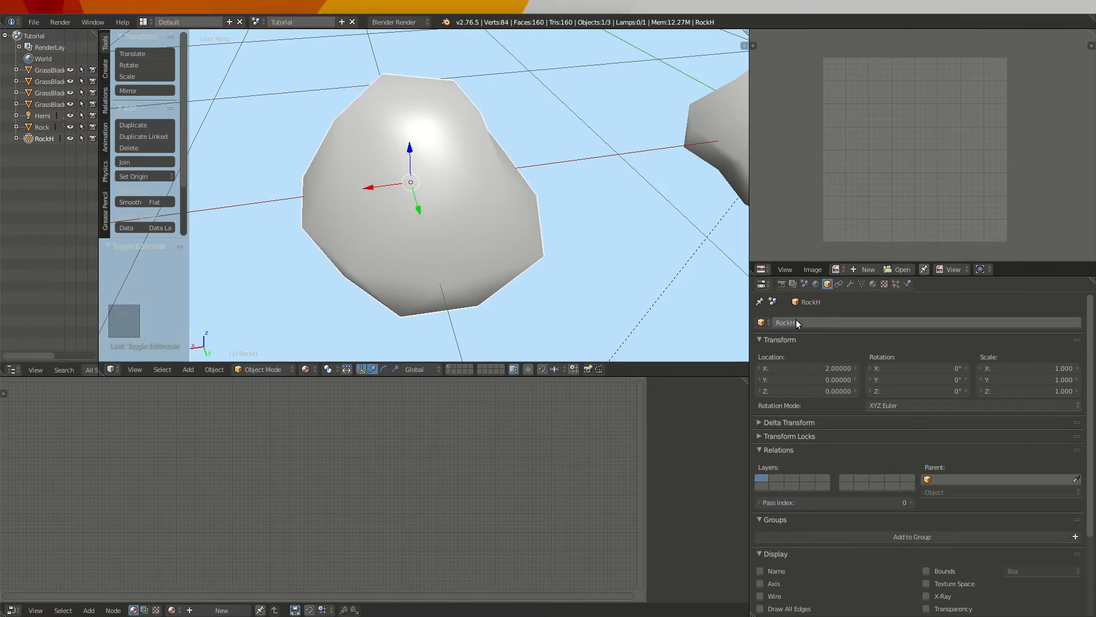
key("ctrl+c")
left_click(862, 284)
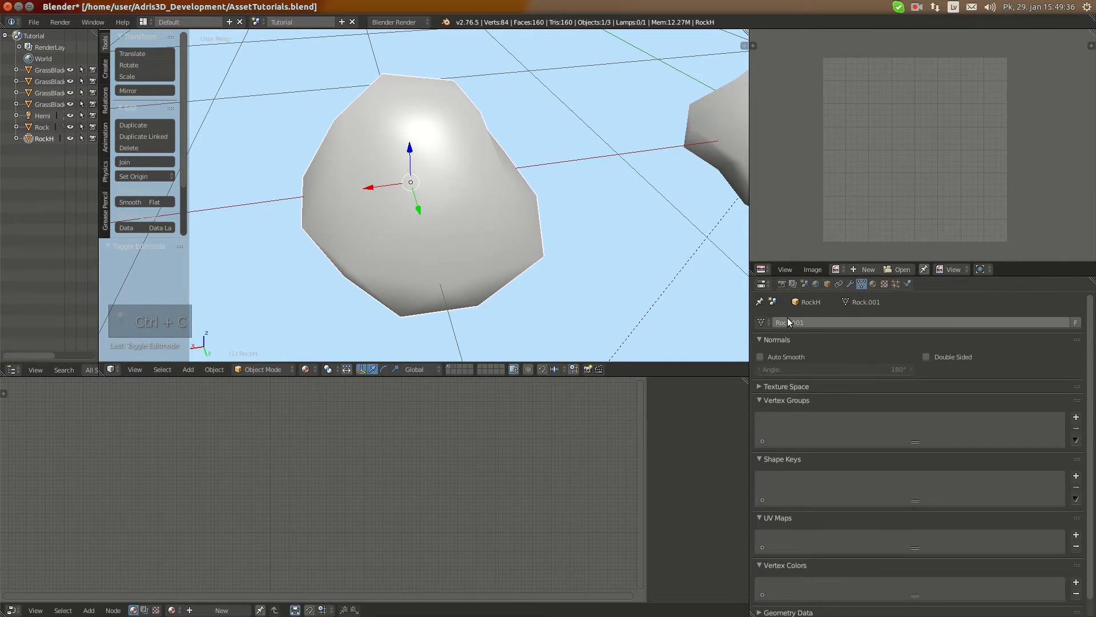
key("ctrl+v")
left_click(782, 284)
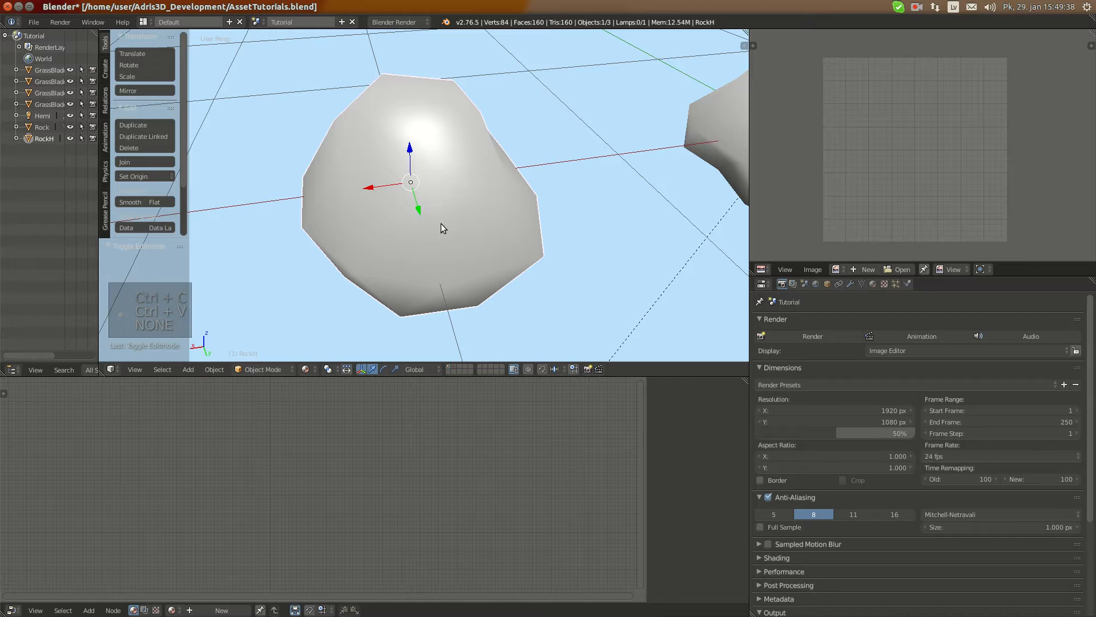
Switch the RockH object to Sculpt Mode
key("Tab")
middle_click_drag(441, 224, 322, 265)
key("Tab")
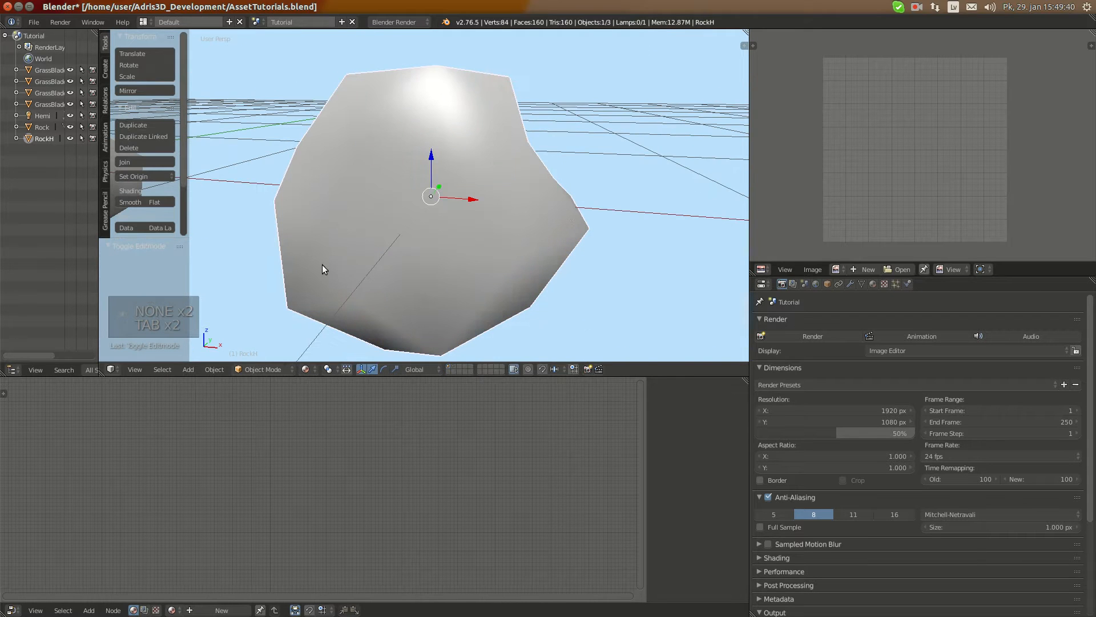
left_click(260, 369)
left_click(275, 330)
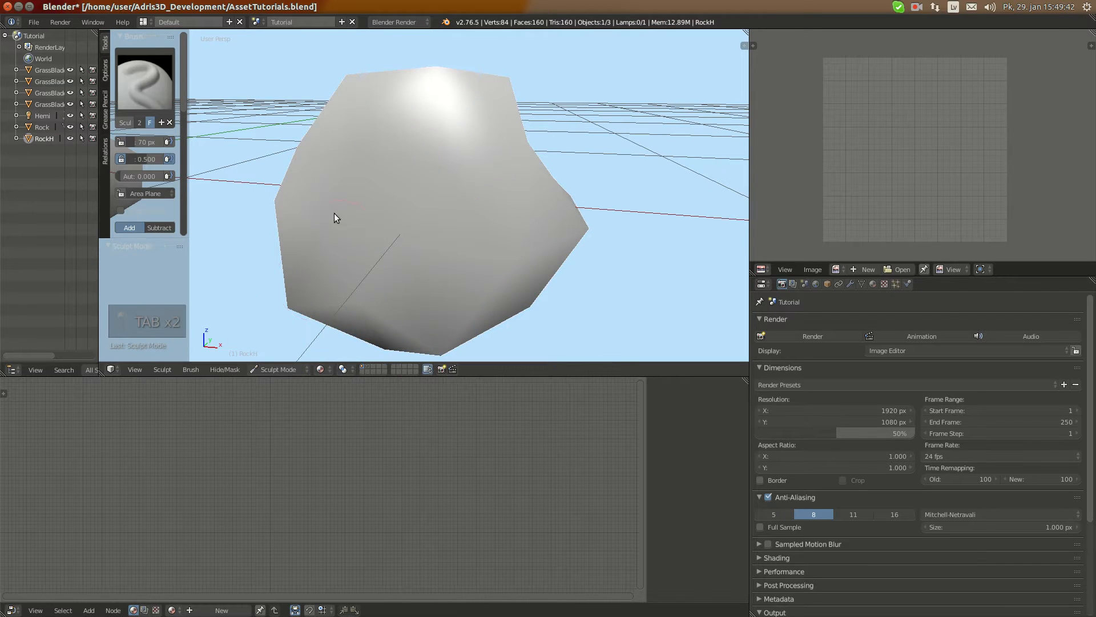
middle_click_drag(334, 213, 231, 176)
Enable Dyntopo for RockH, with Brush Detail as the detail type method and smooth shading on
scroll(150, 218, "down", 5)
scroll(139, 154, "down", 5)
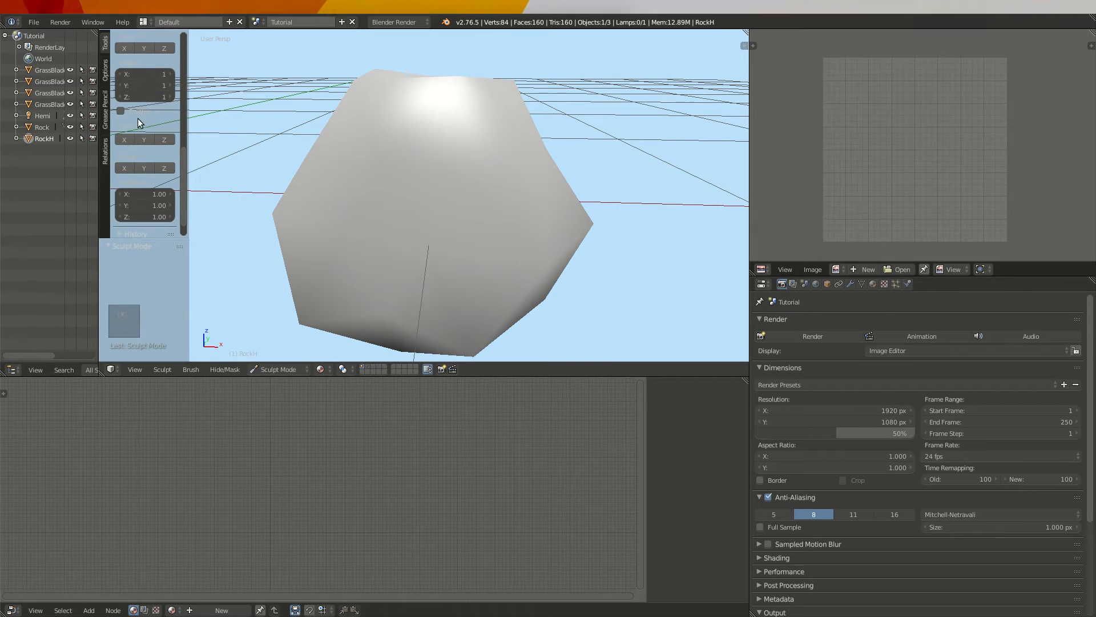
left_click(135, 121)
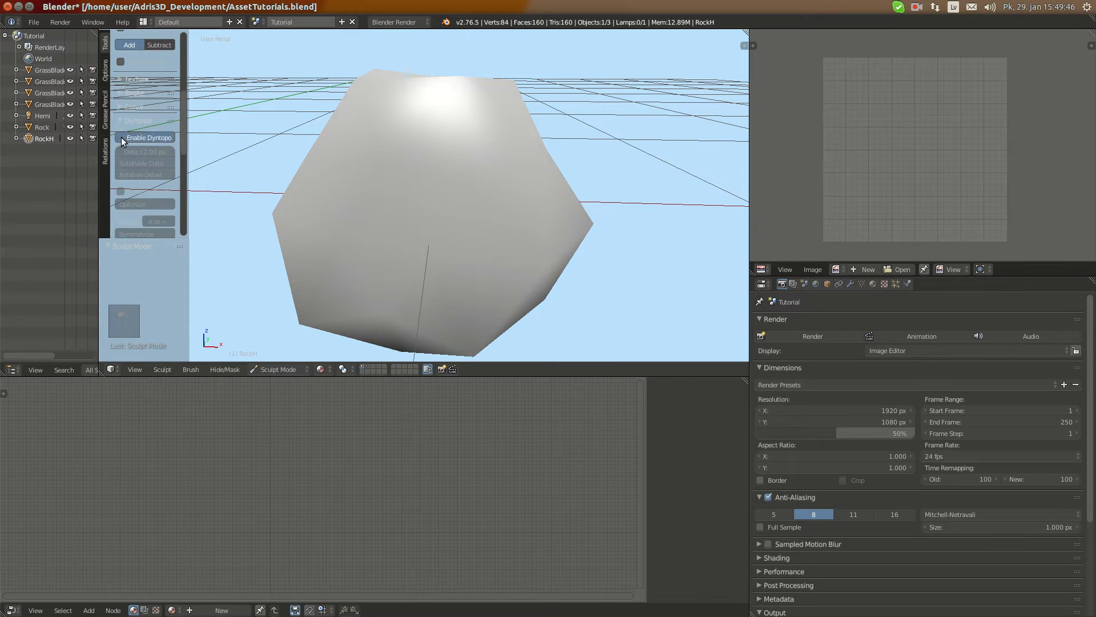
left_click(121, 138)
left_click(149, 174)
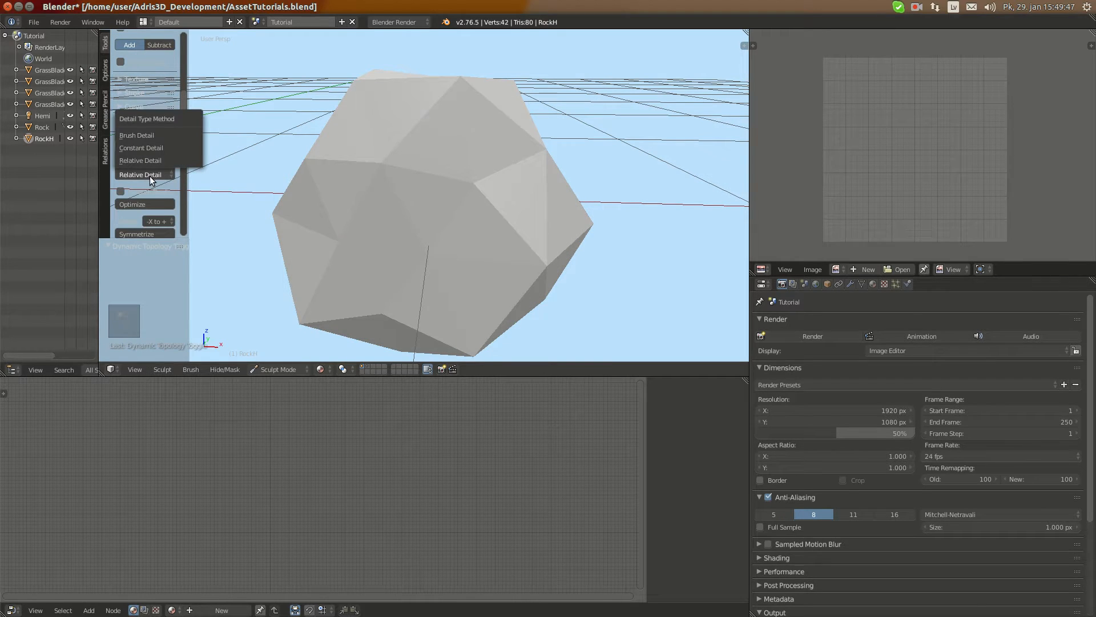
left_click(138, 140)
left_click(125, 190)
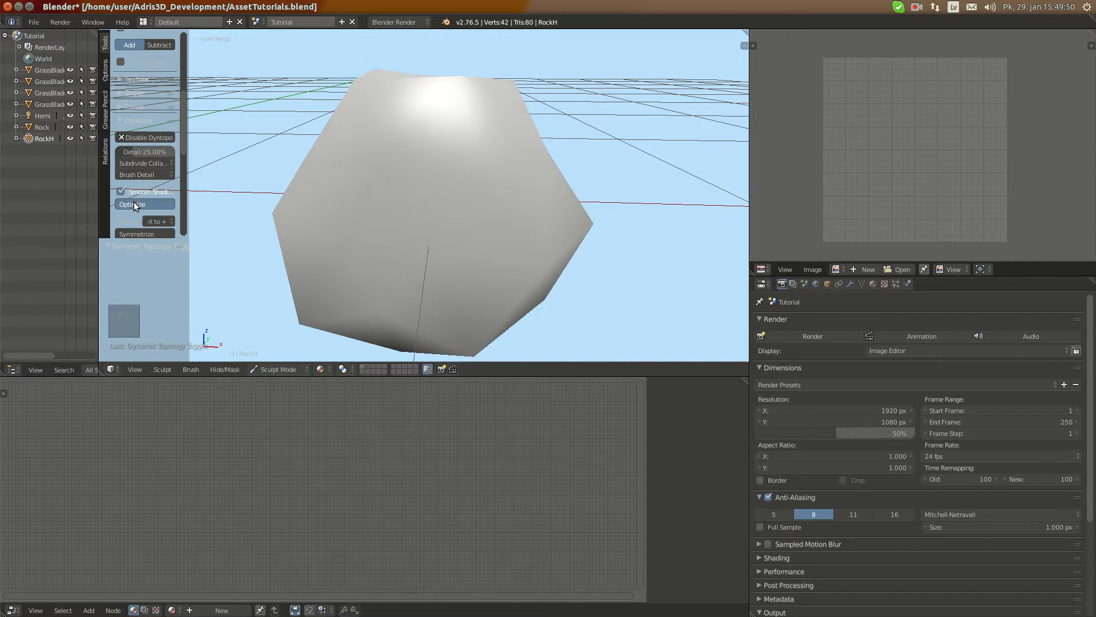
Optimize the RockH sculpt mesh and set the Dyntopo detail size to 50%
left_click(133, 200)
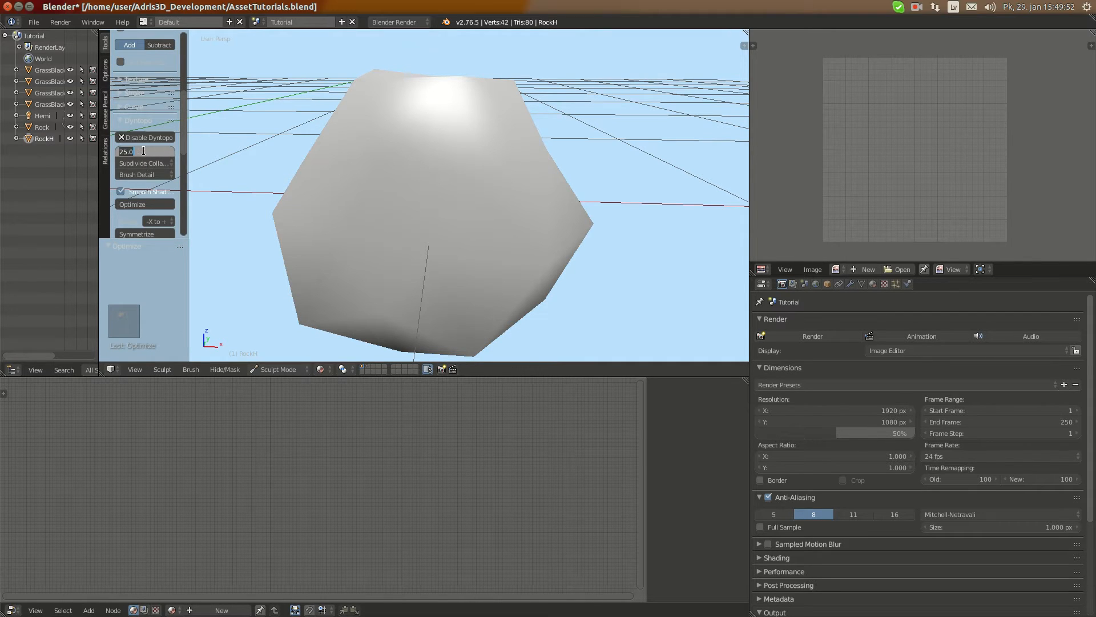
left_click(142, 148)
type("20")
key("Return")
scroll(149, 145, "up", 5)
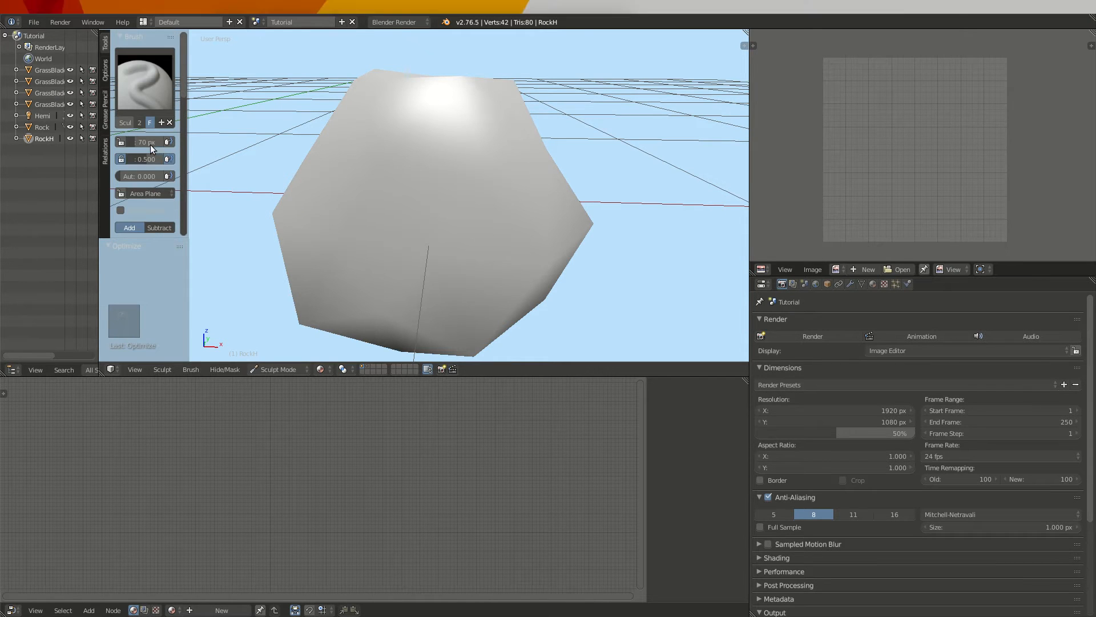
Turn off Dyntopo smooth shading so RockH is sculpted with flat-shaded faces
mouse_move(274, 131)
middle_mouse_down()
mouse_move(419, 157)
mouse_move(335, 152)
mouse_move(404, 146)
mouse_move(308, 142)
mouse_move(288, 121)
middle_mouse_up()
scroll(137, 187, "down", 8)
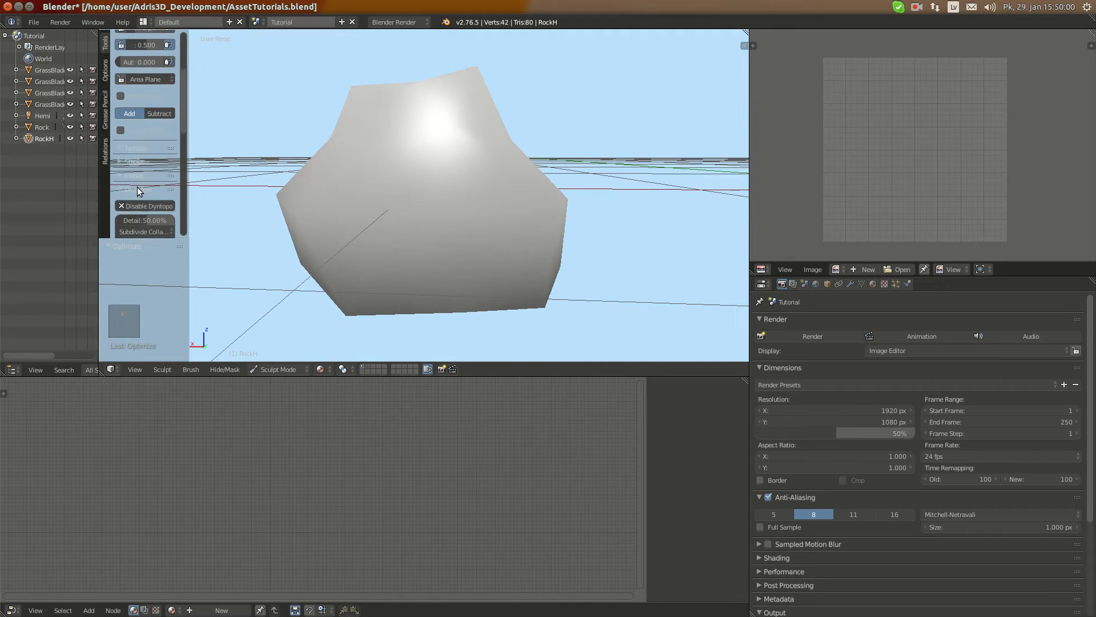
left_click(153, 122)
scroll(143, 122, "up", 8)
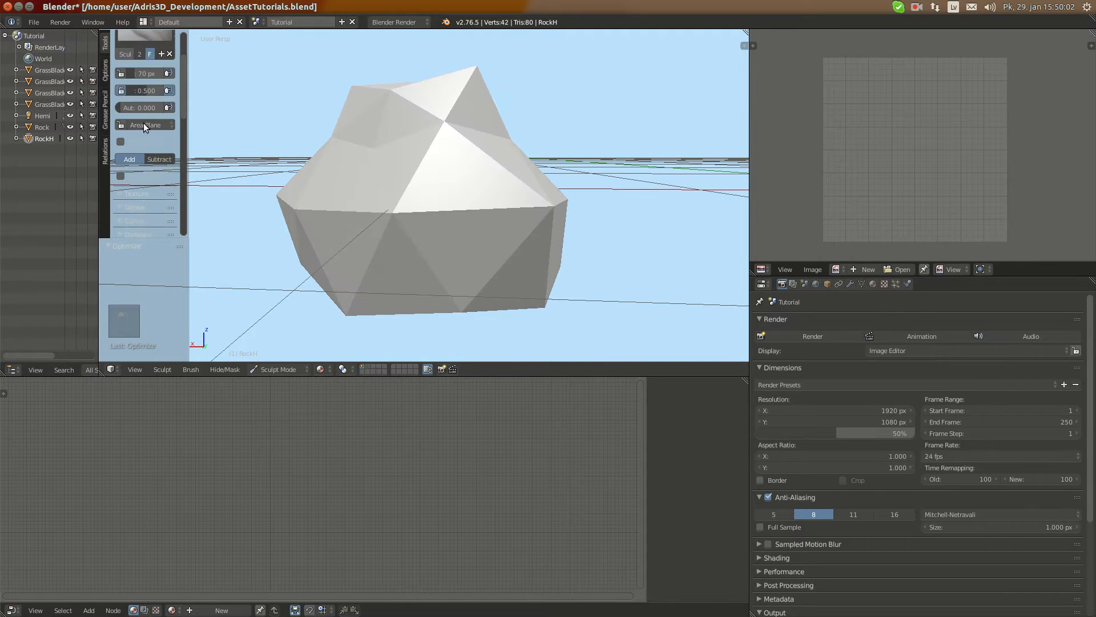
Sculpt rough relief across one upper side face of RockH with the 70 px brush at strength 0.5
middle_click_drag(436, 149, 482, 152)
scroll(477, 139, "up", 3)
left_click_drag(477, 139, 447, 145)
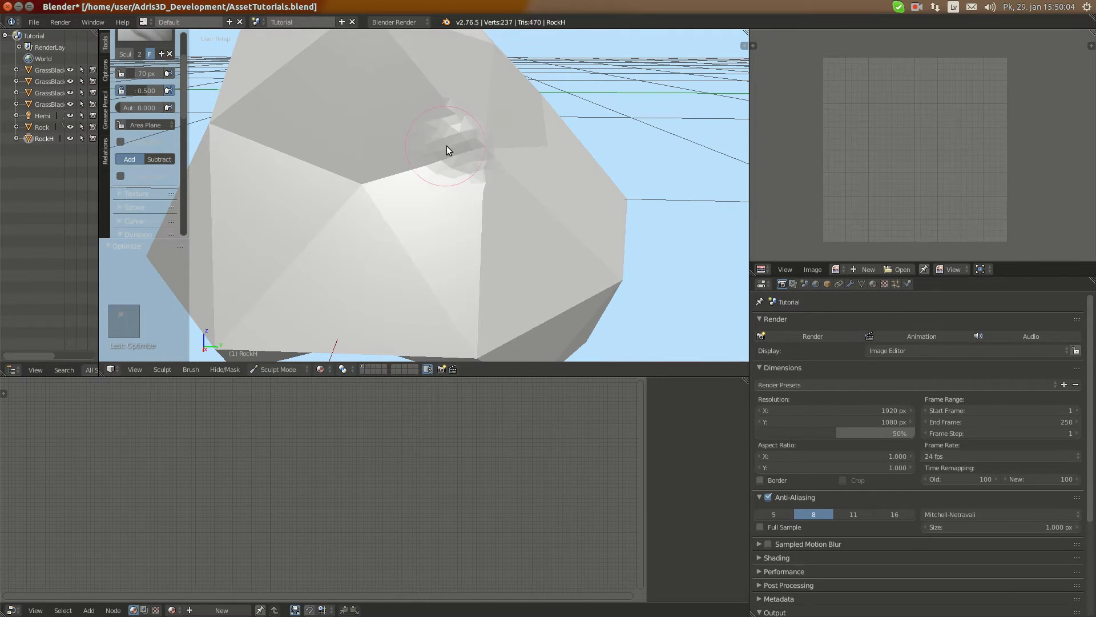
scroll(481, 147, "down", 5)
left_click_drag(382, 164, 424, 171)
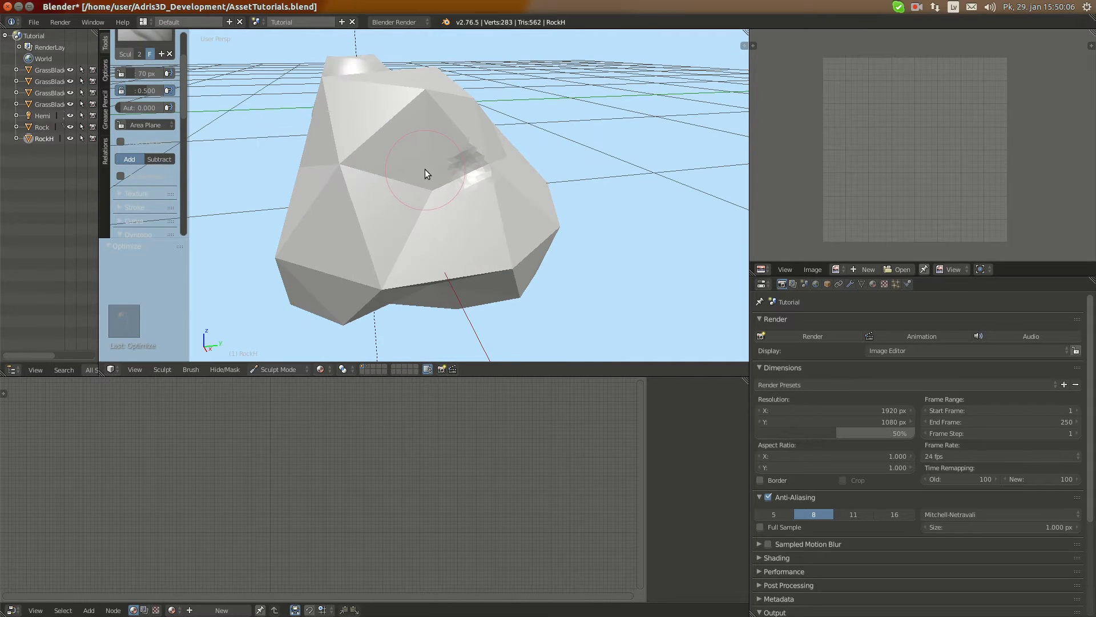
scroll(441, 178, "up", 2)
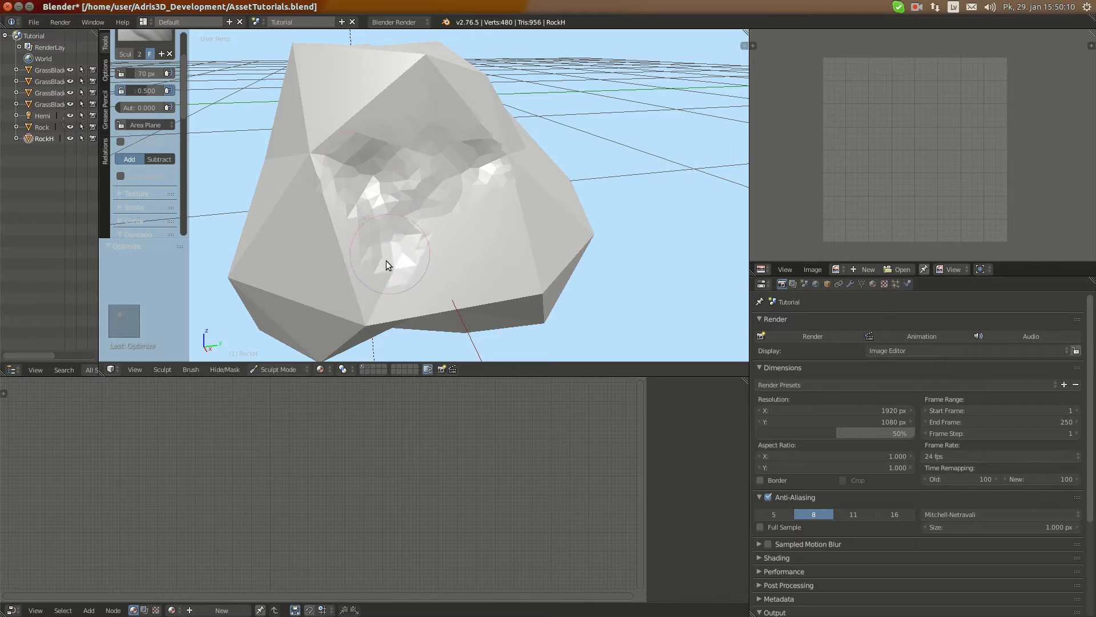
left_click_drag(370, 238, 433, 272)
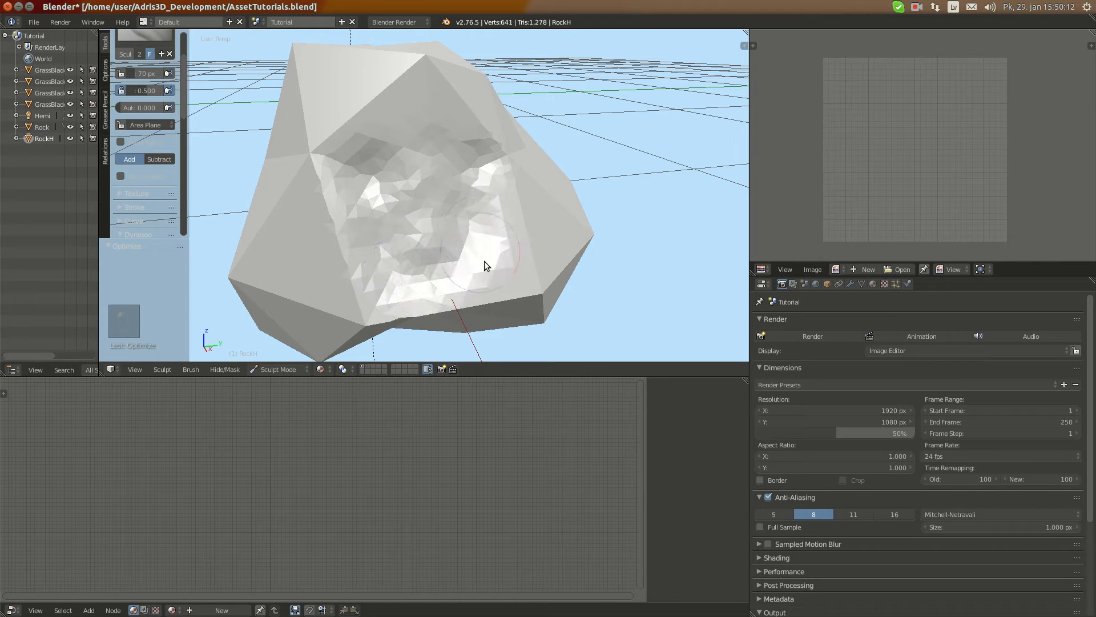
middle_click_drag(458, 179, 426, 157)
Extend the rough sculpting onto RockH's adjoining top faces and the neighbouring upper side face
left_click_drag(371, 79, 418, 113)
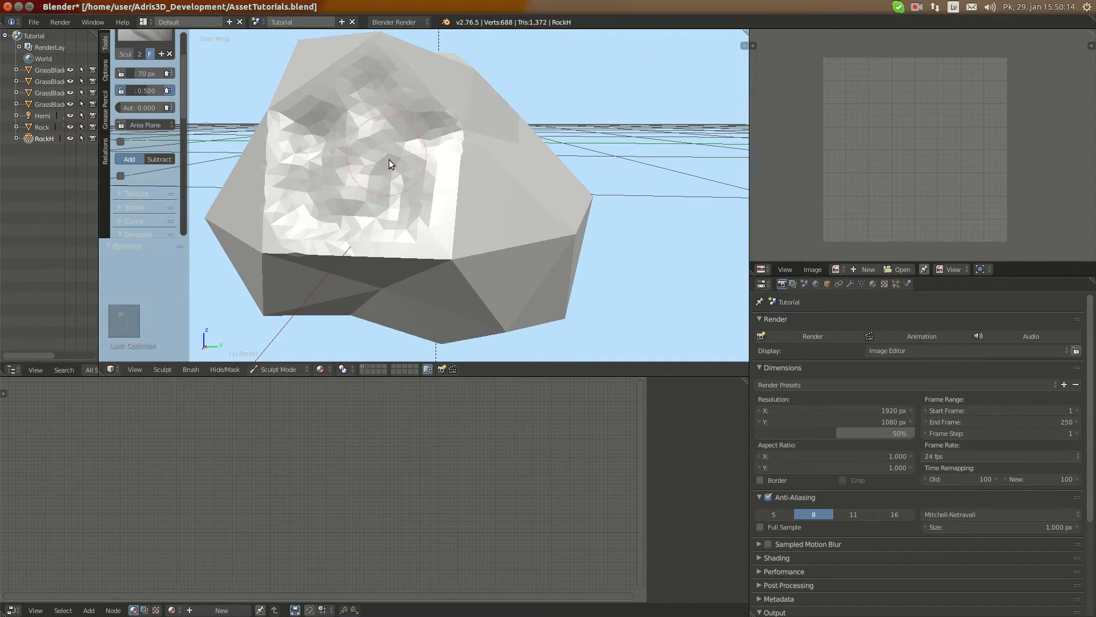
middle_click_drag(388, 159, 309, 184)
scroll(320, 177, "up", 1)
scroll(326, 102, "down", 2)
middle_click_drag(325, 101, 351, 145)
mouse_move(352, 145)
left_mouse_down()
mouse_move(332, 145)
mouse_move(386, 183)
left_mouse_up()
middle_click_drag(387, 183, 319, 109)
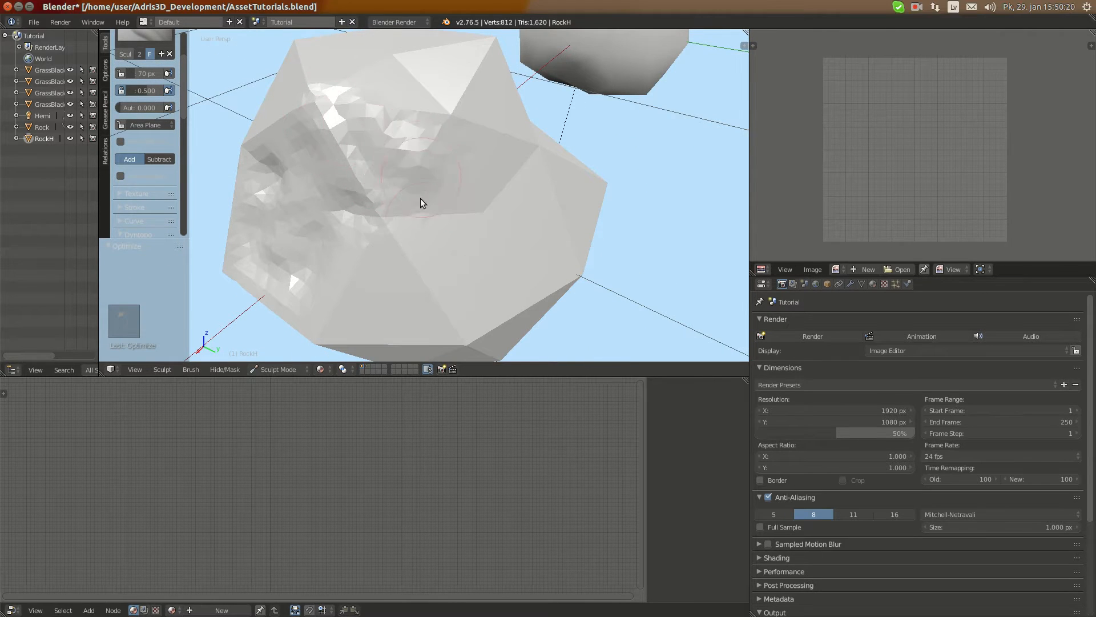
middle_click_drag(420, 203, 401, 189)
left_click_drag(401, 189, 374, 188)
middle_click_drag(374, 188, 392, 164)
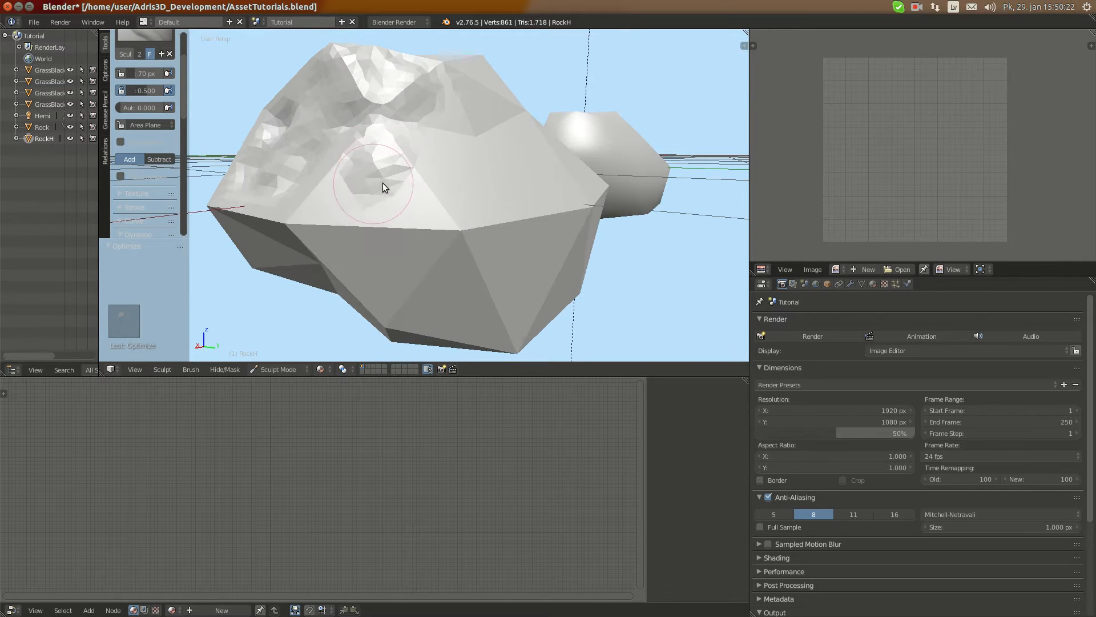
scroll(383, 181, "up", 2)
scroll(382, 163, "up", 2)
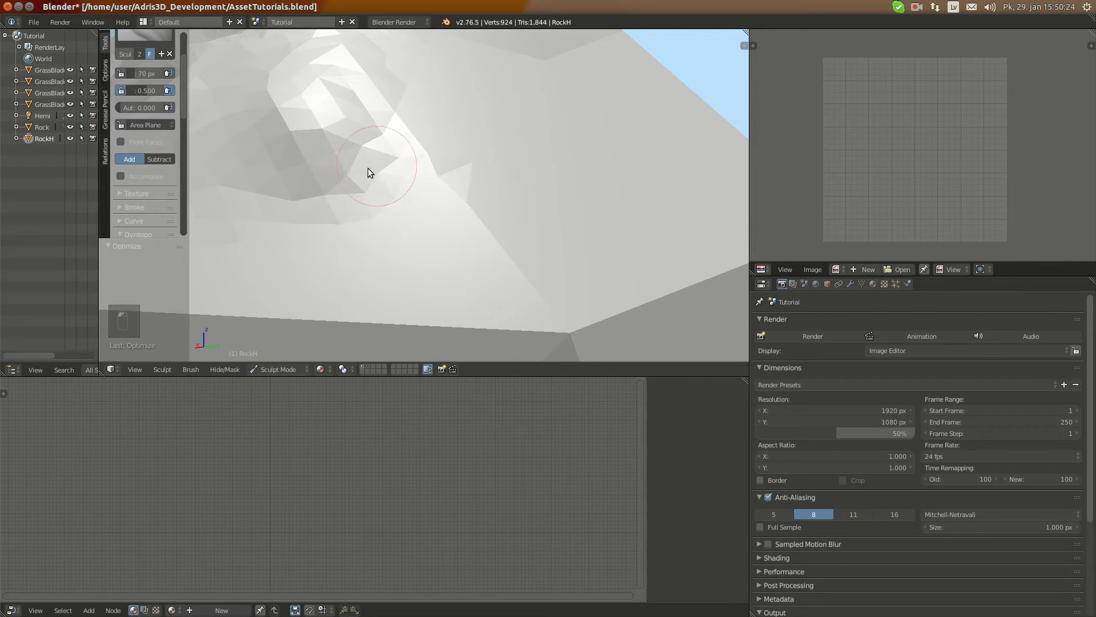
mouse_move(368, 168)
left_mouse_down()
mouse_move(392, 181)
mouse_move(300, 197)
left_mouse_up()
Sculpt uneven relief into the lower side face beneath the roughened area and across the edges around it
scroll(372, 166, "down", 4)
scroll(413, 177, "down", 3)
mouse_move(347, 171)
middle_mouse_down()
mouse_move(412, 177)
mouse_move(416, 189)
mouse_move(338, 233)
mouse_move(379, 182)
mouse_move(382, 197)
middle_mouse_up()
scroll(150, 200, "down", 2)
mouse_move(381, 196)
left_mouse_down()
mouse_move(453, 235)
mouse_move(435, 226)
mouse_move(506, 204)
left_mouse_up()
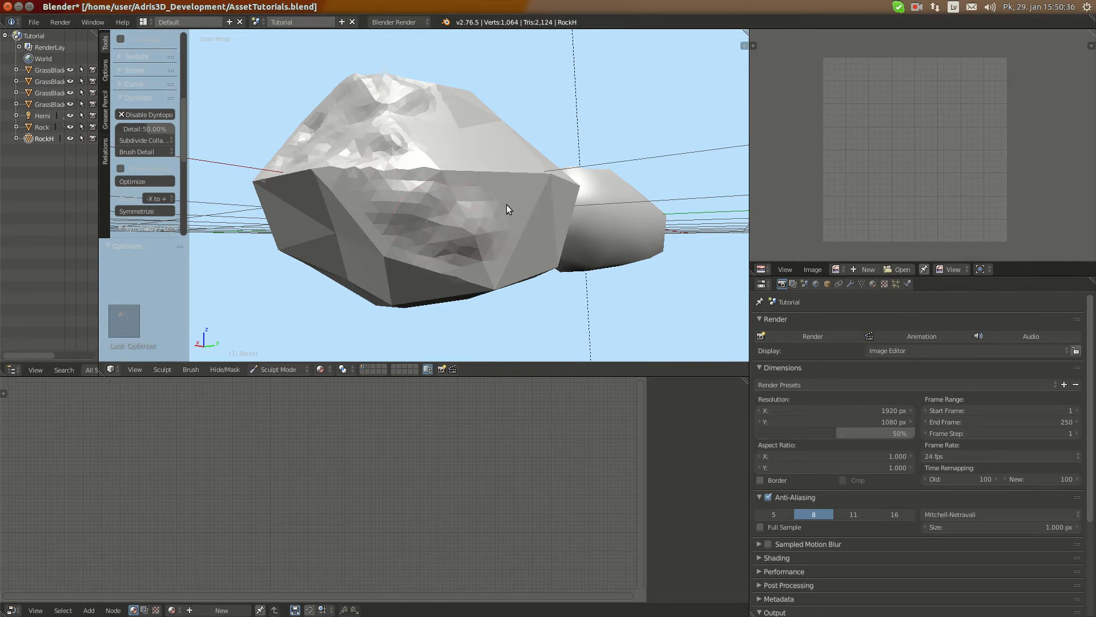
middle_click_drag(450, 198, 376, 230)
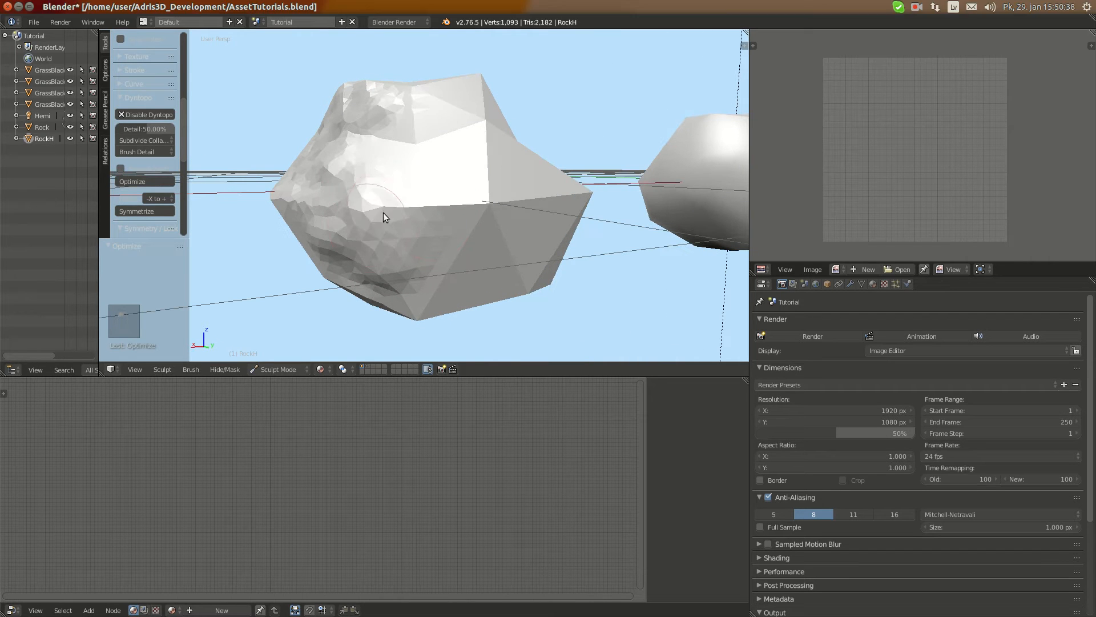
left_click_drag(382, 212, 415, 192)
mouse_move(415, 192)
middle_mouse_down()
mouse_move(402, 225)
mouse_move(369, 205)
middle_mouse_up()
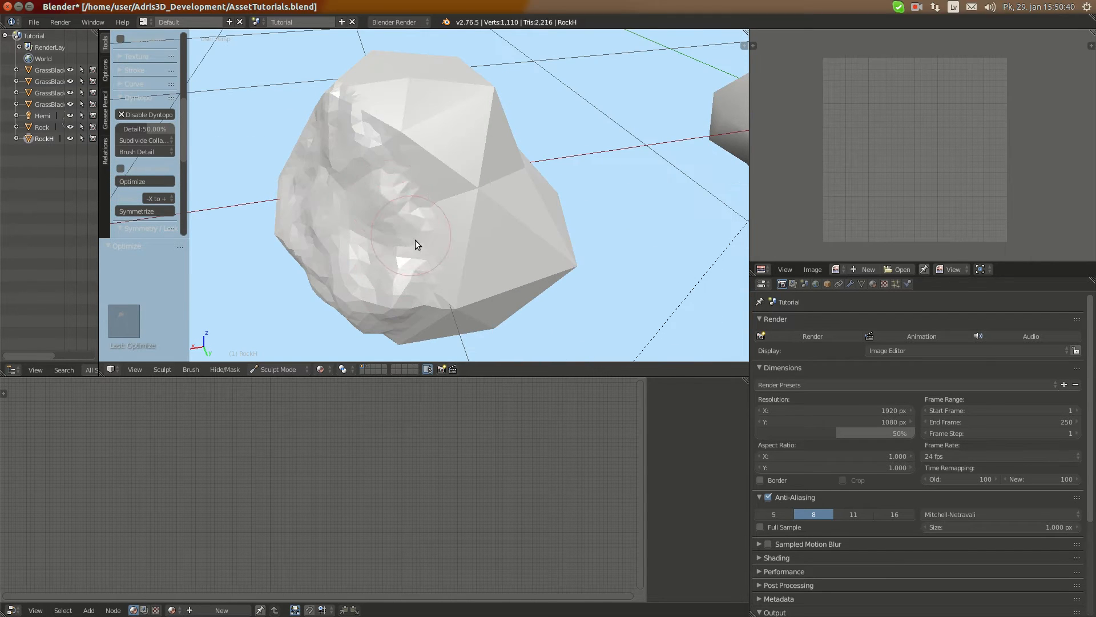
mouse_move(416, 240)
middle_mouse_down()
mouse_move(463, 188)
mouse_move(343, 227)
middle_mouse_up()
left_click_drag(335, 207, 399, 224)
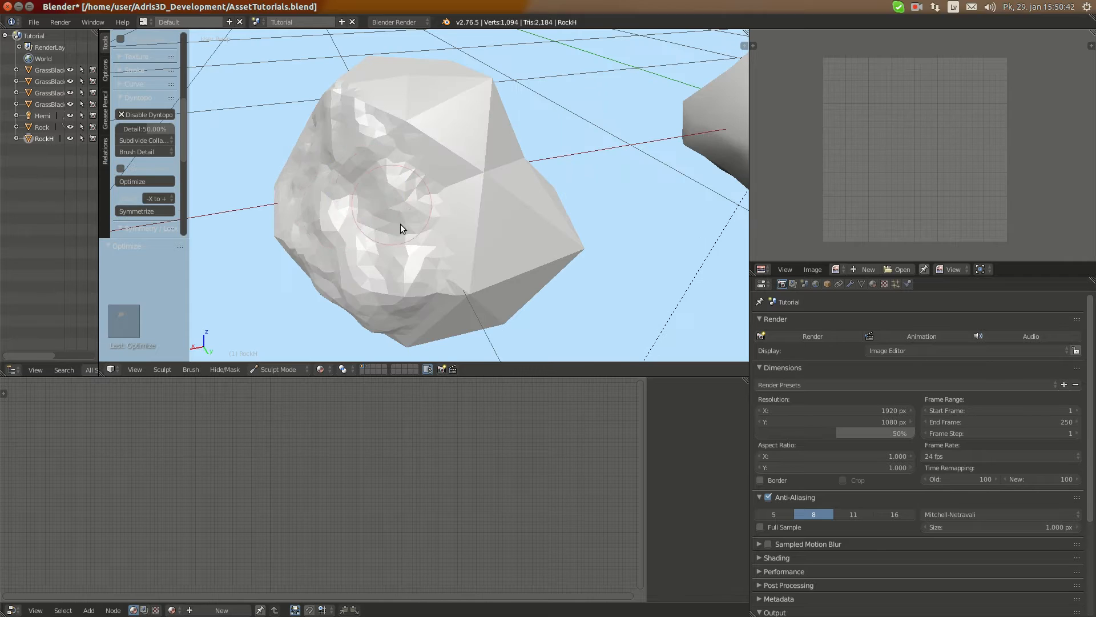
mouse_move(400, 224)
middle_mouse_down()
mouse_move(460, 204)
mouse_move(434, 217)
middle_mouse_up()
Set the sculpt brush strength to 0.3 and roughen the next upper and lower side faces around RockH
scroll(138, 136, "up", 5)
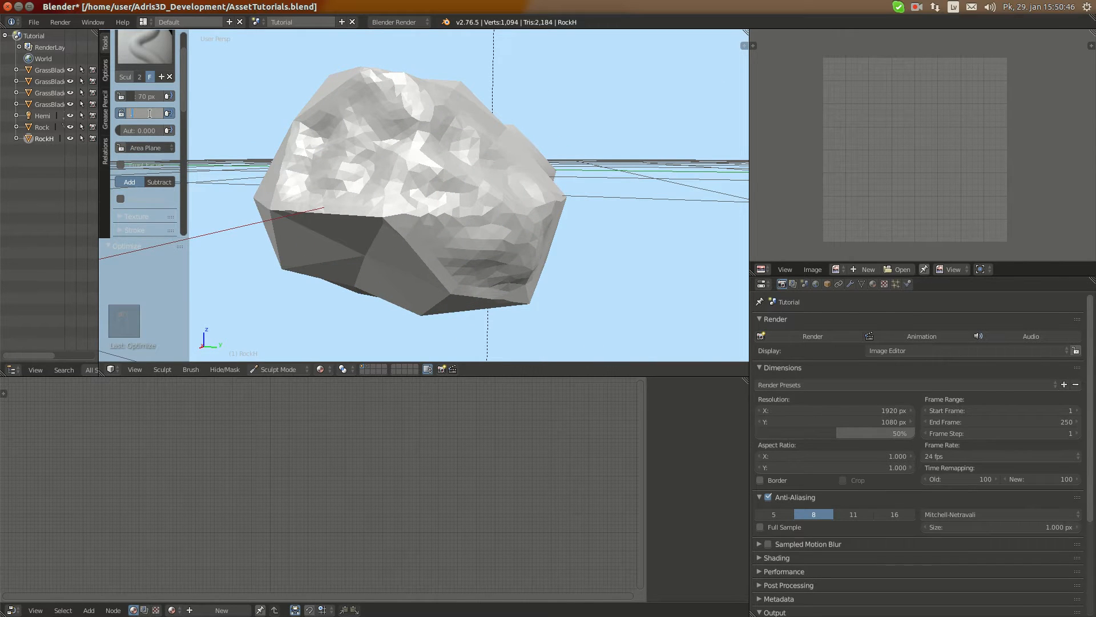
middle_click_drag(482, 167, 398, 197)
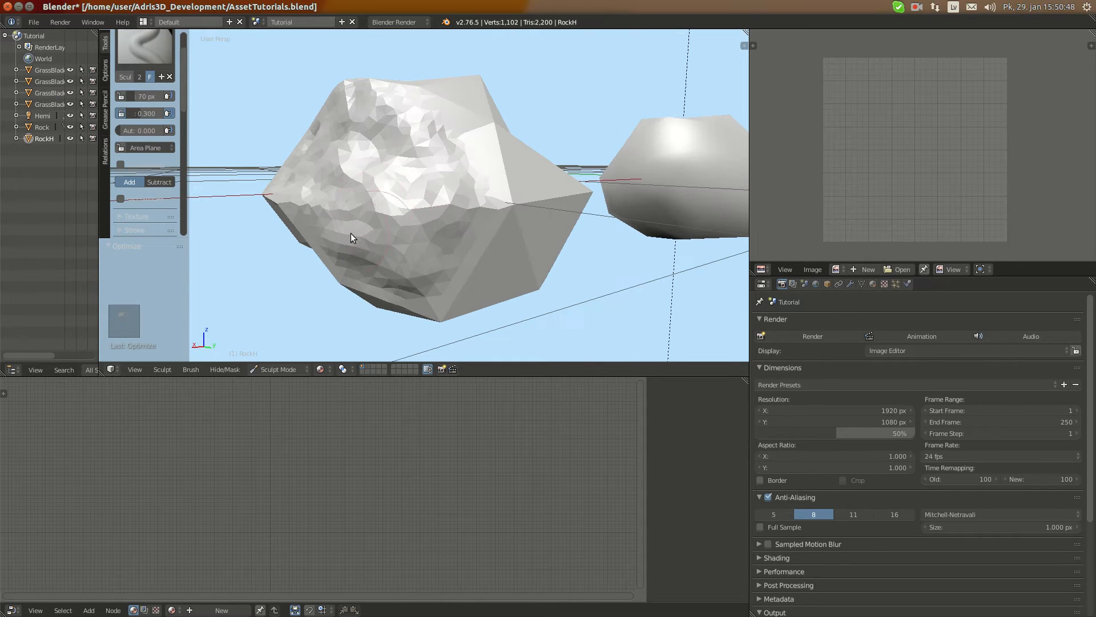
mouse_move(351, 233)
left_mouse_down()
mouse_move(395, 258)
mouse_move(440, 208)
left_mouse_up()
middle_click_drag(372, 242, 356, 250)
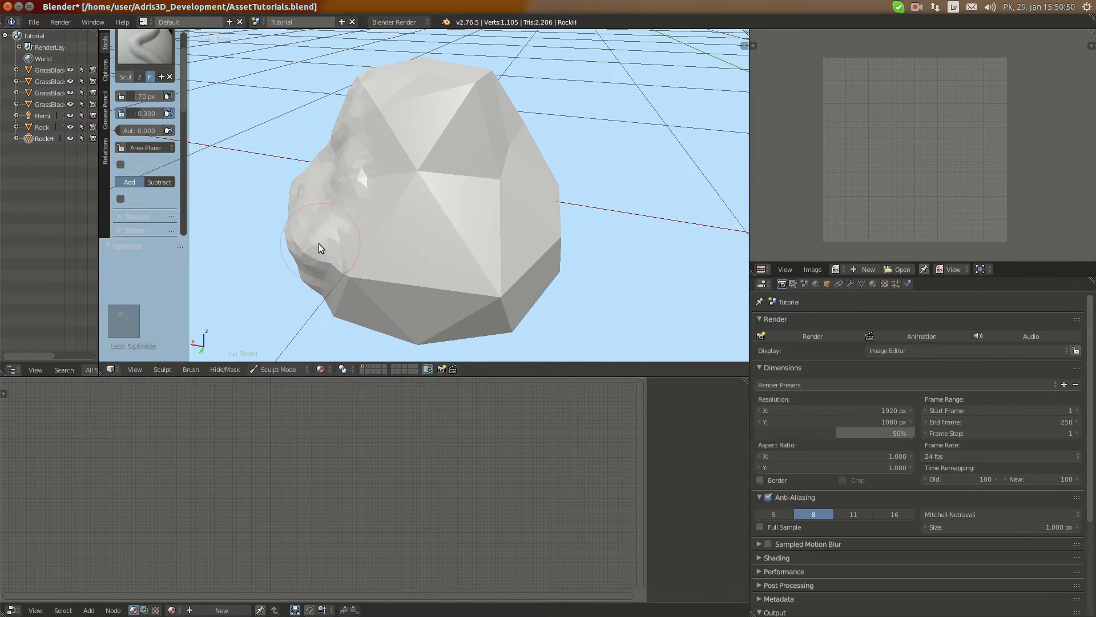
mouse_move(319, 243)
left_mouse_down()
mouse_move(378, 193)
mouse_move(392, 220)
mouse_move(358, 250)
mouse_move(467, 255)
mouse_move(403, 248)
left_mouse_up()
mouse_move(403, 249)
middle_mouse_down()
mouse_move(430, 168)
mouse_move(420, 154)
middle_mouse_up()
mouse_move(420, 154)
left_mouse_down()
mouse_move(443, 166)
mouse_move(397, 183)
mouse_move(371, 237)
left_mouse_up()
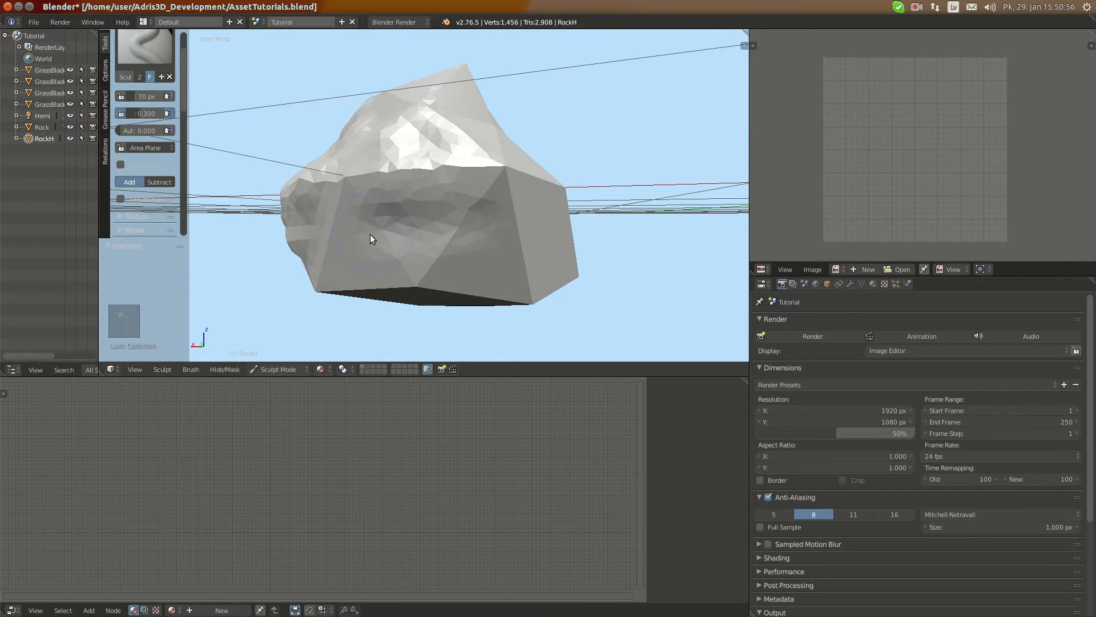
left_click_drag(443, 248, 444, 229)
middle_click_drag(444, 228, 499, 219)
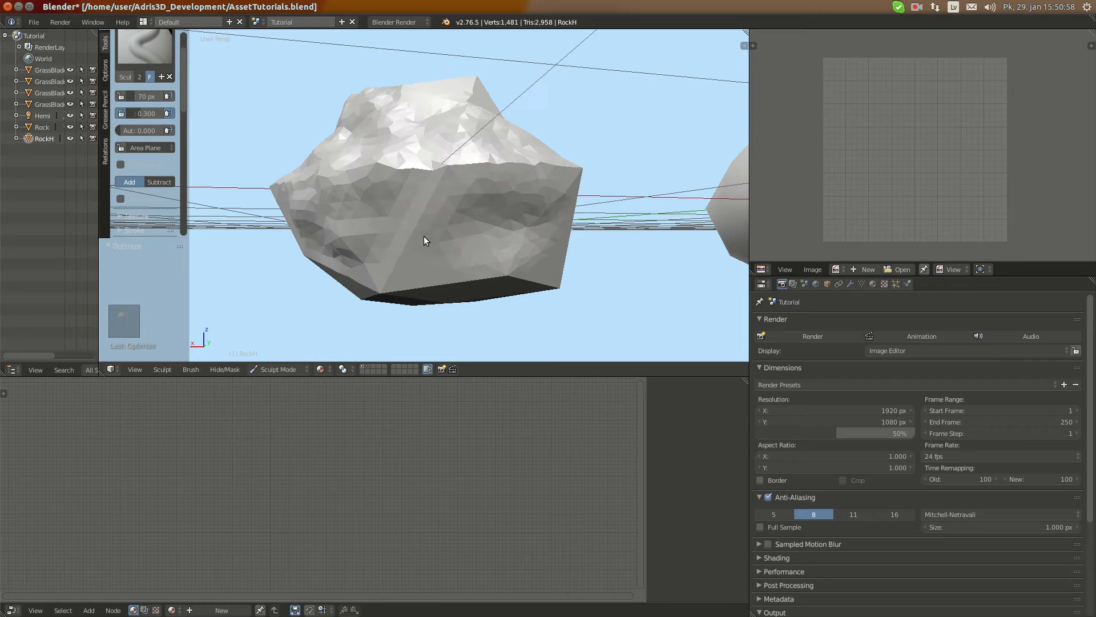
left_click_drag(400, 234, 471, 227)
mouse_move(472, 227)
middle_mouse_down()
mouse_move(420, 200)
mouse_move(337, 204)
middle_mouse_up()
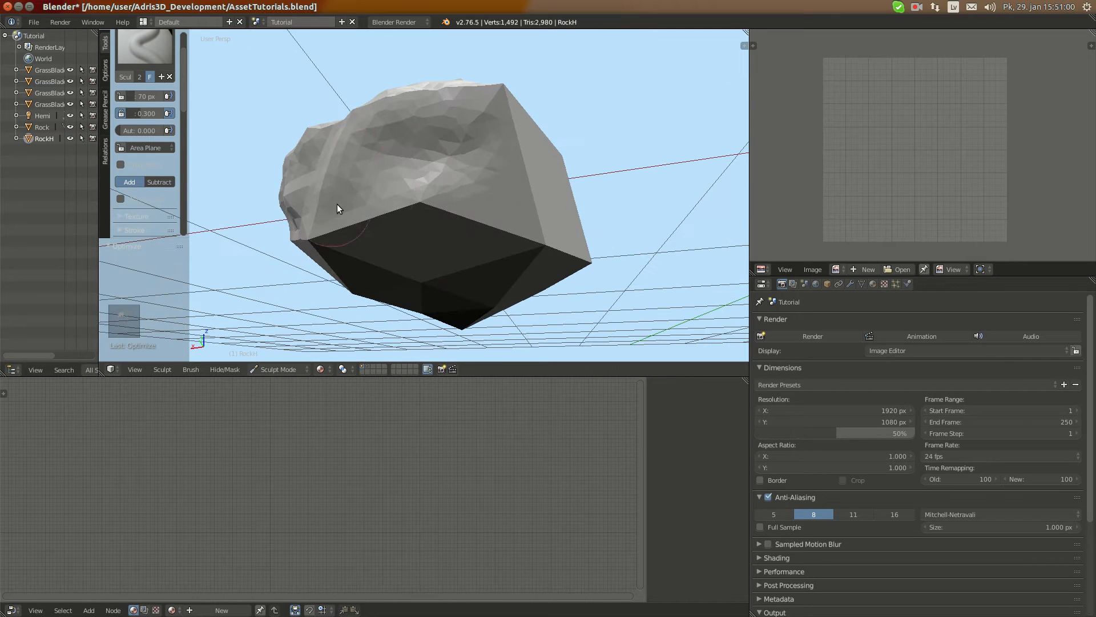
left_click_drag(337, 208, 494, 208)
middle_click_drag(484, 191, 417, 222)
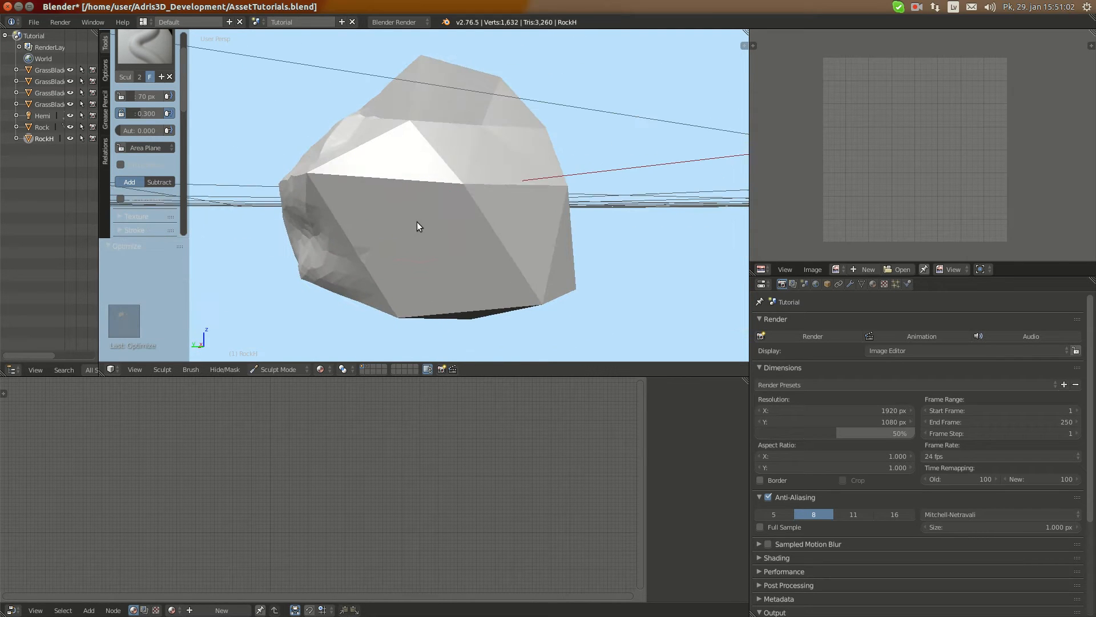
Carve rough relief into the still-flat side faces around the back of RockH, above and below its middle edge
mouse_move(417, 226)
left_mouse_down()
mouse_move(418, 236)
mouse_move(348, 205)
mouse_move(468, 231)
mouse_move(338, 241)
mouse_move(428, 256)
mouse_move(503, 241)
left_mouse_up()
middle_click_drag(503, 242, 565, 229)
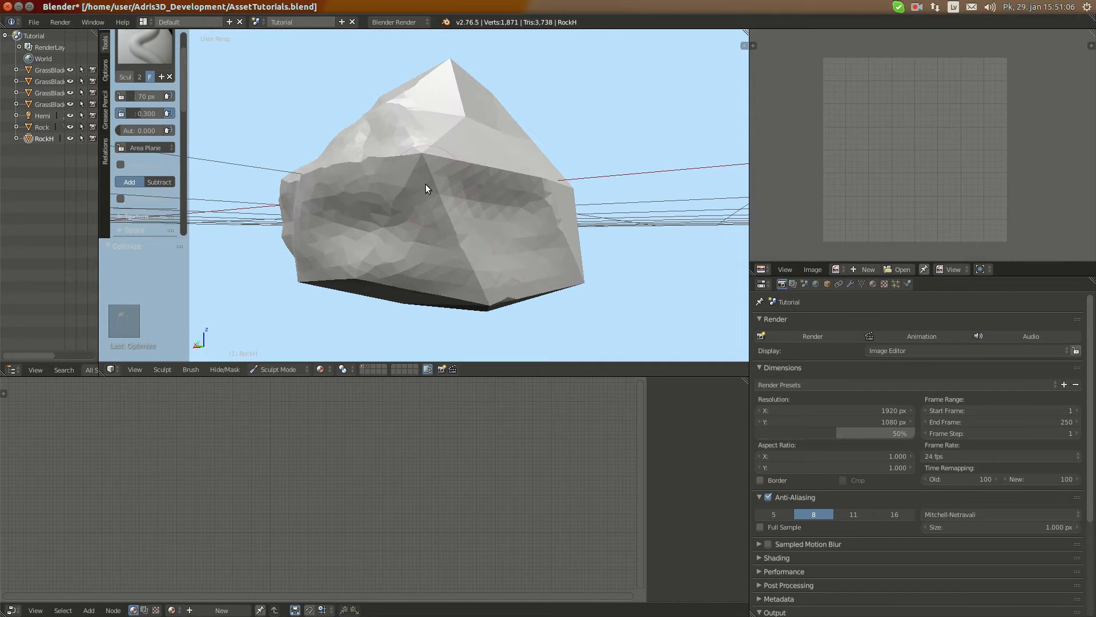
middle_click_drag(468, 250, 423, 237)
mouse_move(423, 238)
left_mouse_down()
mouse_move(360, 261)
mouse_move(484, 264)
left_mouse_up()
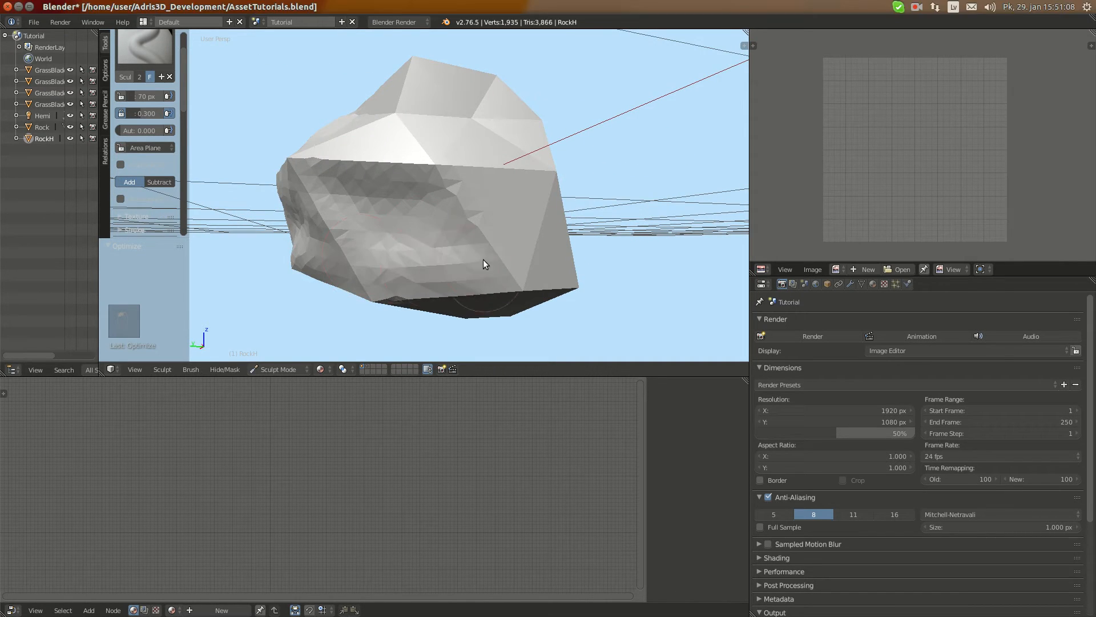
mouse_move(484, 264)
middle_mouse_down()
mouse_move(451, 225)
mouse_move(483, 260)
middle_mouse_up()
mouse_move(483, 260)
left_mouse_down()
mouse_move(404, 230)
mouse_move(368, 199)
mouse_move(407, 239)
mouse_move(372, 254)
mouse_move(479, 255)
mouse_move(385, 275)
left_mouse_up()
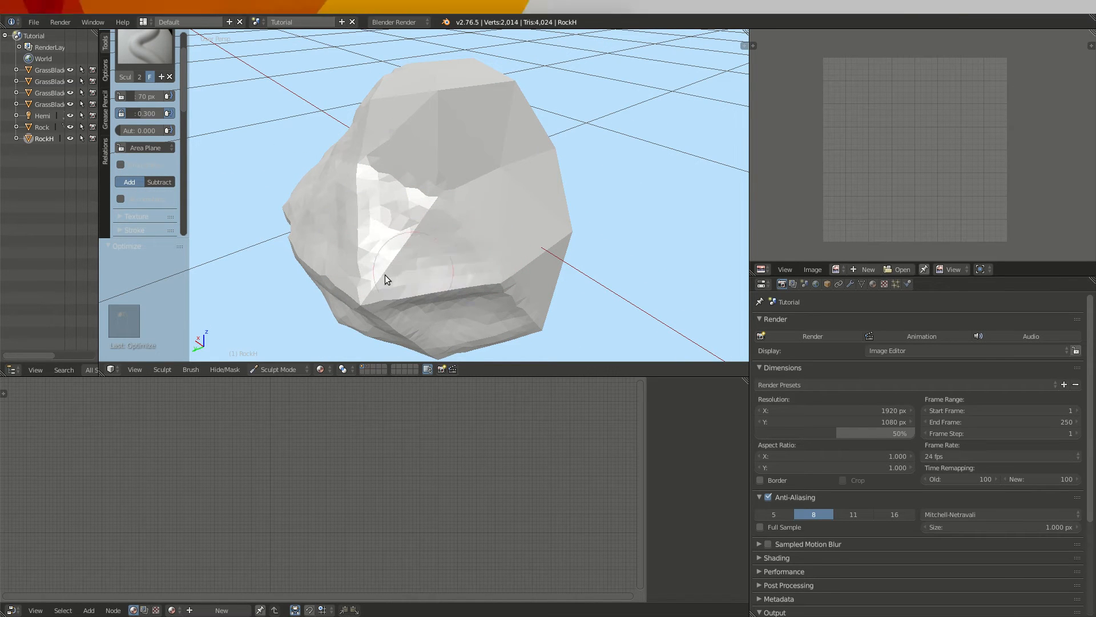
mouse_move(385, 276)
middle_mouse_down()
mouse_move(456, 245)
mouse_move(394, 230)
middle_mouse_up()
mouse_move(394, 230)
left_mouse_down()
mouse_move(337, 211)
mouse_move(368, 198)
mouse_move(370, 169)
mouse_move(436, 164)
mouse_move(440, 238)
left_mouse_up()
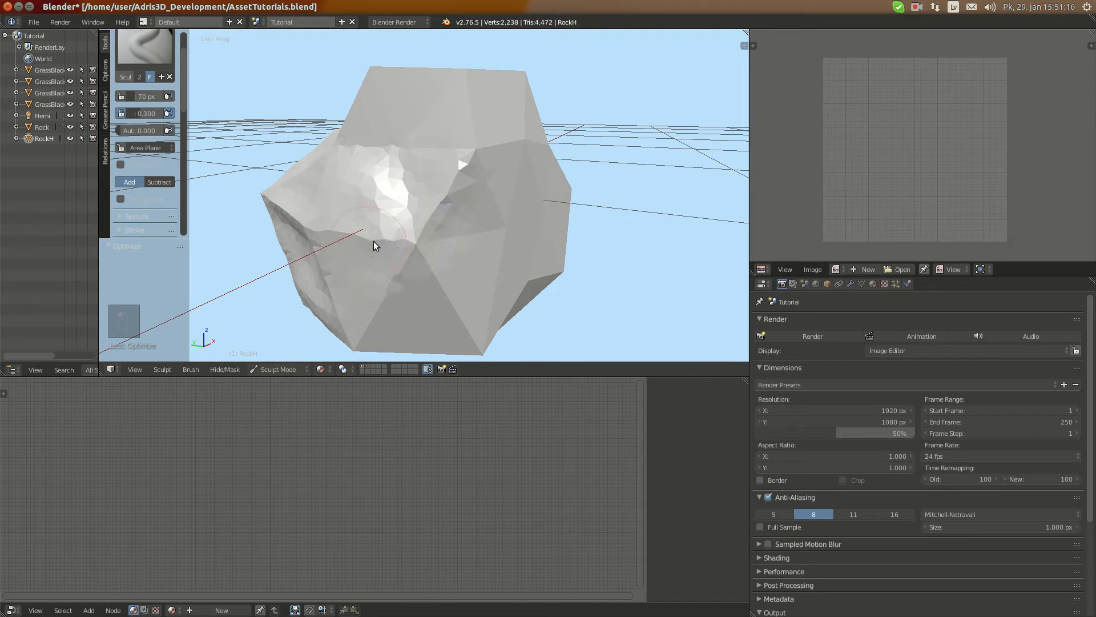
left_click_drag(331, 282, 335, 271)
middle_click_drag(336, 272, 362, 258)
mouse_move(362, 258)
left_mouse_down()
mouse_move(357, 224)
mouse_move(335, 207)
mouse_move(373, 211)
left_mouse_up()
mouse_move(373, 211)
middle_mouse_down()
mouse_move(484, 189)
mouse_move(434, 224)
mouse_move(400, 216)
mouse_move(415, 237)
mouse_move(400, 245)
mouse_move(406, 229)
middle_mouse_up()
left_click_drag(449, 187, 457, 240)
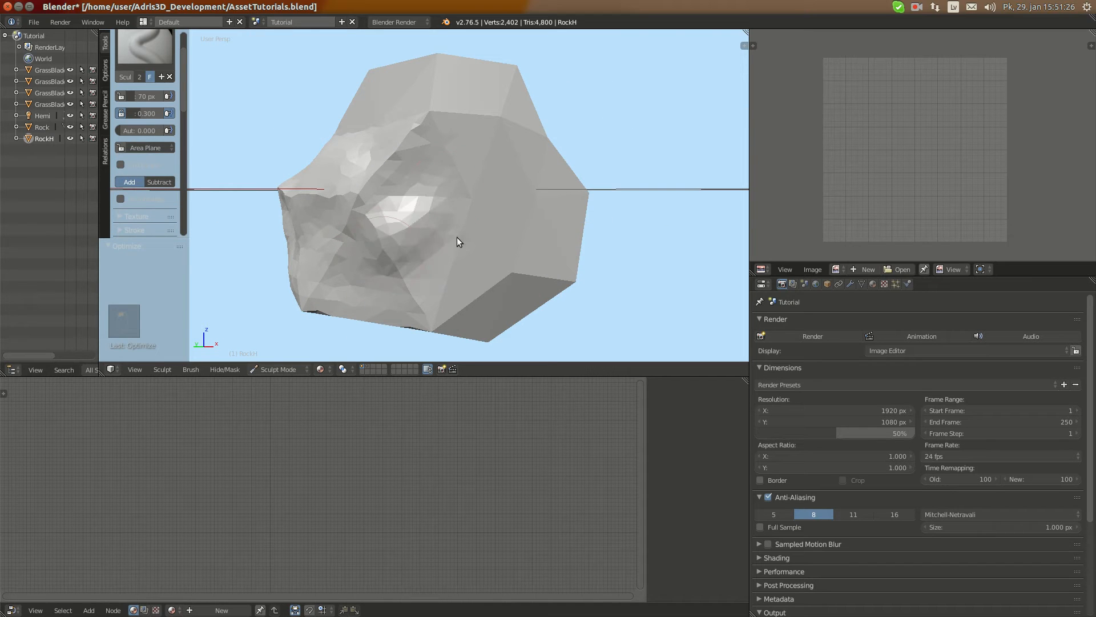
Roughen more of RockH's remaining flat side faces, working down to its lower edge
left_click_drag(417, 276, 481, 217)
mouse_move(481, 222)
middle_mouse_down()
mouse_move(502, 250)
mouse_move(472, 228)
mouse_move(558, 224)
mouse_move(496, 240)
mouse_move(442, 195)
mouse_move(433, 222)
mouse_move(482, 231)
mouse_move(480, 221)
middle_mouse_up()
mouse_move(440, 211)
left_mouse_down()
mouse_move(431, 163)
mouse_move(422, 199)
left_mouse_up()
mouse_move(422, 199)
middle_mouse_down()
mouse_move(385, 192)
mouse_move(362, 172)
middle_mouse_up()
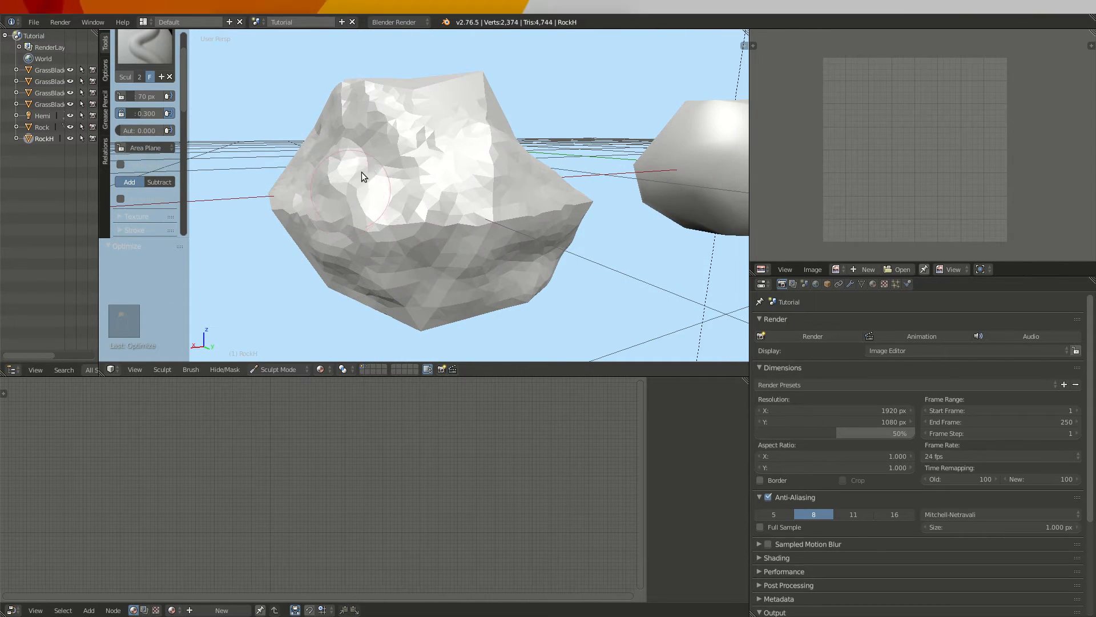
left_click_drag(362, 172, 385, 196)
mouse_move(384, 196)
middle_mouse_down()
mouse_move(407, 161)
mouse_move(355, 121)
middle_mouse_up()
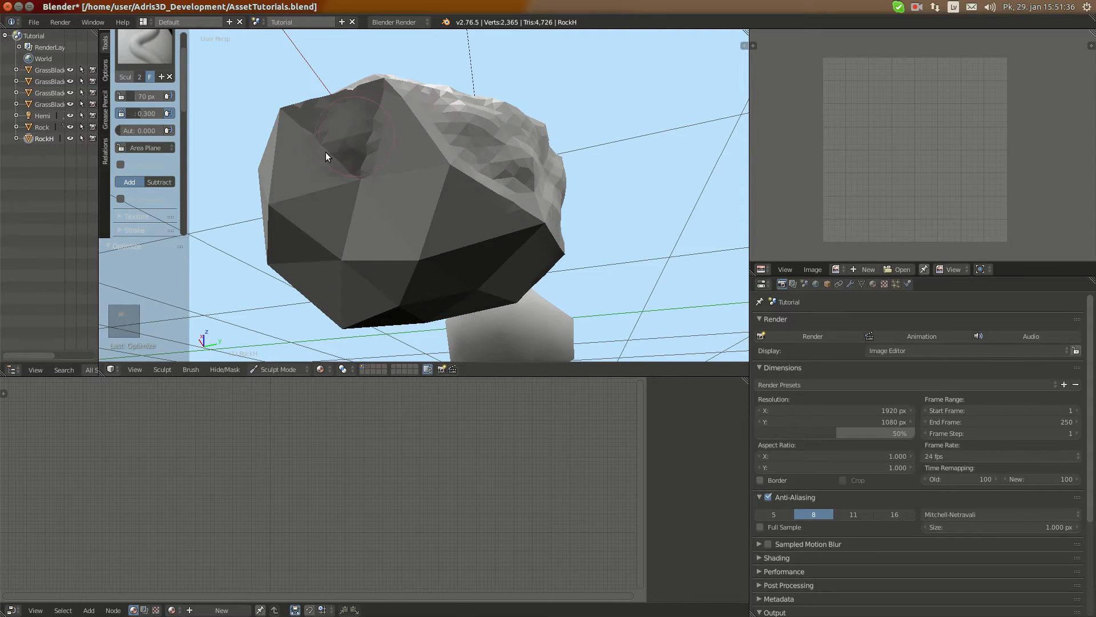
mouse_move(325, 152)
left_mouse_down()
mouse_move(342, 191)
mouse_move(384, 207)
mouse_move(318, 199)
mouse_move(304, 182)
mouse_move(403, 179)
mouse_move(342, 189)
mouse_move(348, 141)
left_mouse_up()
middle_click_drag(426, 146, 477, 213)
middle_click_drag(430, 124, 379, 170)
left_click_drag(384, 170, 355, 236)
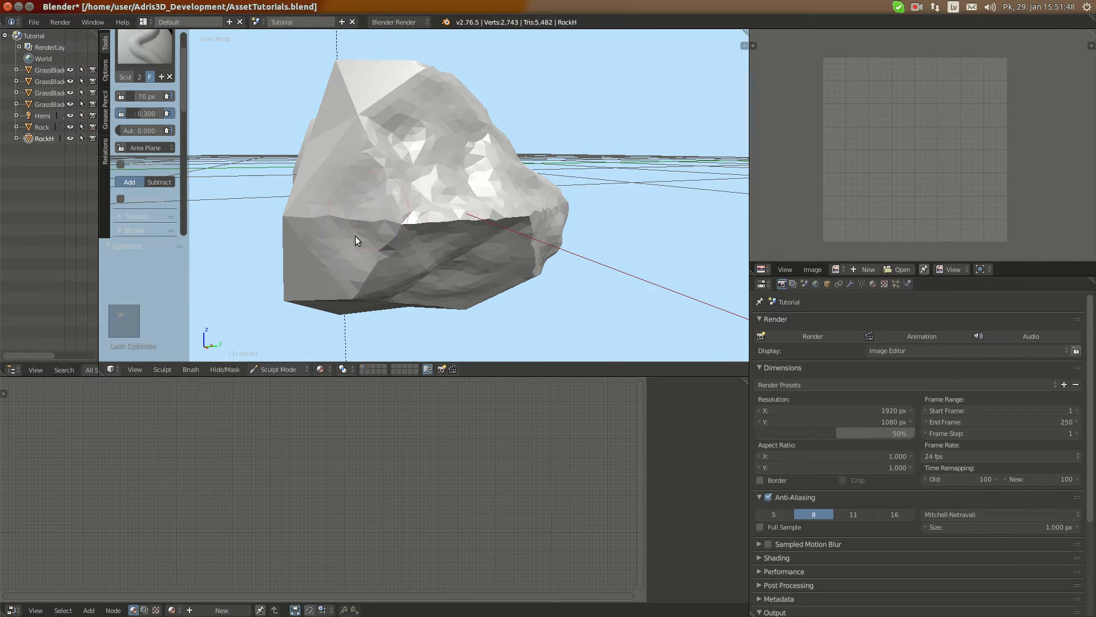
middle_click_drag(385, 253, 449, 199)
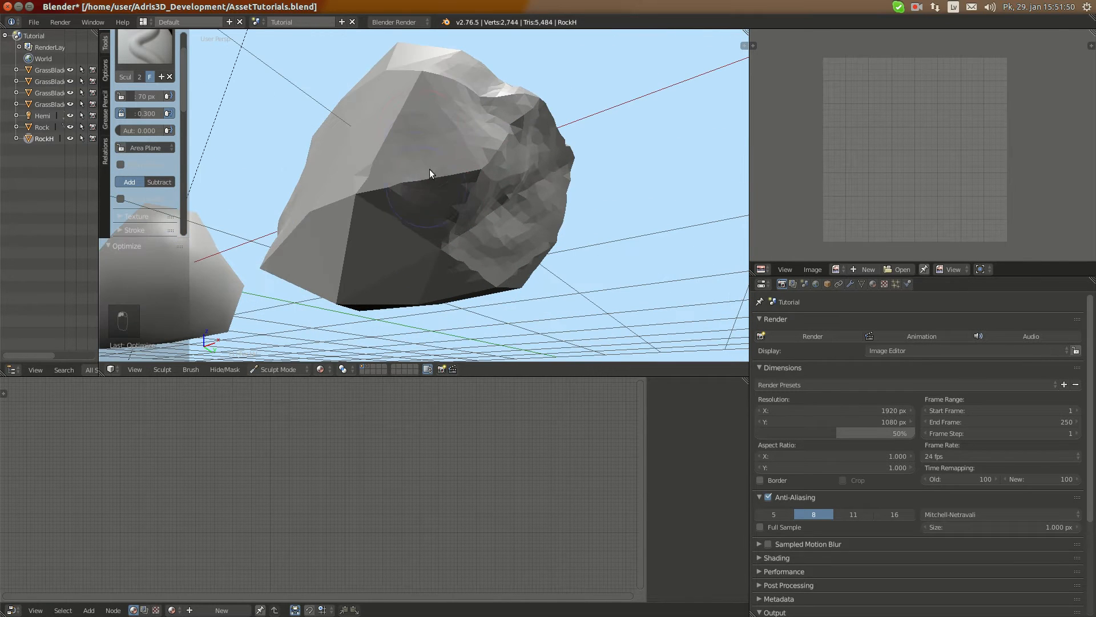
left_click_drag(443, 217, 460, 195)
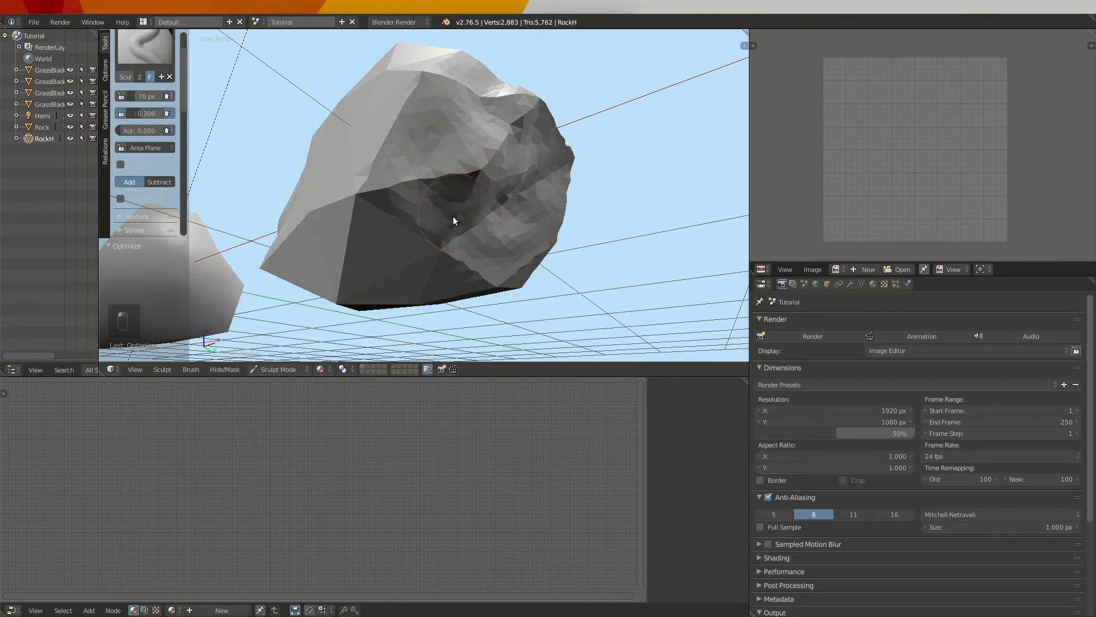
Carve rough relief into the remaining flat side faces beside RockH's sculpted area, continuing around to the adjoining dark lower face
middle_click_drag(453, 221, 402, 171)
mouse_move(393, 88)
left_mouse_down("ctrl")
mouse_move(386, 105)
mouse_move(451, 172)
mouse_move(427, 200)
mouse_move(385, 147)
mouse_move(345, 154)
mouse_move(382, 210)
mouse_move(428, 213)
left_mouse_up("ctrl")
middle_click_drag(428, 214, 355, 145)
mouse_move(360, 135)
left_mouse_down("ctrl")
mouse_move(365, 184)
mouse_move(451, 226)
mouse_move(425, 184)
mouse_move(350, 163)
mouse_move(352, 153)
mouse_move(348, 177)
mouse_move(396, 178)
left_mouse_up("ctrl")
middle_click_drag(335, 142, 411, 170)
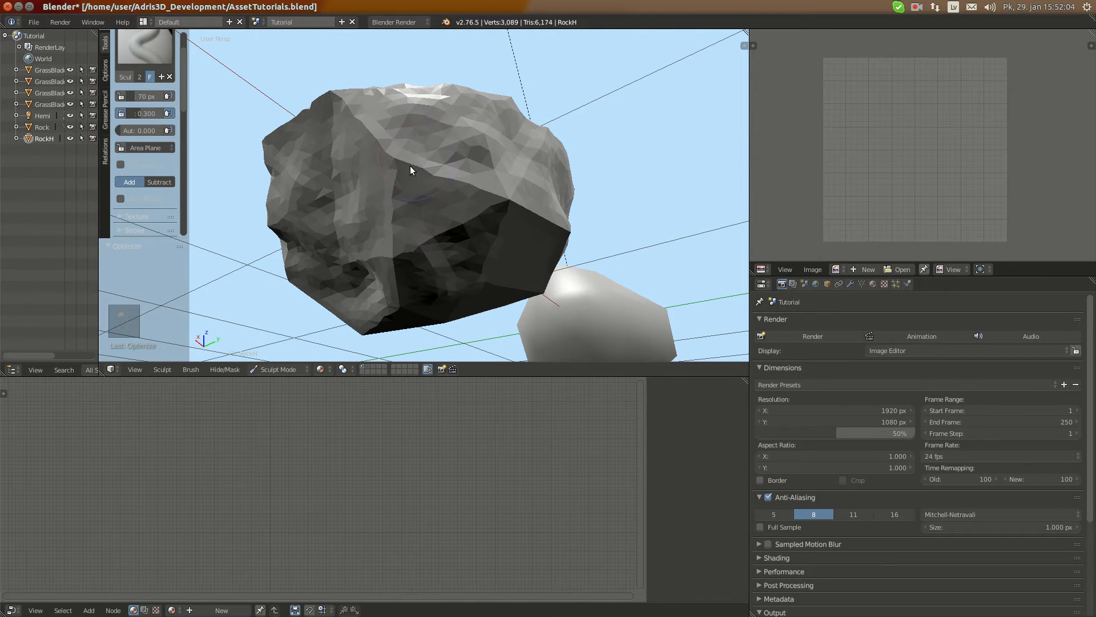
Roughen the flat, dark lower face on the next side of RockH, from the sculpted part up to its upper edge
middle_click_drag(440, 220, 379, 186)
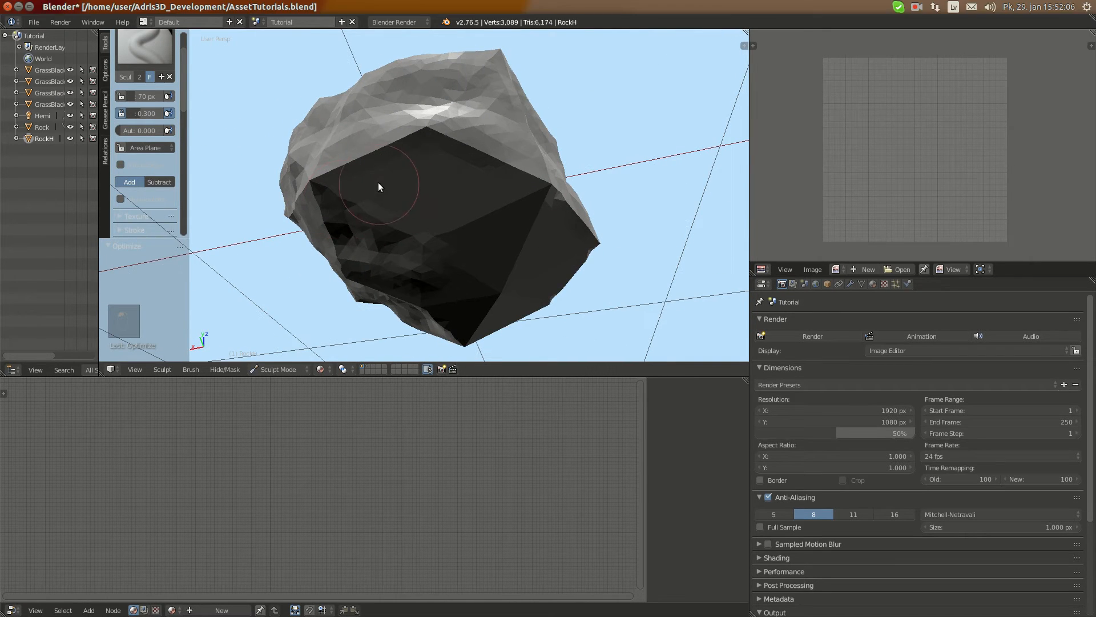
left_click_drag(455, 161, 384, 156, "ctrl")
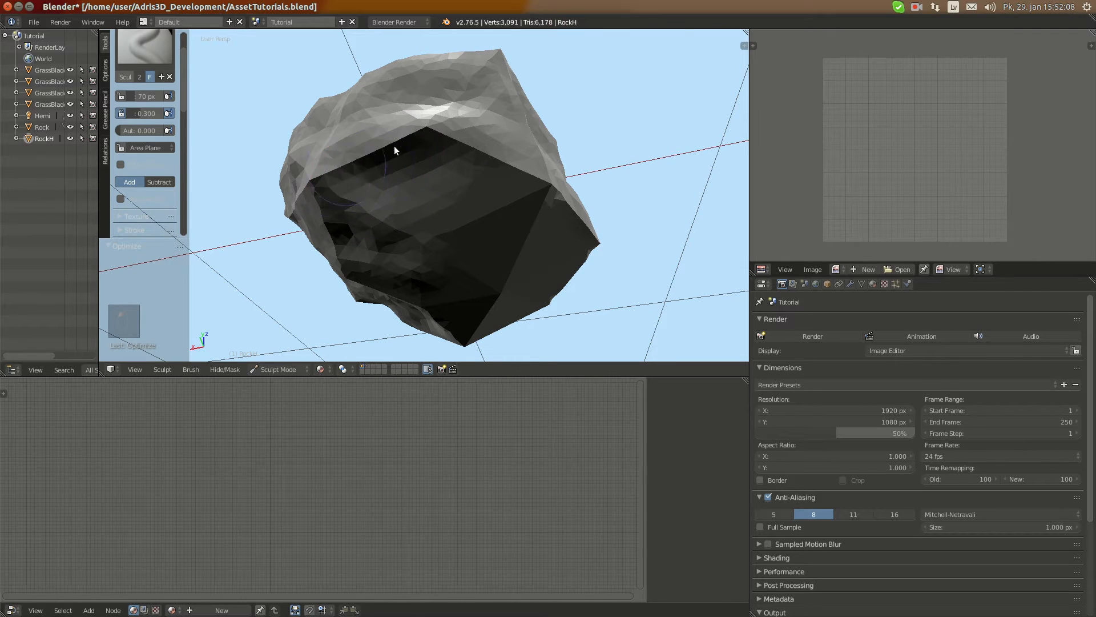
left_click_drag(473, 152, 391, 211)
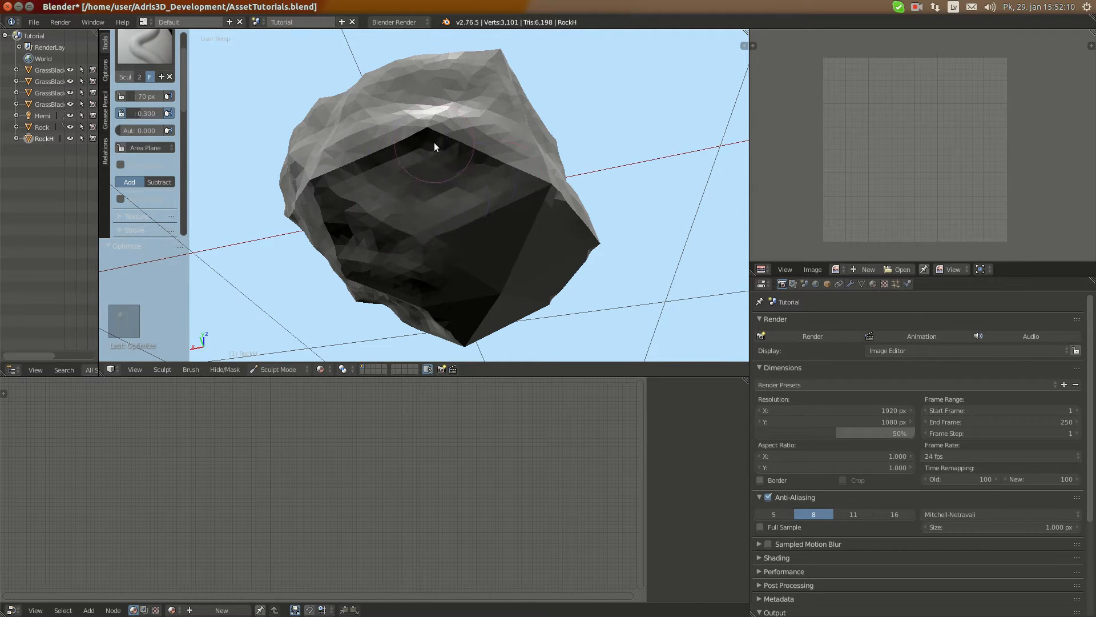
middle_click_drag(436, 147, 408, 169)
left_click_drag(407, 165, 445, 189)
mouse_move(445, 189)
middle_mouse_down()
mouse_move(367, 169)
mouse_move(408, 181)
middle_mouse_up()
mouse_move(408, 181)
left_mouse_down("ctrl")
mouse_move(472, 164)
mouse_move(472, 173)
mouse_move(447, 129)
left_mouse_up("ctrl")
Extend the uneven relief across the adjacent lower faces and their shared corner, reducing the last smooth area of RockH's lower half
middle_click_drag(447, 129, 376, 203)
mouse_move(375, 204)
left_mouse_down()
mouse_move(389, 191)
mouse_move(461, 183)
left_mouse_up()
left_click_drag(347, 200, 413, 196)
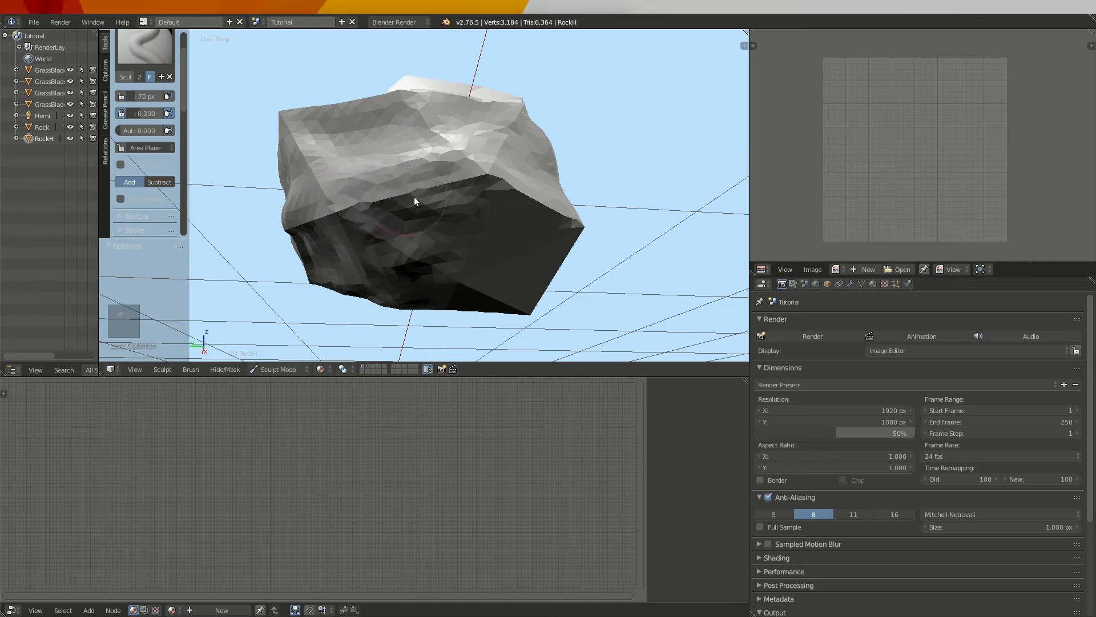
middle_click_drag(414, 196, 522, 180)
mouse_move(550, 209)
left_mouse_down()
mouse_move(506, 187)
mouse_move(412, 173)
left_mouse_up()
left_click(917, 7)
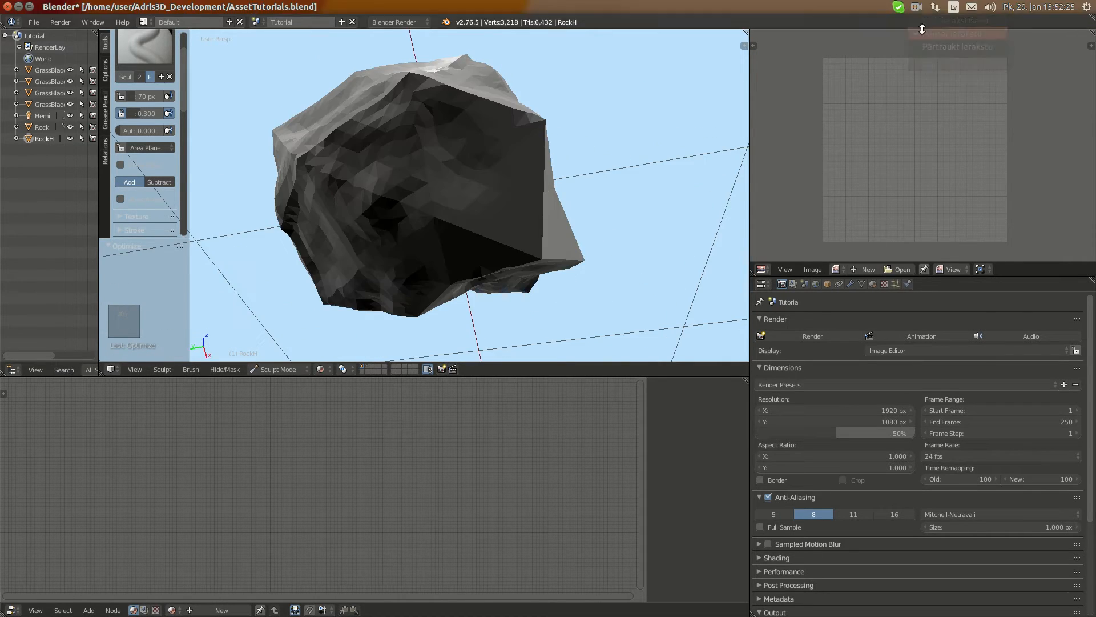
middle_click_drag(433, 183, 455, 176)
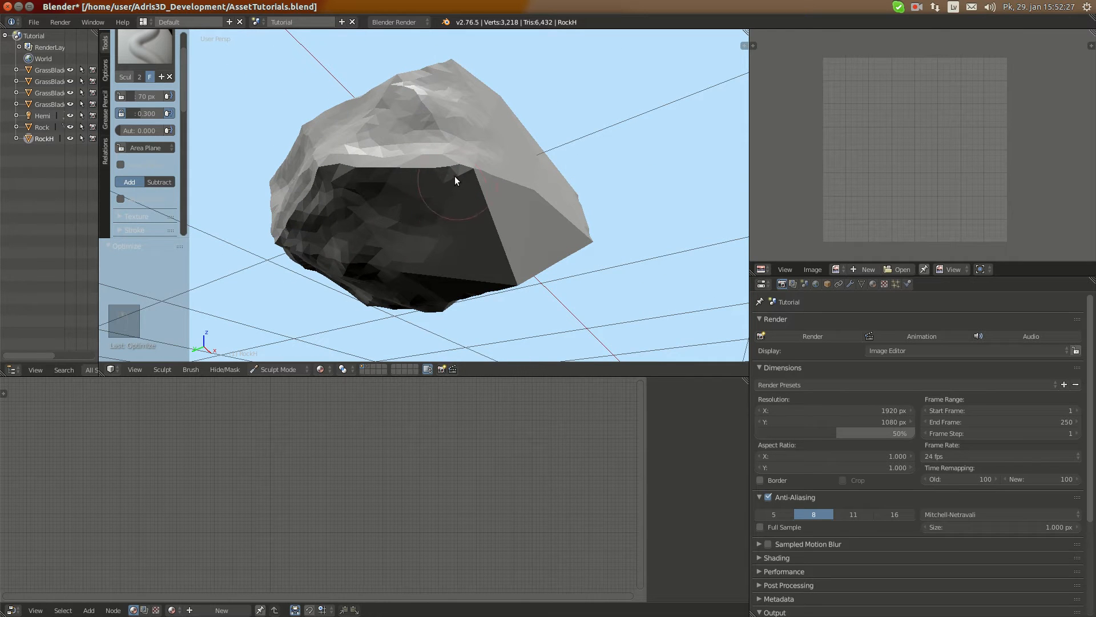
left_click(917, 6)
left_click(924, 30)
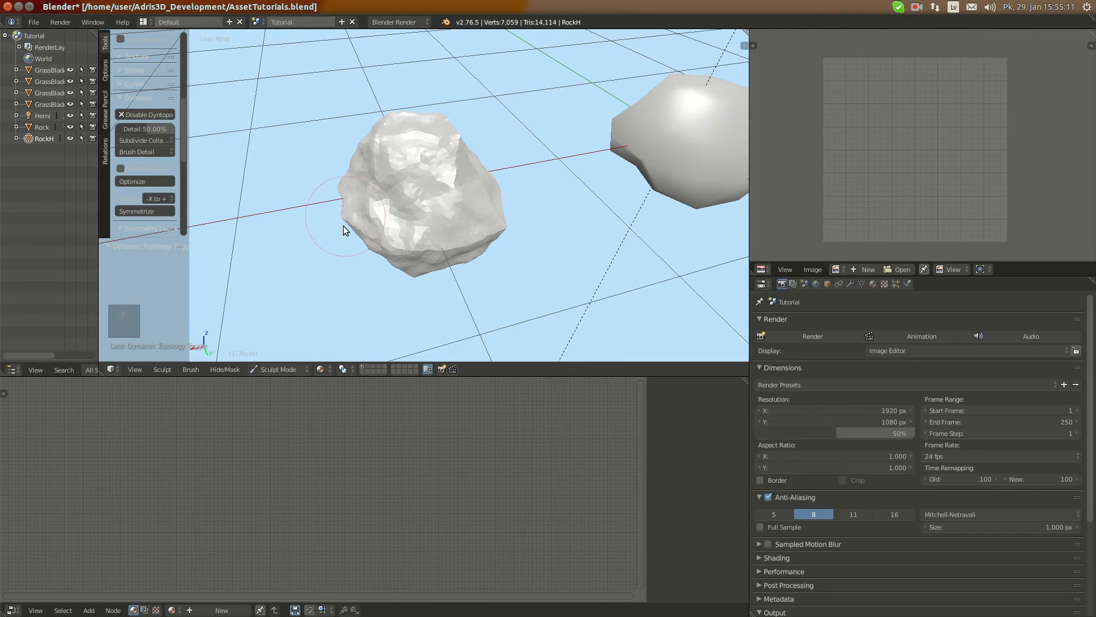
Add finer relief to RockH's bright upper side and the corner where it meets the middle edge
middle_click_drag(334, 225, 369, 204)
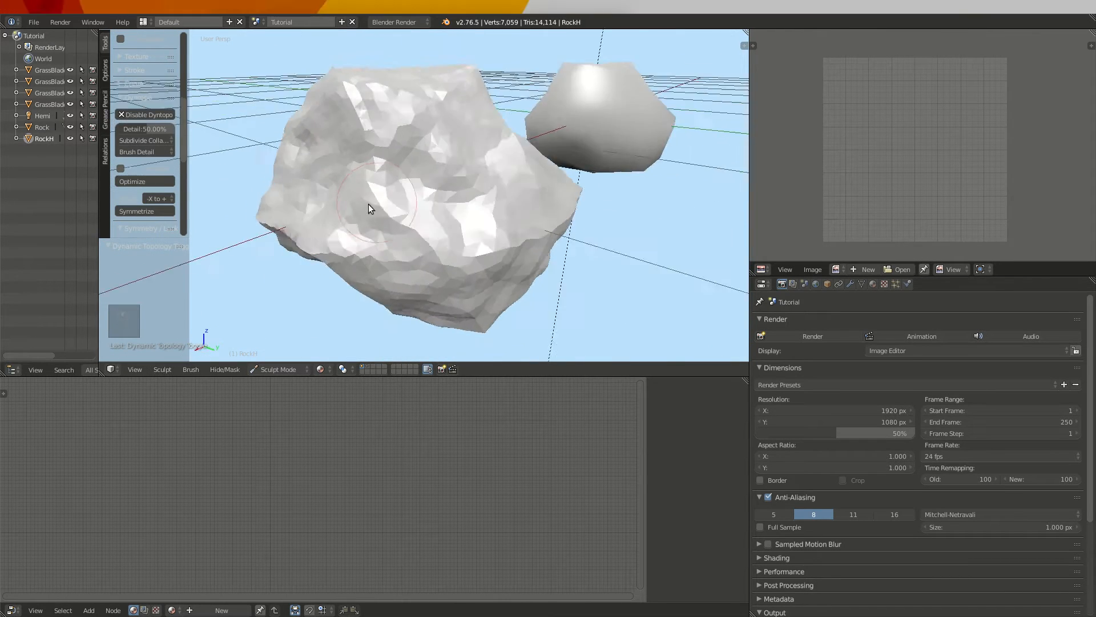
scroll(371, 204, "up", 3)
mouse_move(404, 105)
left_mouse_down()
mouse_move(385, 110)
mouse_move(426, 171)
left_mouse_up()
scroll(402, 223, "down", 3)
mouse_move(402, 228)
middle_mouse_down()
mouse_move(423, 177)
mouse_move(399, 200)
mouse_move(435, 212)
mouse_move(421, 214)
middle_mouse_up()
scroll(399, 201, "up", 3)
left_click_drag(313, 197, 369, 201)
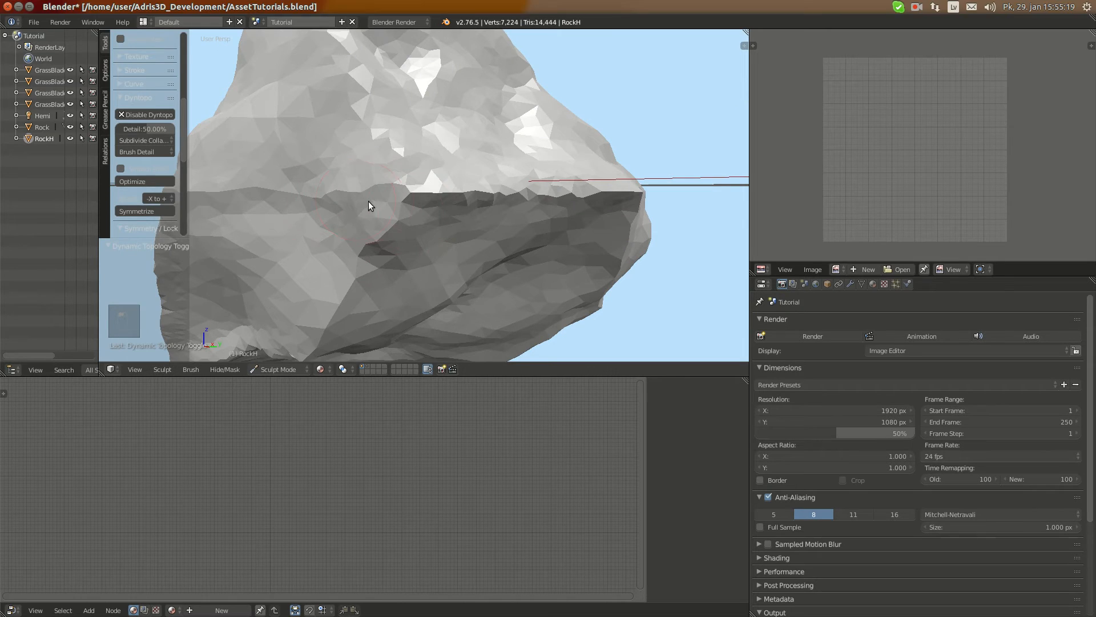
Break up the sharp middle edge between RockH's upper and lower side faces with irregular strokes along its length
middle_click_drag(447, 195, 437, 199)
scroll(425, 206, "up", 2)
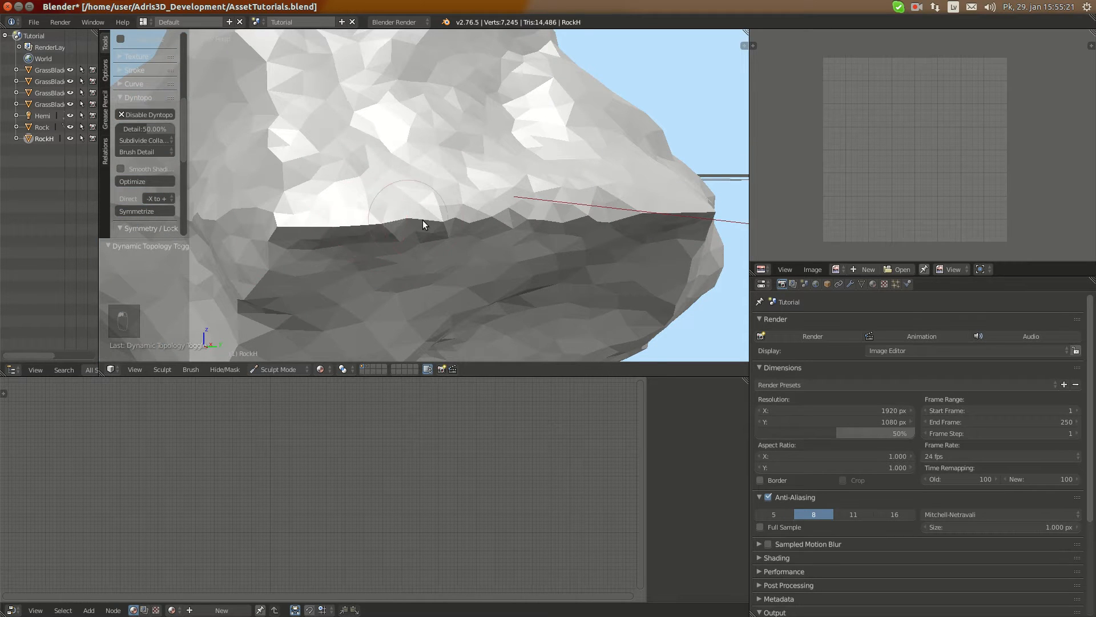
mouse_move(426, 217)
left_mouse_down()
mouse_move(324, 231)
mouse_move(348, 241)
mouse_move(499, 228)
left_mouse_up()
middle_click_drag(498, 226, 406, 208)
mouse_move(349, 166)
left_mouse_down()
mouse_move(403, 166)
mouse_move(400, 153)
mouse_move(584, 161)
mouse_move(447, 161)
left_mouse_up()
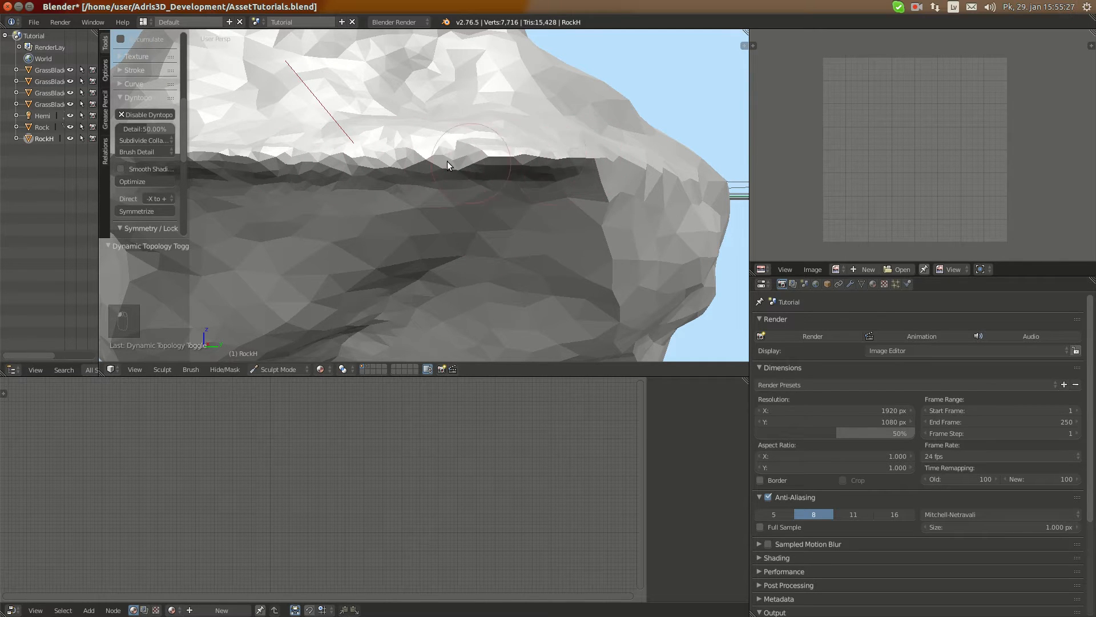
Rework the overhang just below the roughened middle edge, from its far corner back across the dark lower face
scroll(444, 174, "down", 4)
mouse_move(445, 174)
middle_mouse_down()
mouse_move(488, 149)
mouse_move(449, 159)
middle_mouse_up()
scroll(509, 88, "up", 6)
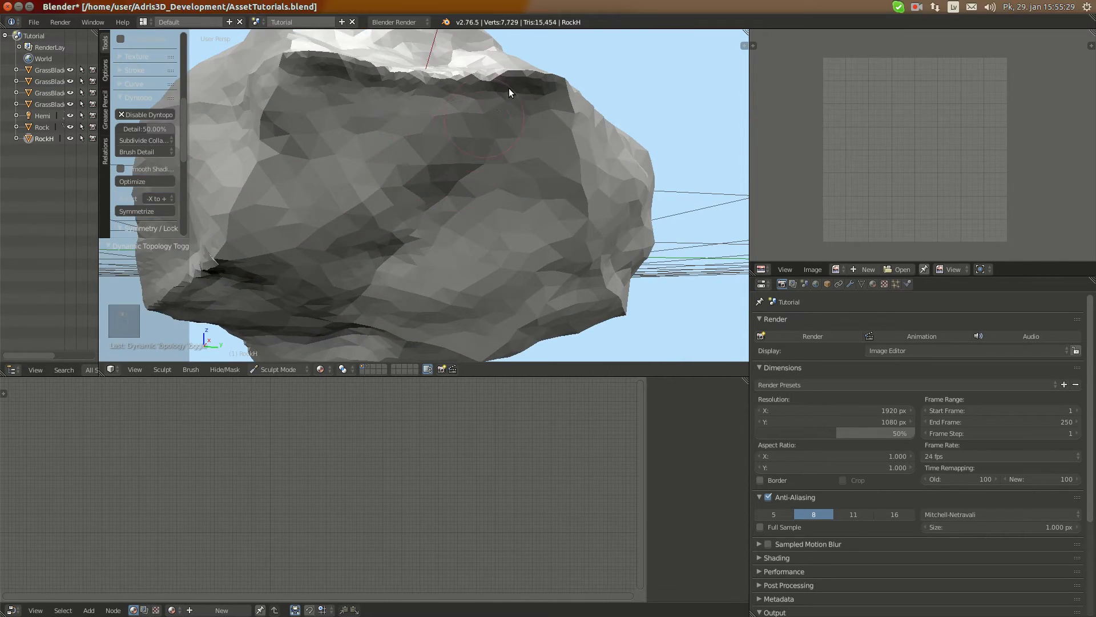
mouse_move(530, 91)
middle_mouse_down()
mouse_move(566, 84)
mouse_move(537, 94)
middle_mouse_up()
mouse_move(471, 97)
left_mouse_down()
mouse_move(354, 115)
mouse_move(464, 132)
mouse_move(328, 140)
left_mouse_up()
scroll(377, 115, "down", 3)
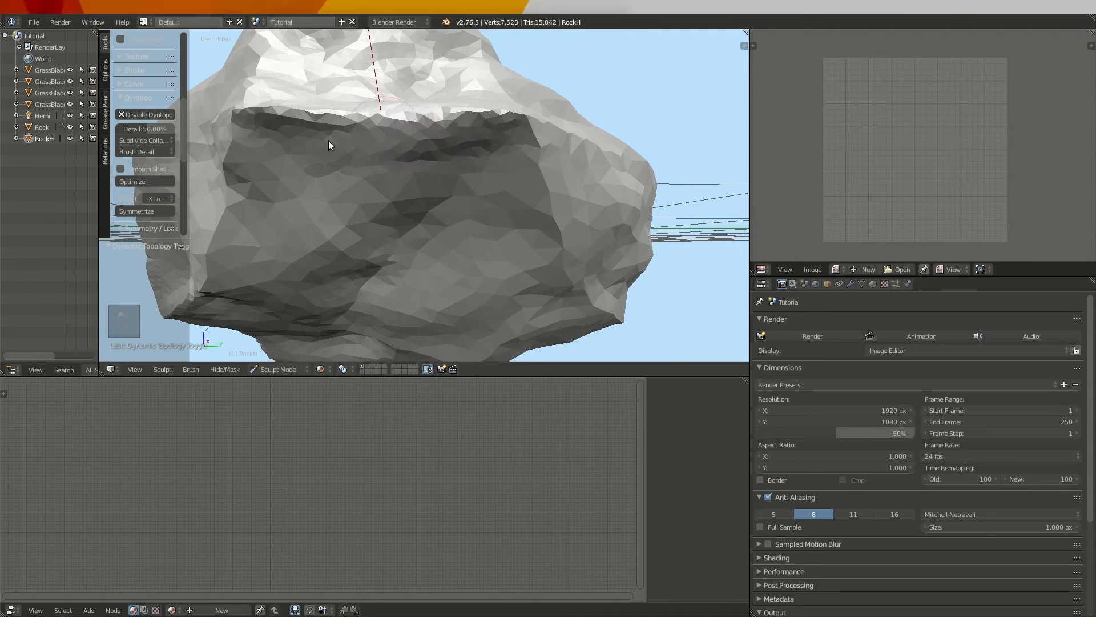
Soften the transition from the middle edge into the hollow lower face and around the neighbouring corner
middle_click_drag(320, 136, 310, 172)
mouse_move(310, 173)
left_mouse_down()
mouse_move(457, 166)
mouse_move(474, 176)
left_mouse_up()
middle_click_drag(475, 176, 354, 153)
left_click_drag(337, 145, 358, 179)
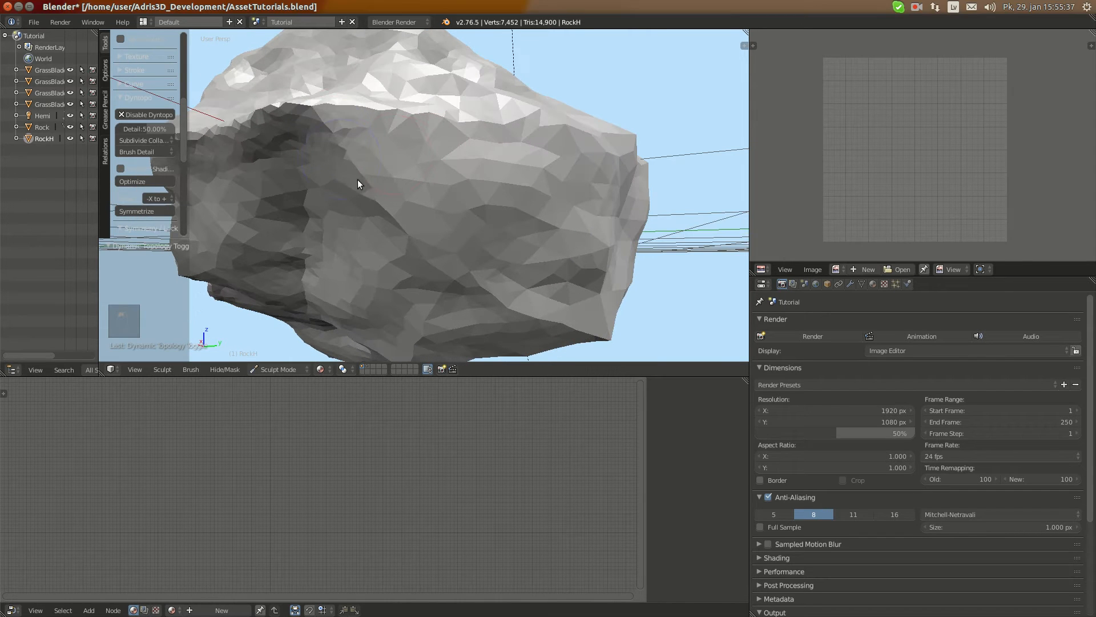
Roughen the vertical edge that runs down from the middle-edge corner between two lower side faces
mouse_move(302, 183)
middle_mouse_down()
mouse_move(361, 170)
mouse_move(426, 117)
mouse_move(346, 210)
middle_mouse_up()
scroll(377, 85, "up", 2)
mouse_move(346, 210)
left_mouse_down()
mouse_move(364, 206)
mouse_move(313, 241)
left_mouse_up()
scroll(346, 222, "up", 2)
middle_click_drag(379, 135, 368, 170)
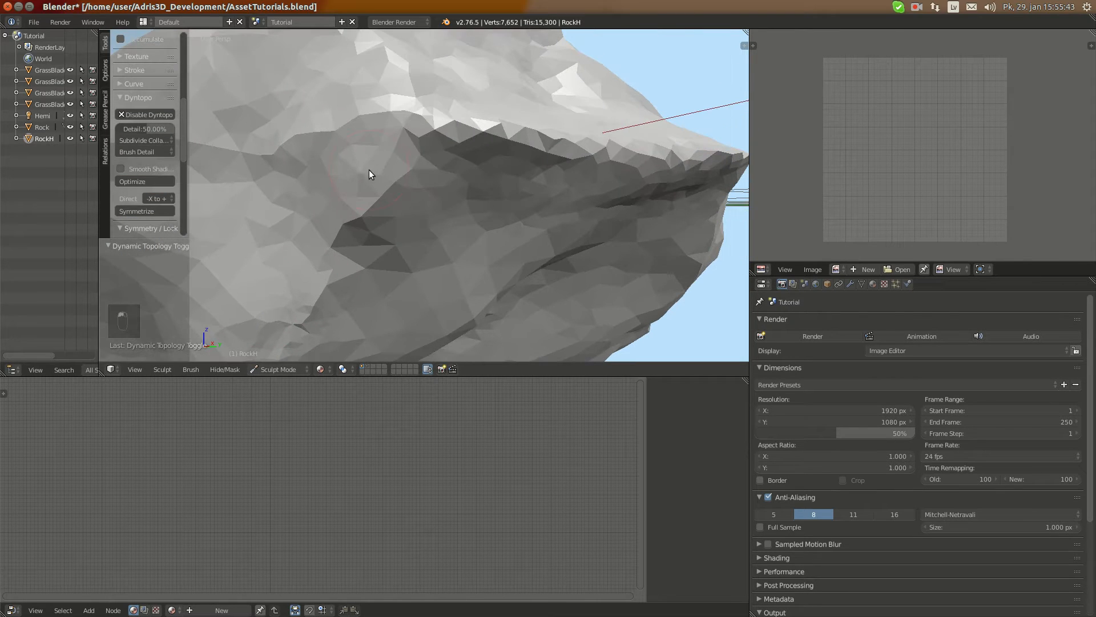
mouse_move(369, 170)
left_mouse_down()
mouse_move(345, 242)
mouse_move(362, 215)
mouse_move(320, 294)
left_mouse_up()
Rework the lower part of the vertical corner edge where it meets the broad lower side face
scroll(320, 293, "down", 4)
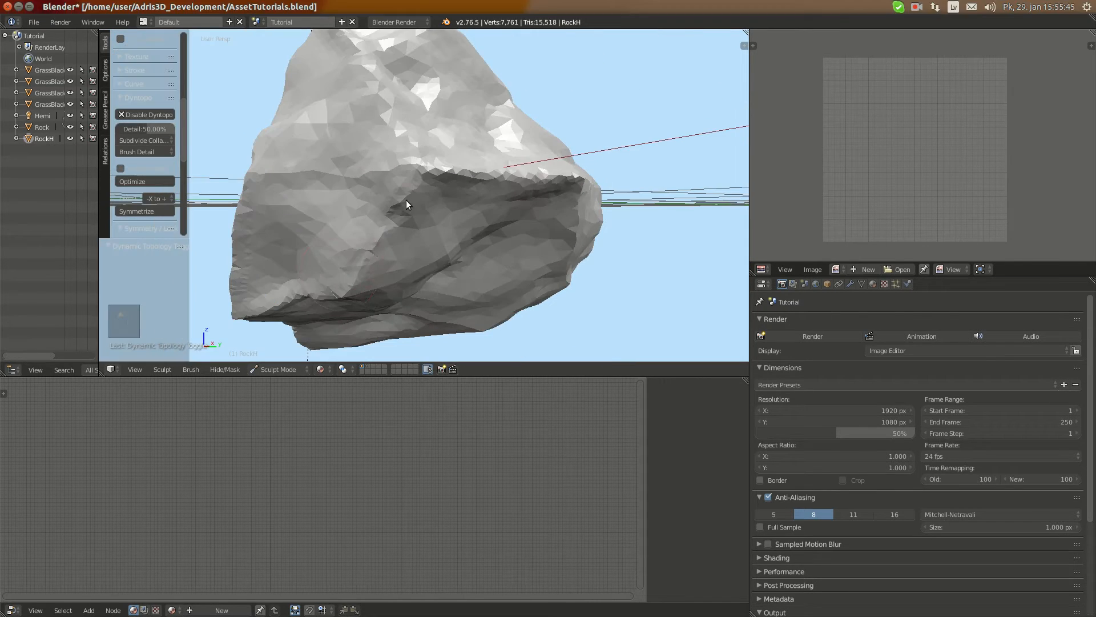
left_click_drag(405, 199, 365, 243)
middle_click_drag(425, 249, 348, 239)
scroll(309, 203, "up", 2)
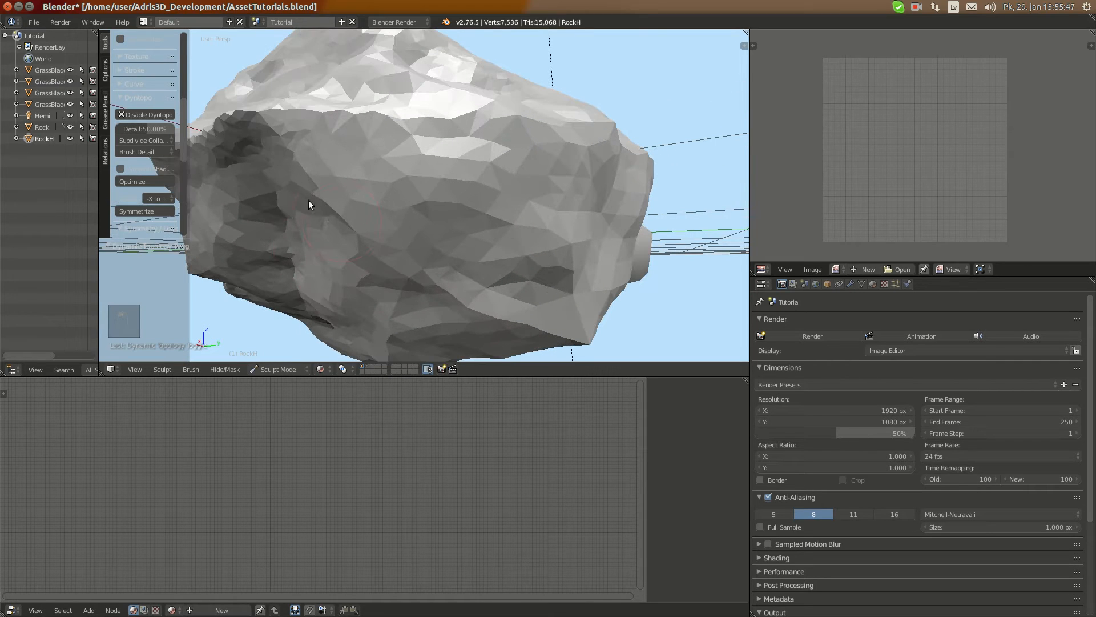
Sculpt uneven relief into the broad lower side face beside the dark hollow, moving inward from its corner edge
middle_click_drag(273, 152, 304, 163)
left_click_drag(303, 162, 328, 196)
middle_click_drag(328, 196, 295, 140)
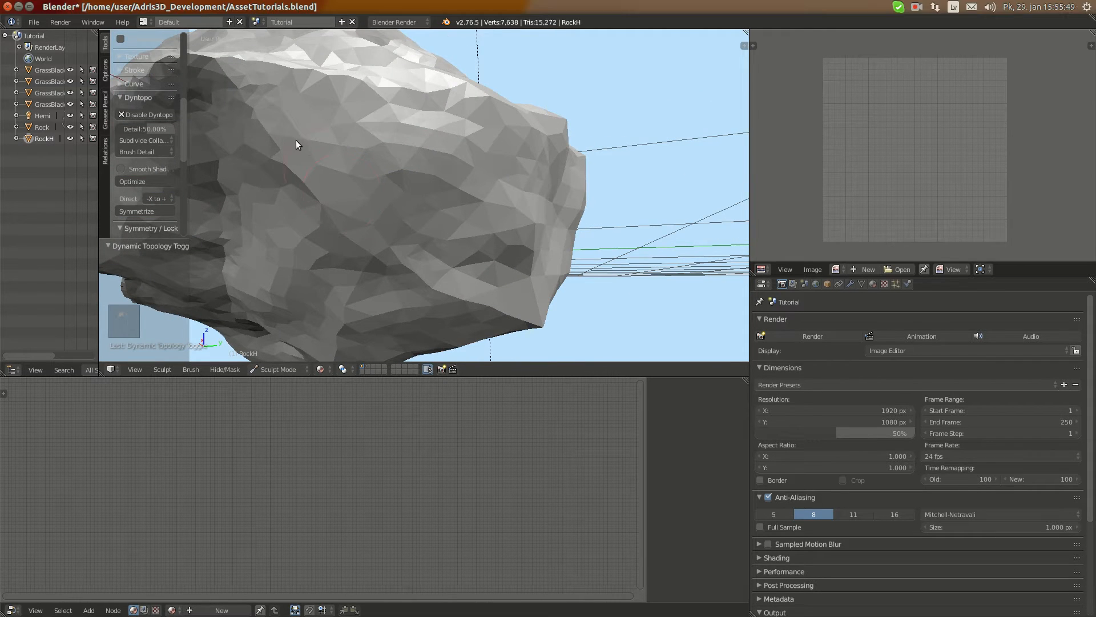
left_click_drag(296, 139, 307, 180)
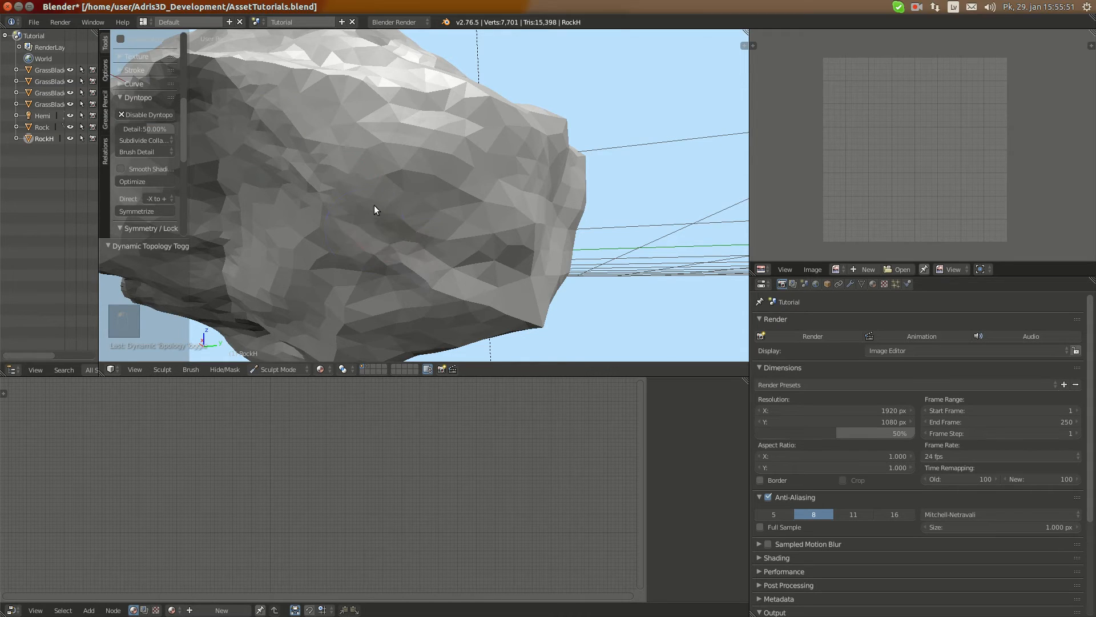
middle_click_drag(375, 208, 331, 157)
left_click_drag(330, 157, 359, 196)
Roughen the edge above RockH's dark lower face so it blends with the surrounding side faces
scroll(360, 205, "down", 3)
middle_click_drag(364, 231, 330, 171)
scroll(312, 230, "up", 5)
mouse_move(330, 165)
left_mouse_down()
mouse_move(249, 149)
mouse_move(420, 177)
mouse_move(399, 175)
left_mouse_up()
scroll(381, 176, "down", 2)
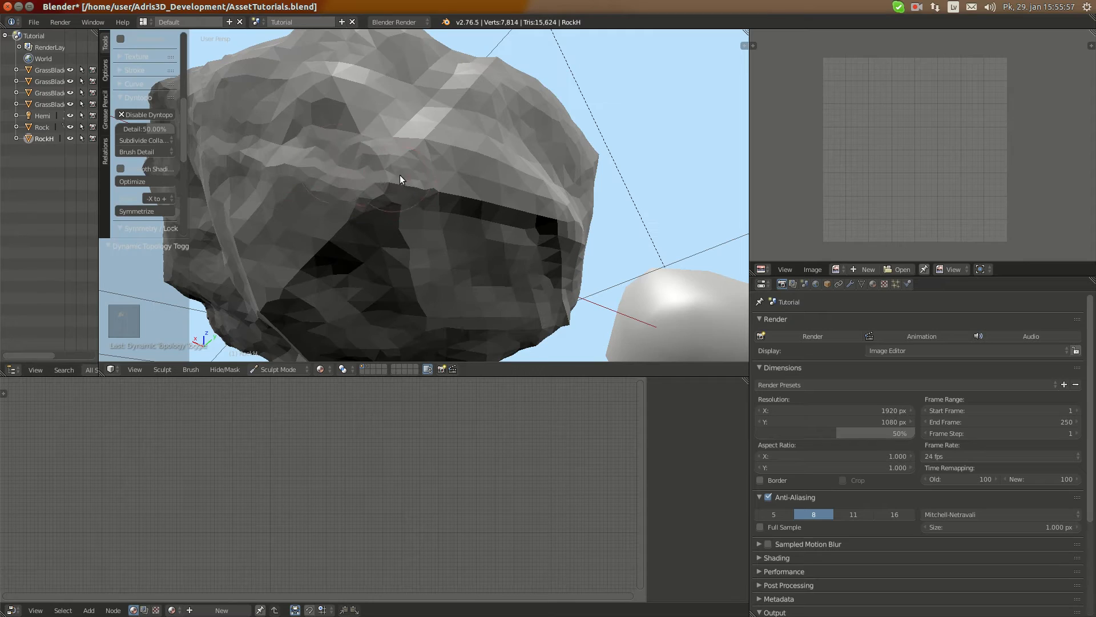
Add relief along the horizontal ridges across the broad sloping face on RockH's opposite side
scroll(400, 175, "down", 4)
mouse_move(399, 174)
middle_mouse_down()
mouse_move(401, 244)
mouse_move(582, 262)
mouse_move(573, 276)
middle_mouse_up()
scroll(535, 243, "up", 10)
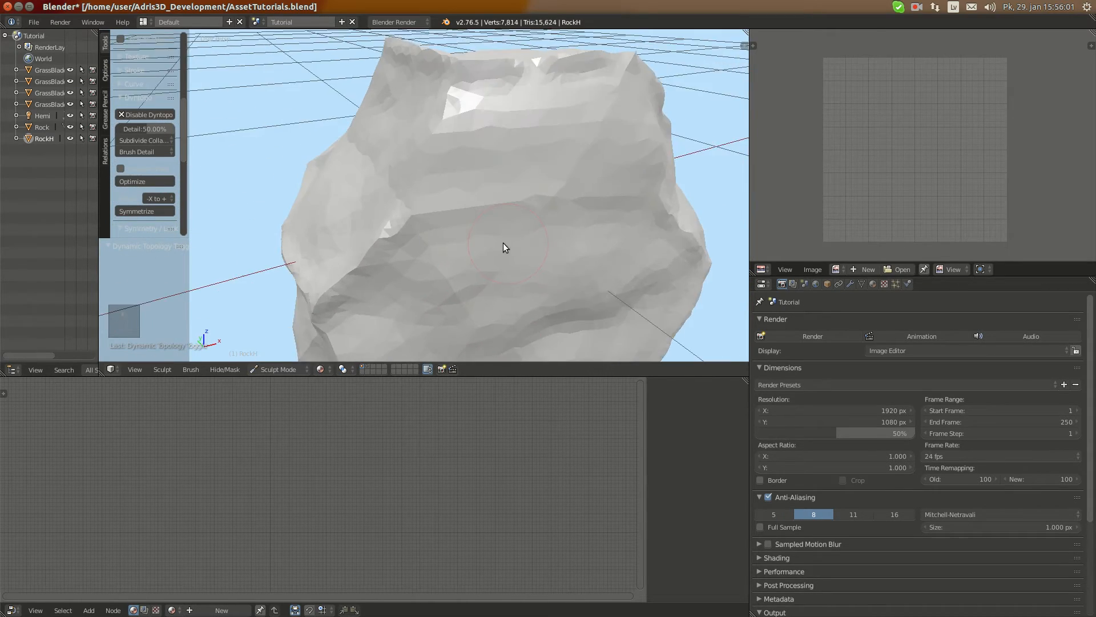
left_click_drag(433, 225, 633, 206)
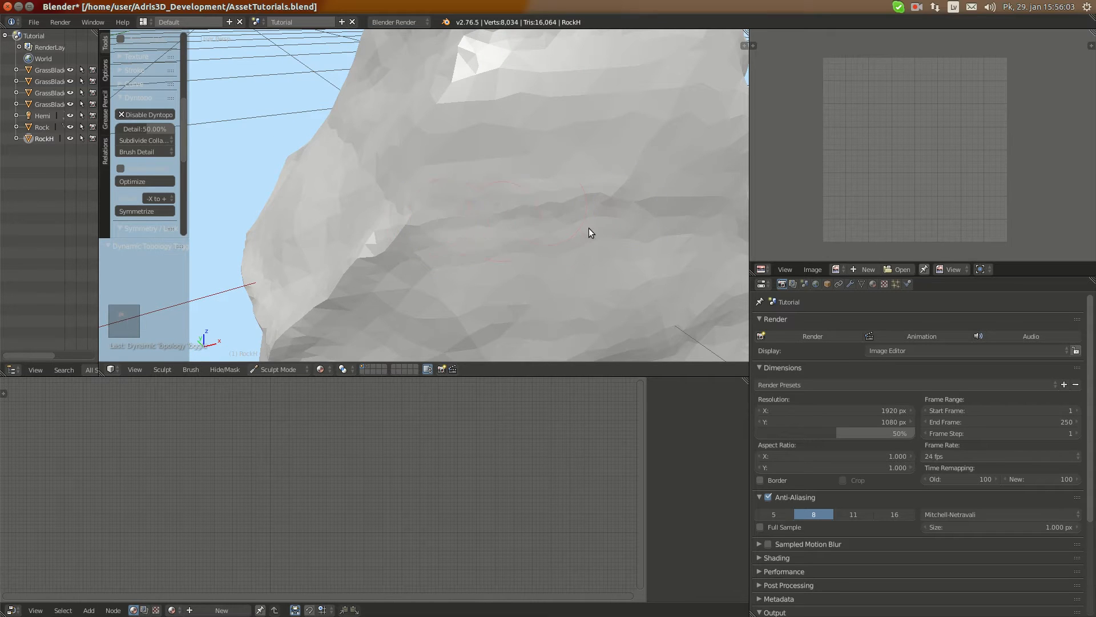
scroll(506, 211, "down", 5)
left_click_drag(460, 197, 489, 200)
scroll(488, 200, "up", 1)
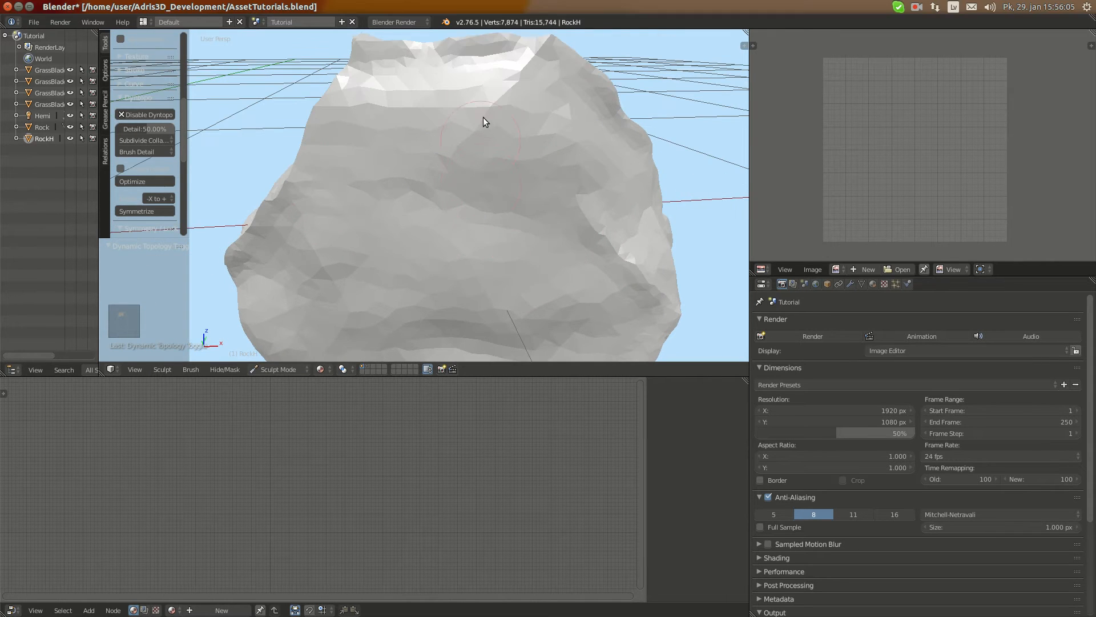
scroll(403, 205, "down", 1)
Sculpt the bright ridge beside the broad sloping face and the edges around RockH's top
mouse_move(403, 206)
middle_mouse_down()
mouse_move(368, 183)
mouse_move(377, 161)
middle_mouse_up()
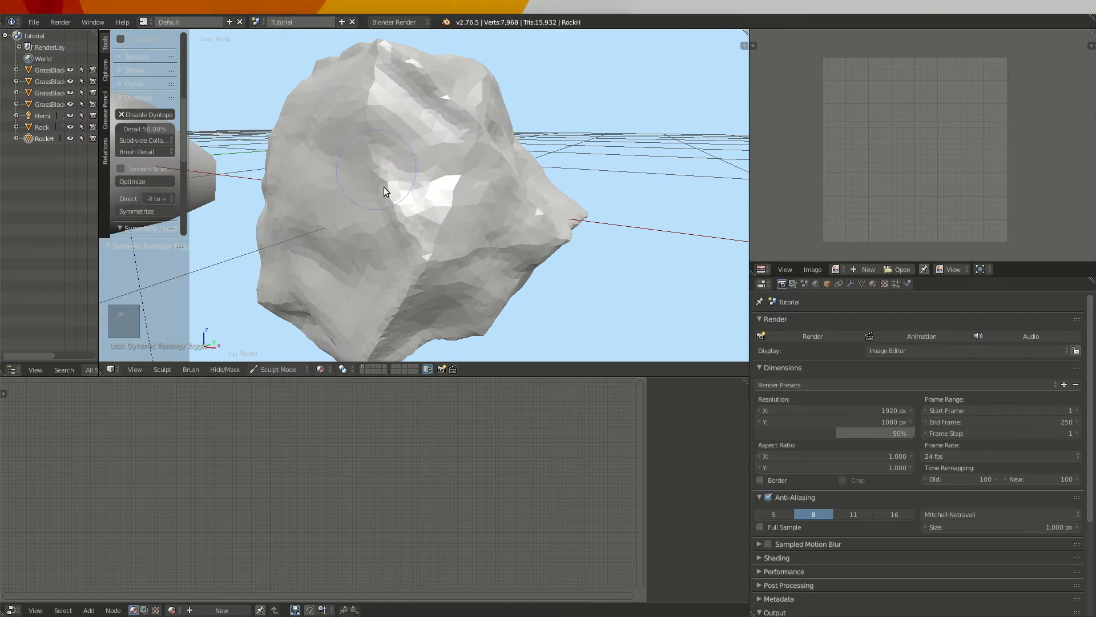
mouse_move(383, 186)
left_mouse_down("ctrl")
mouse_move(393, 172)
mouse_move(365, 89)
left_mouse_up("ctrl")
mouse_move(370, 94)
middle_mouse_down()
mouse_move(388, 139)
mouse_move(522, 138)
middle_mouse_up()
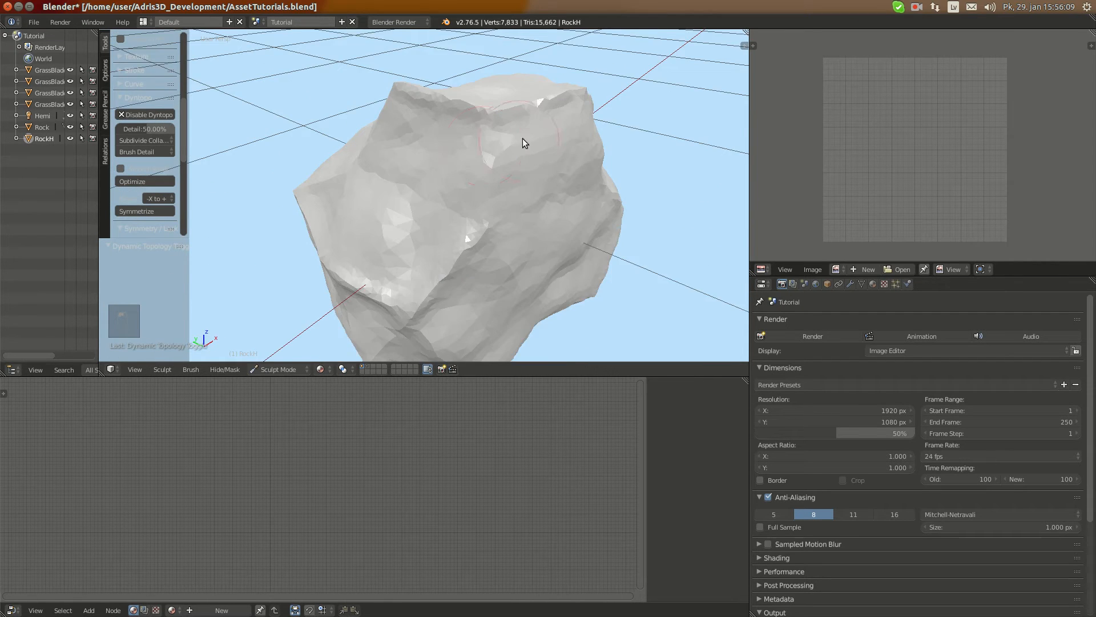
scroll(519, 138, "up", 1)
left_click_drag(374, 231, 399, 212)
Touch up the remaining sharp ridges and side faces around RockH, then check the whole rock beside the low-poly version
mouse_move(444, 198)
middle_mouse_down()
mouse_move(399, 232)
mouse_move(274, 243)
middle_mouse_up()
mouse_move(381, 214)
left_mouse_down()
mouse_move(347, 125)
mouse_move(357, 247)
left_mouse_up()
scroll(341, 143, "up", 1)
scroll(357, 247, "down", 3)
middle_click_drag(357, 248, 270, 149)
scroll(338, 184, "down", 2)
middle_click_drag(338, 183, 294, 200)
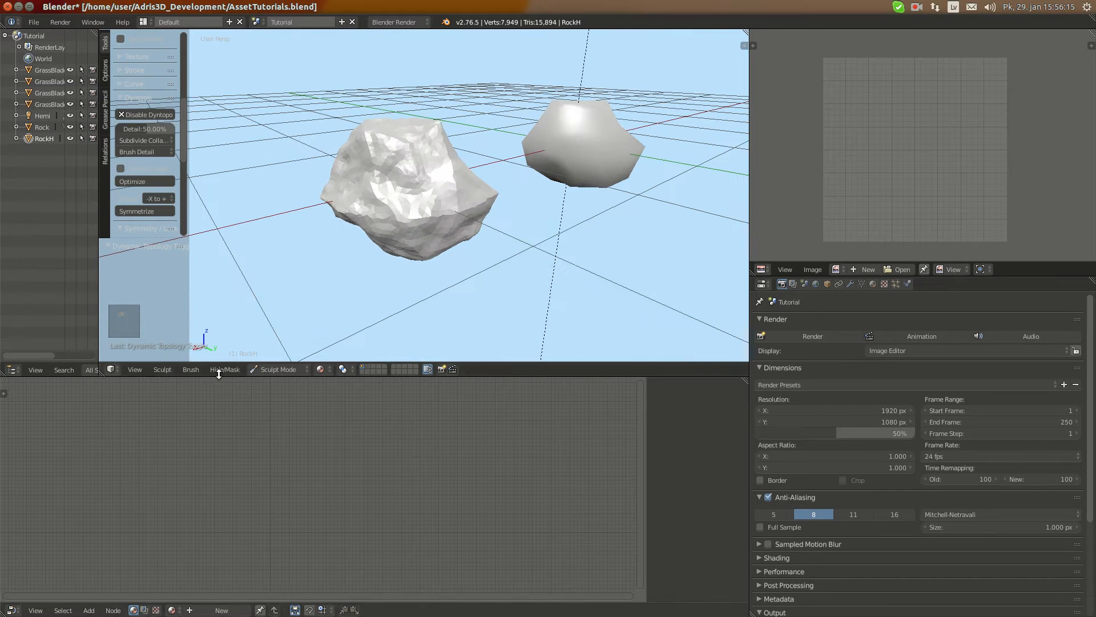
Switch RockH to Object Mode, centre the view on it and inspect the sculpted shape
left_click(278, 369)
left_click(270, 352)
key("KP_Decimal")
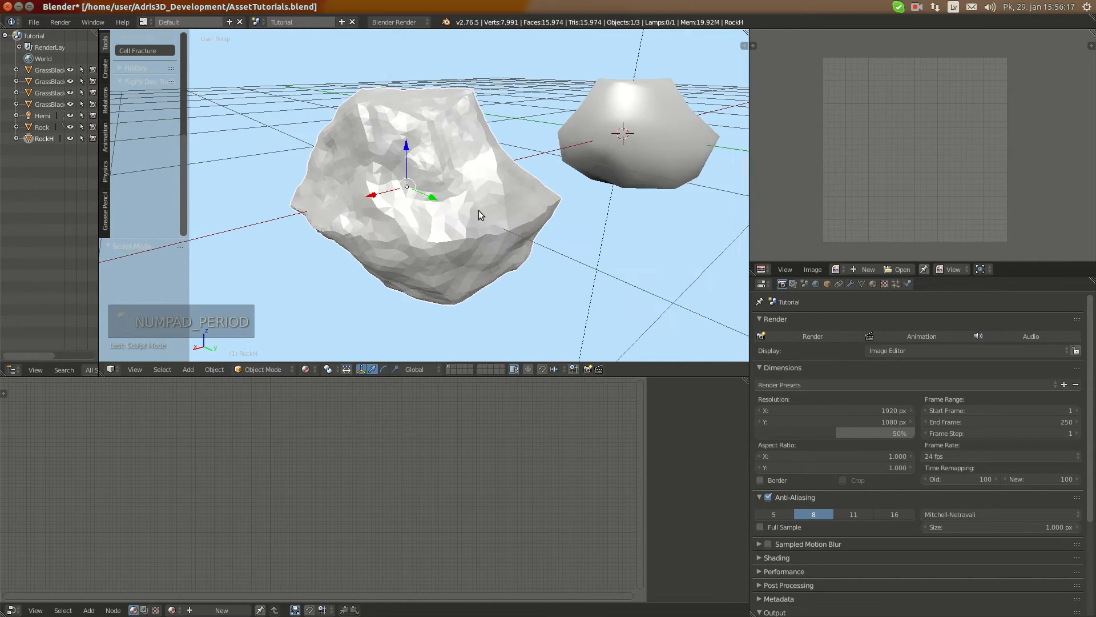
middle_click_drag(479, 211, 348, 309)
Return RockH to Sculpt Mode and enable dynamic topology with smooth shading and a detail of 25%
left_click(286, 368)
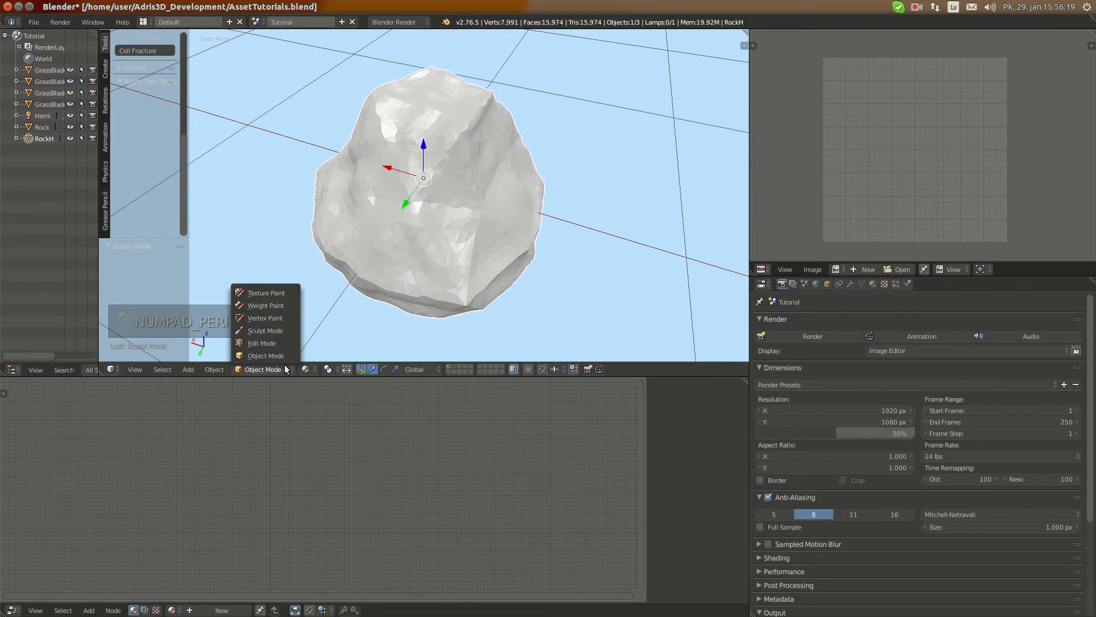
left_click(266, 331)
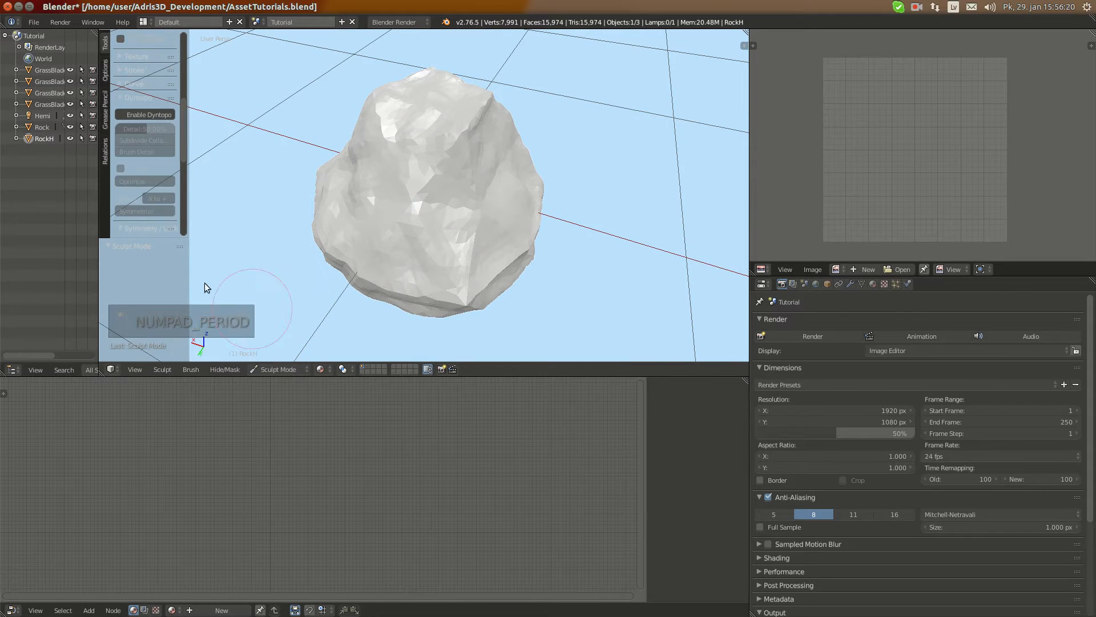
left_click(140, 117)
left_click(135, 166)
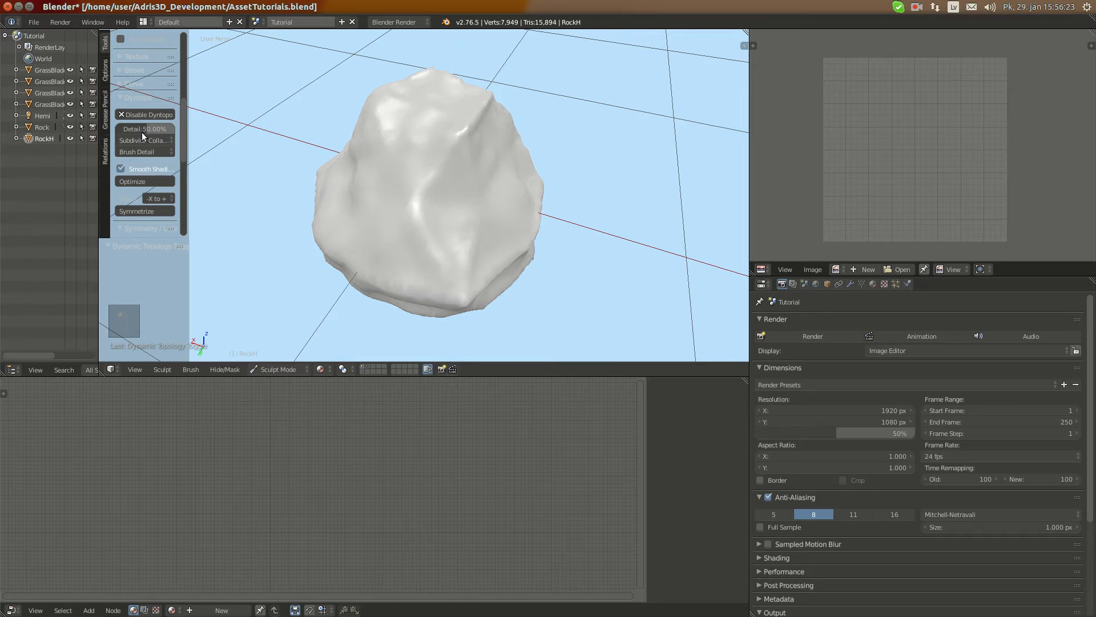
left_click(140, 129)
type("25")
Choose the Clay Strips brush and get close to RockH's middle edge for finer sculpting
scroll(140, 160, "up", 5)
left_click(164, 100)
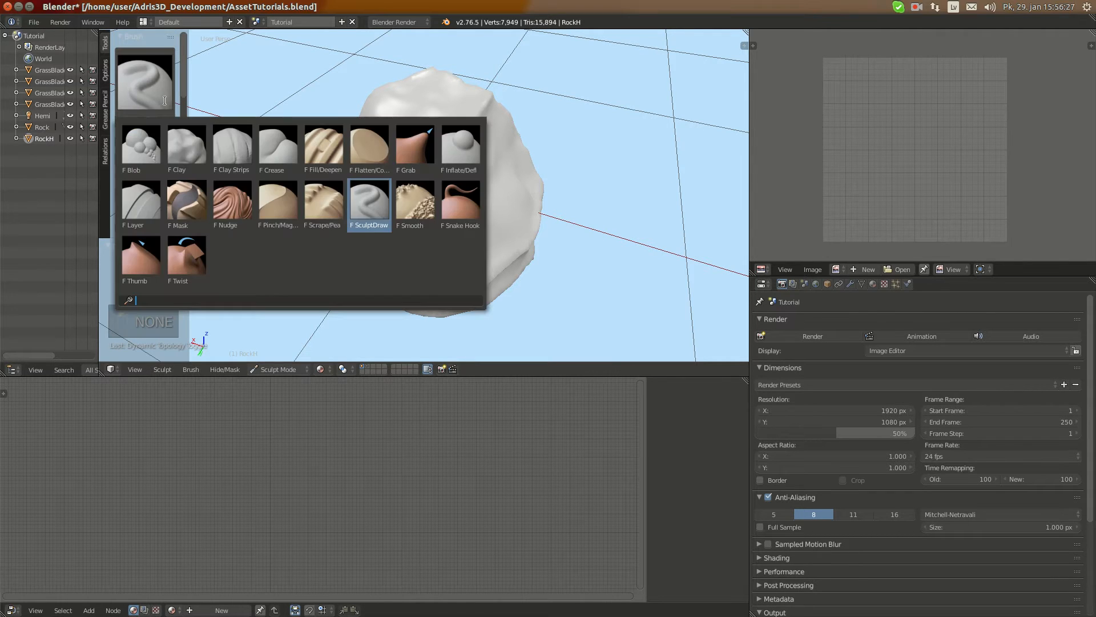
left_click(231, 146)
scroll(424, 194, "up", 3)
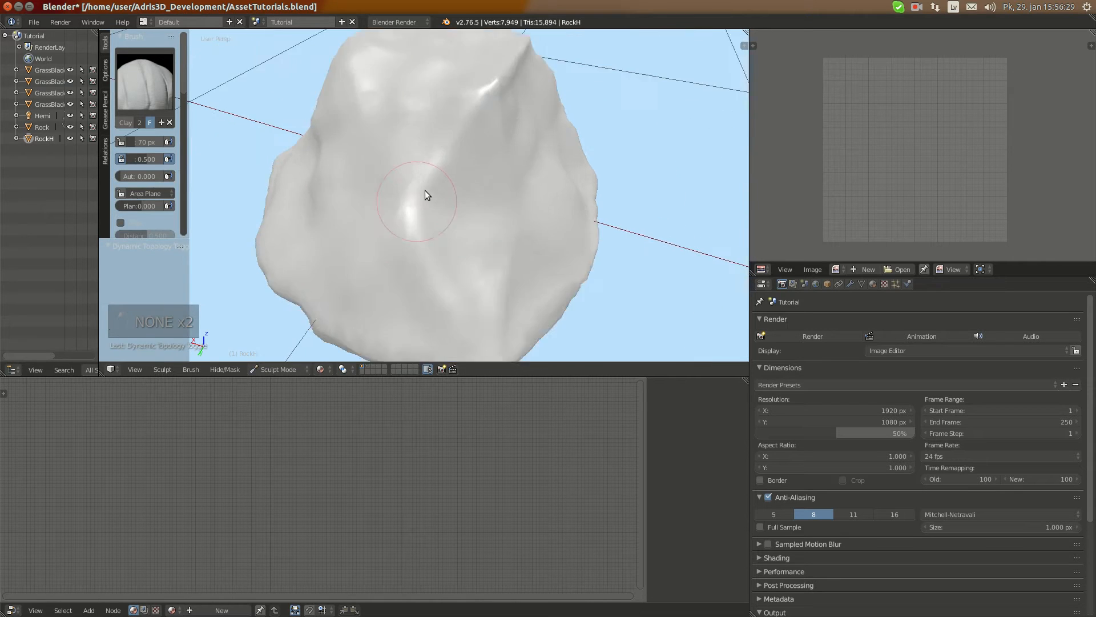
scroll(464, 133, "up", 6)
middle_click_drag(424, 191, 428, 166)
scroll(420, 144, "down", 10)
scroll(465, 146, "up", 12)
scroll(452, 166, "down", 6)
scroll(396, 186, "up", 6)
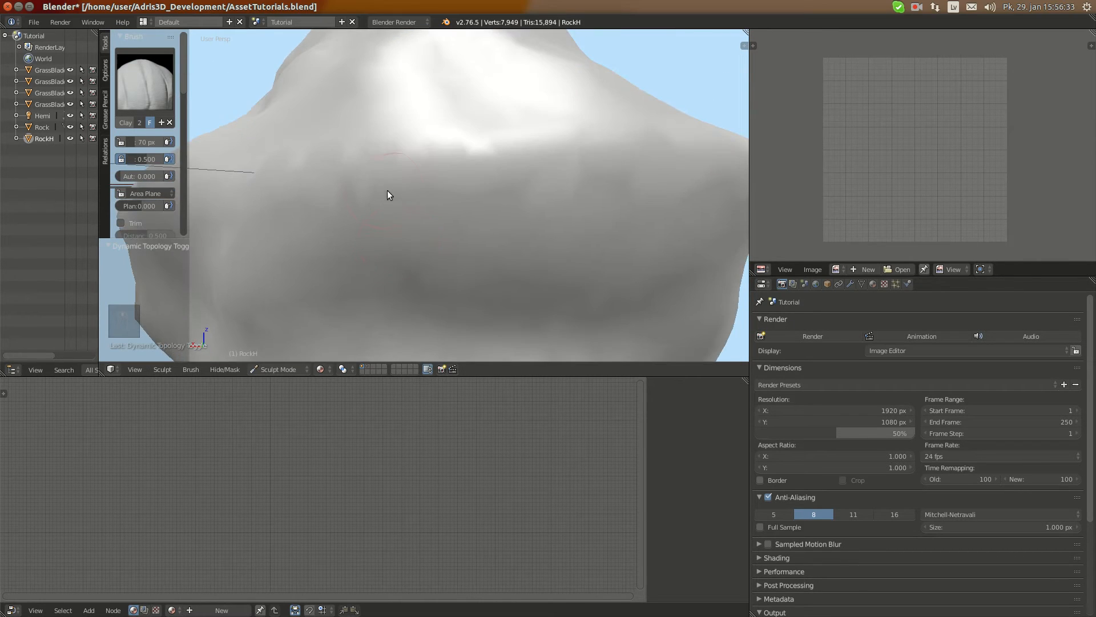
Reduce the Clay Strips brush to 36 px and sculpt a finer, sharper ridge along RockH's middle edge
mouse_move(387, 190)
left_mouse_down()
mouse_move(421, 166)
mouse_move(487, 179)
mouse_move(464, 173)
mouse_move(558, 163)
left_mouse_up()
key("f")
left_click(458, 179)
middle_click_drag(558, 163, 508, 173)
middle_click_drag(262, 187, 256, 193)
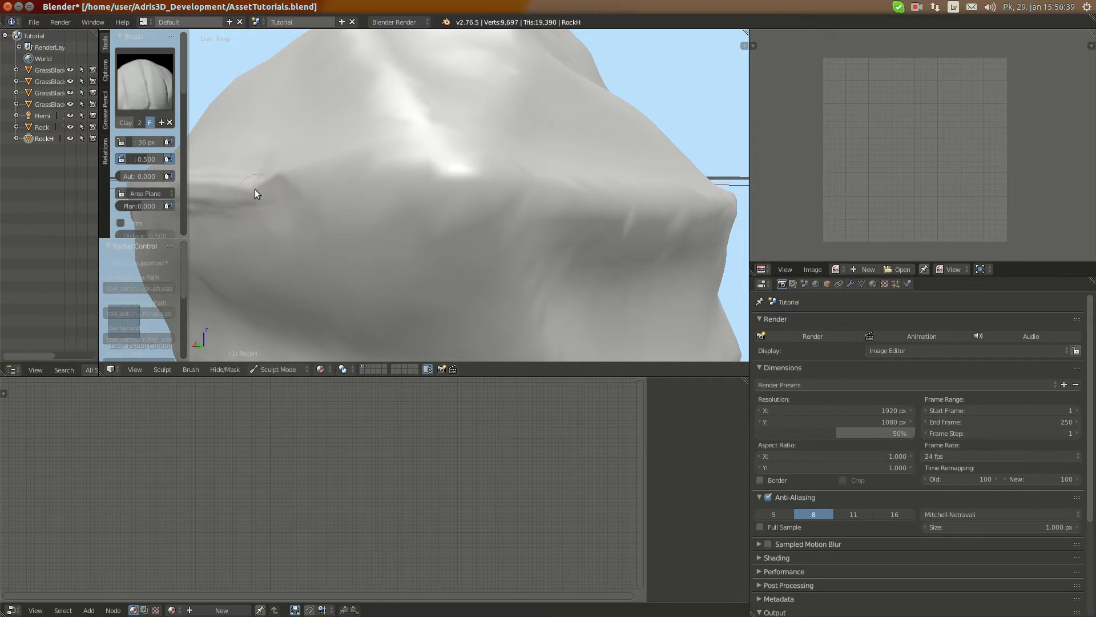
mouse_move(254, 193)
left_mouse_down()
mouse_move(323, 176)
mouse_move(264, 181)
mouse_move(504, 184)
mouse_move(443, 169)
mouse_move(340, 182)
left_mouse_up()
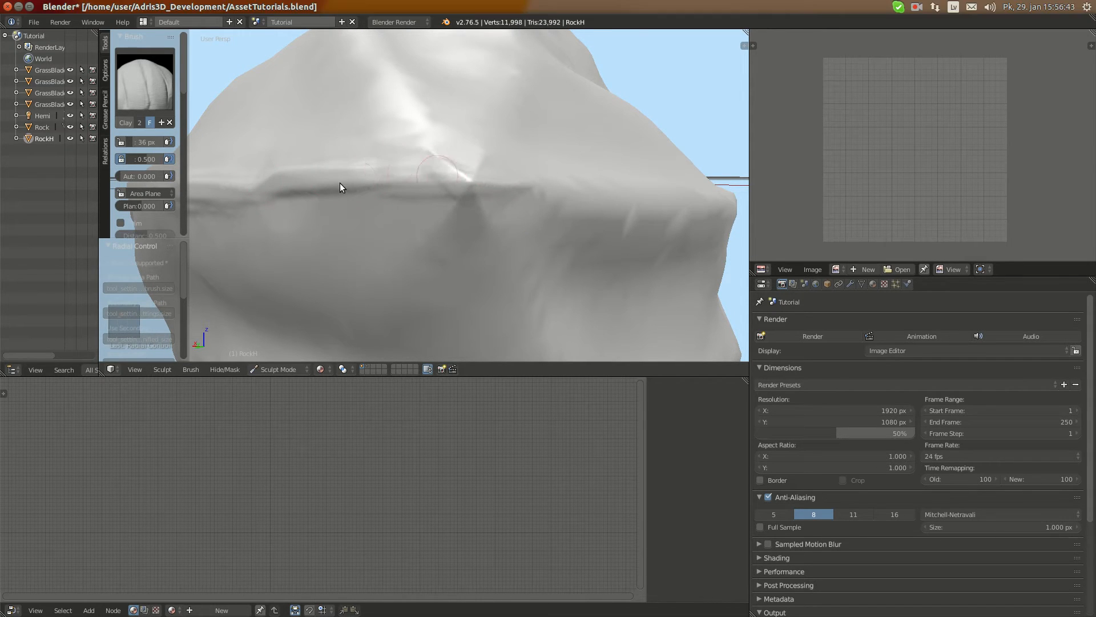
Continue the fine strokes around RockH's middle edge and carve curved grooves into the sloping face above it
scroll(340, 183, "down", 4)
middle_click_drag(340, 182, 516, 173)
scroll(515, 172, "up", 7)
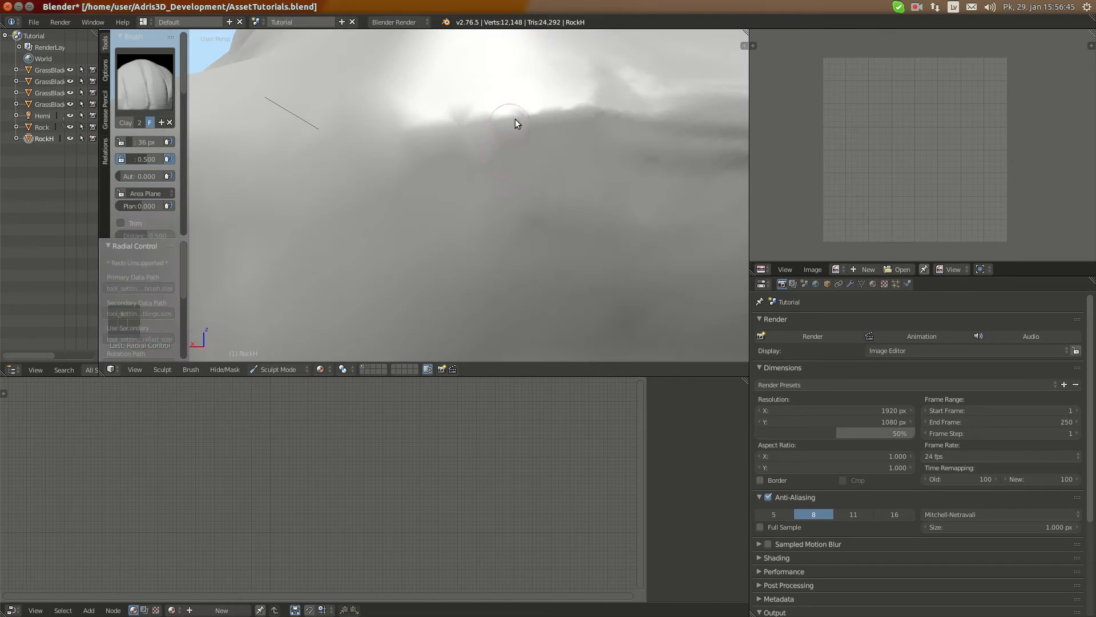
mouse_move(515, 124)
left_mouse_down()
mouse_move(556, 126)
mouse_move(450, 146)
mouse_move(403, 196)
mouse_move(540, 203)
mouse_move(426, 231)
left_mouse_up()
scroll(426, 232, "down", 6)
mouse_move(426, 231)
middle_mouse_down()
mouse_move(376, 249)
mouse_move(354, 235)
middle_mouse_up()
scroll(368, 238, "up", 3)
mouse_move(354, 235)
left_mouse_down()
mouse_move(428, 224)
mouse_move(330, 242)
mouse_move(318, 212)
mouse_move(491, 155)
mouse_move(473, 164)
mouse_move(494, 184)
mouse_move(461, 161)
left_mouse_up()
left_click_drag(522, 116, 444, 160)
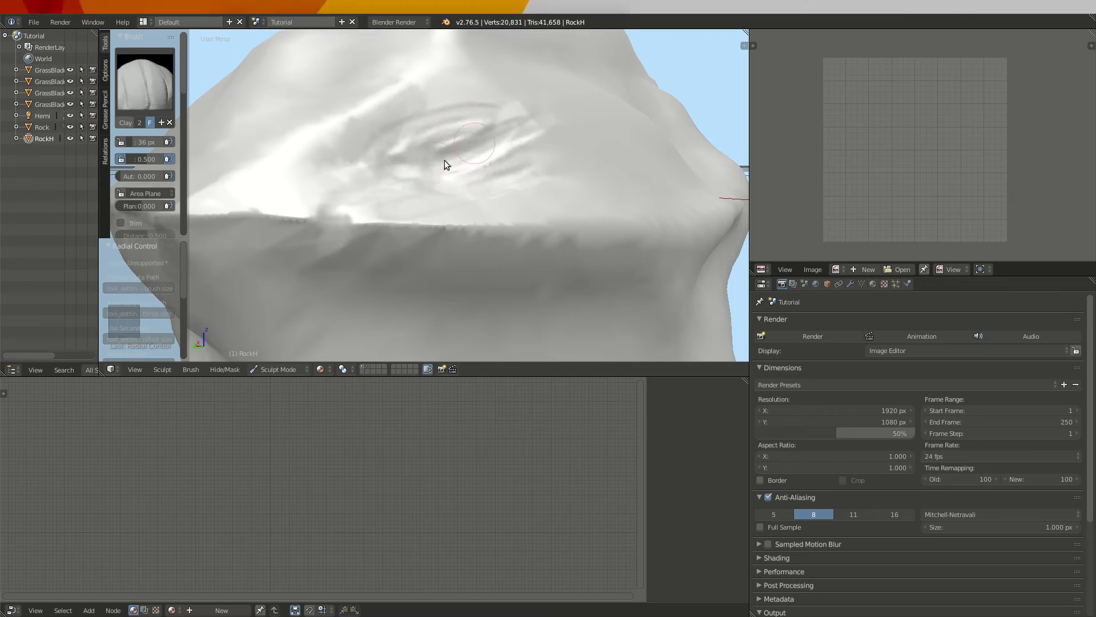
Sculpt small dents and strips across the ridge that runs up towards RockH's peak
scroll(439, 162, "down", 3)
mouse_move(383, 166)
middle_mouse_down()
mouse_move(401, 191)
mouse_move(457, 200)
middle_mouse_up()
scroll(468, 194, "up", 3)
left_click_drag(484, 187, 454, 201)
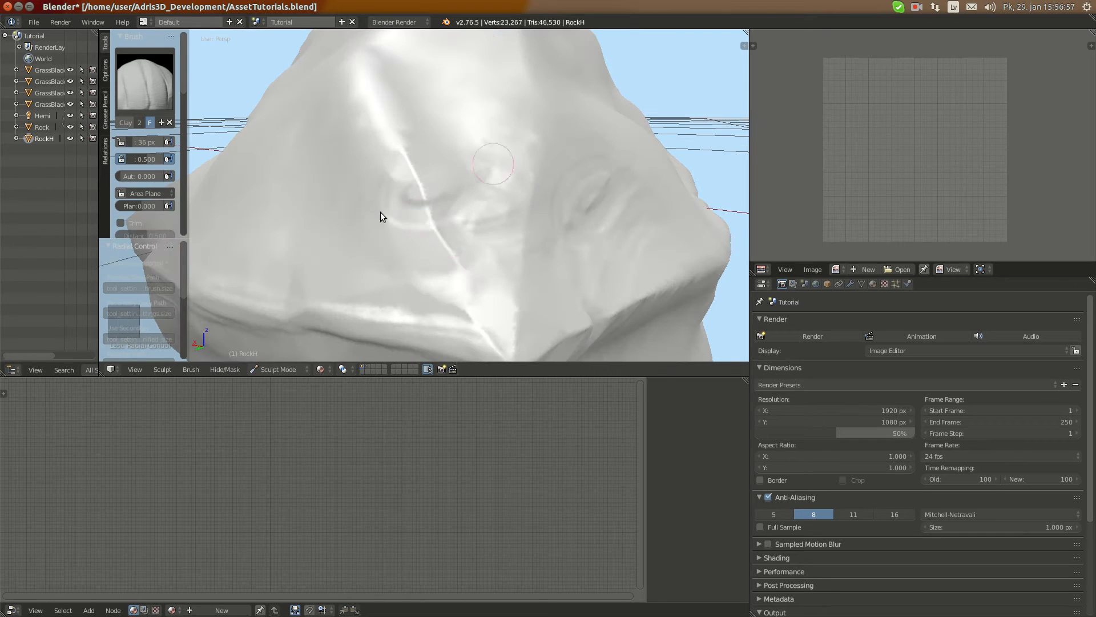
mouse_move(258, 240)
left_mouse_down()
mouse_move(405, 298)
mouse_move(360, 278)
left_mouse_up()
Layer roughly horizontal Clay Strips strokes over the side face directly beneath RockH's middle edge
scroll(329, 290, "down", 3)
middle_click_drag(329, 290, 400, 218)
scroll(402, 215, "up", 3)
mouse_move(402, 216)
left_mouse_down()
mouse_move(498, 177)
mouse_move(468, 229)
mouse_move(354, 217)
left_mouse_up()
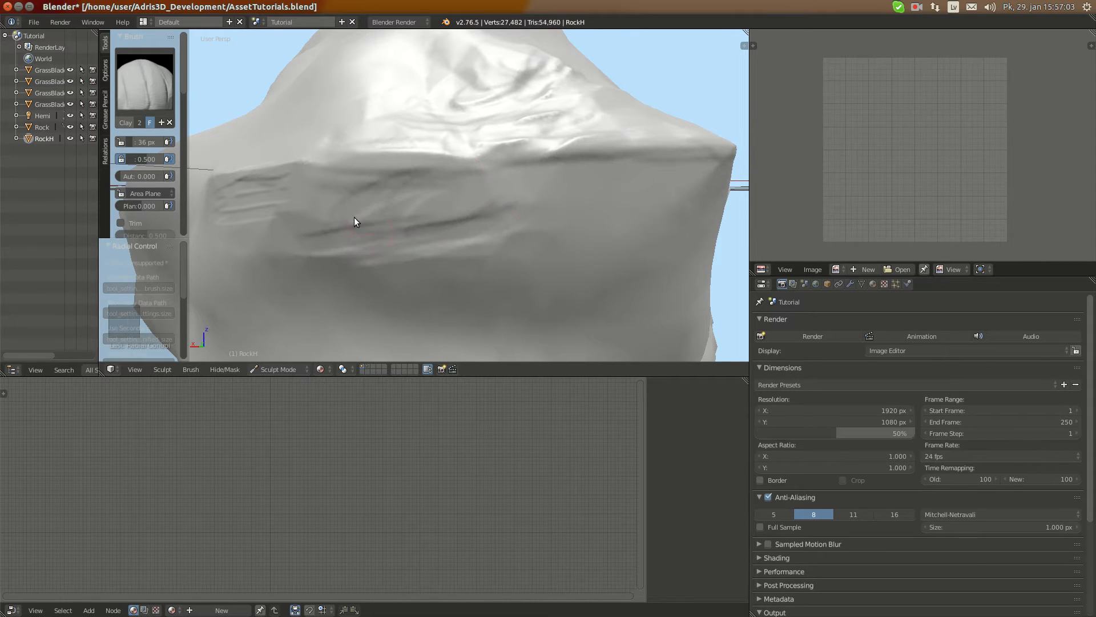
mouse_move(487, 256)
left_mouse_down()
mouse_move(539, 270)
mouse_move(540, 293)
left_mouse_up()
scroll(541, 293, "down", 4)
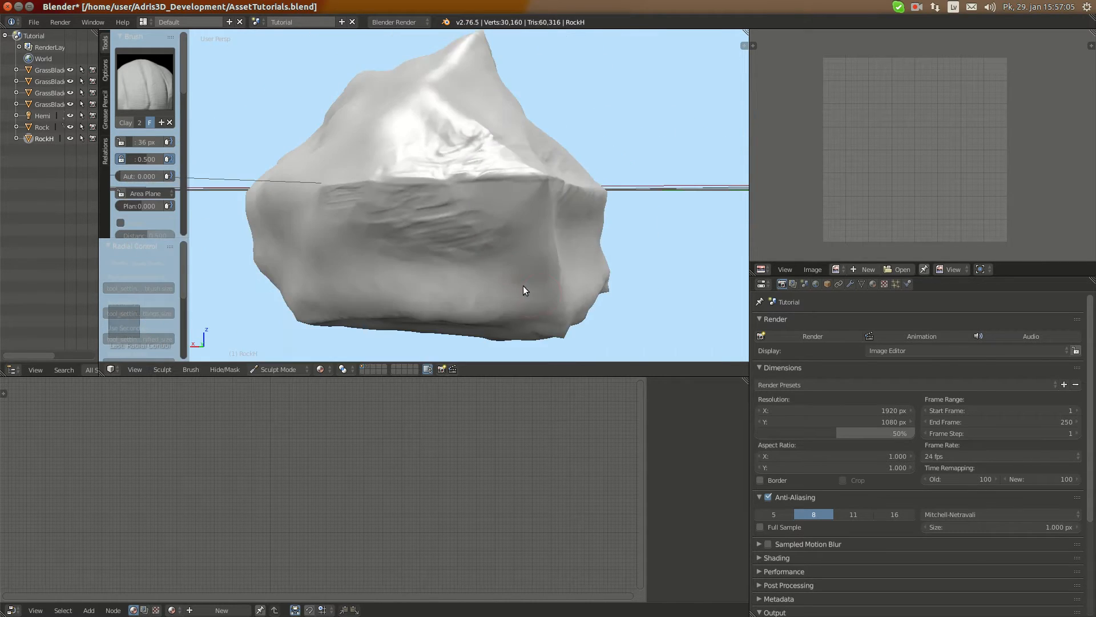
left_click(915, 7)
left_click(920, 33)
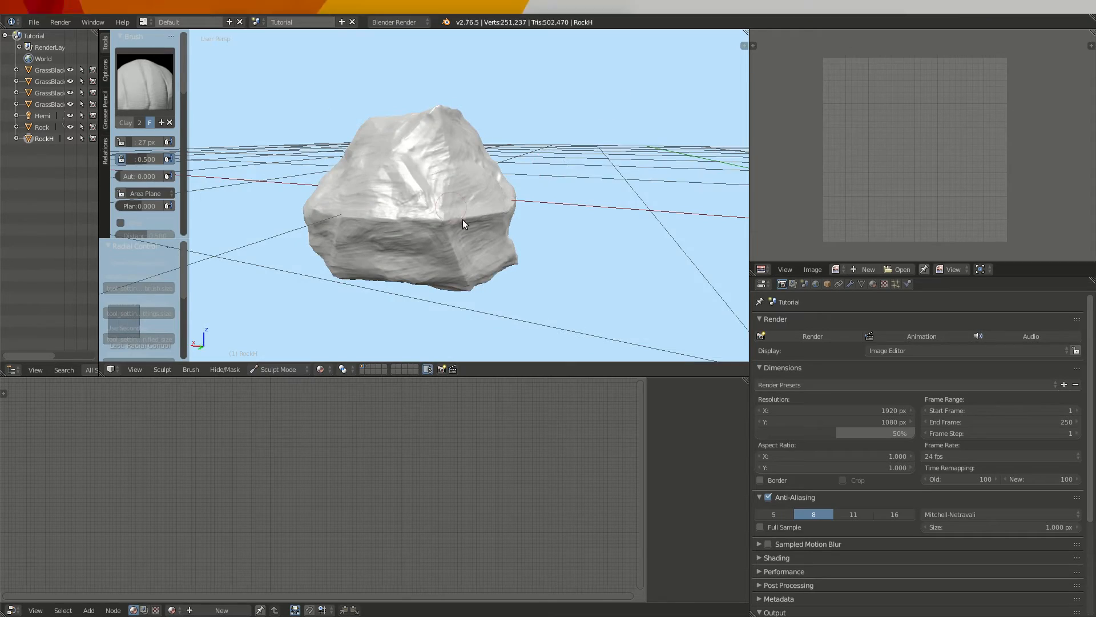
Add Clay Strips detail with the 27 px brush to RockH's remaining smooth patches and the edge of its upper face
mouse_move(352, 233)
middle_mouse_down()
mouse_move(607, 200)
mouse_move(457, 228)
mouse_move(487, 220)
mouse_move(486, 207)
mouse_move(384, 200)
mouse_move(529, 188)
mouse_move(303, 182)
mouse_move(467, 187)
mouse_move(432, 201)
mouse_move(446, 194)
middle_mouse_up()
scroll(446, 195, "up", 5)
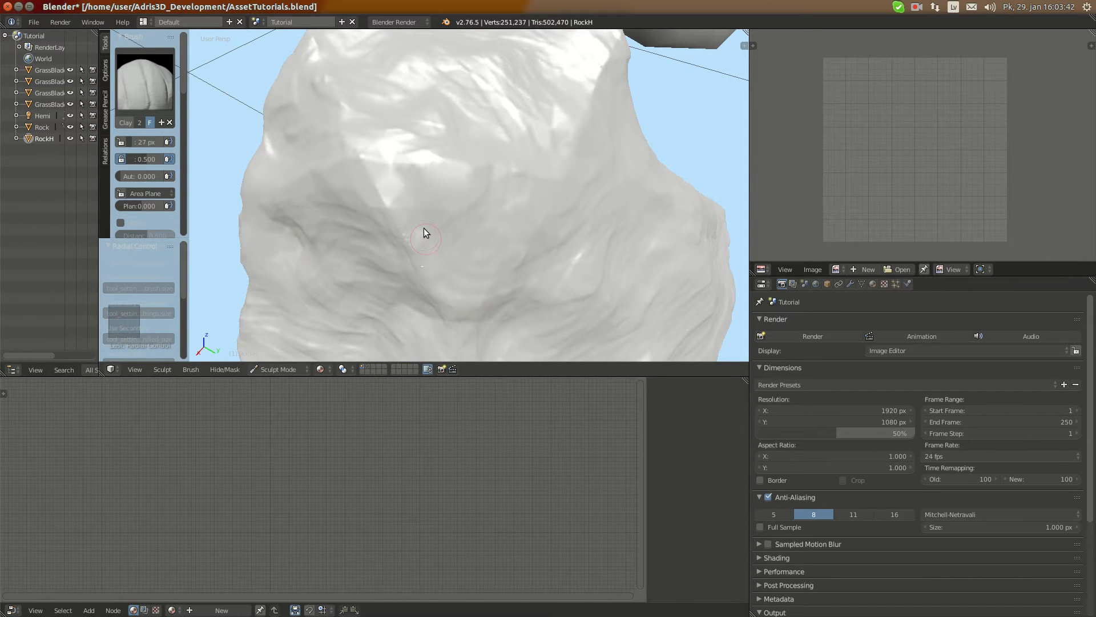
scroll(451, 167, "down", 3)
middle_click_drag(508, 170, 431, 192)
scroll(433, 190, "up", 2)
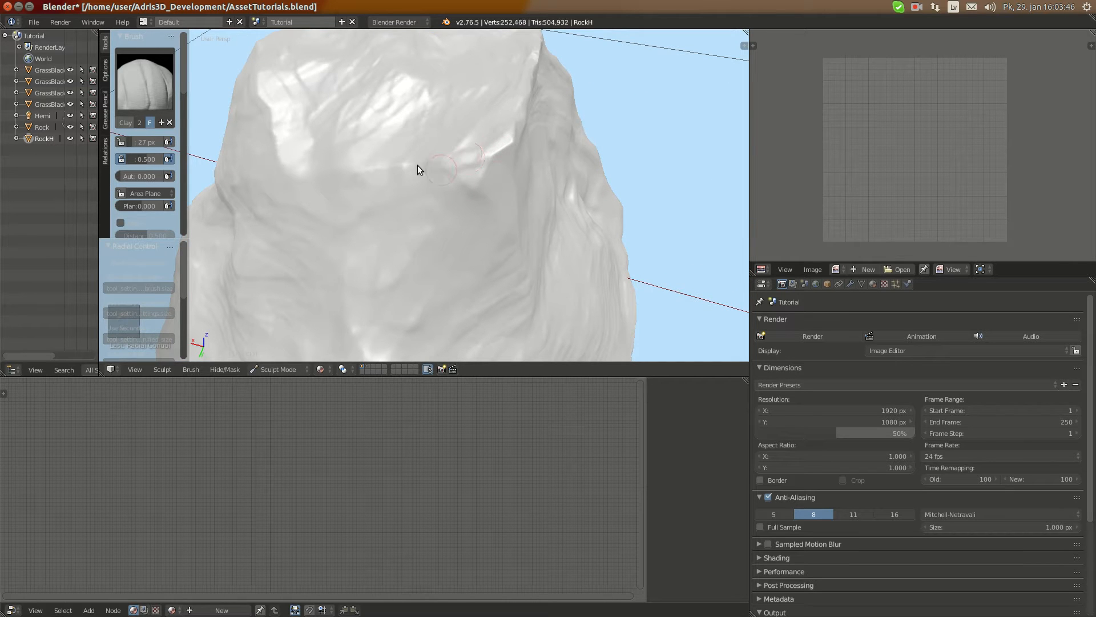
middle_click_drag(442, 174, 328, 176)
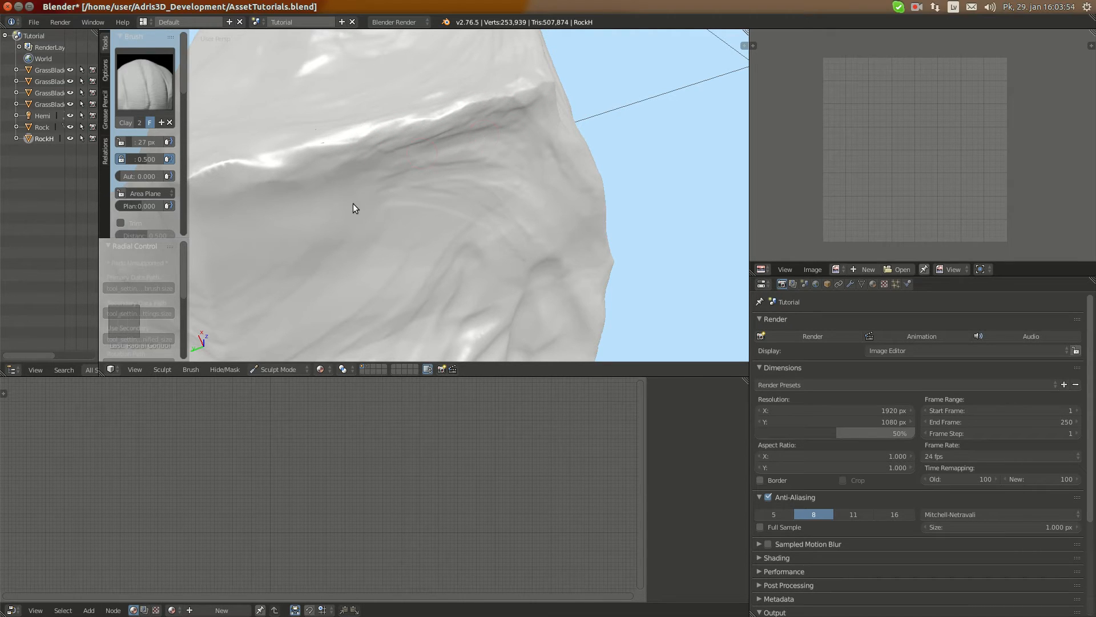
Refine the sharp edges and the corner where RockH's upper face meets its side faces
mouse_move(445, 205)
middle_mouse_down()
mouse_move(404, 220)
mouse_move(406, 210)
middle_mouse_up()
left_click_drag(406, 210, 403, 221)
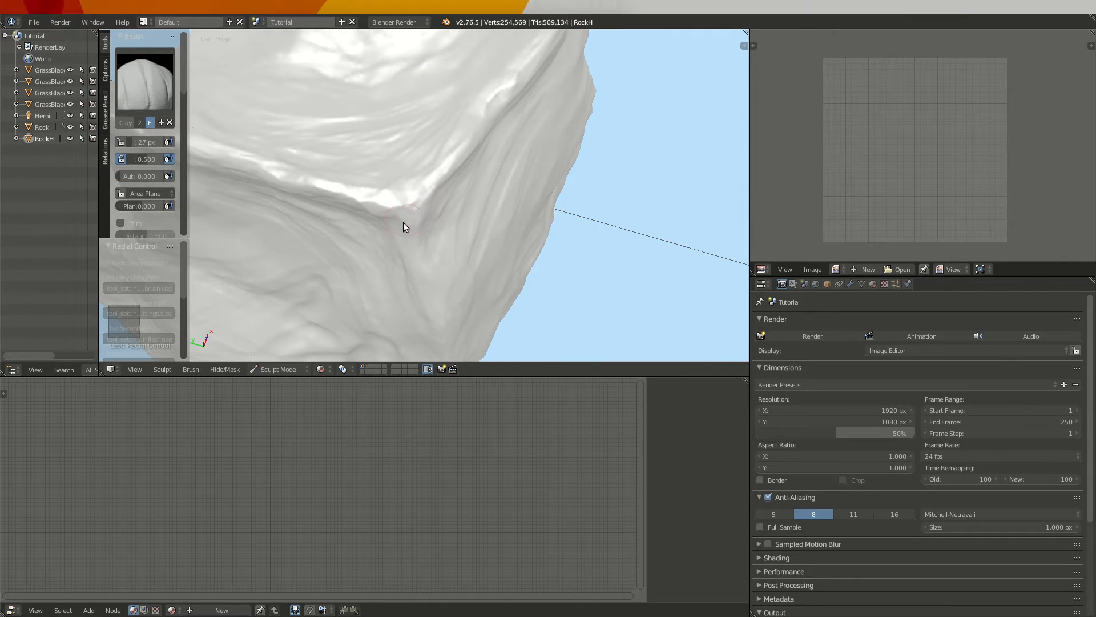
mouse_move(403, 221)
middle_mouse_down()
mouse_move(359, 215)
mouse_move(334, 168)
middle_mouse_up()
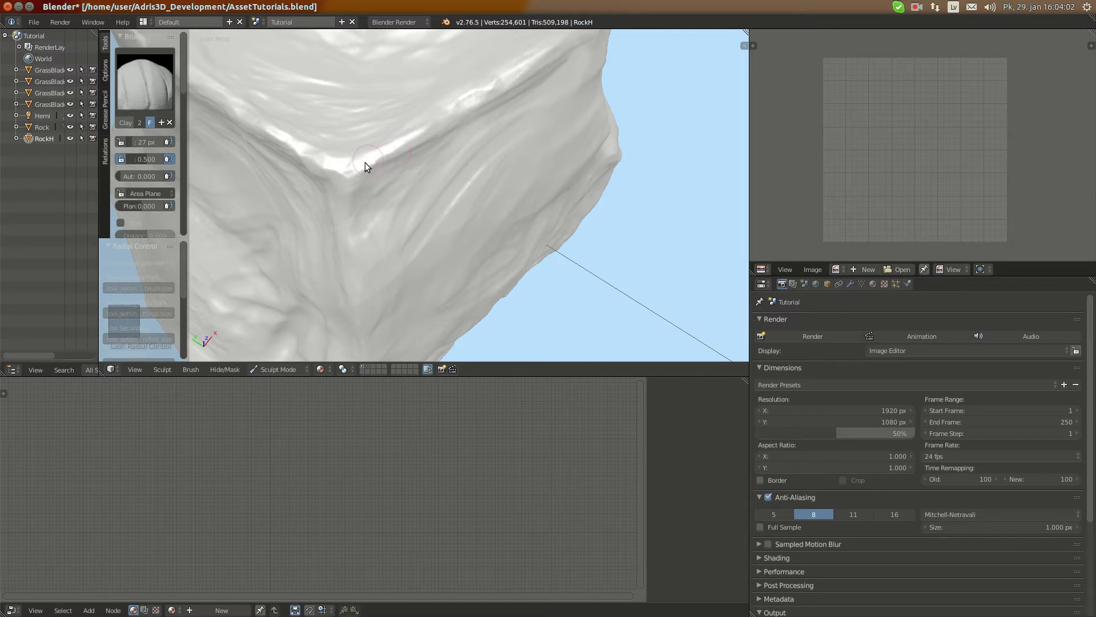
left_click_drag(412, 146, 394, 150)
scroll(377, 146, "down", 3)
mouse_move(376, 146)
middle_mouse_down()
mouse_move(398, 121)
mouse_move(313, 118)
middle_mouse_up()
scroll(408, 142, "up", 3)
middle_click_drag(408, 143, 383, 108)
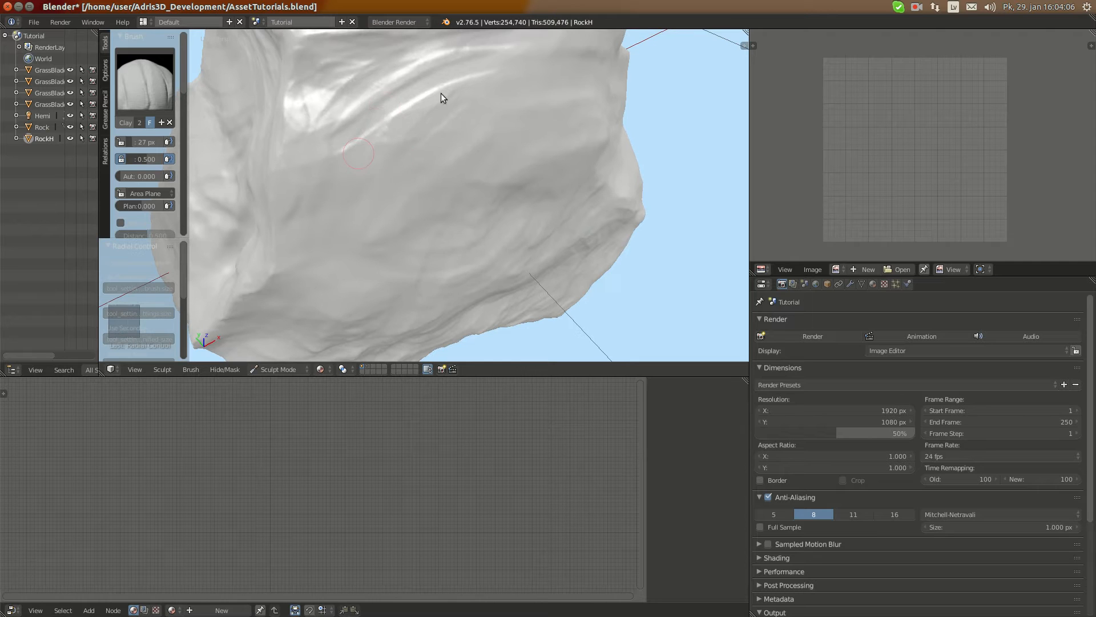
Carve a cluster of fine parallel grooves into the smooth middle of RockH's broad side face
left_click_drag(358, 153, 441, 94)
middle_click_drag(416, 204, 384, 147)
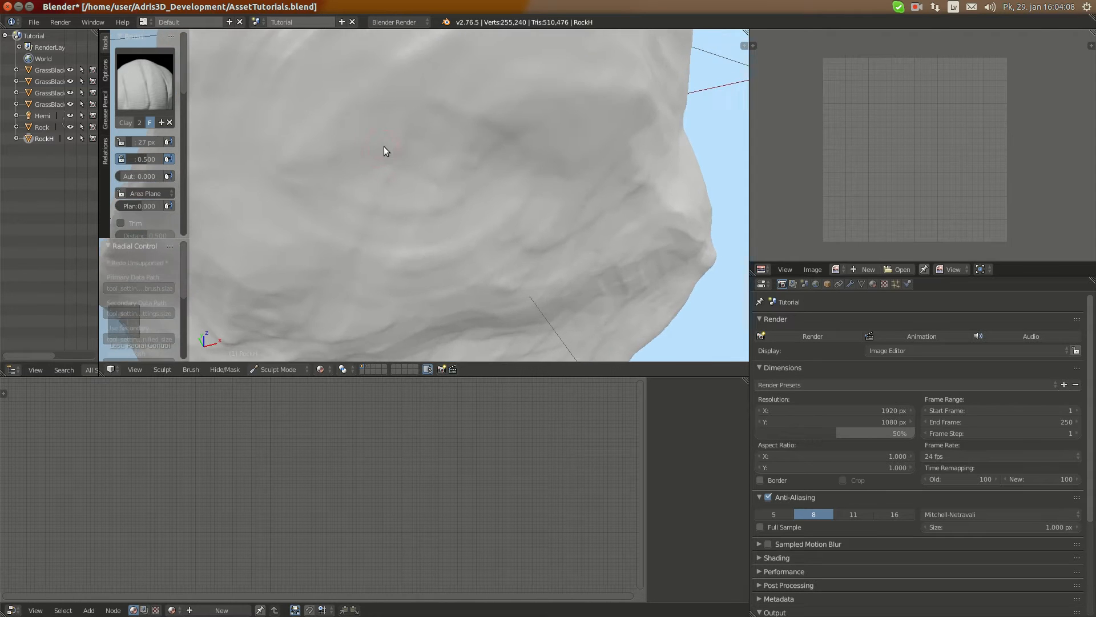
scroll(387, 150, "up", 2)
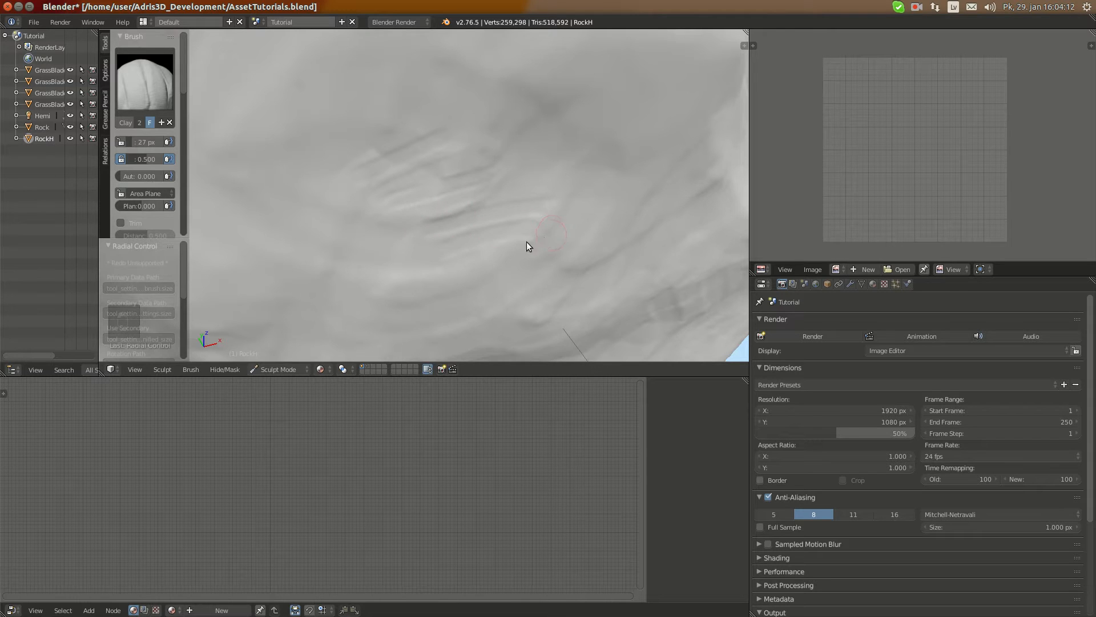
scroll(502, 231, "down", 5)
scroll(431, 181, "up", 6)
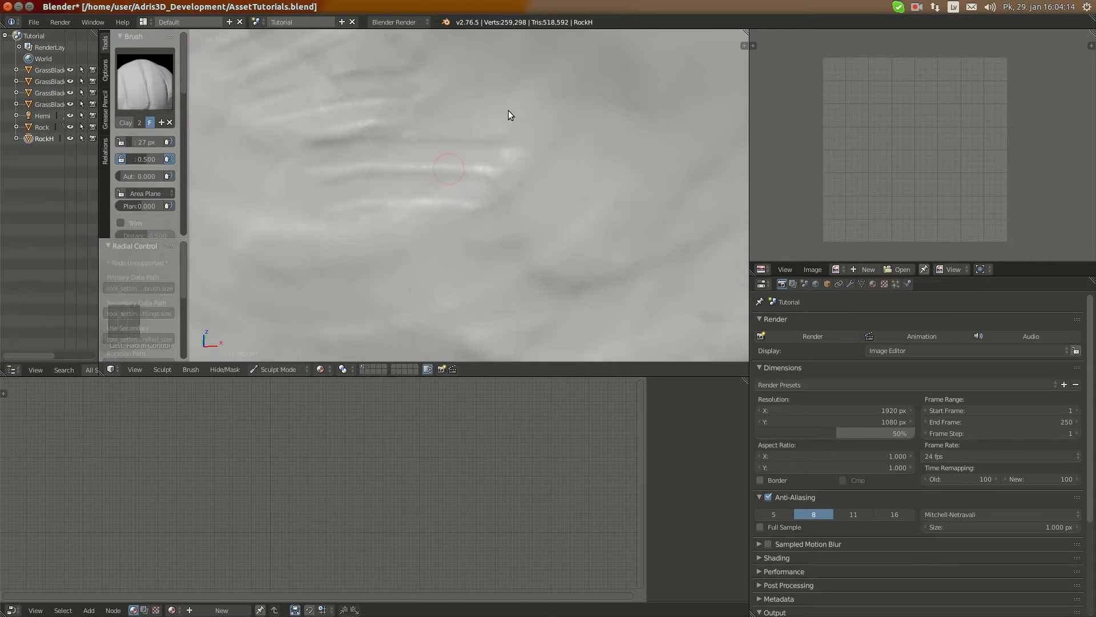
scroll(501, 184, "down", 5)
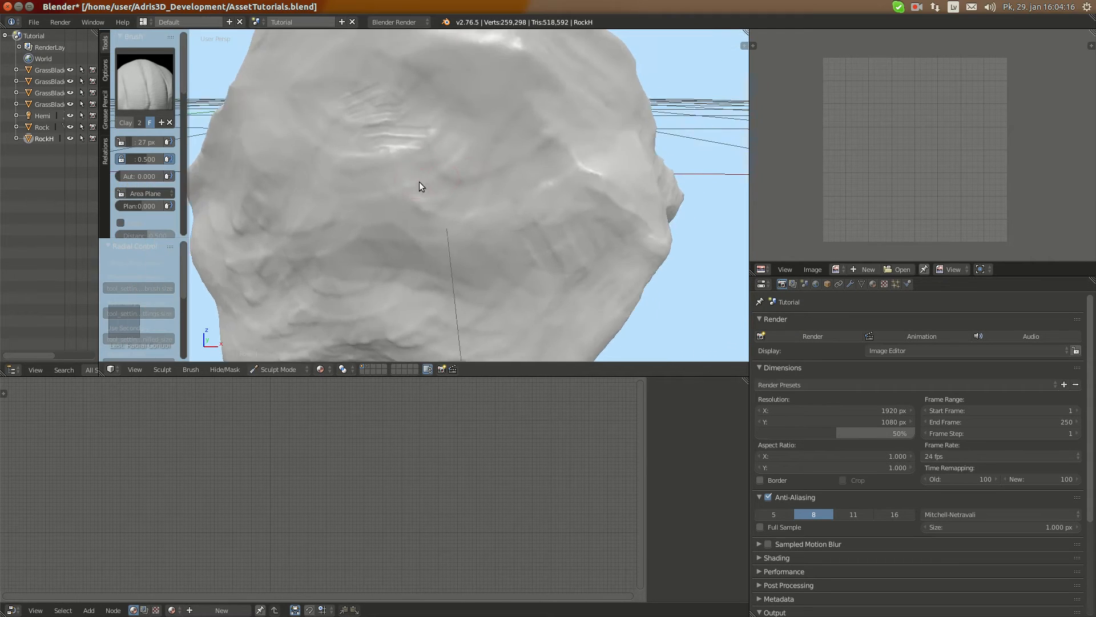
Extend the groove cluster across the broad side face with longer, slightly slanted strokes
middle_click_drag(419, 183, 459, 165)
scroll(447, 193, "up", 4)
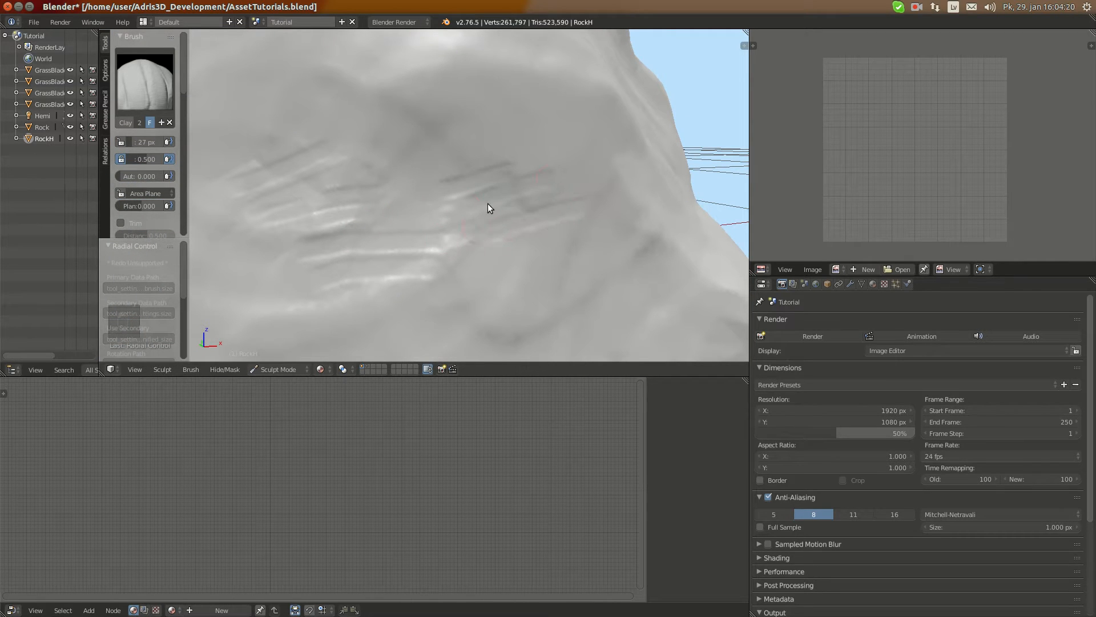
left_click_drag(339, 209, 531, 184)
left_click_drag(333, 185, 505, 177)
scroll(352, 180, "down", 1)
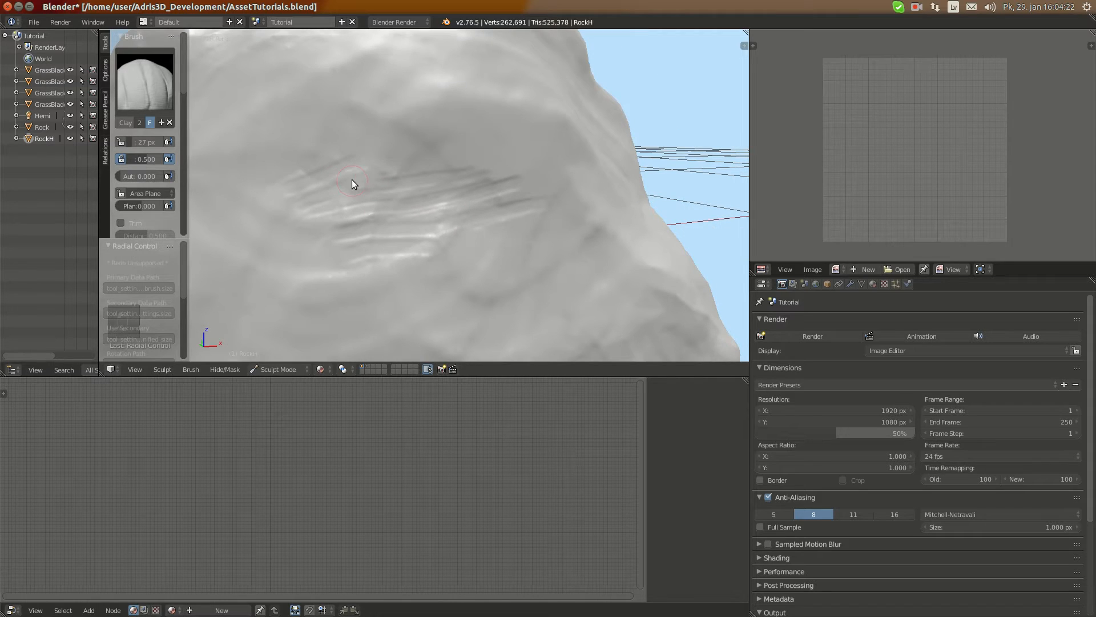
Soften the new grooves so they blend into the surrounding rock surface
scroll(485, 231, "down", 5)
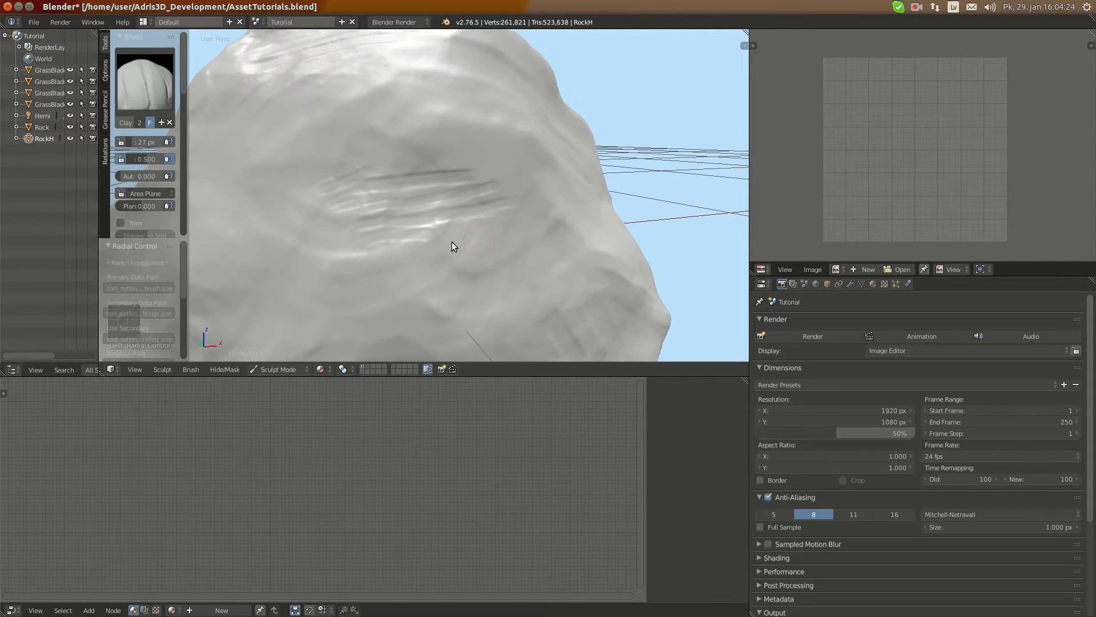
scroll(392, 205, "up", 2)
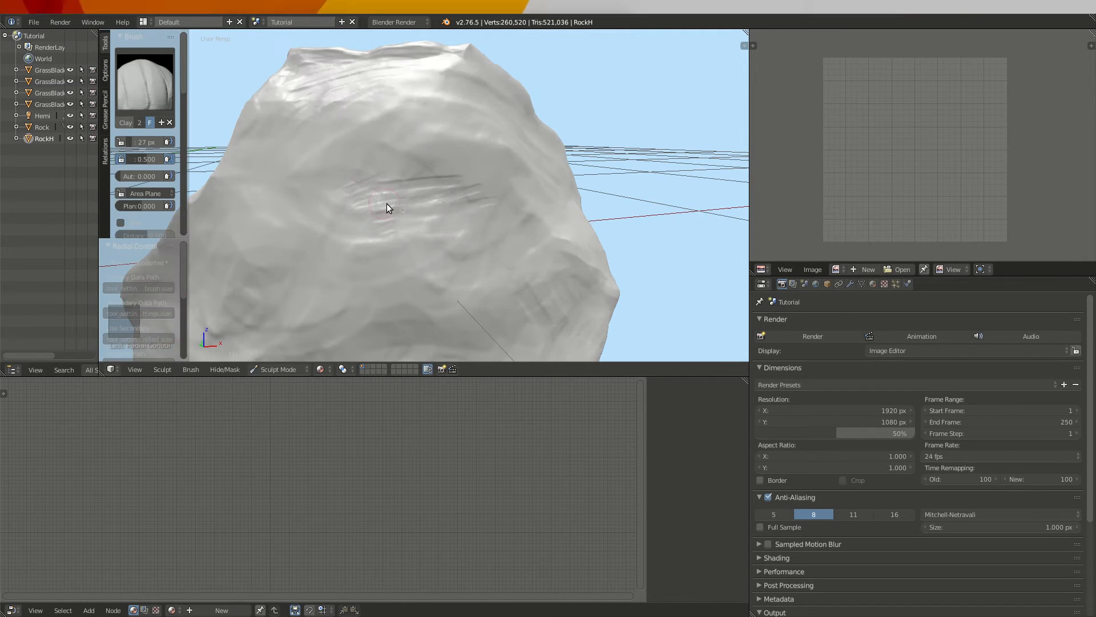
scroll(445, 199, "down", 1)
Sculpt fine strokes into the pointed lower tip of the bright face below RockH's peak
middle_click_drag(423, 214, 293, 233)
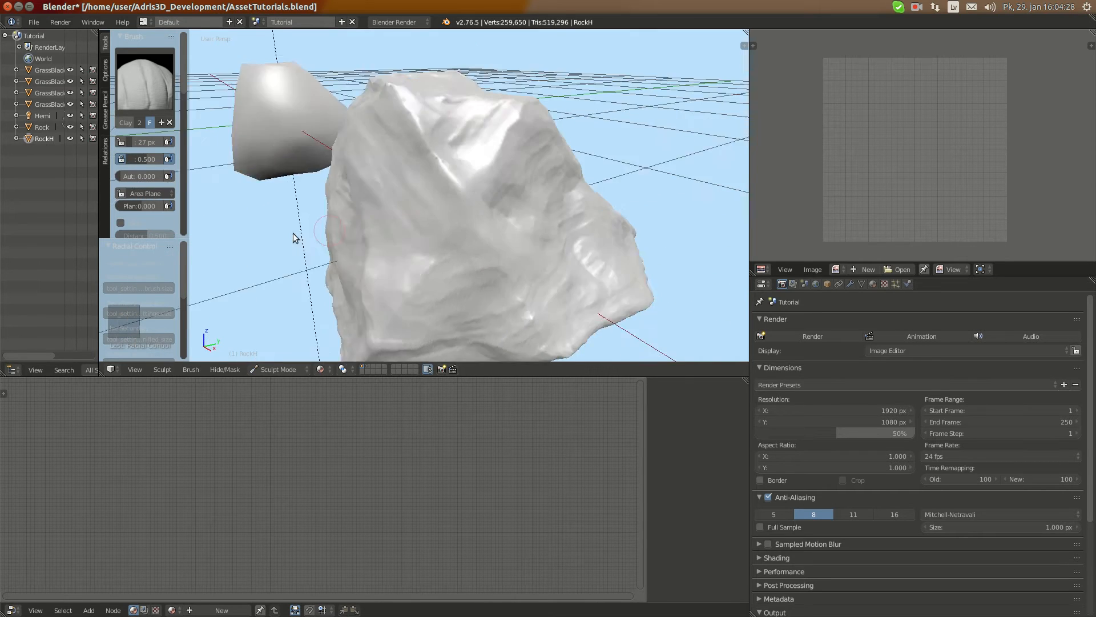
scroll(403, 204, "up", 7)
scroll(456, 169, "down", 3)
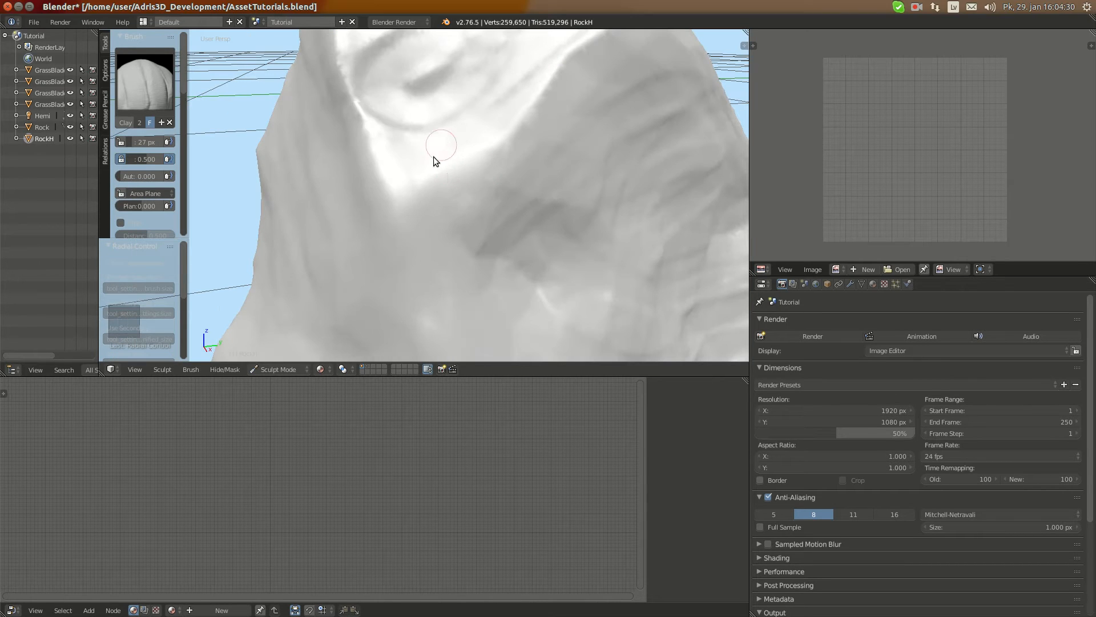
left_click_drag(388, 137, 366, 172)
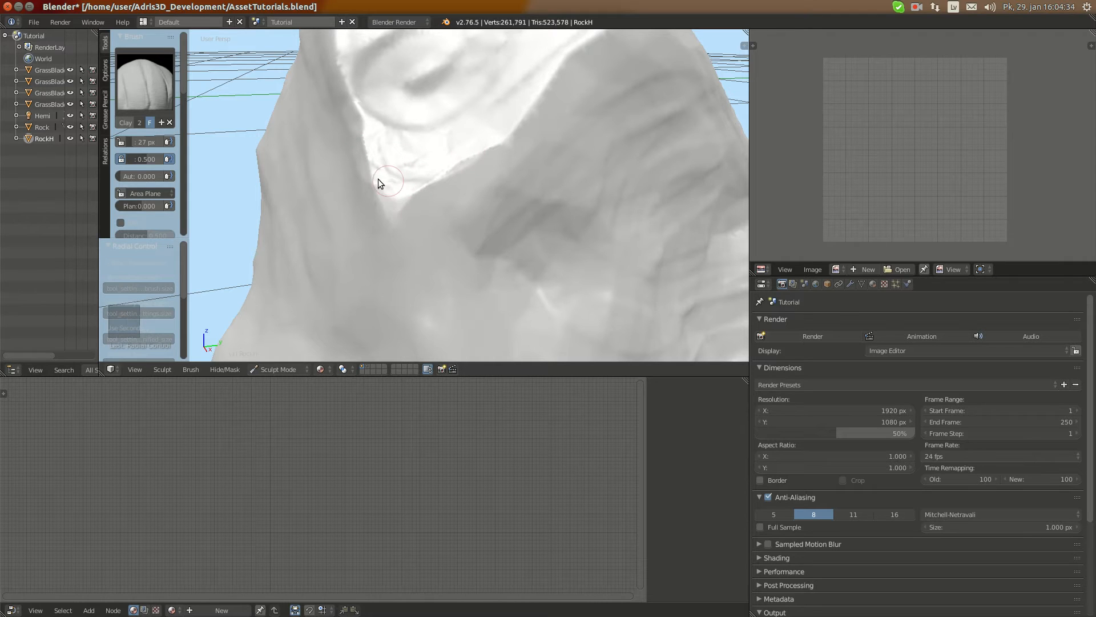
mouse_move(378, 179)
left_mouse_down()
mouse_move(370, 209)
mouse_move(482, 148)
mouse_move(404, 185)
left_mouse_up()
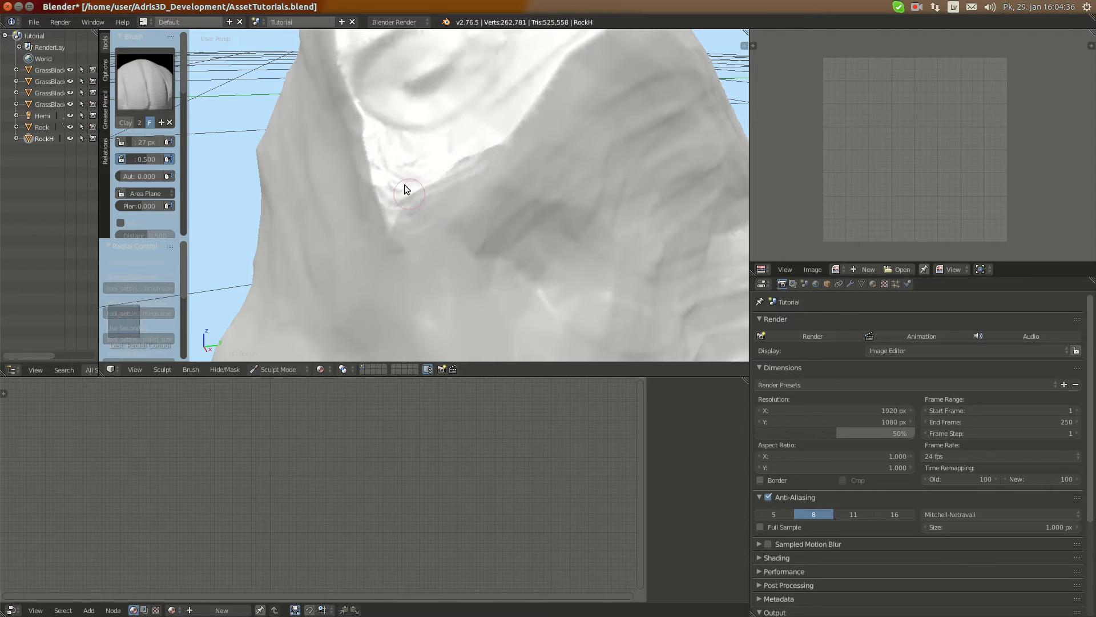
Switch RockH to Object Mode, centre the view on it and inspect the finished sculpt from several sides
scroll(400, 148, "down", 8)
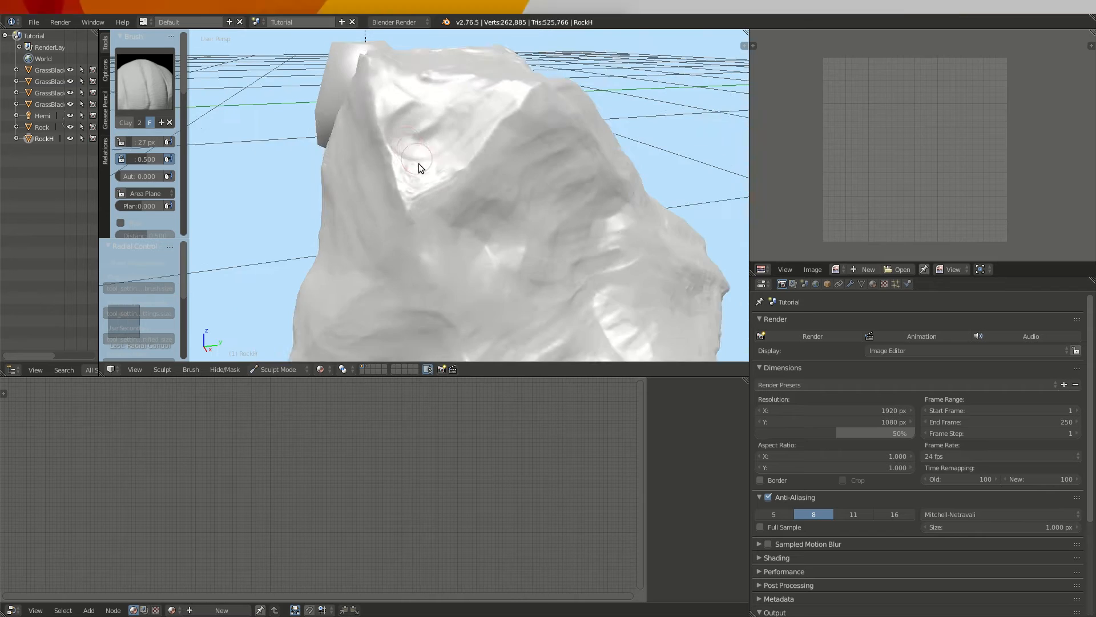
left_click(268, 370)
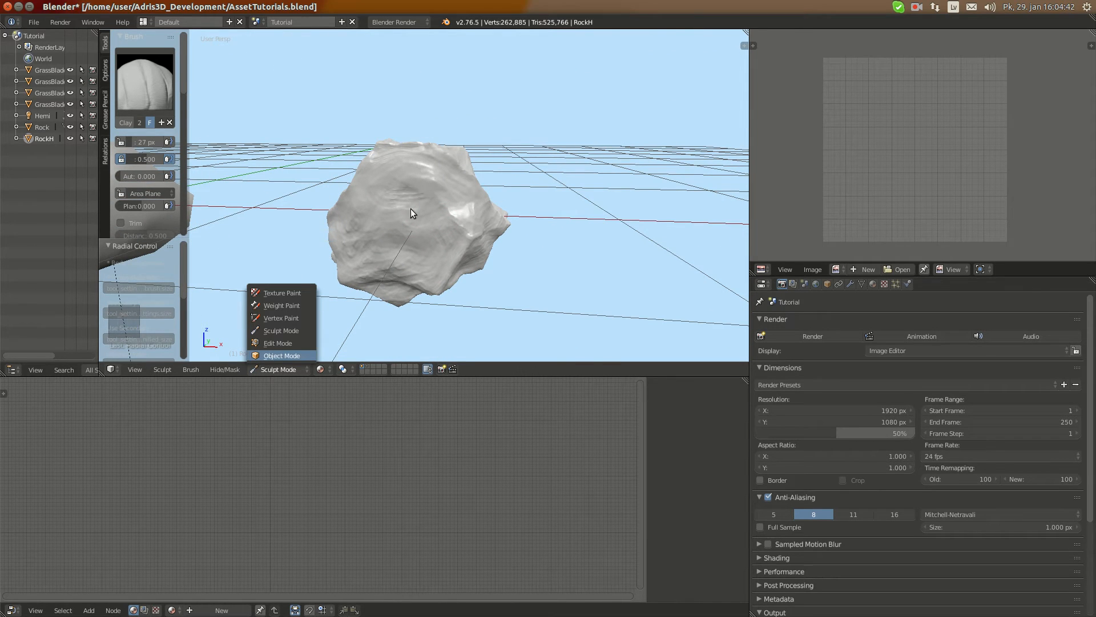
key("KP_Decimal")
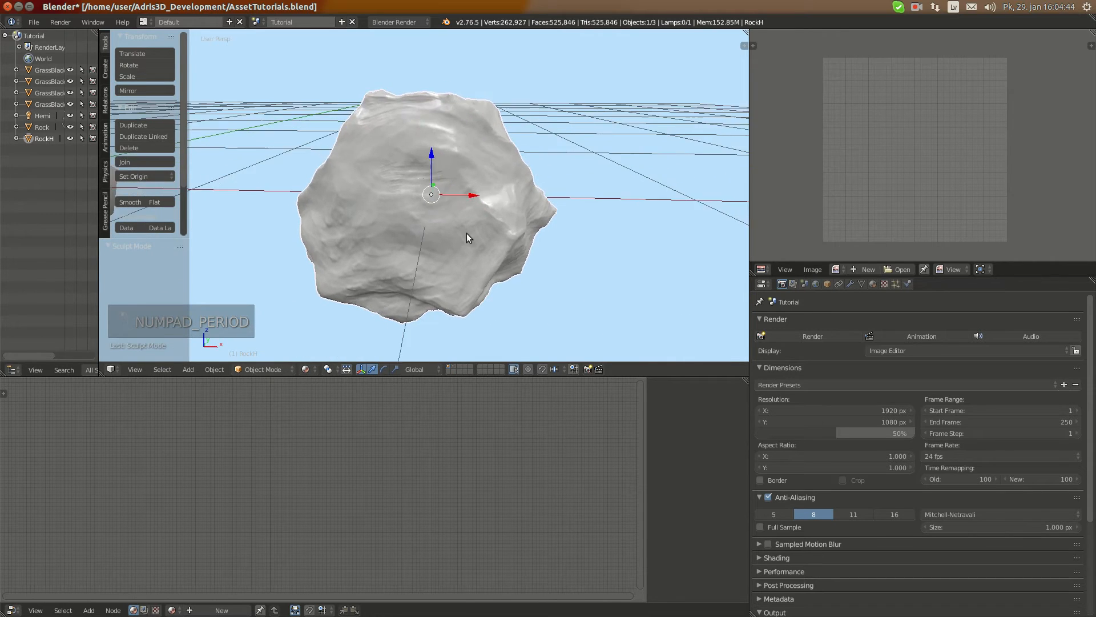
middle_click_drag(390, 224, 467, 233)
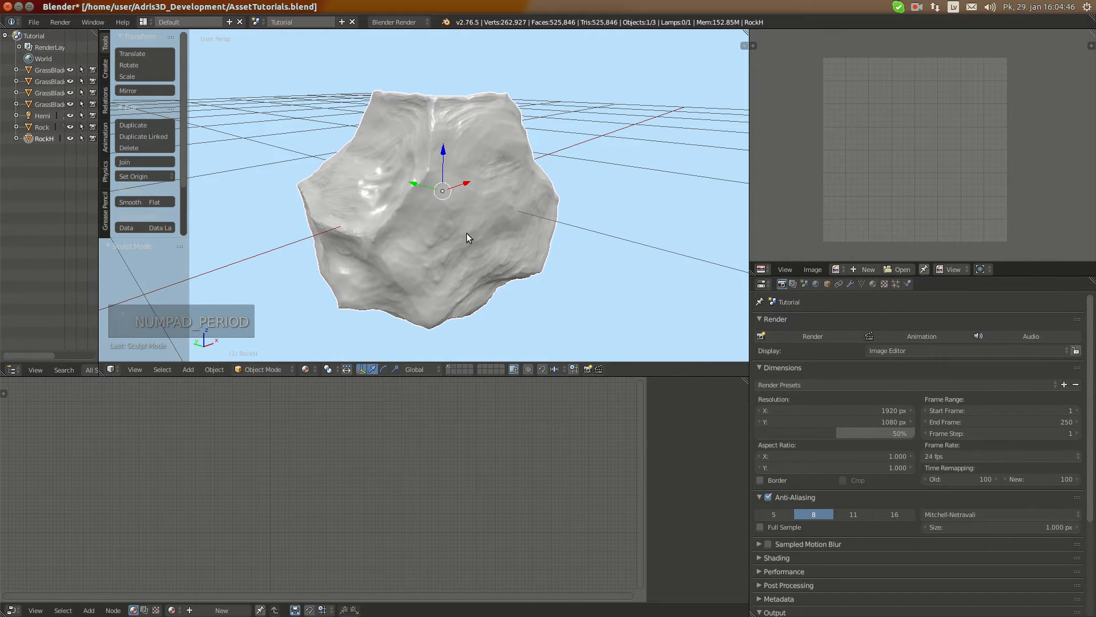
Move RockH -1 along the X axis twice to overlap the low-poly Rock, and check how the two meshes align
scroll(488, 203, "down", 8)
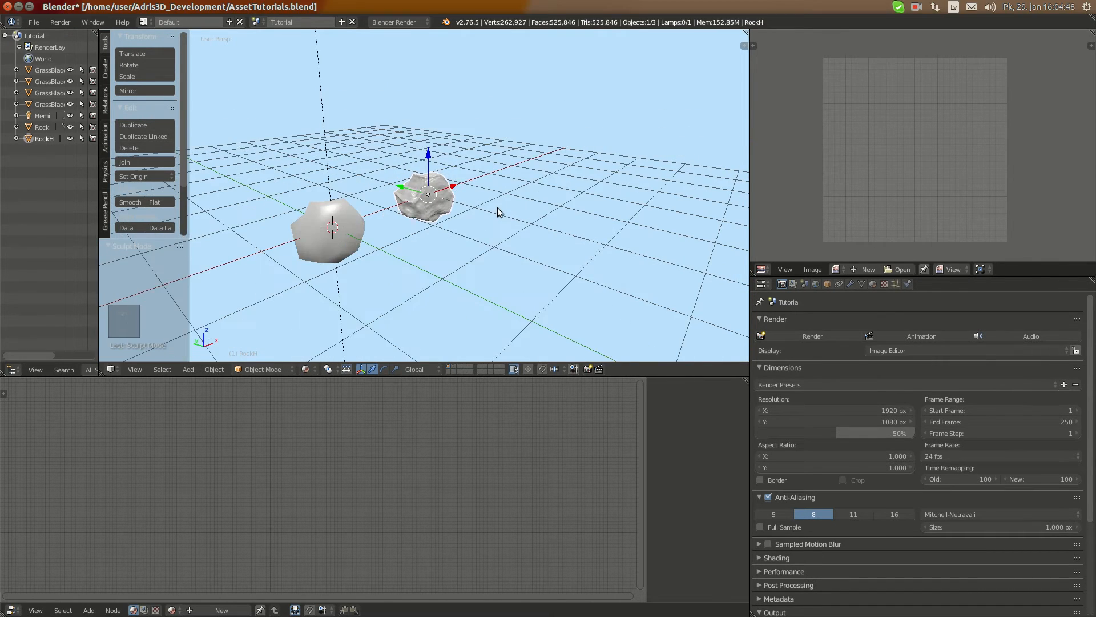
type("gx-1")
key("Return")
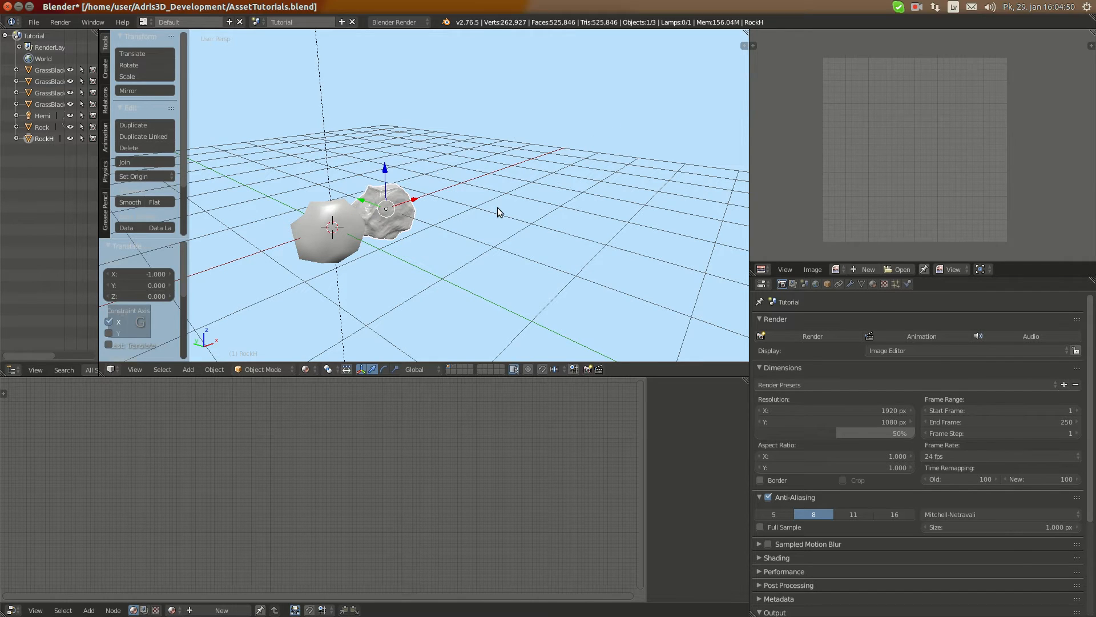
type("gx-1")
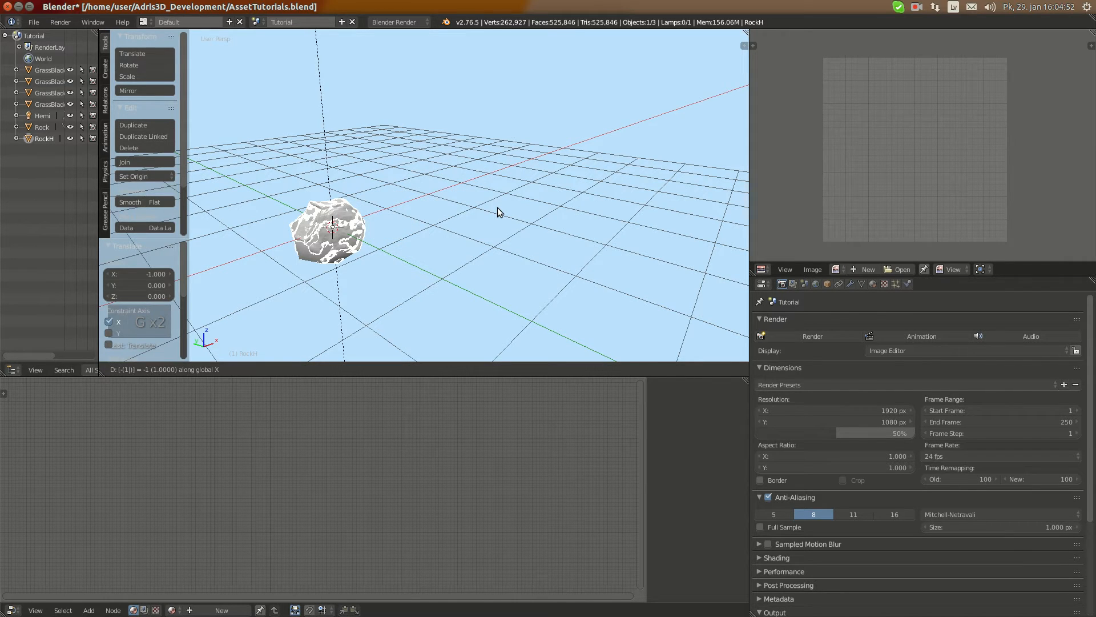
key("Return")
key("KP_Decimal")
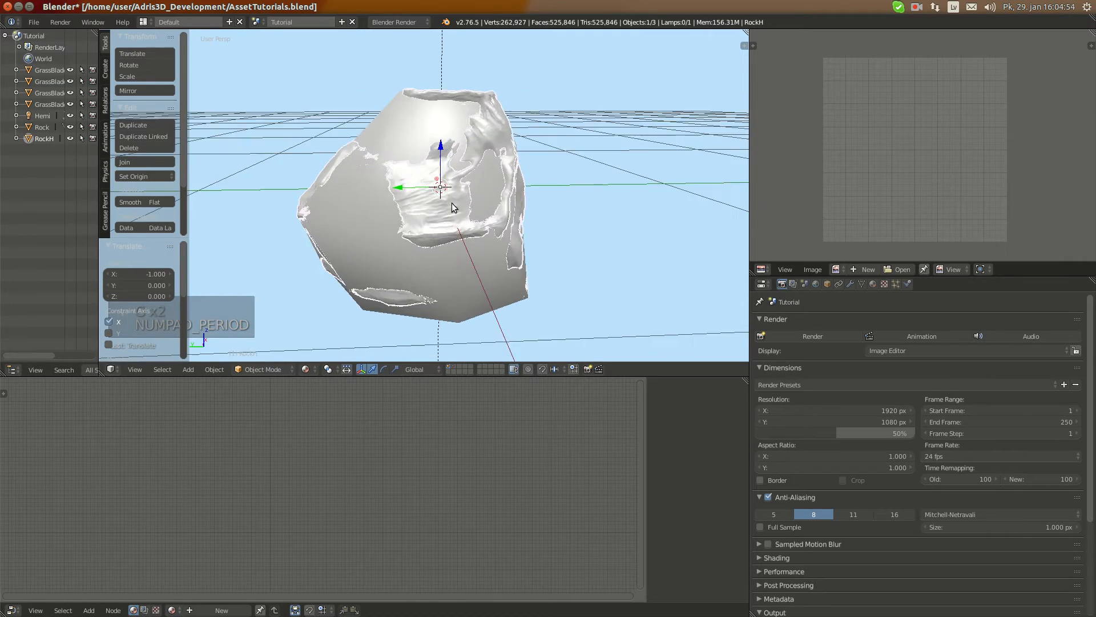
middle_click_drag(452, 203, 473, 136)
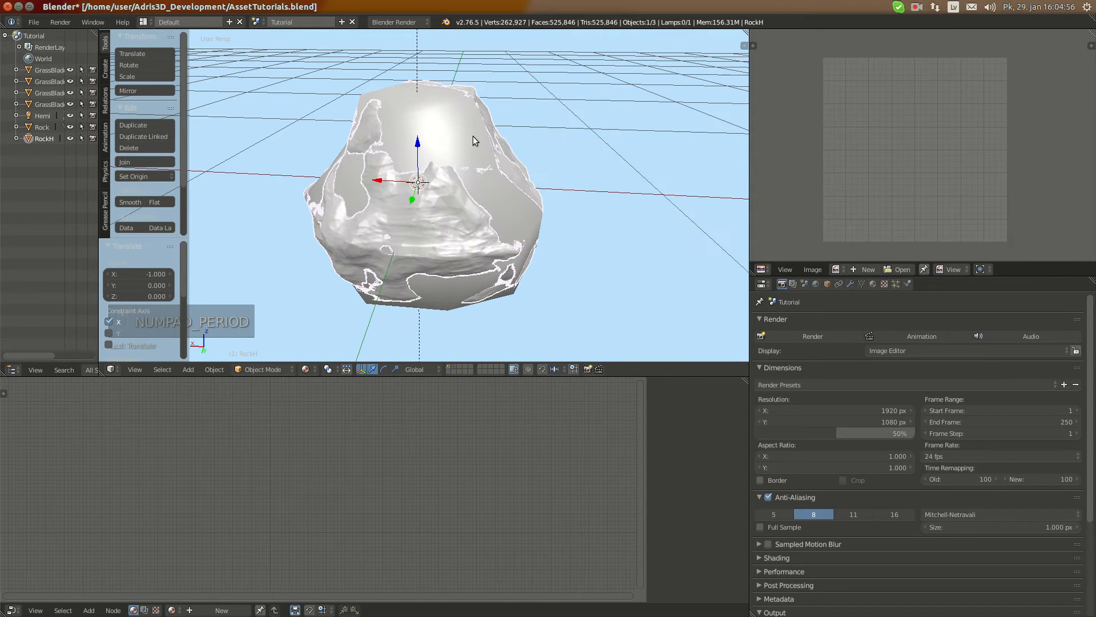
Select the low-poly Rock and unwrap its mesh in Edit Mode using Smart UV Project with an angle limit of 66 and island margin 0
right_click(389, 97, "shift")
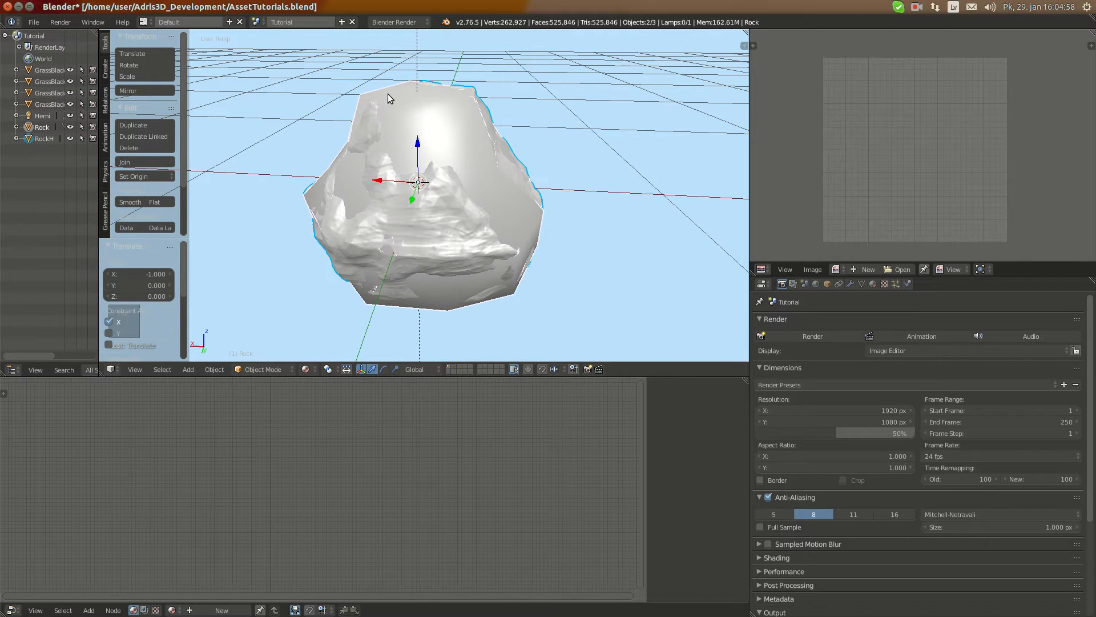
key("Tab")
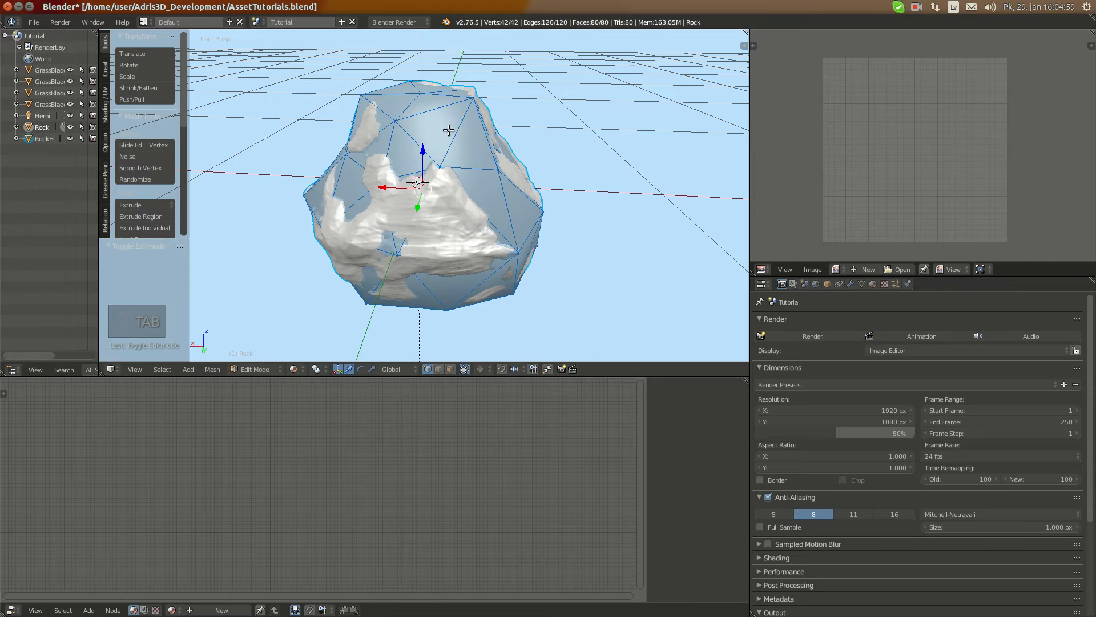
key("u")
left_click(495, 169)
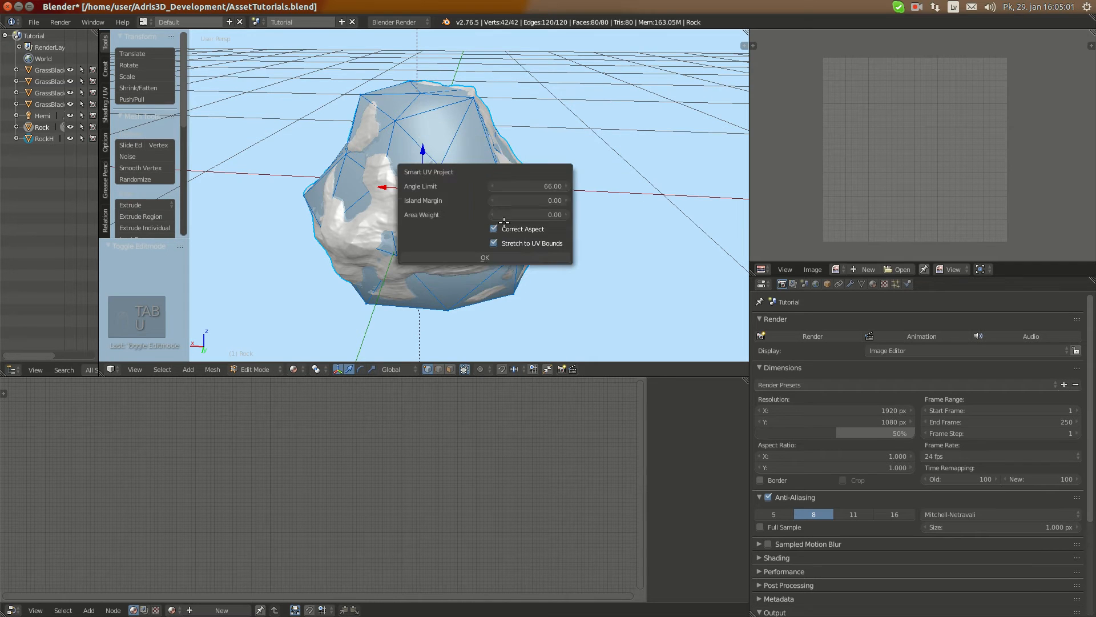
left_click(519, 257)
key("a")
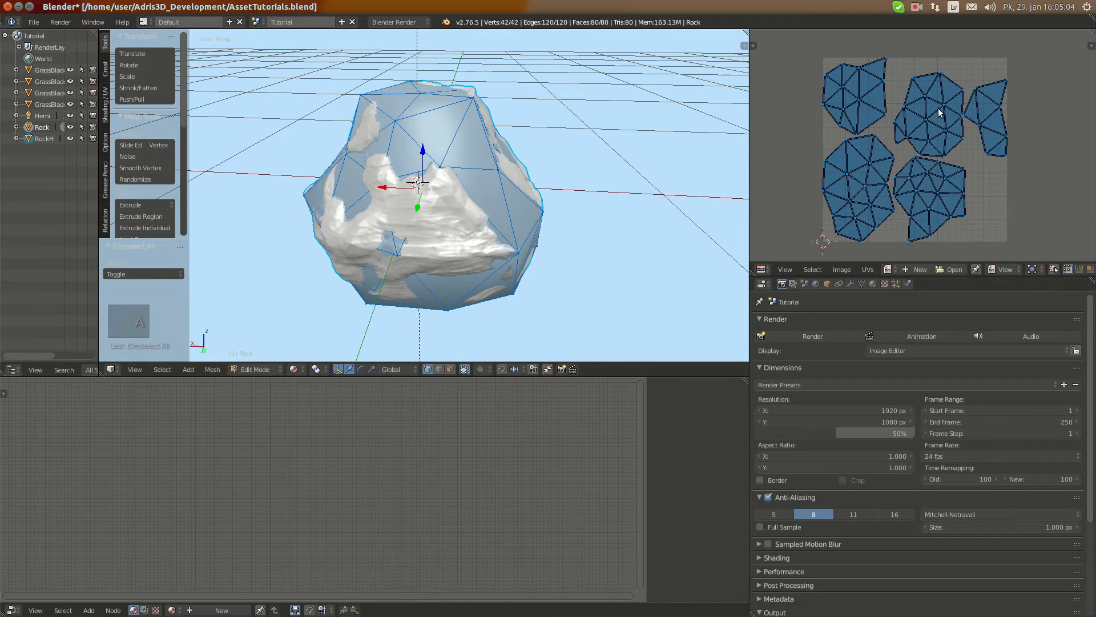
scroll(975, 127, "up", 2)
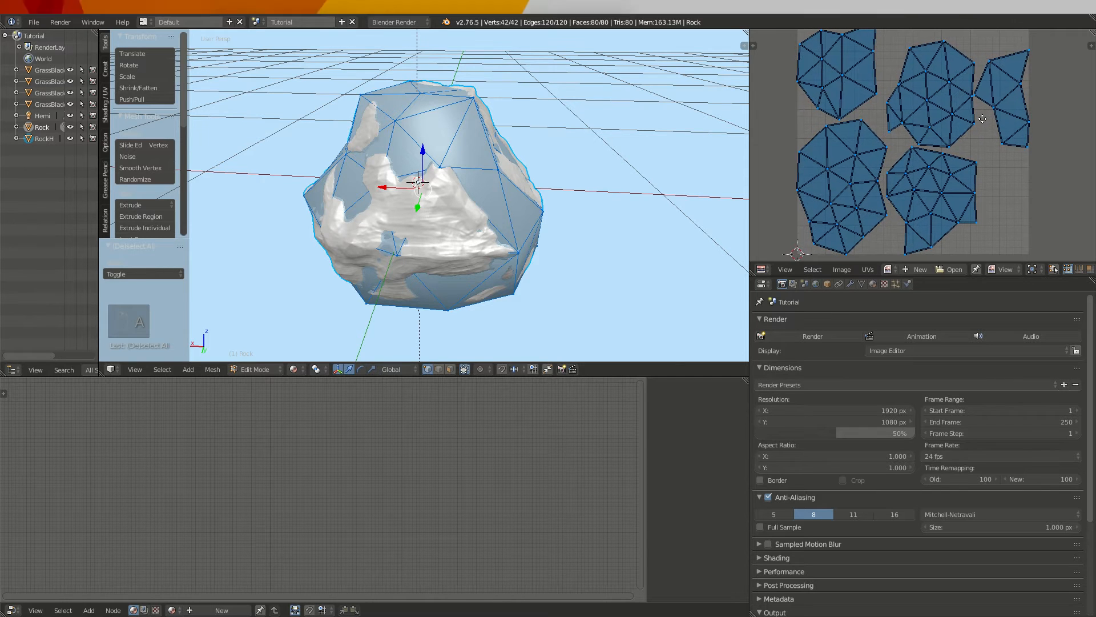
Deselect the UVs and turn on the stretch display for the Rock's UV islands
key("a")
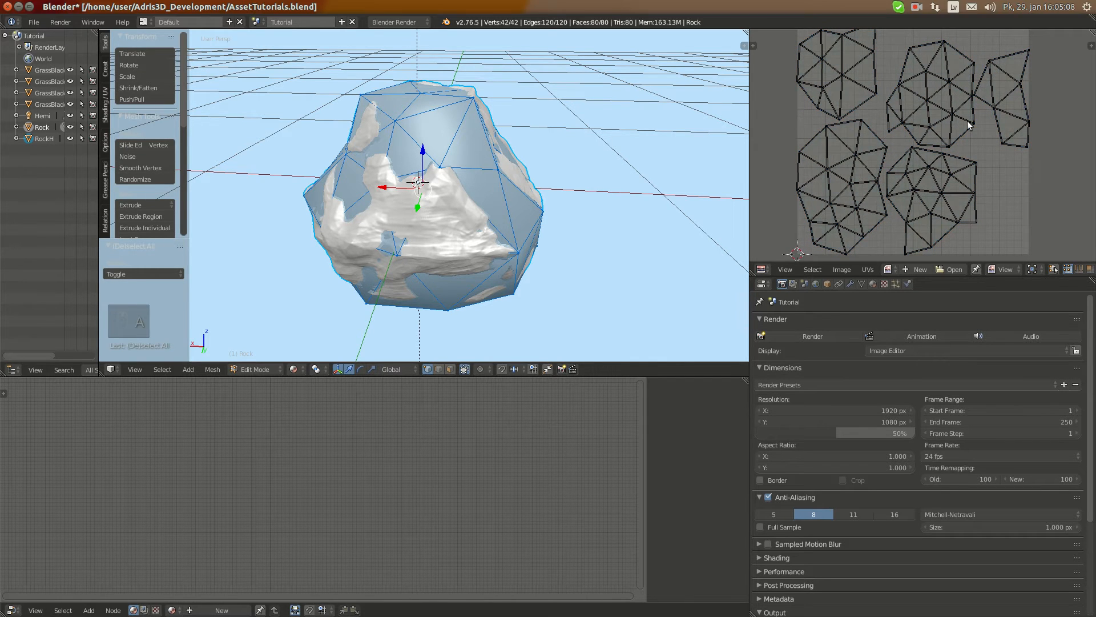
key("n")
key("n")
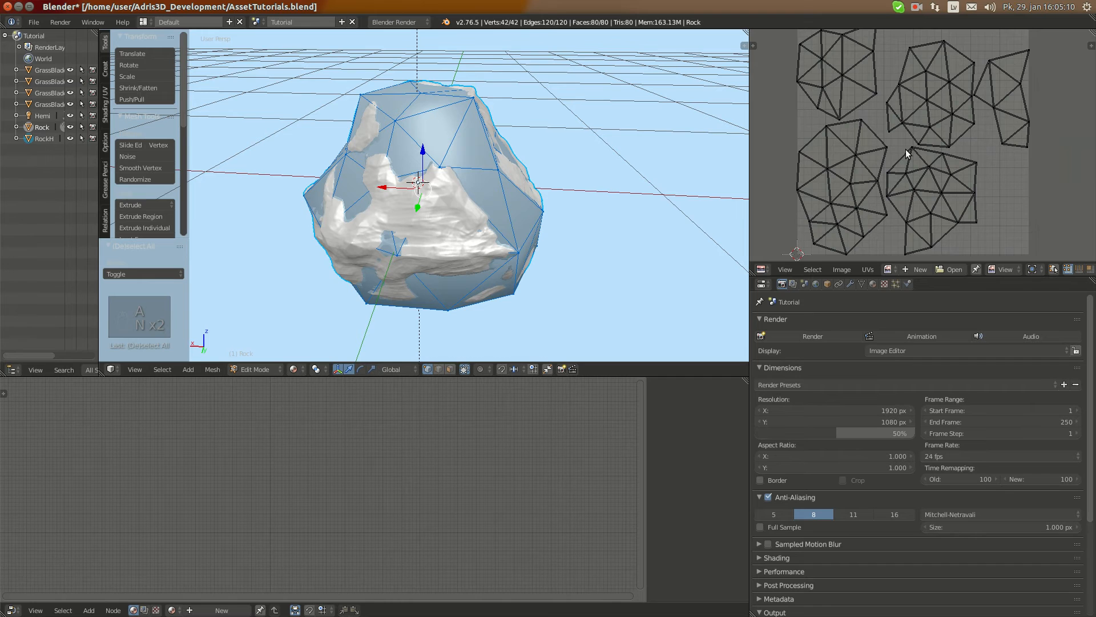
key("n")
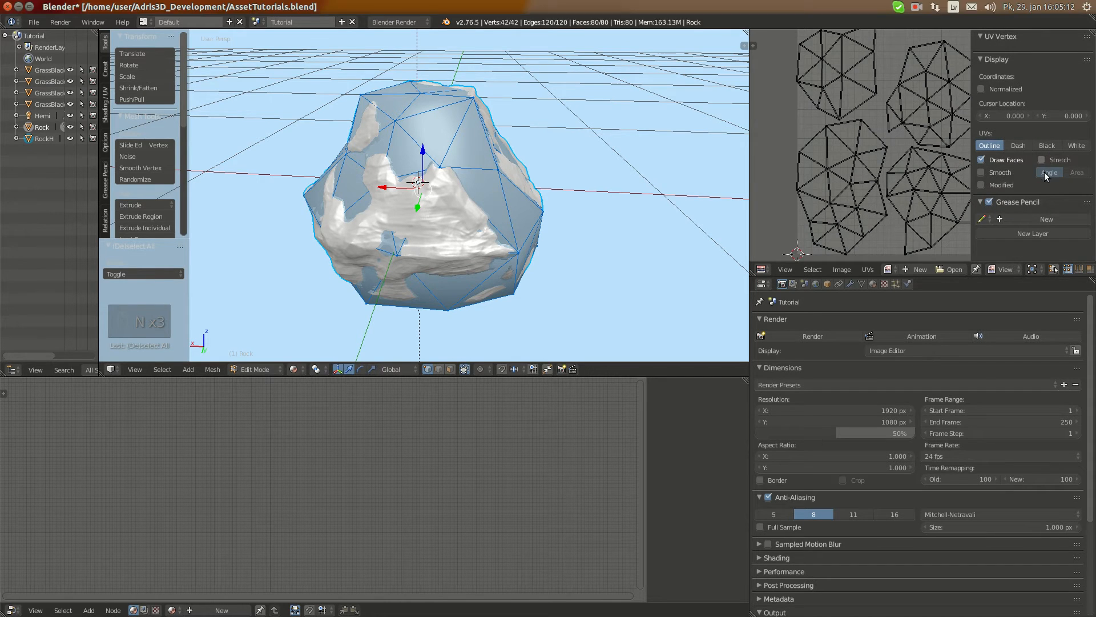
left_click(1054, 155)
key("n")
Border-select the lower-right UV island and move it by about 0.098 in X and -0.022 in Y
key("b")
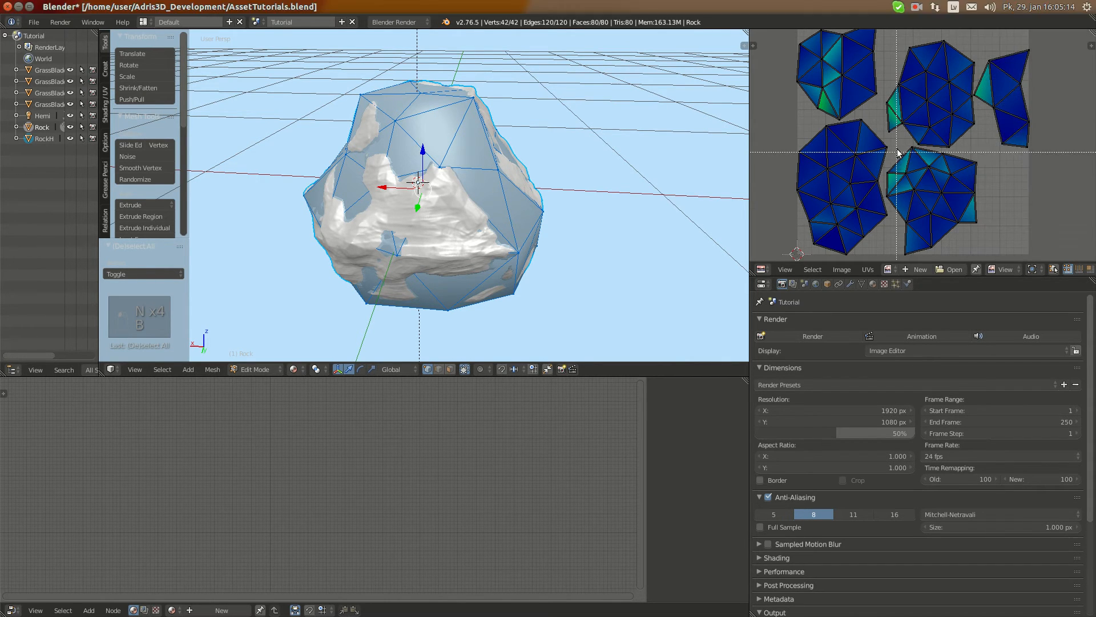
left_click_drag(902, 150, 995, 241)
key("b")
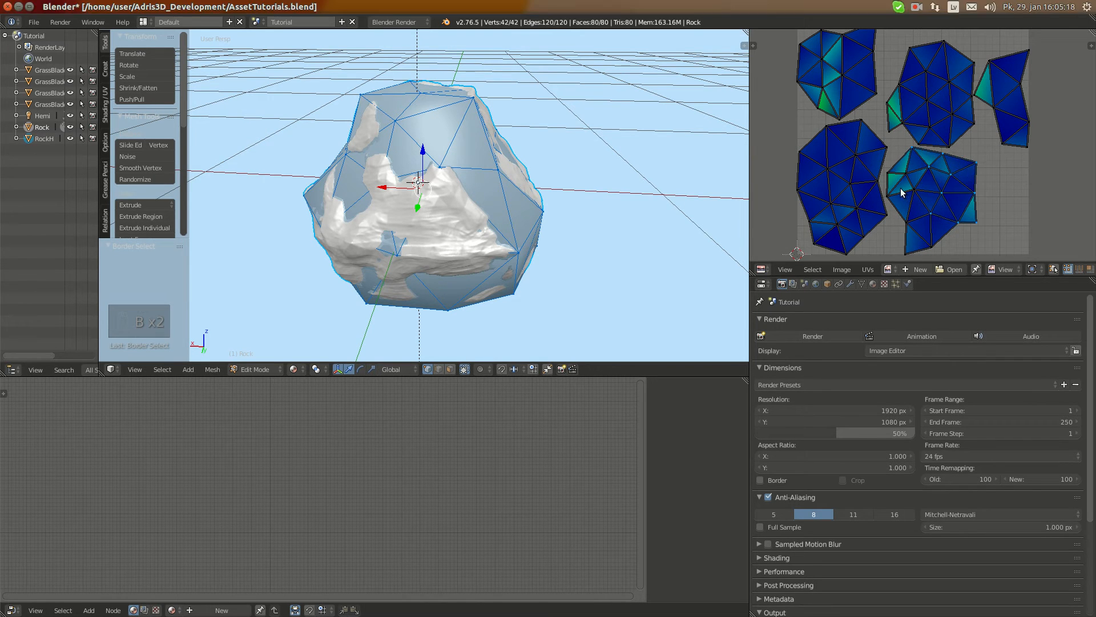
key("b")
key("b")
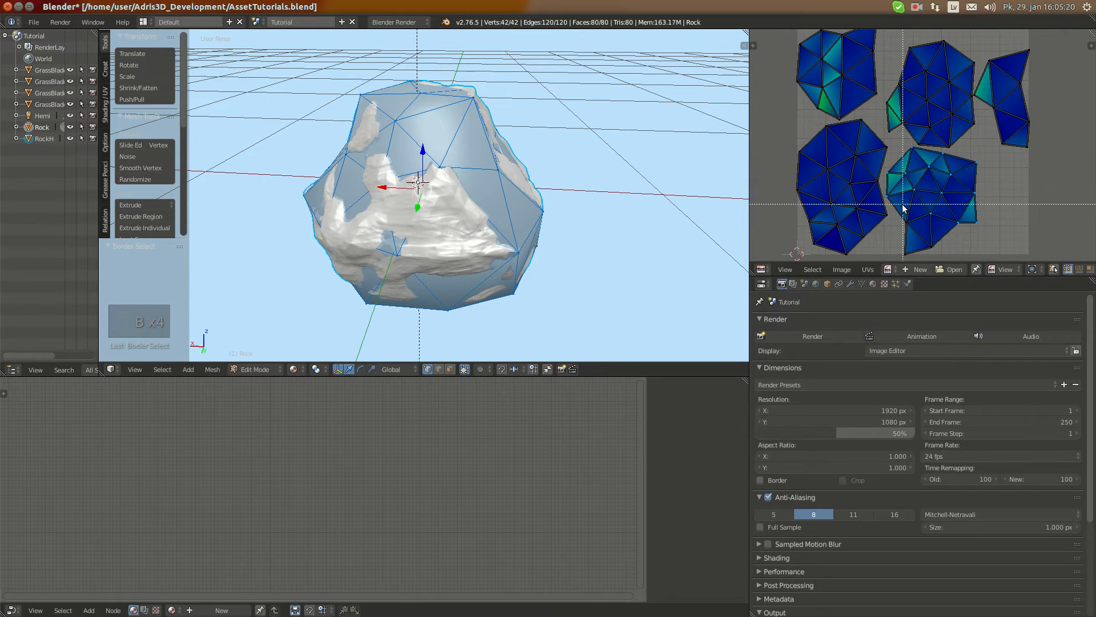
left_click_drag(902, 204, 937, 258)
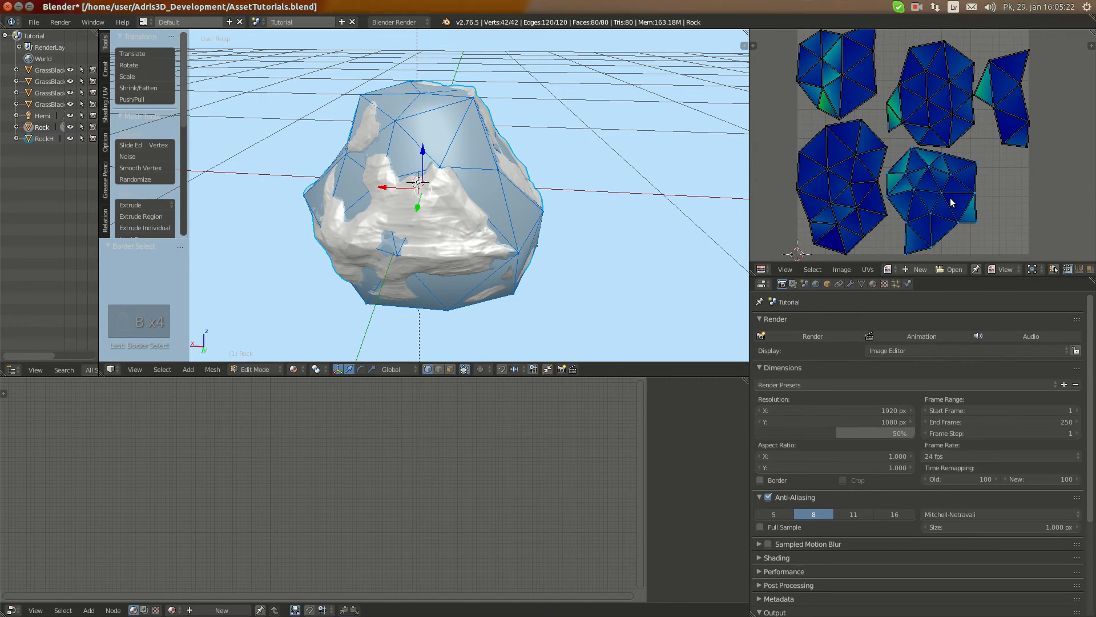
key("g")
left_click(973, 201)
Rotate the lower-right UV island and shift it by about -0.012 in X and -0.002 in Y
key("r")
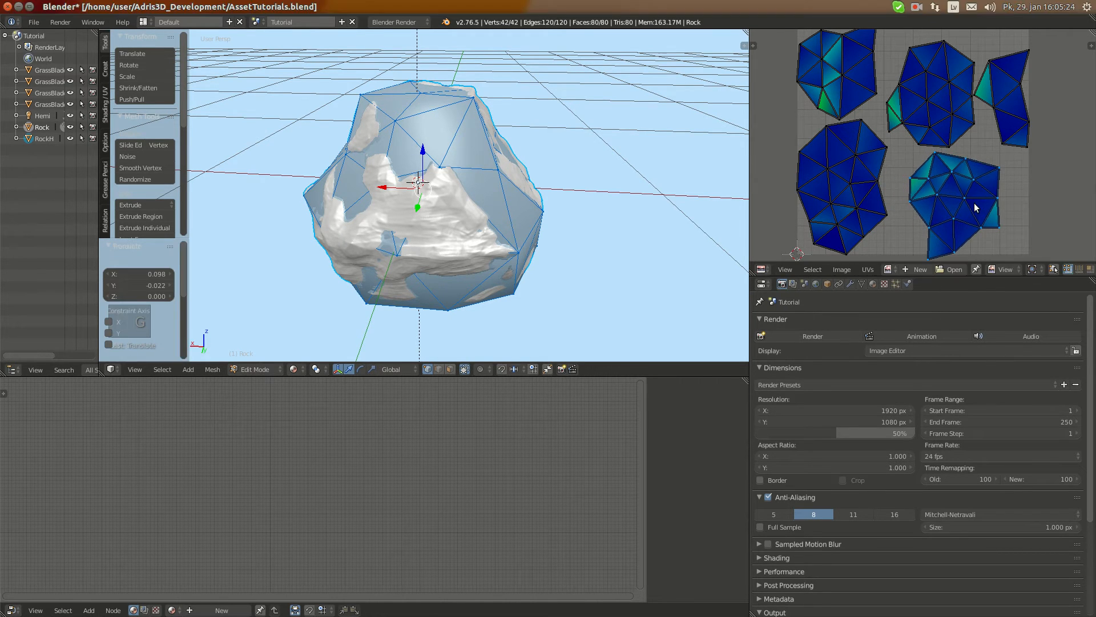
left_click(966, 155)
key("h")
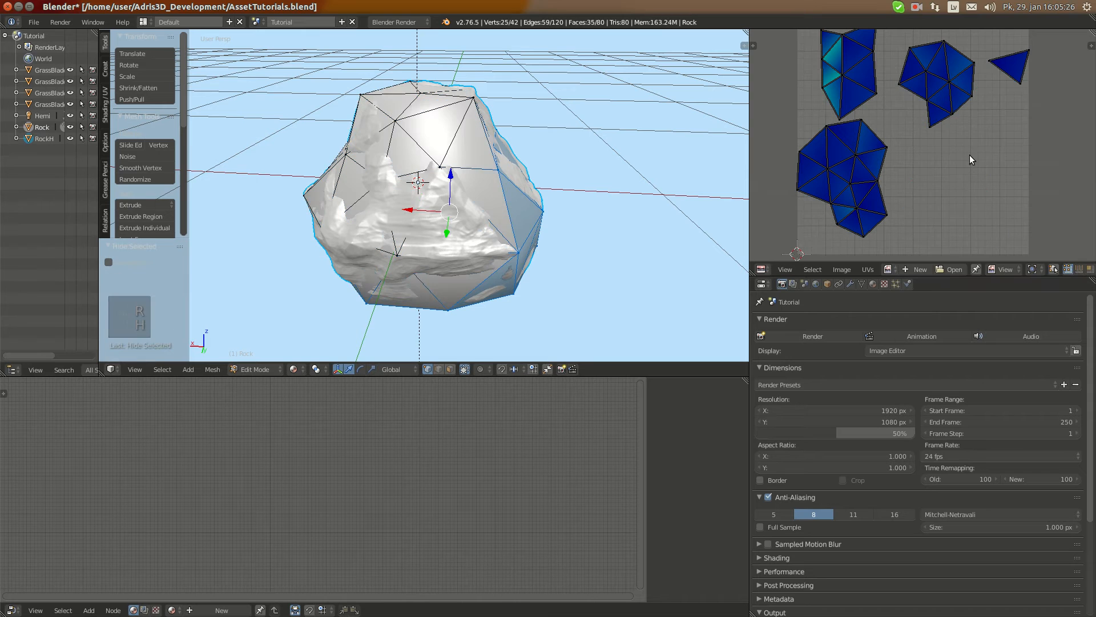
key("alt+h")
key("g")
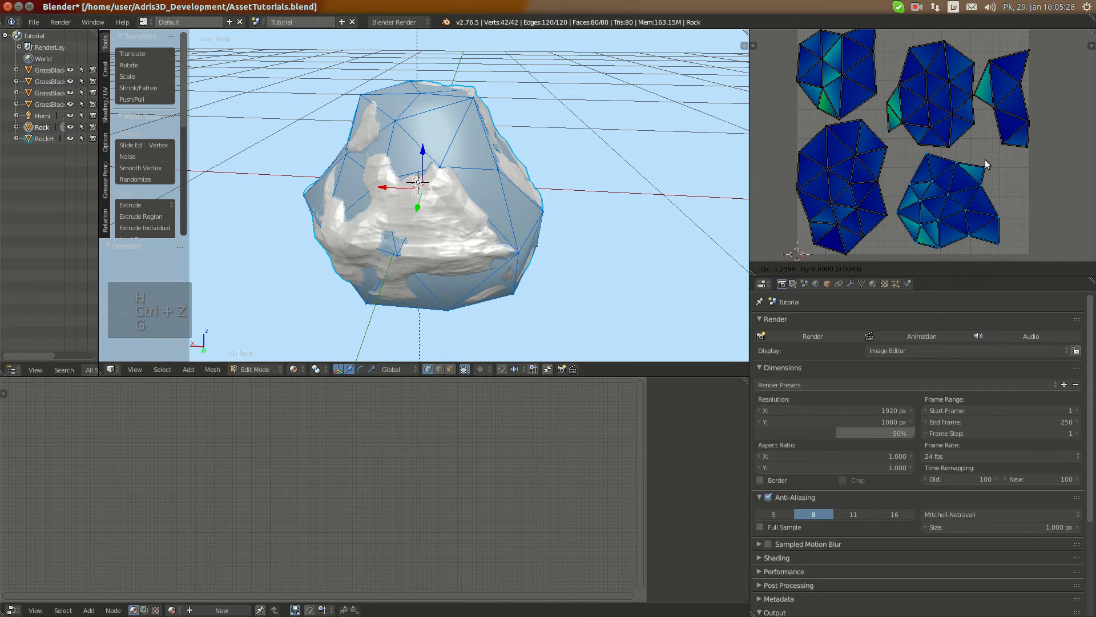
left_click(999, 173)
Rotate the lower-right UV island by about -5° and reposition it within the UV bounds
scroll(985, 171, "up", 2)
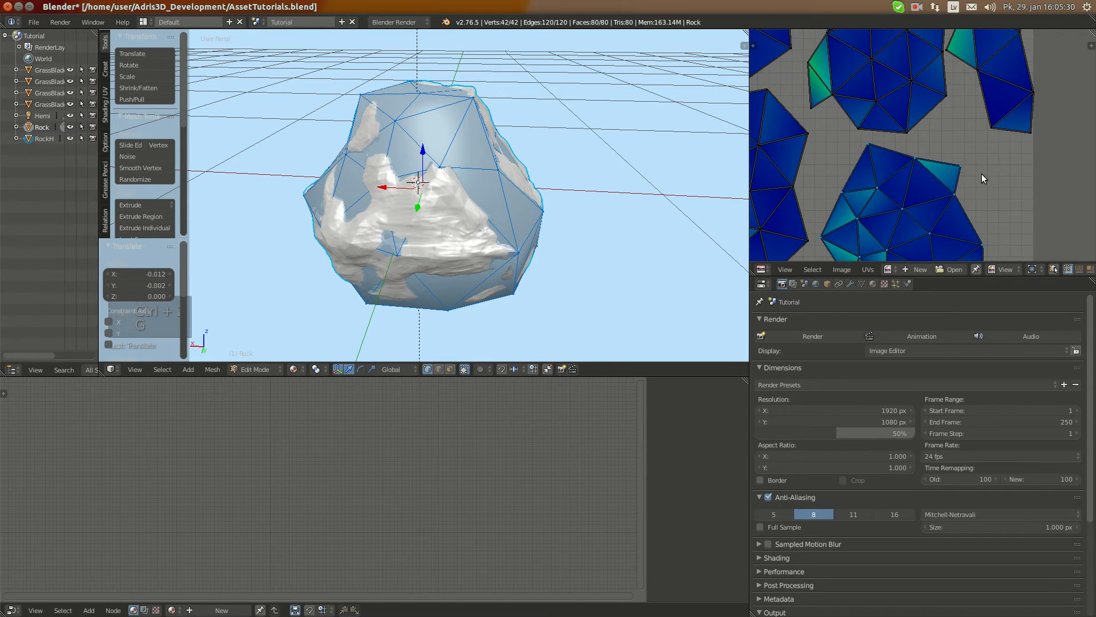
key("r")
left_click(989, 161)
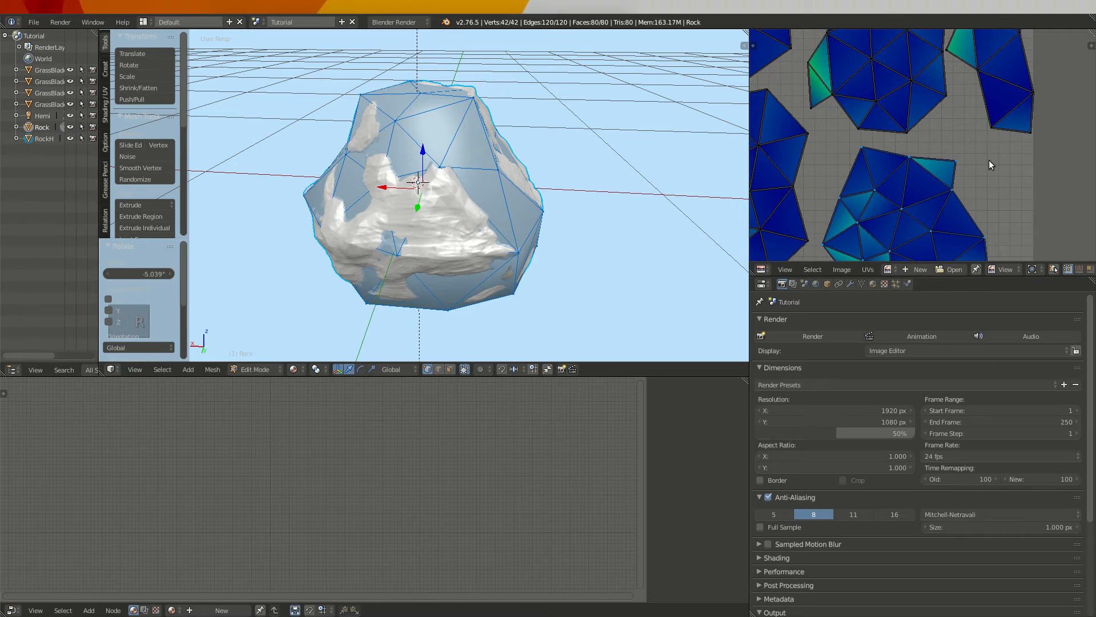
middle_click_drag(977, 221, 952, 185)
key("g")
left_click(989, 182)
key("a")
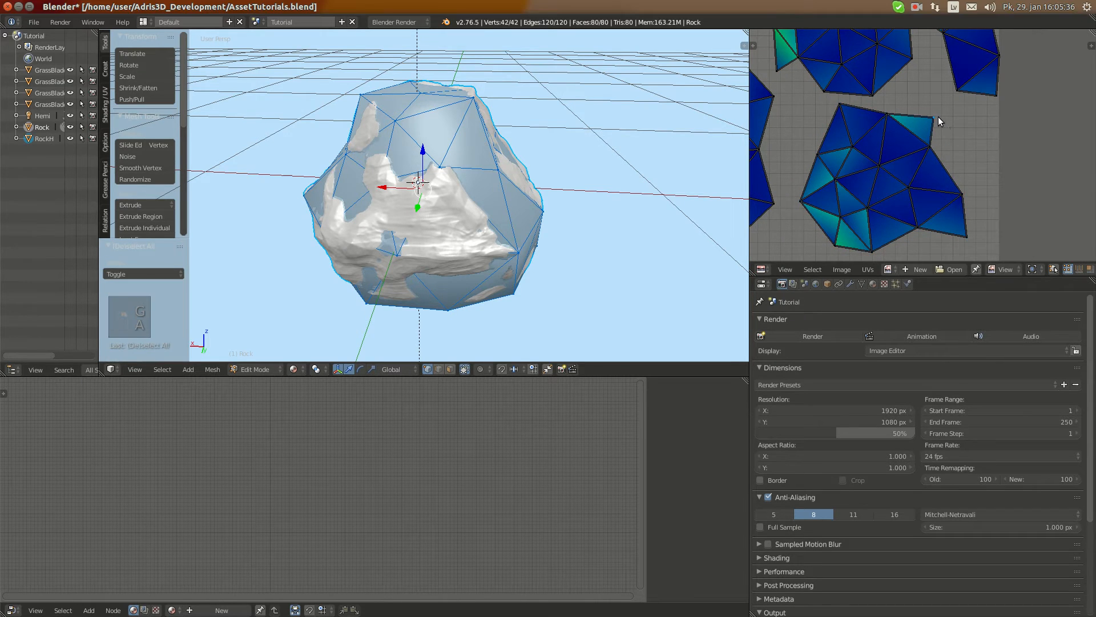
Move the upper-right corner vertex of the lower-right UV island by about -0.009 in X and 0.031 in Y
right_click(937, 118)
key("h")
key("ctrl+z")
key("g")
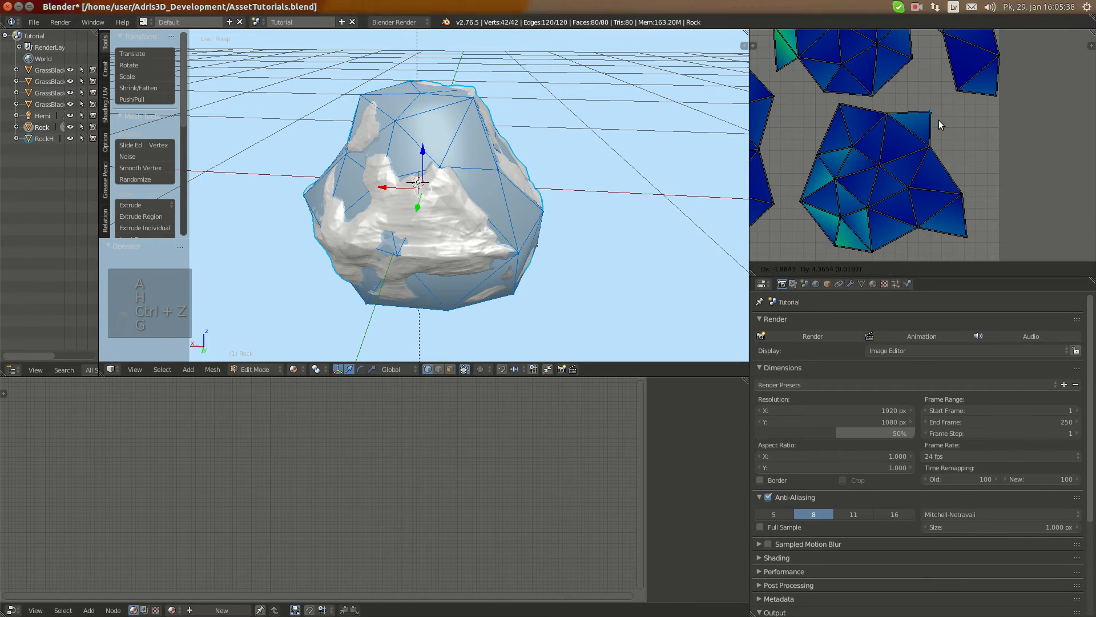
left_click(937, 115)
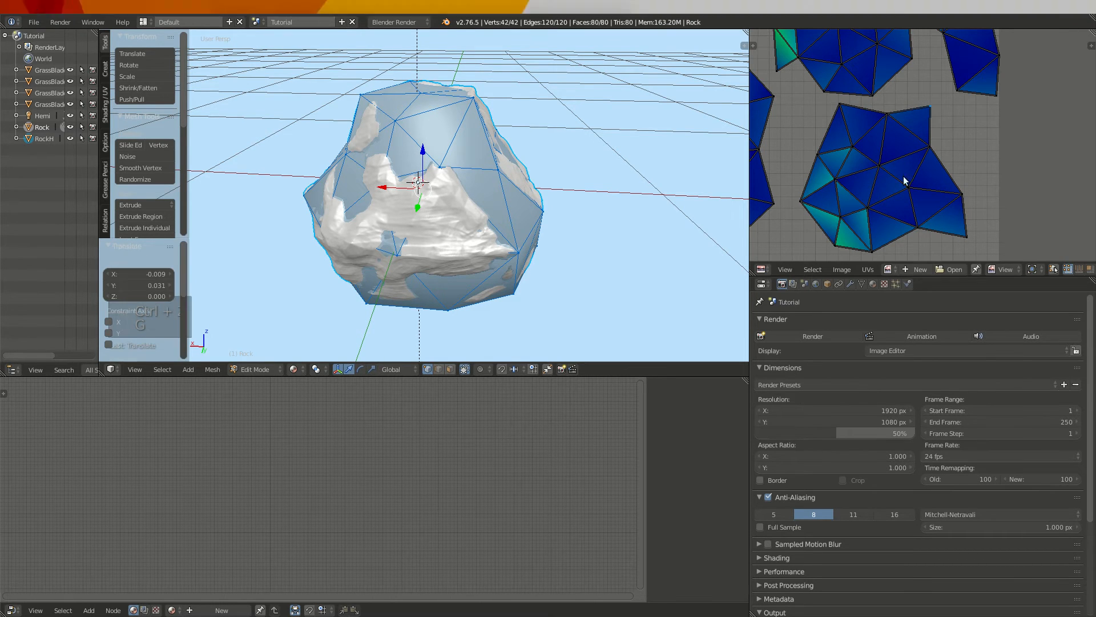
Even out the lower-right island's stretch by moving its lower-left corner vertex about -0.048 in X, one inner vertex, and its left-edge vertex about -0.022, 0.011
middle_click_drag(903, 181, 911, 132)
key("g")
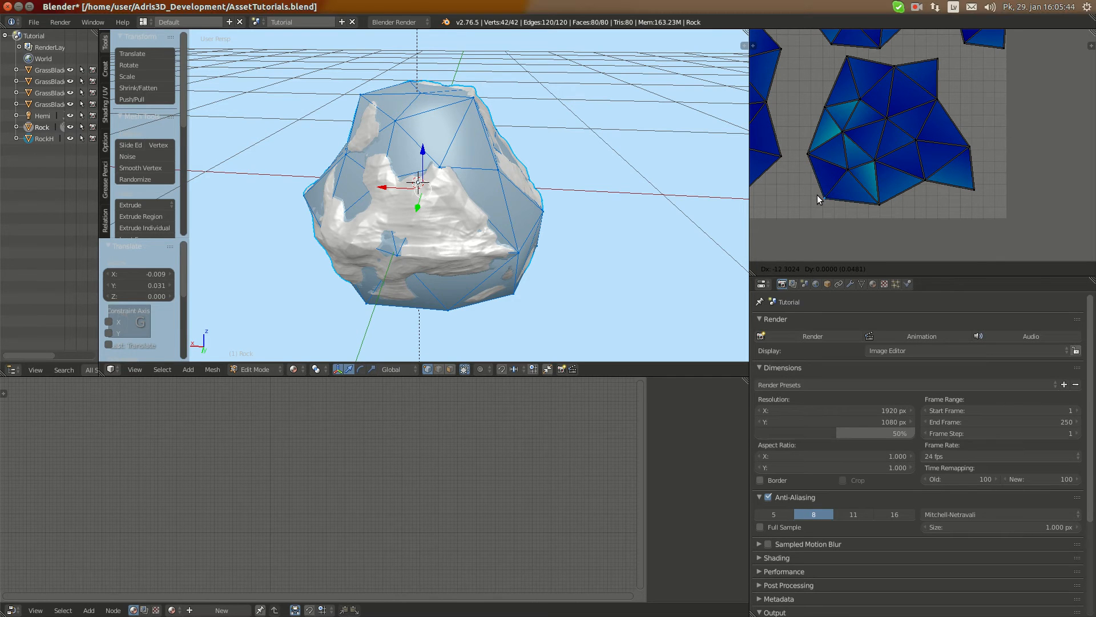
left_click(817, 194)
right_click(878, 158)
key("g")
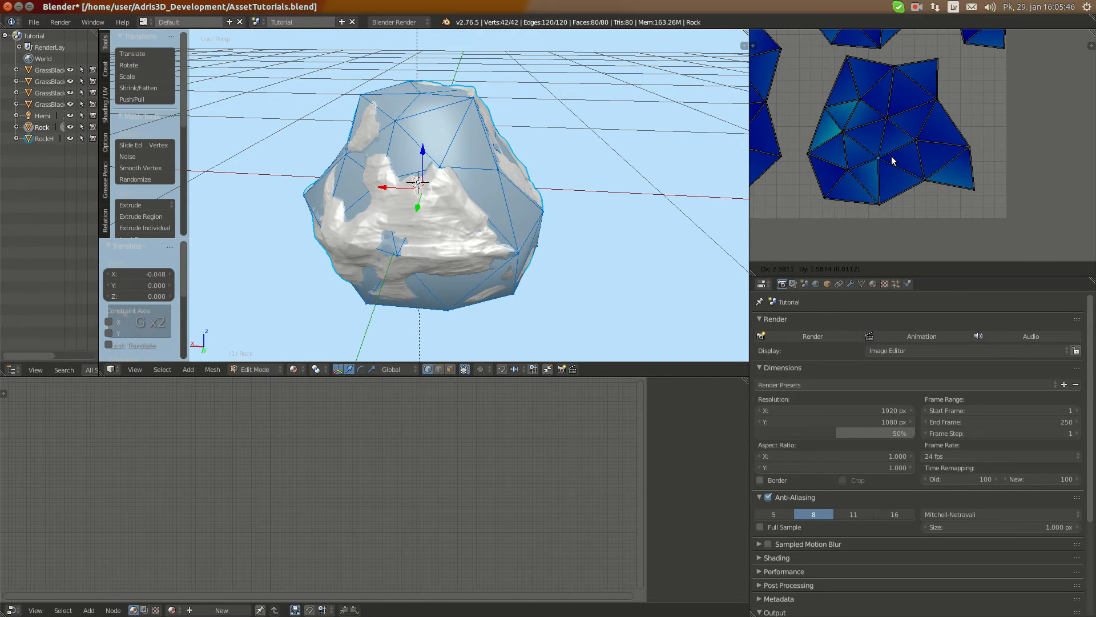
left_click(893, 161)
key("g")
left_click(815, 107)
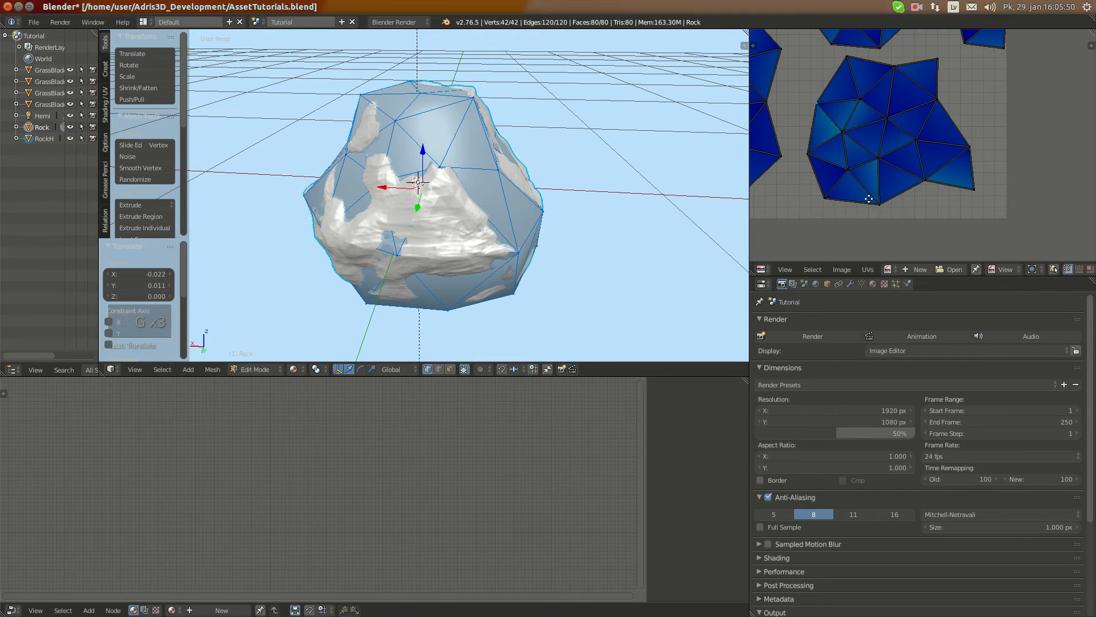
Move the upper-middle island's two outer left triangle vertices outward by about -0.028, -0.003 and -0.039, -0.020 to reduce stretch
scroll(828, 131, "up", 3)
key("g")
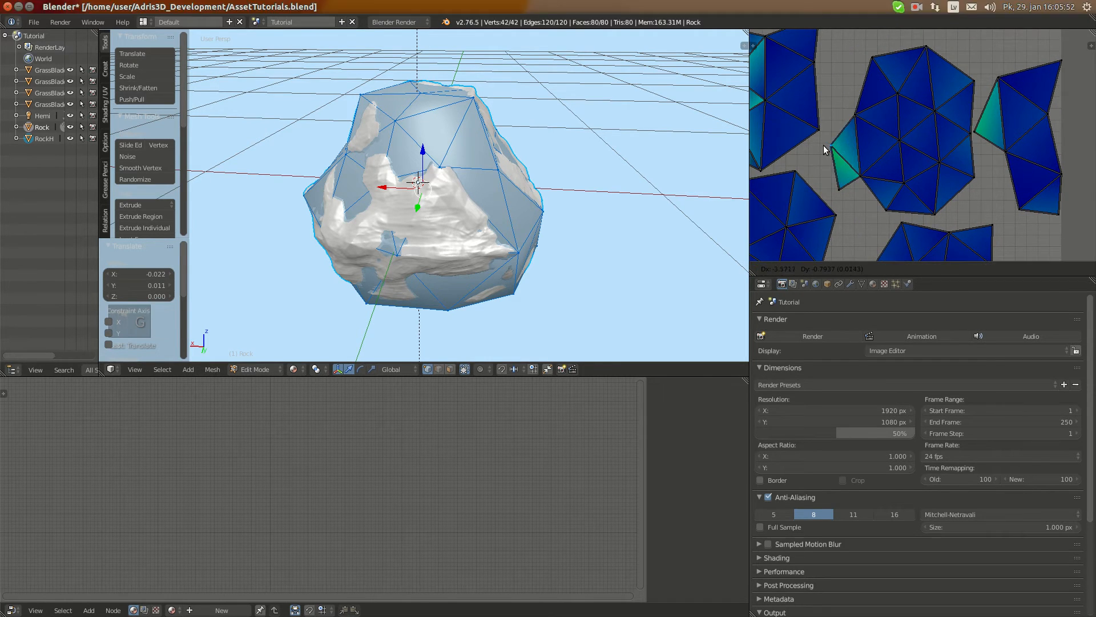
left_click(823, 150)
key("g")
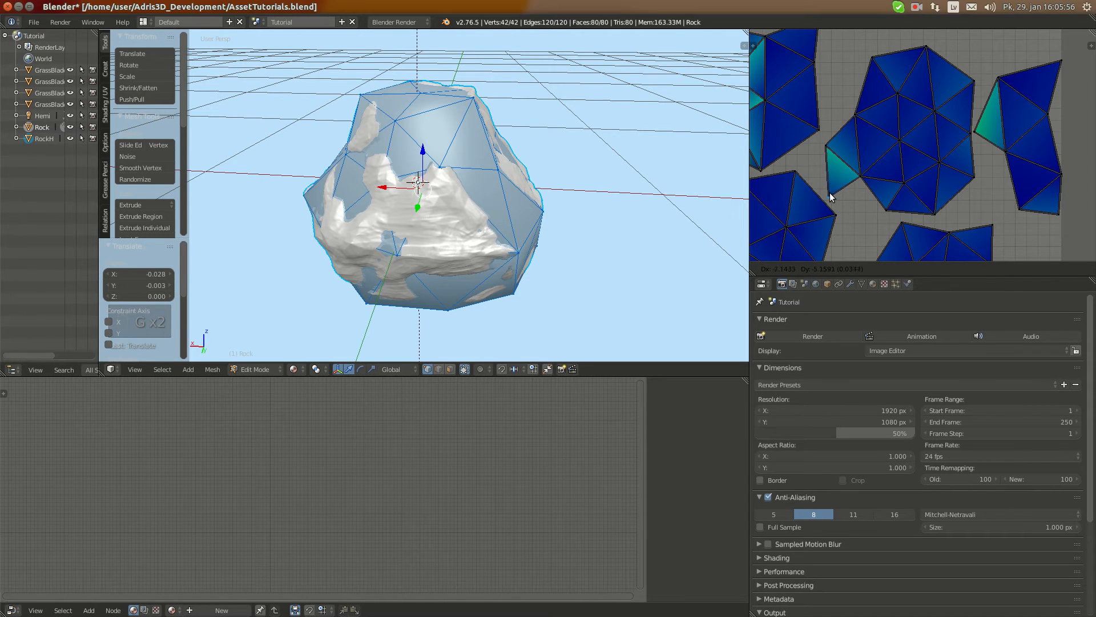
left_click(828, 193)
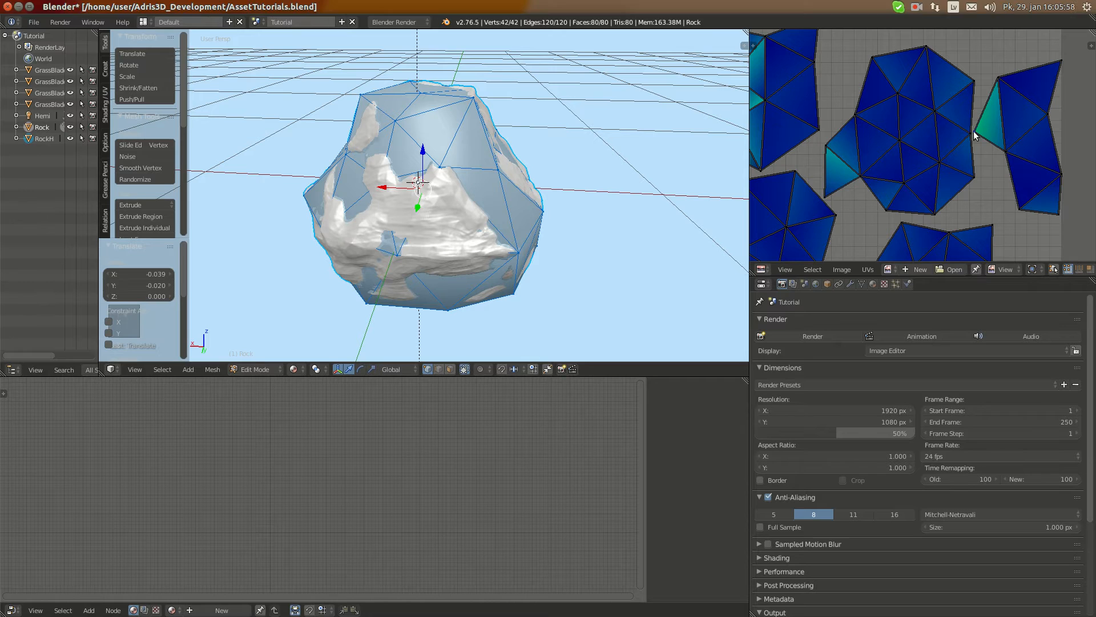
Nudge the left tip vertex of the narrow UV island at the map's right edge, and deselect everything
right_click(974, 131)
key("g")
right_click(974, 121)
key("a")
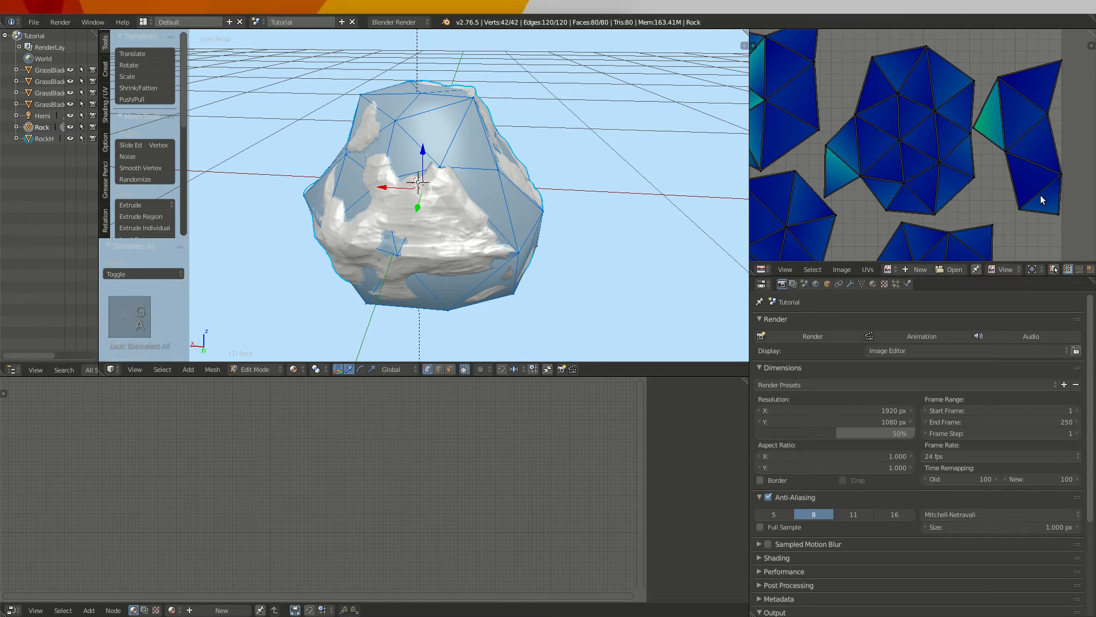
scroll(1010, 194, "down", 3)
key("n")
key("n")
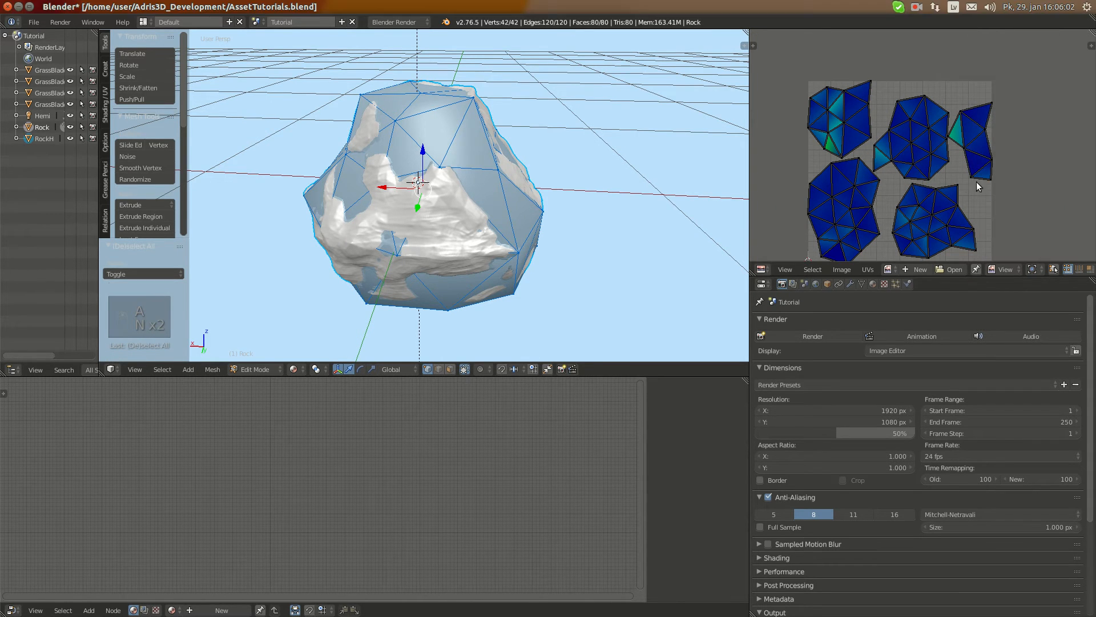
Border-select the narrow right-hand UV island, move it by about -0.004 in X and 0.014 in Y, and rotate it about 0.39°
key("b")
left_click_drag(994, 188, 950, 85)
key("b")
left_click_drag(952, 181, 968, 198)
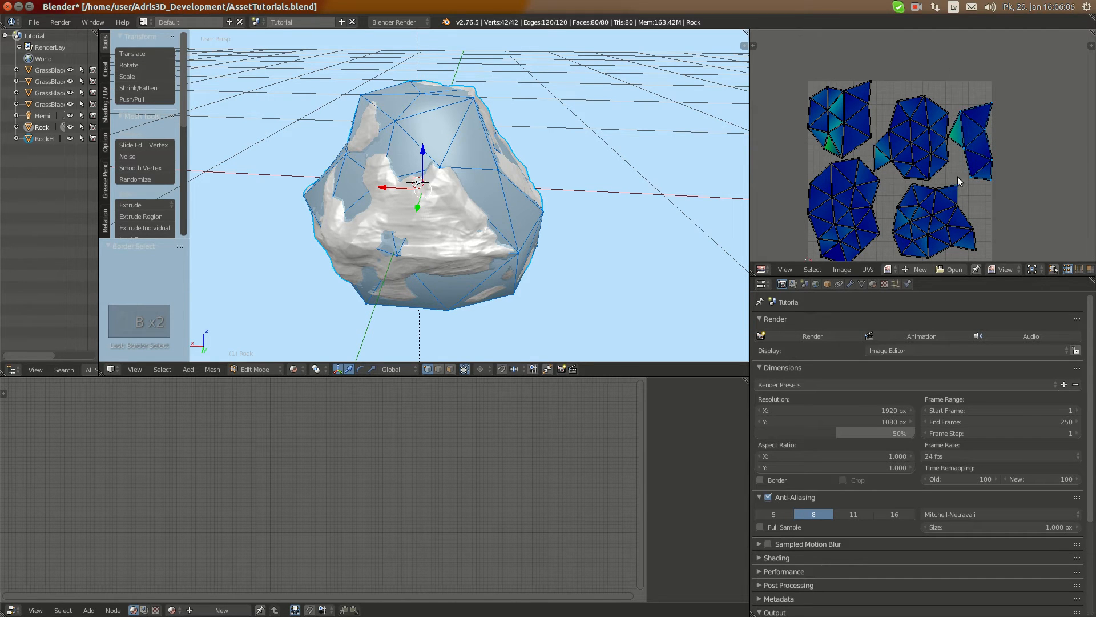
middle_click_drag(967, 178, 924, 192)
scroll(925, 196, "up", 2)
key("b")
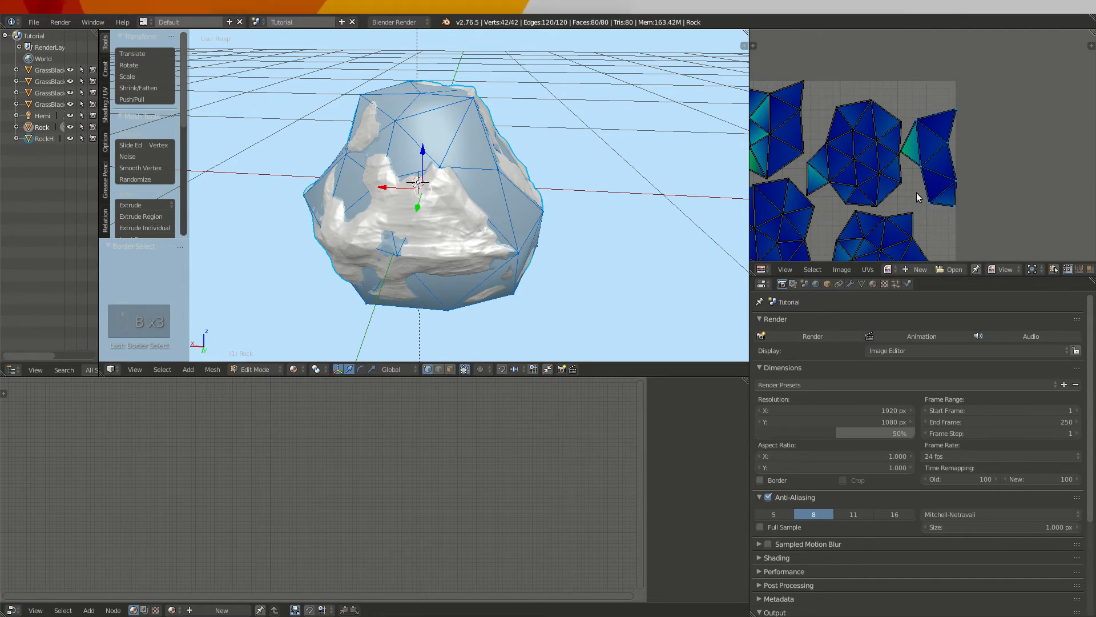
scroll(916, 193, "up", 2)
scroll(928, 169, "down", 2)
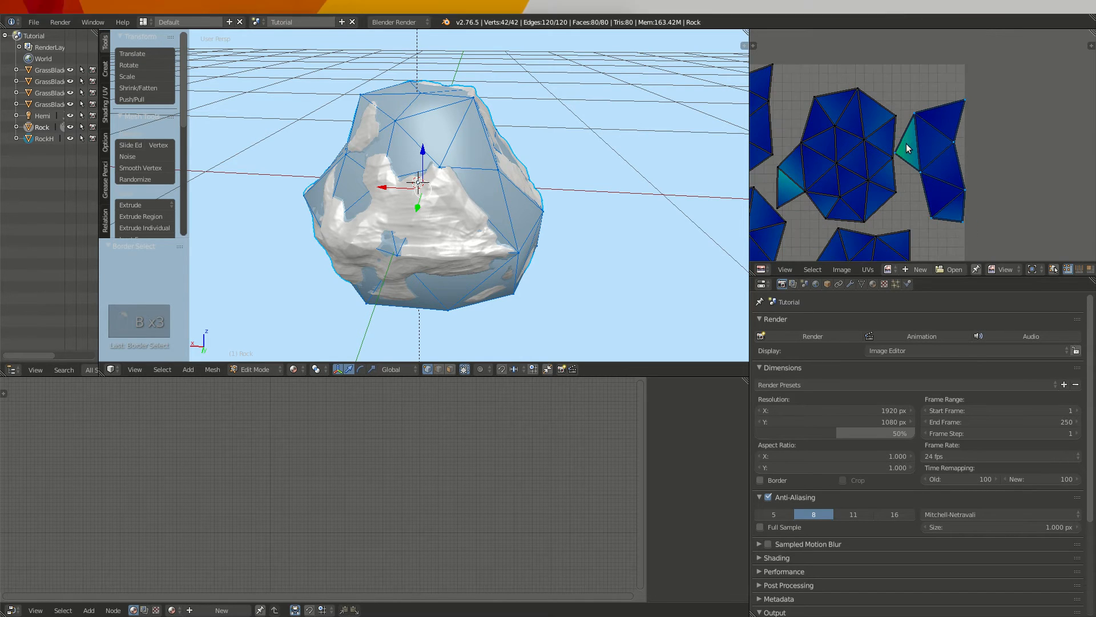
key("g")
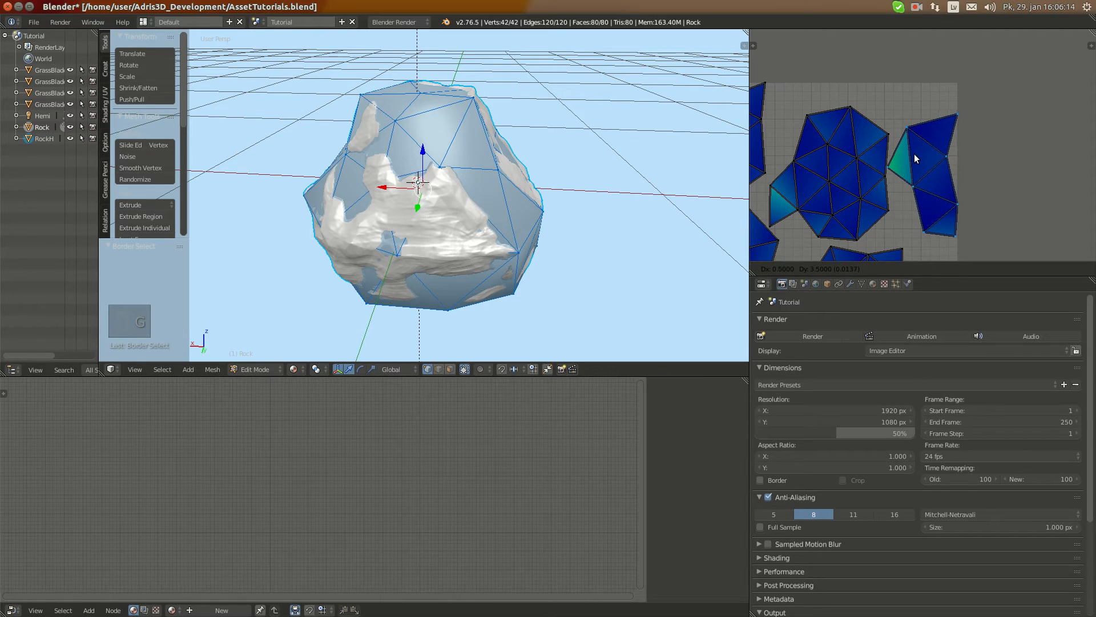
left_click(913, 153)
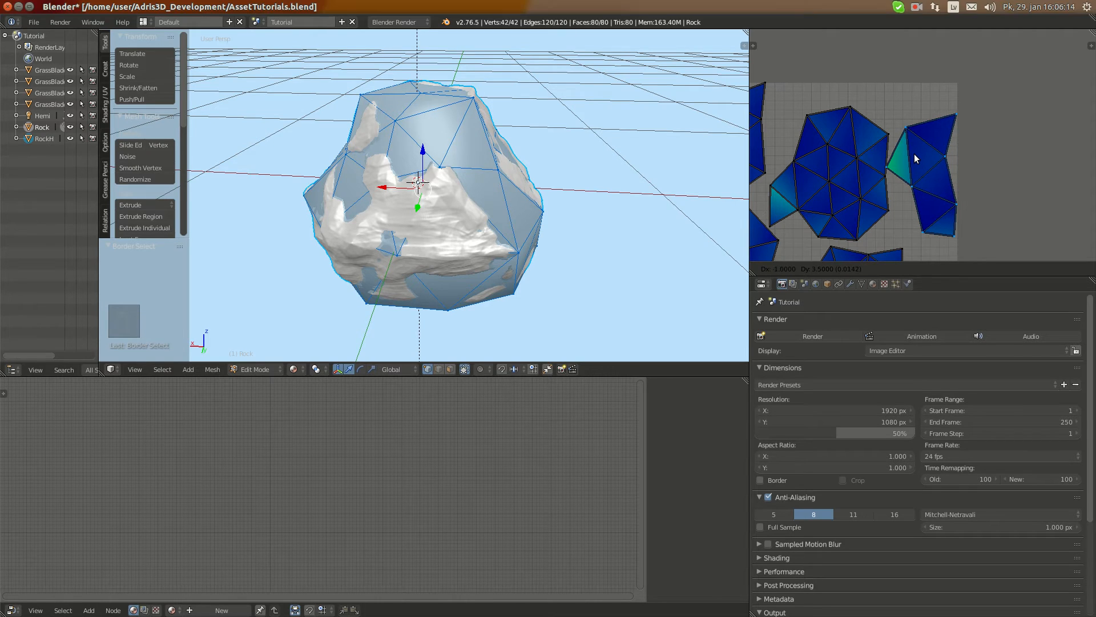
key("r")
left_click(981, 166)
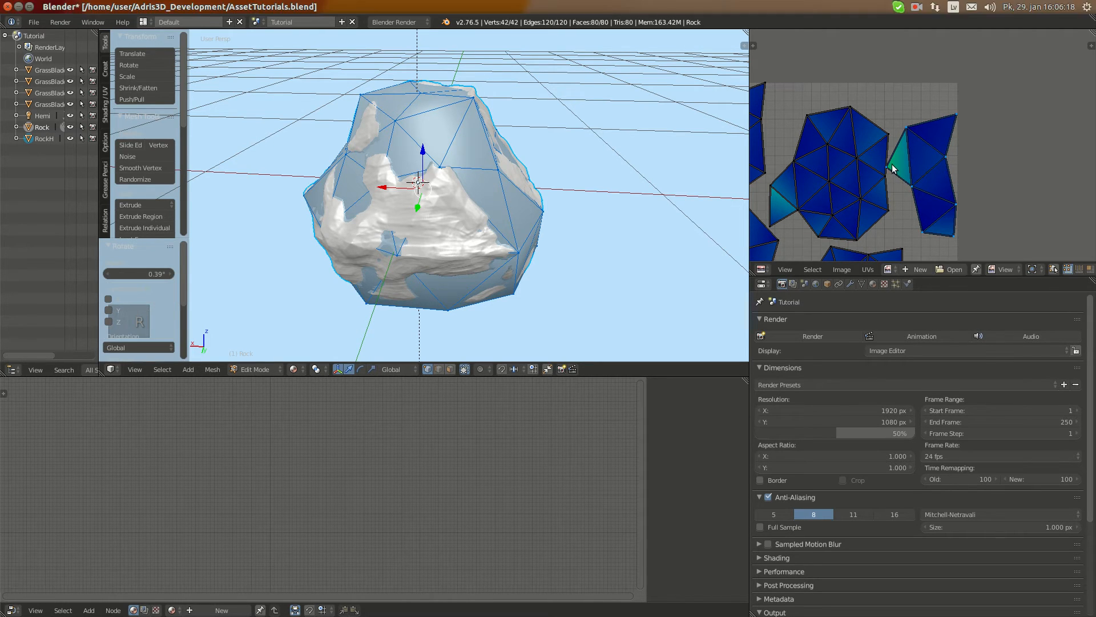
key("h")
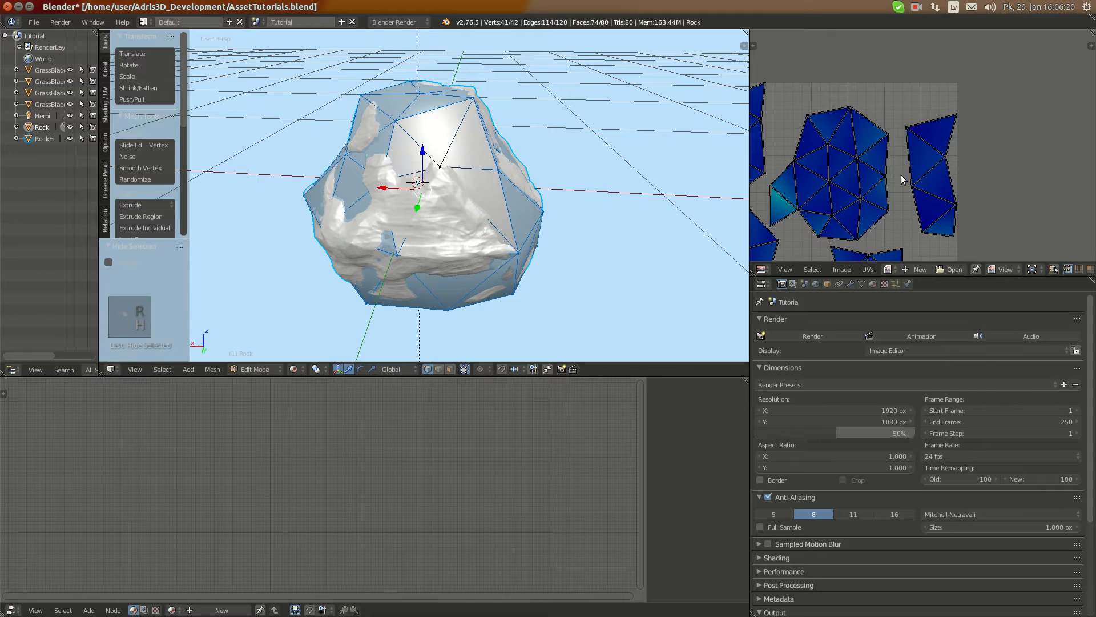
Undo the accidental hide and move the narrow right-hand island's left tip vertex by about 0.008 in X and -0.031 in Y
key("ctrl+z")
key("g")
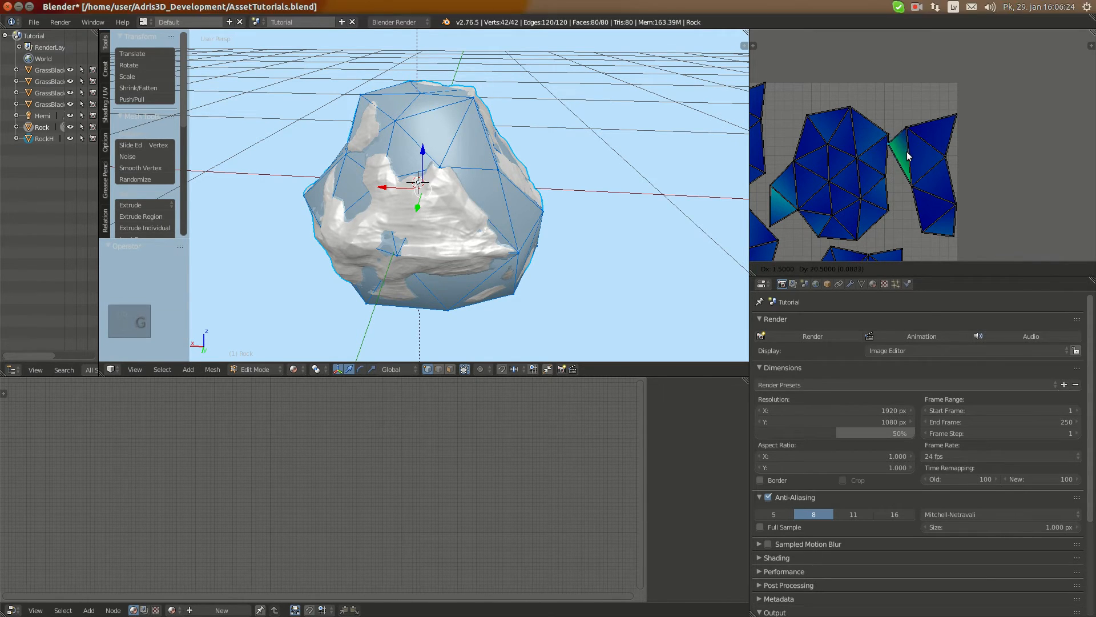
left_click(907, 189)
scroll(849, 202, "down", 2)
scroll(849, 201, "up", 3)
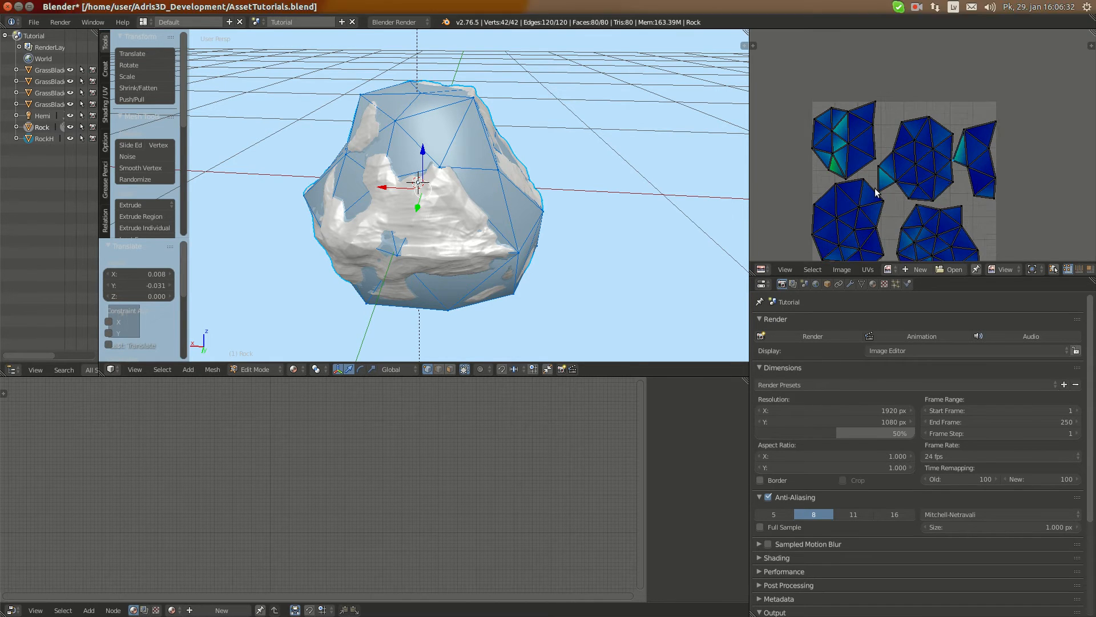
Undo the accidental hide and move the bottom vertex of the upper-left UV island to even out its stretch
scroll(794, 187, "down", 2)
key("h")
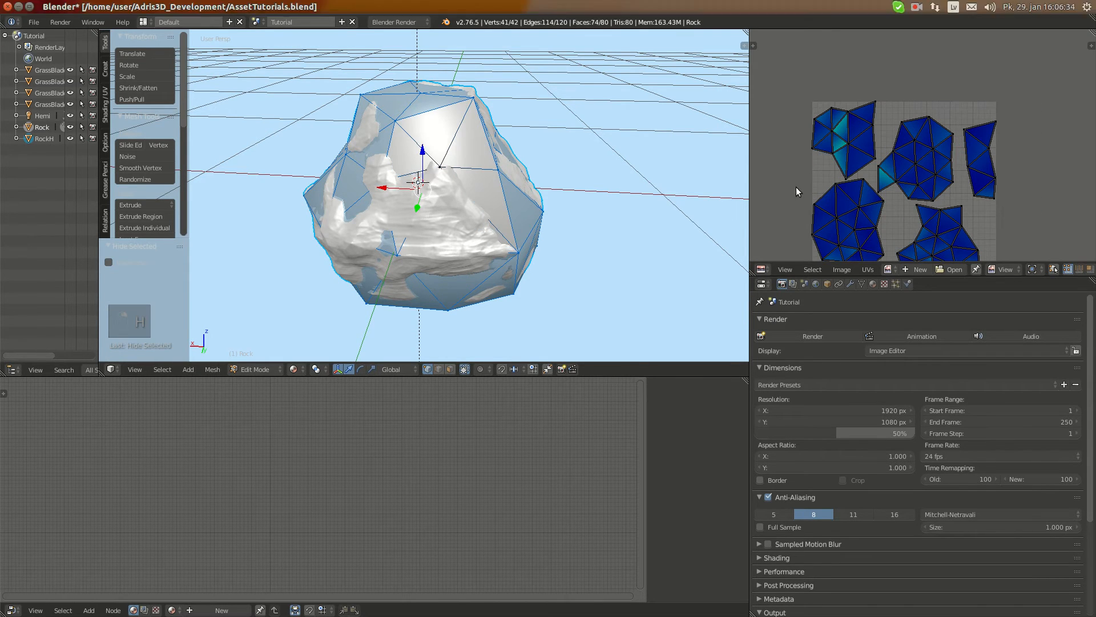
key("ctrl+z")
key("g")
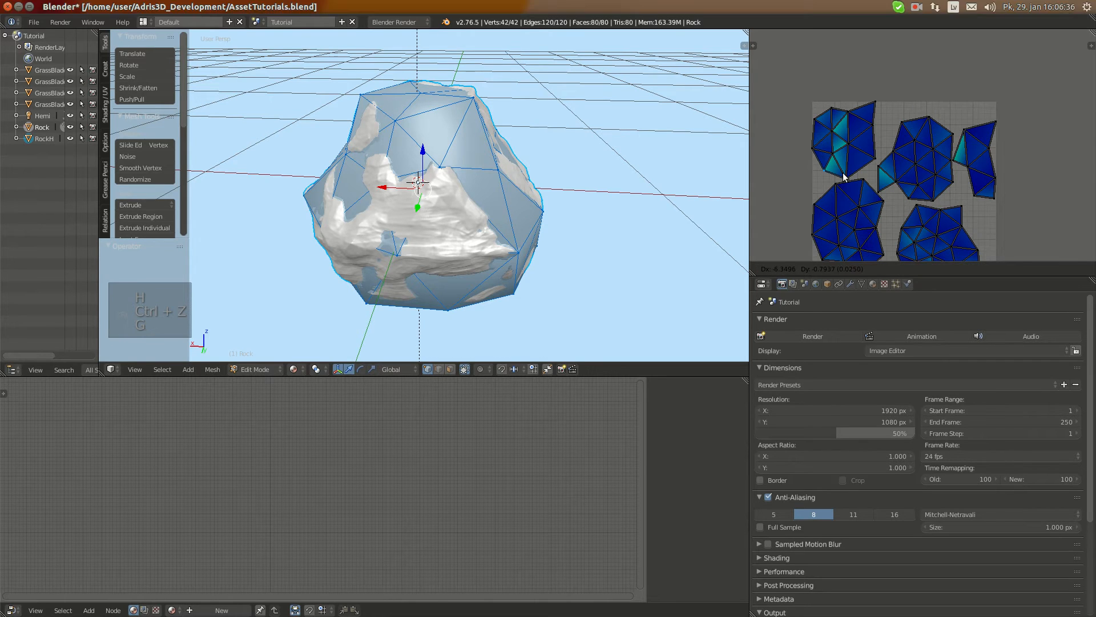
left_click(861, 185)
Select all UVs and turn off the stretch display in the UV view
key("a")
key("a")
key("a")
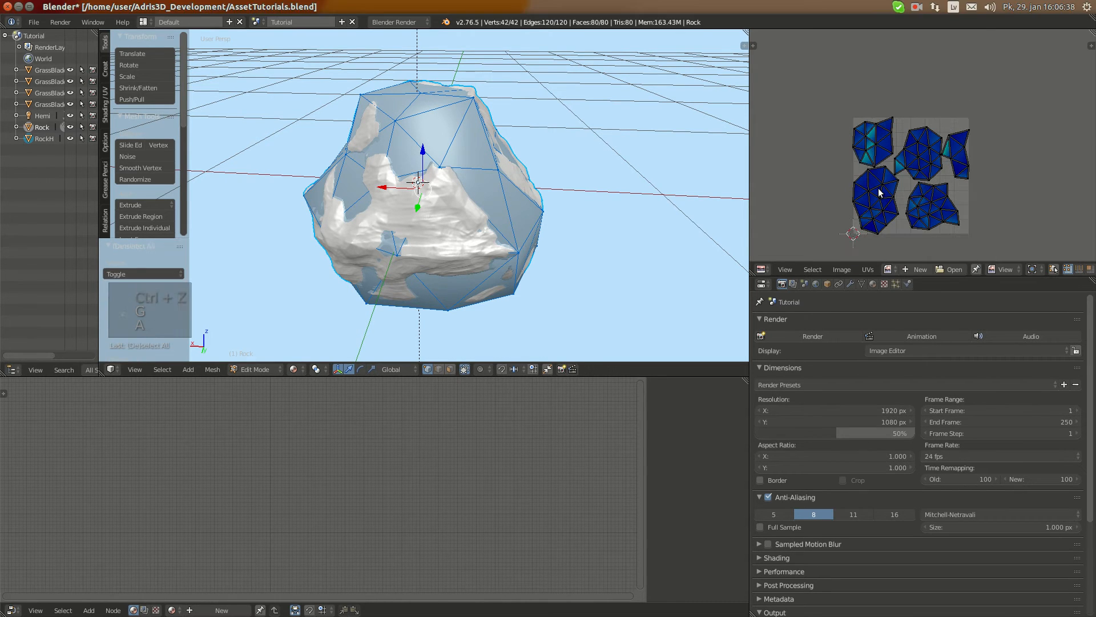
key("n")
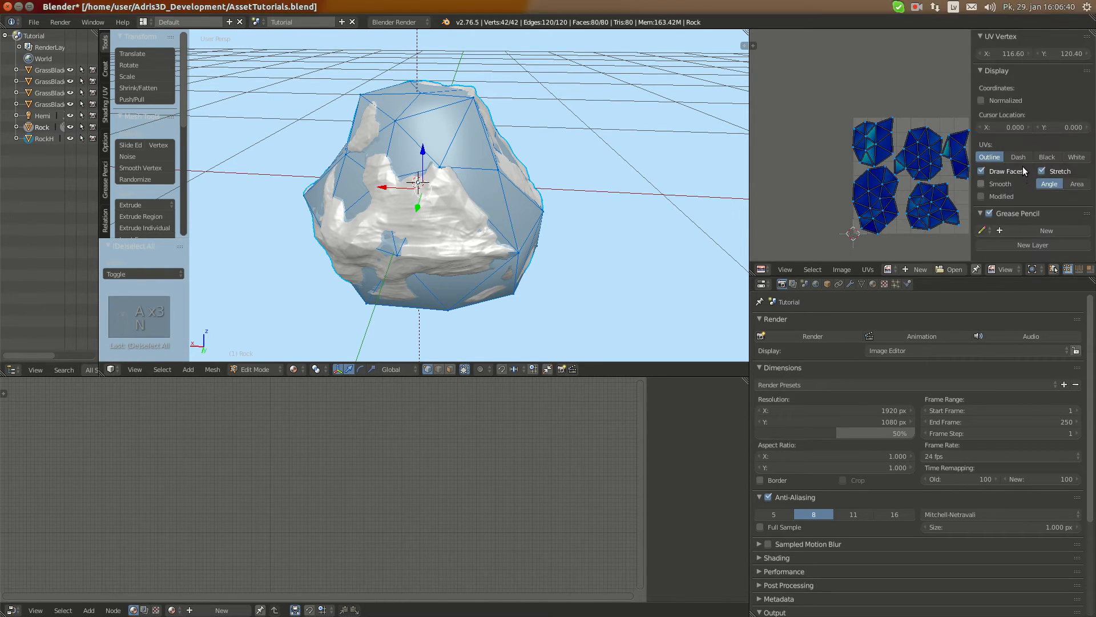
left_click(1043, 171)
key("n")
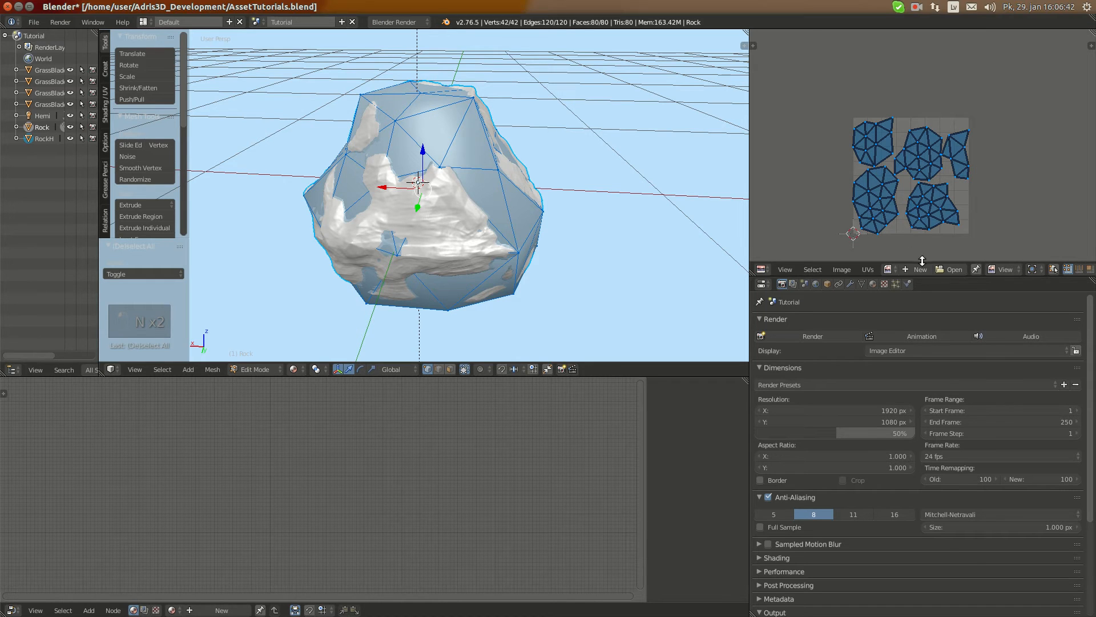
Create a new blank 1024 × 1024 px image for the UV layout and name it RockNormals
left_click(917, 269)
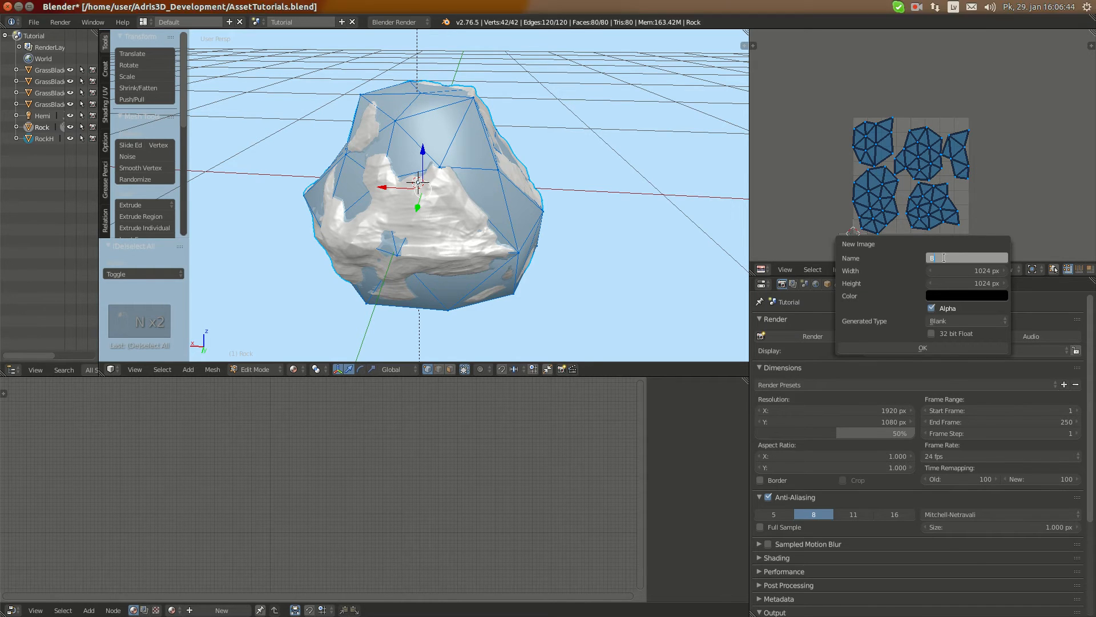
left_click(941, 346)
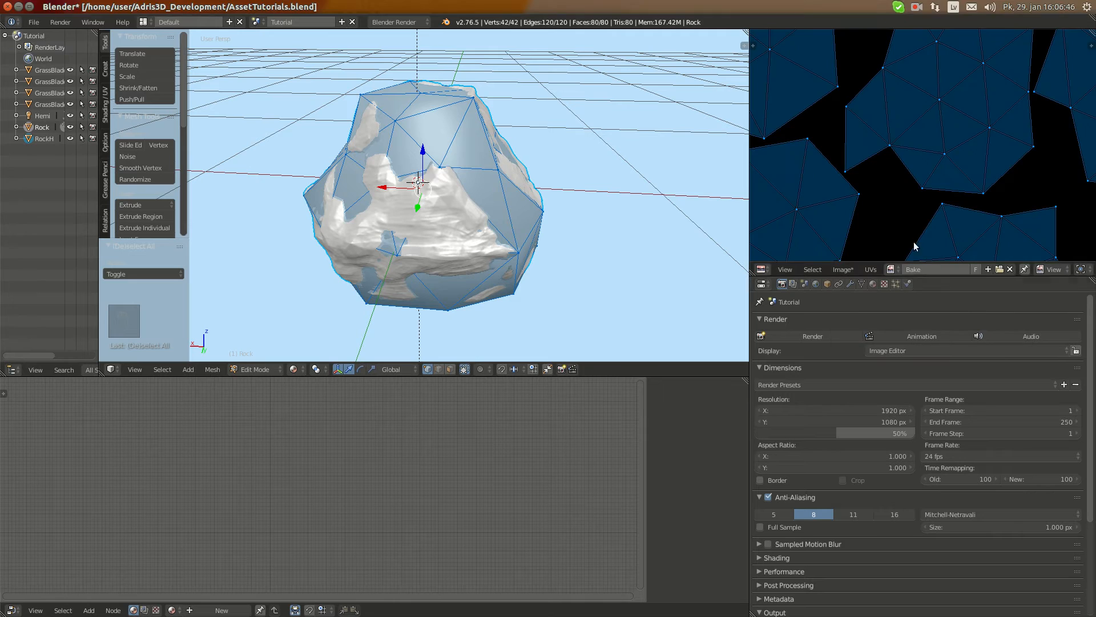
scroll(919, 123, "up", 3)
left_click(937, 267)
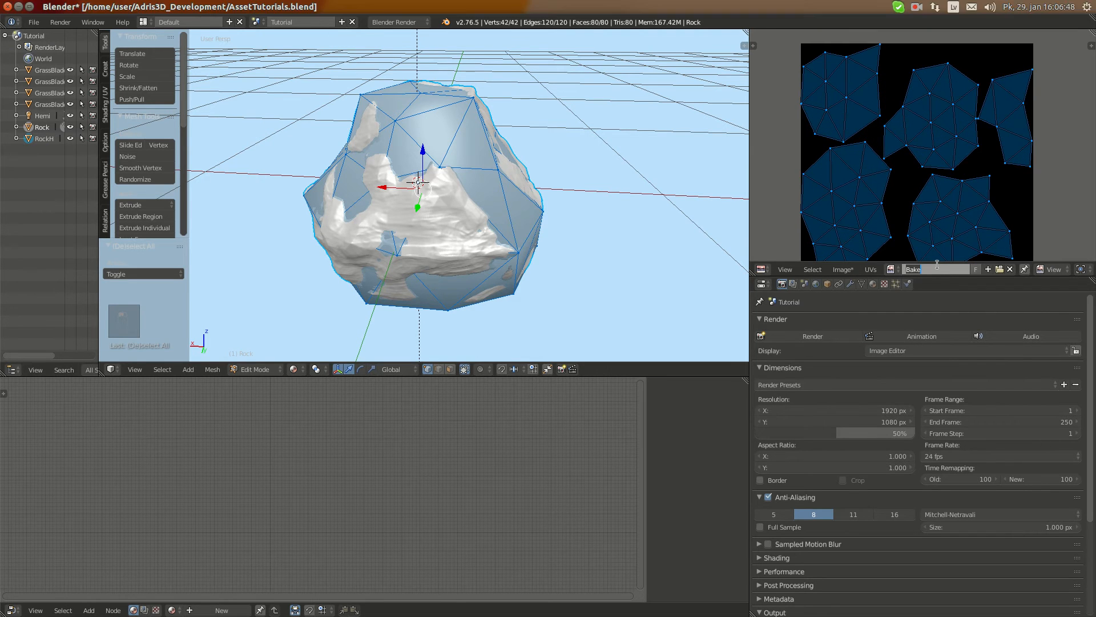
type("RockNormals")
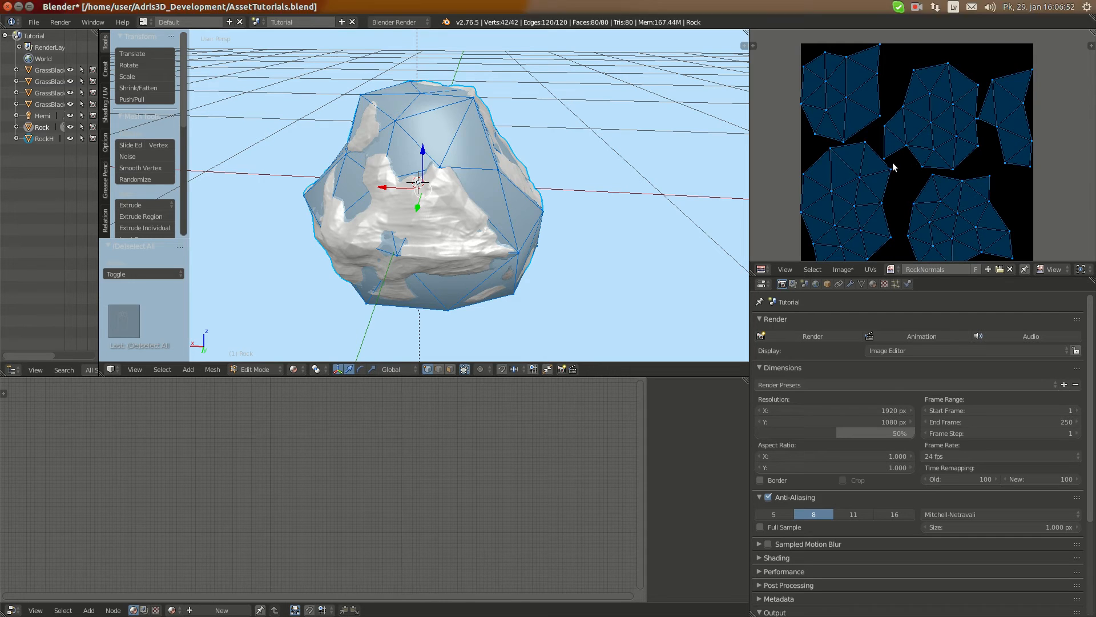
In Object Mode, configure the bake for Normals in Tangent space with a 2 px margin and Selected to Active enabled
key("Tab")
scroll(934, 521, "down", 5)
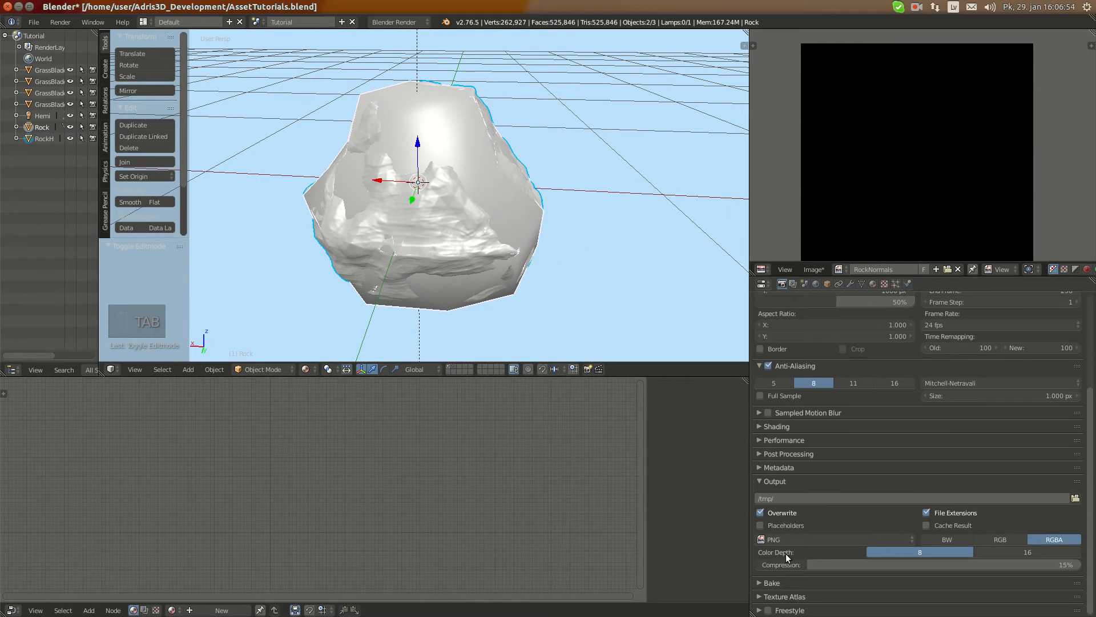
left_click(790, 583)
scroll(834, 558, "down", 4)
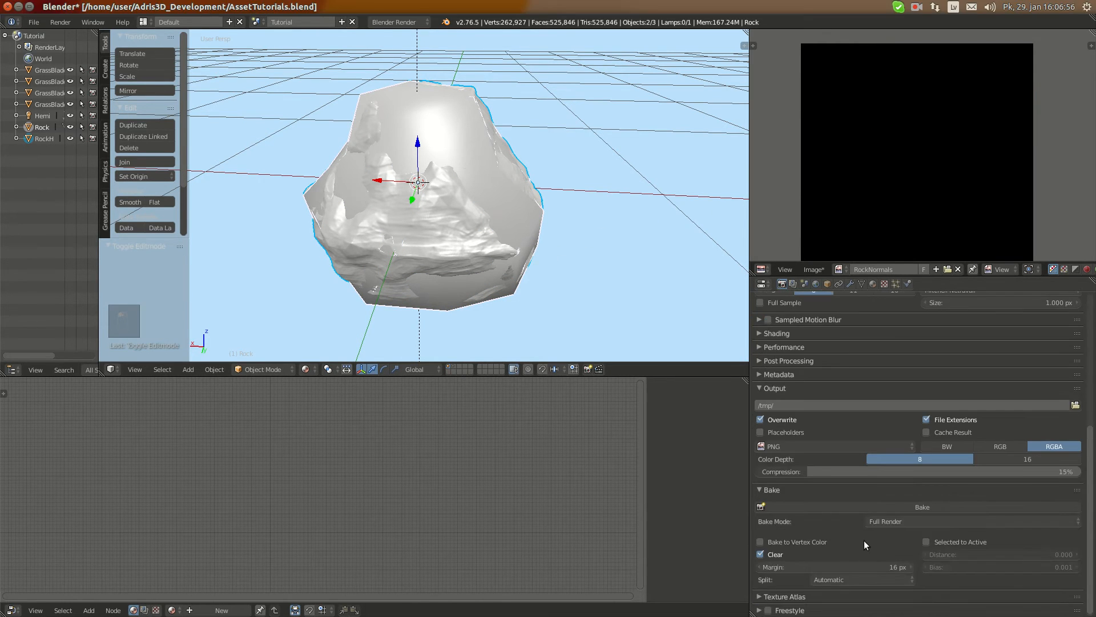
left_click(885, 519)
left_click(900, 468)
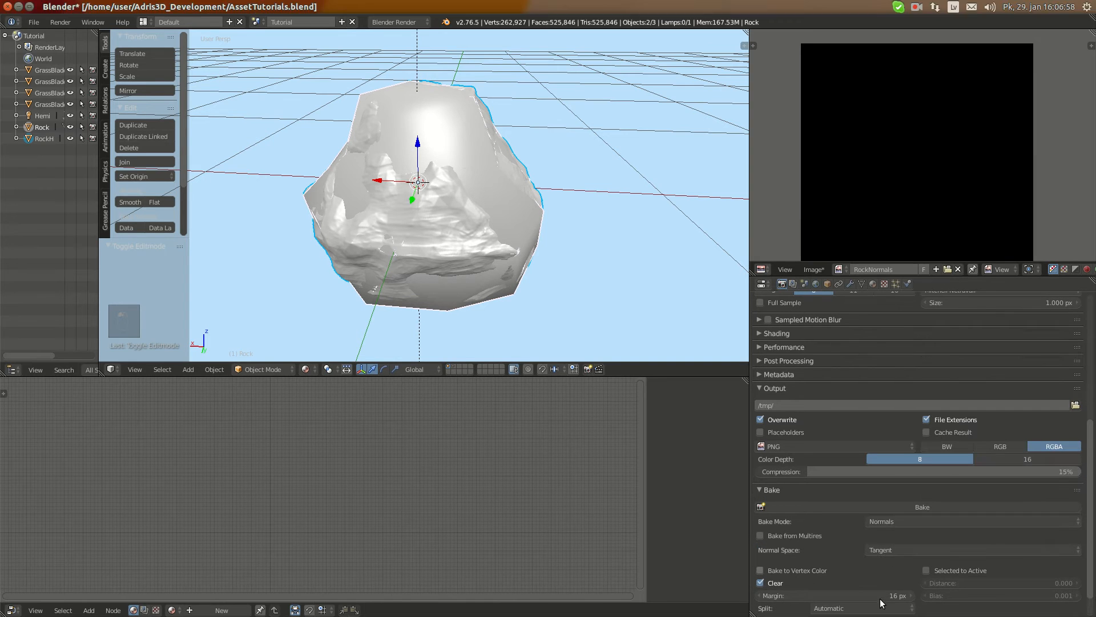
left_click(879, 597)
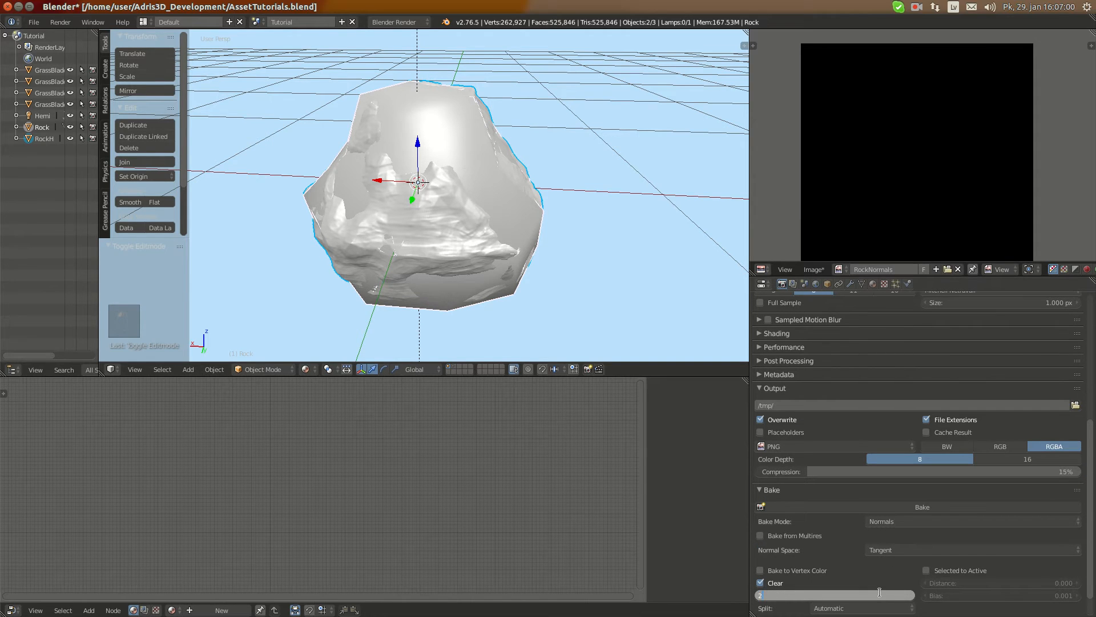
key("Return")
left_click(926, 570)
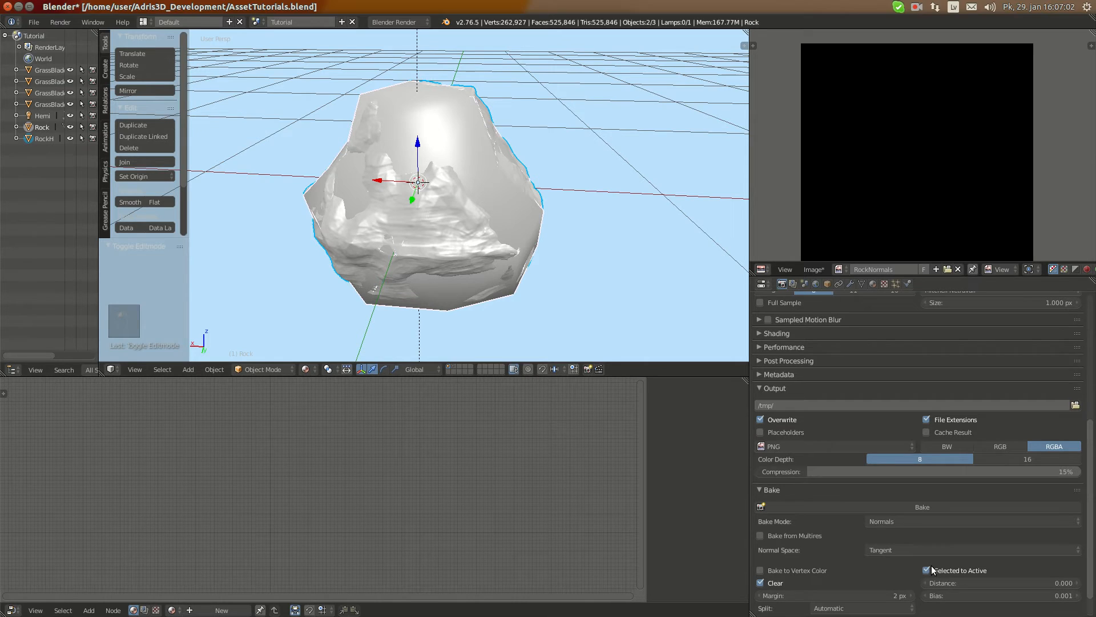
Bake the normals of the sculpted RockH onto the low-poly Rock's RockNormals image
left_click(891, 506)
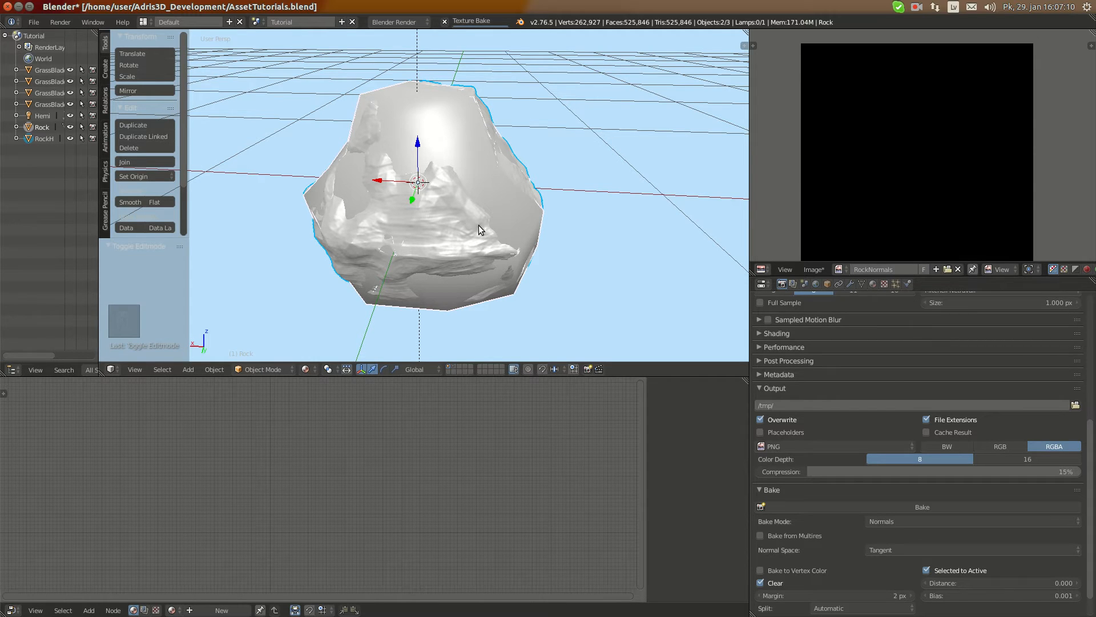
left_click(916, 7)
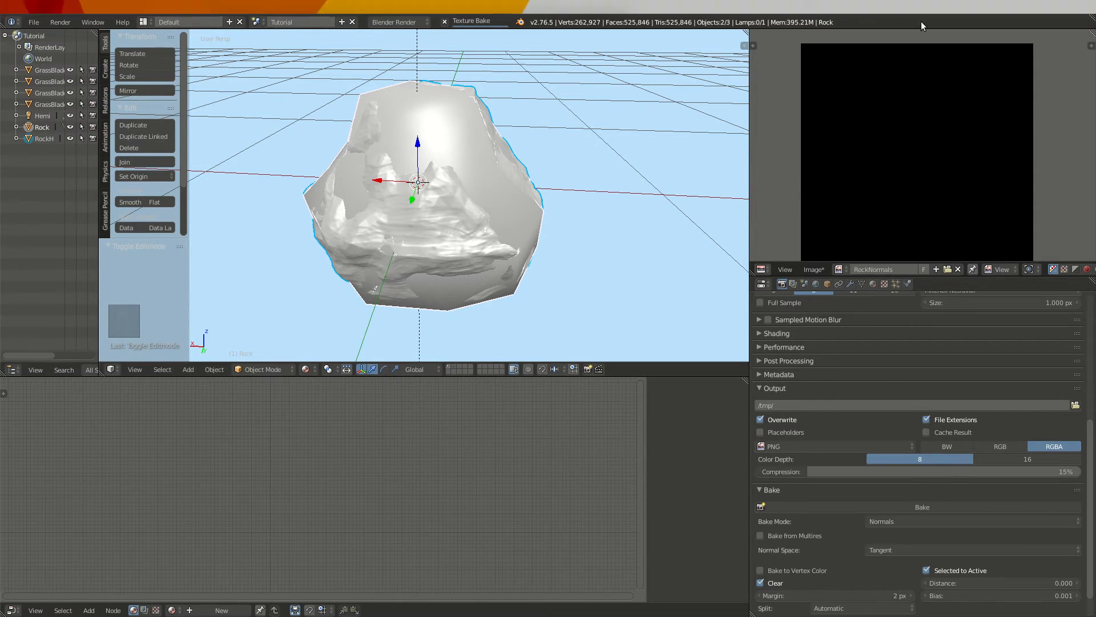
left_click(927, 34)
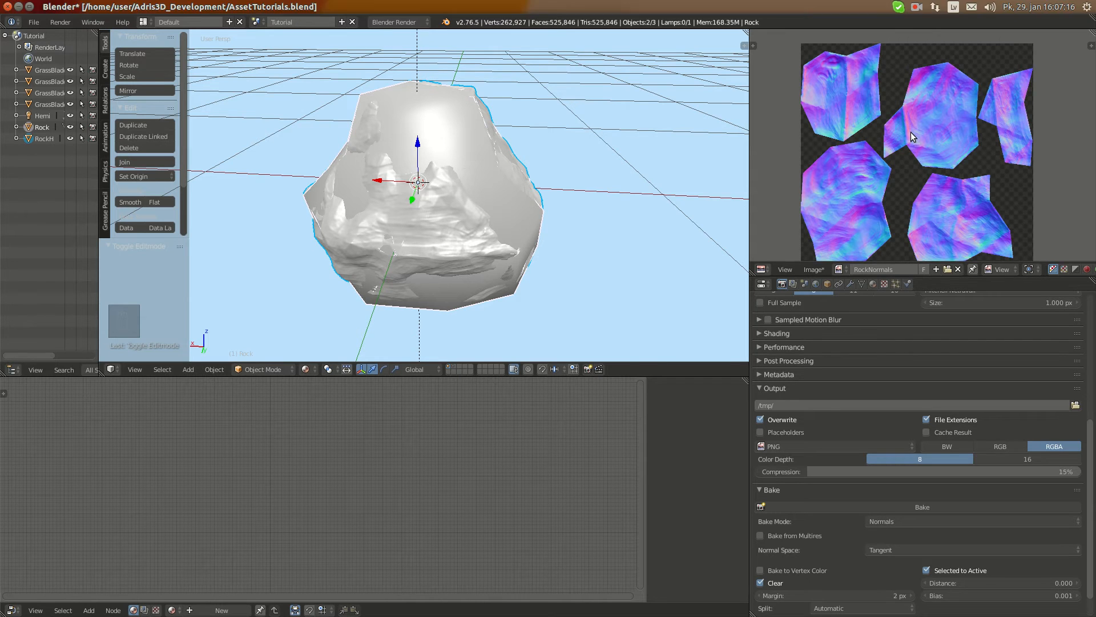
Examine the baked normal map up close across all UV islands
scroll(913, 126, "up", 2)
scroll(950, 119, "up", 3)
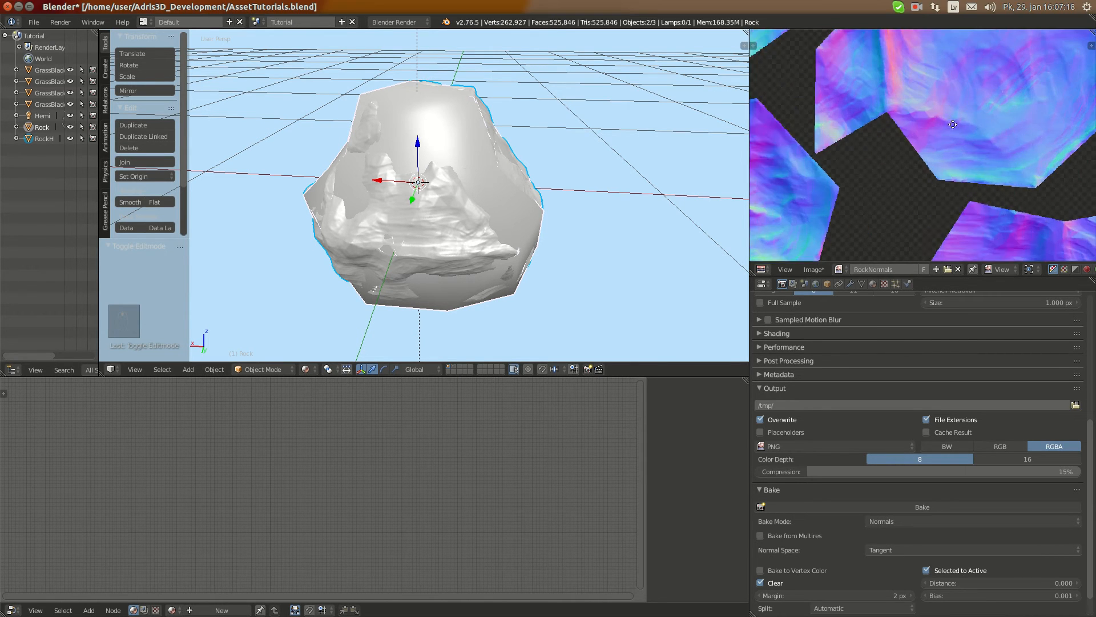
middle_click_drag(965, 89, 902, 187)
scroll(928, 98, "down", 2)
mouse_move(938, 103)
middle_mouse_down()
mouse_move(923, 175)
mouse_move(935, 101)
middle_mouse_up()
scroll(924, 175, "down", 1)
middle_click_drag(806, 137, 841, 118)
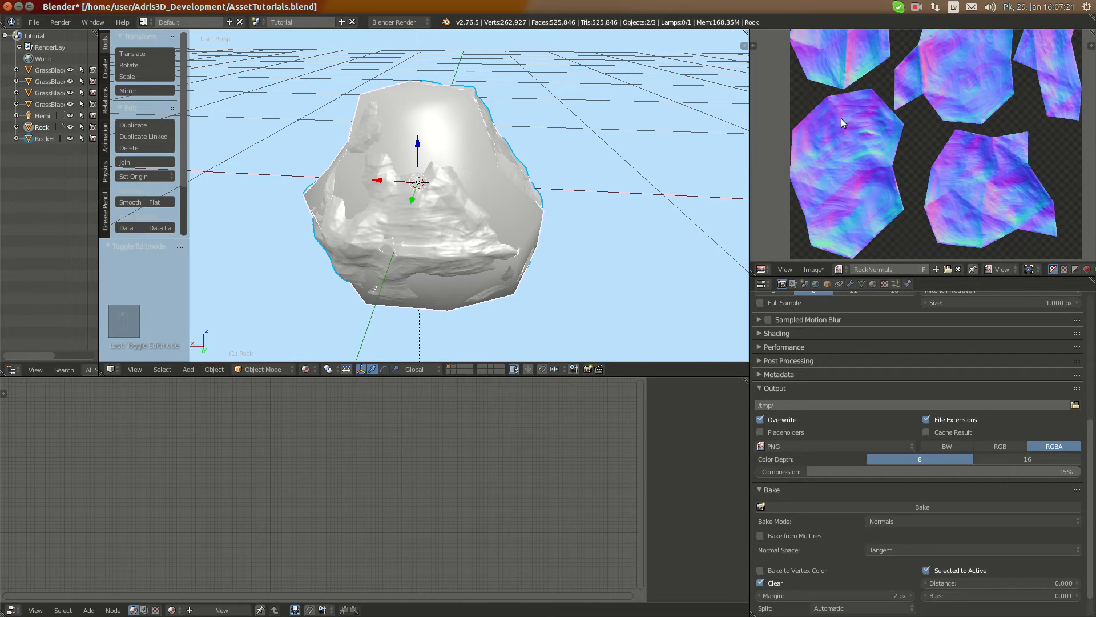
Save the baked normal map as RockNormals.png in the project folder
left_click(813, 270)
left_click(851, 171)
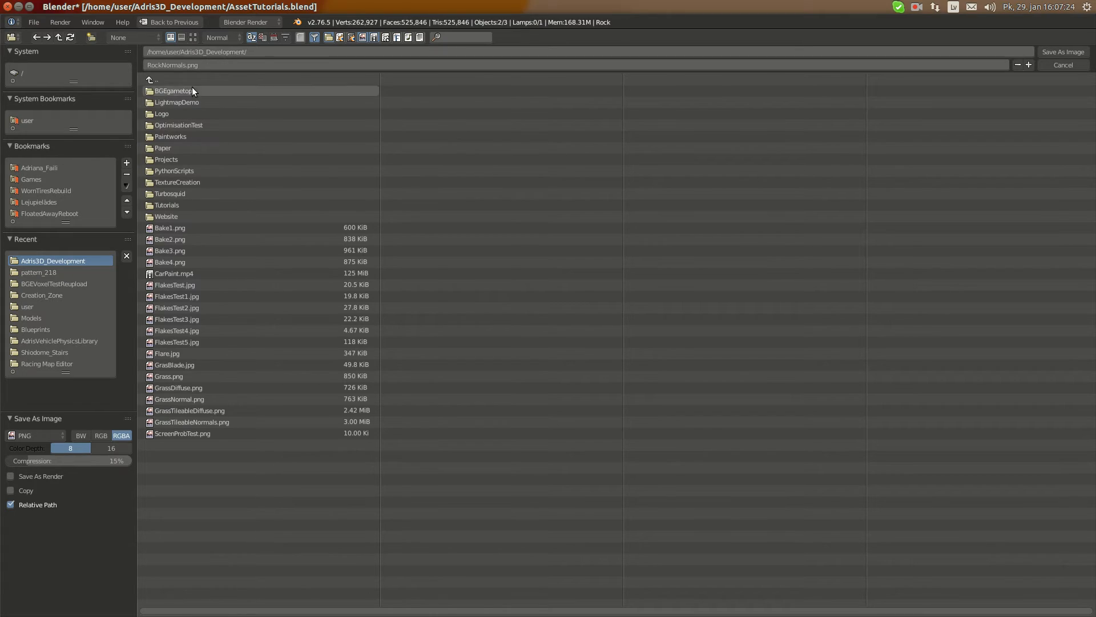
left_click(183, 65)
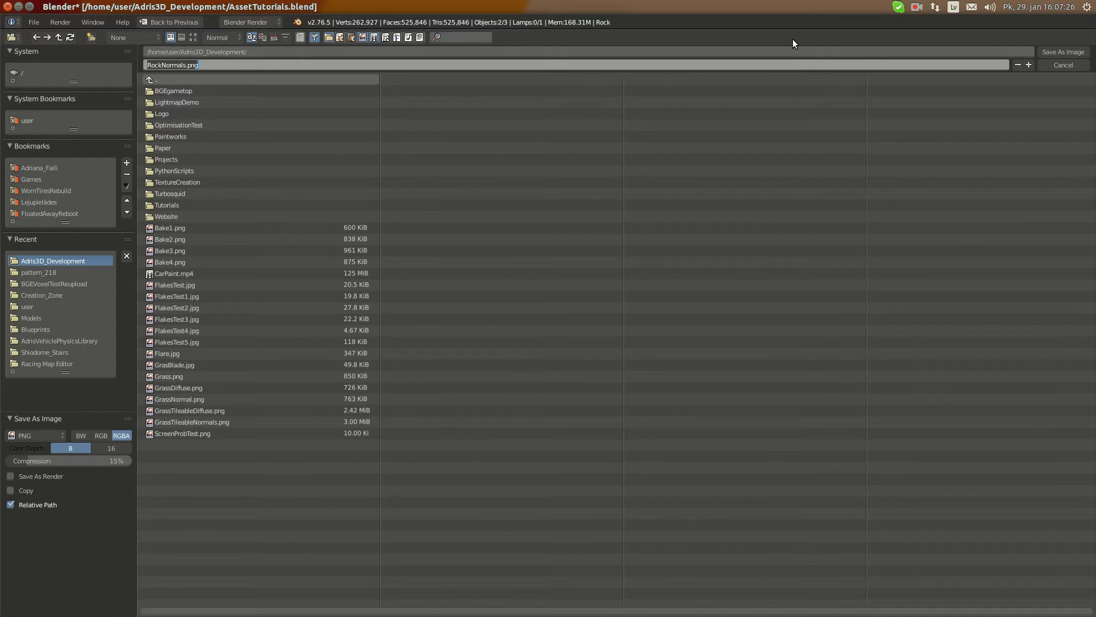
key("Return")
left_click(1063, 50)
In Edit Mode, create a new blank 1024 × 1024 px image named RocksAO for the Rock's UV layout
key("Tab")
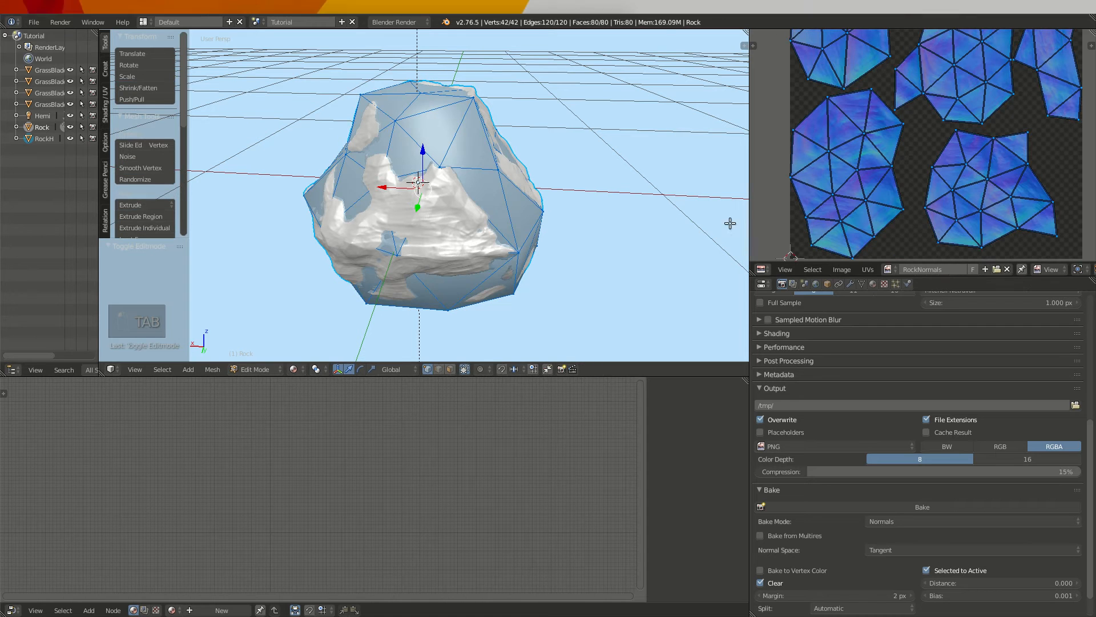
left_click(984, 269)
left_click(1001, 258)
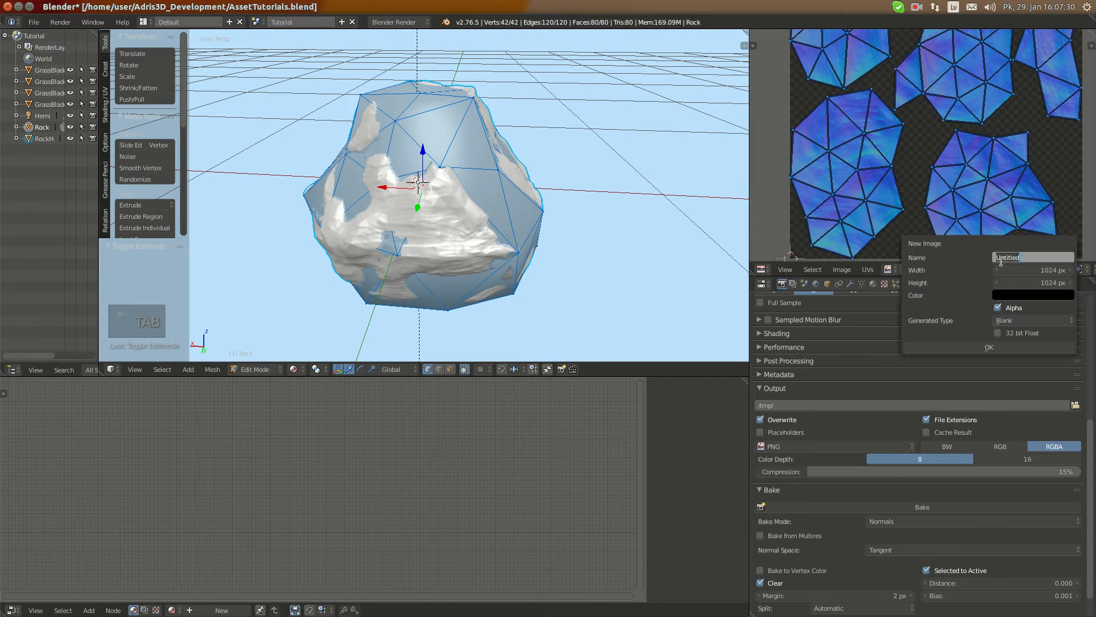
type("RocksA")
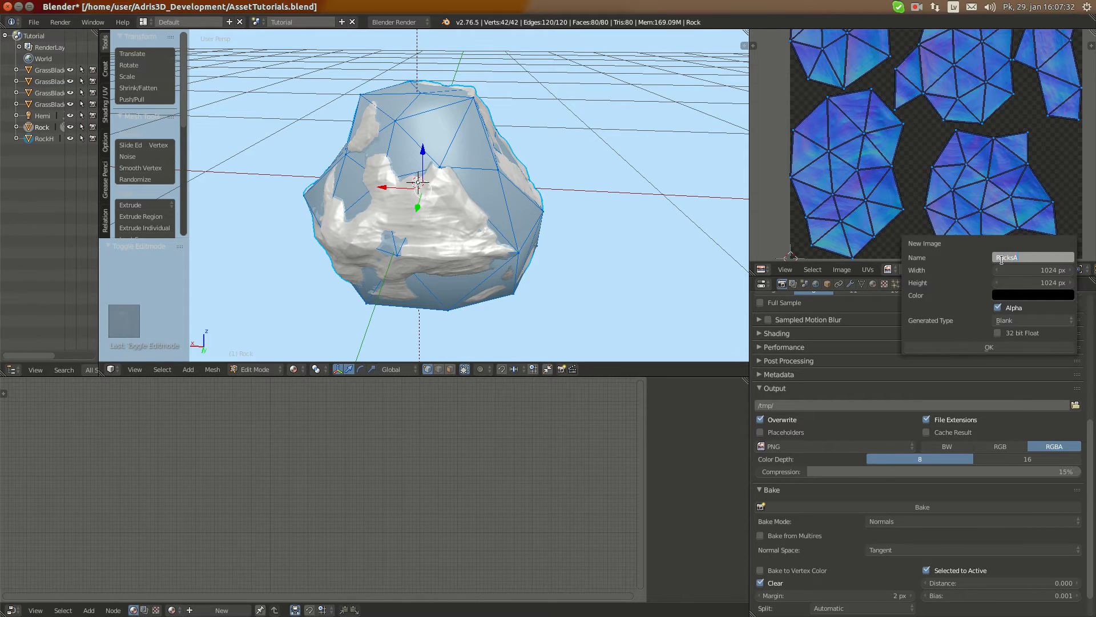
type("O")
left_click(1003, 345)
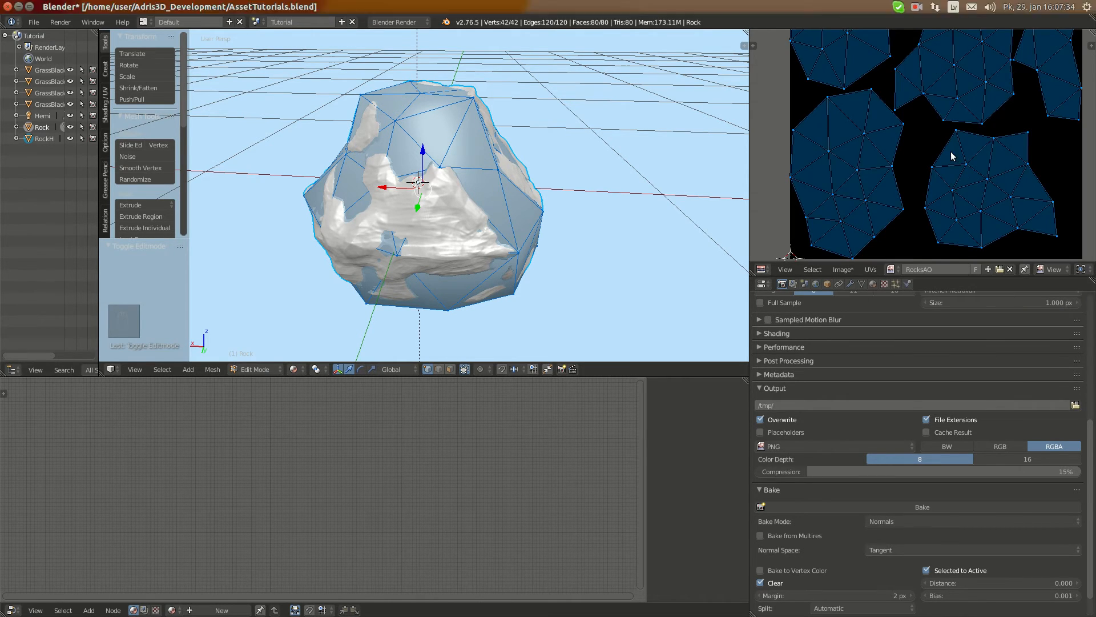
scroll(948, 154, "down", 1)
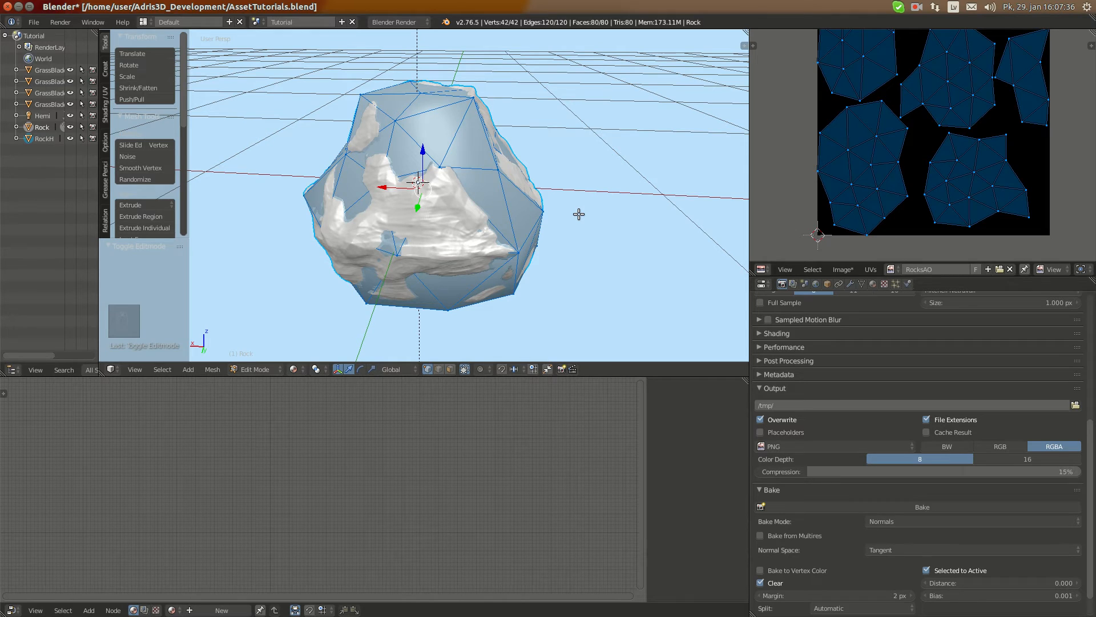
Return to Object Mode and set the bake mode to Ambient Occlusion
key("Tab")
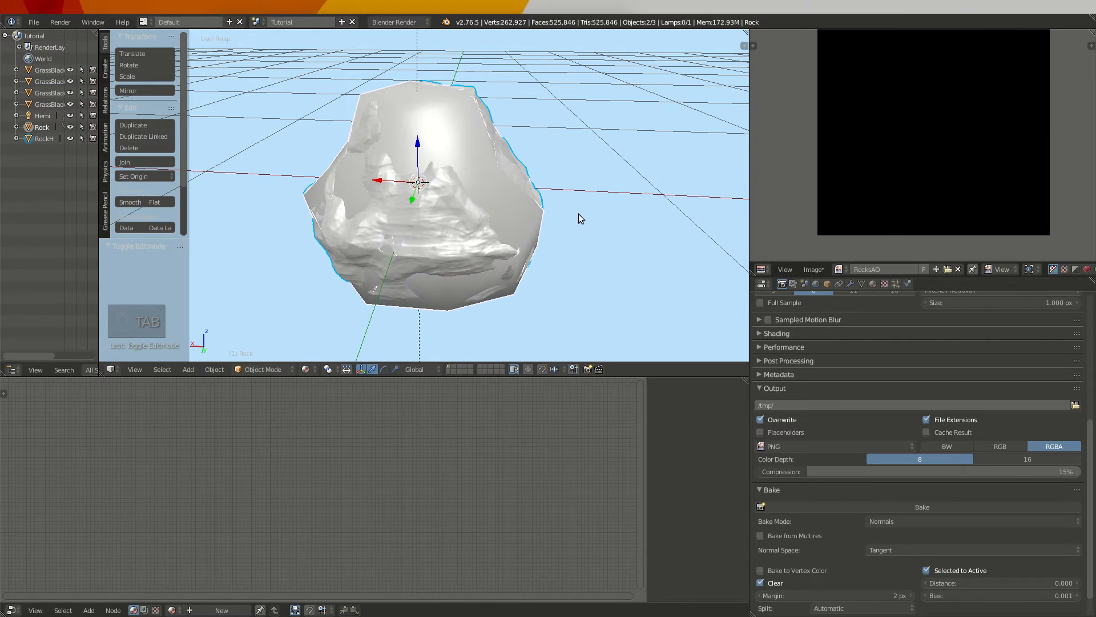
left_click(903, 519)
left_click(889, 493)
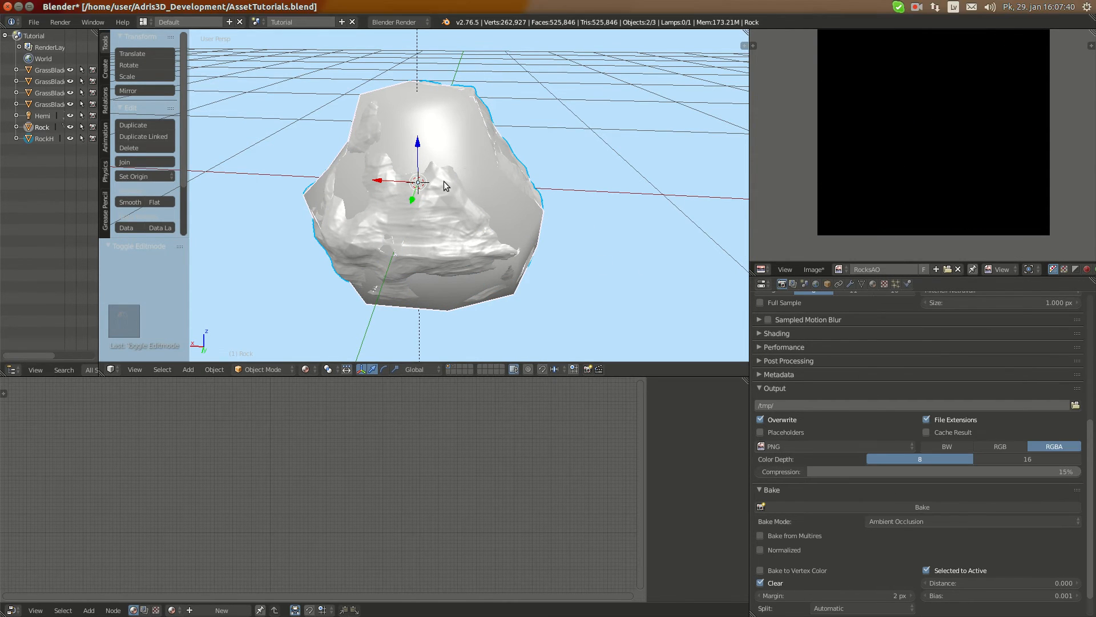
Enable Ambient Occlusion in the world settings and set its blend mode to Multiply
middle_click_drag(443, 180, 502, 207)
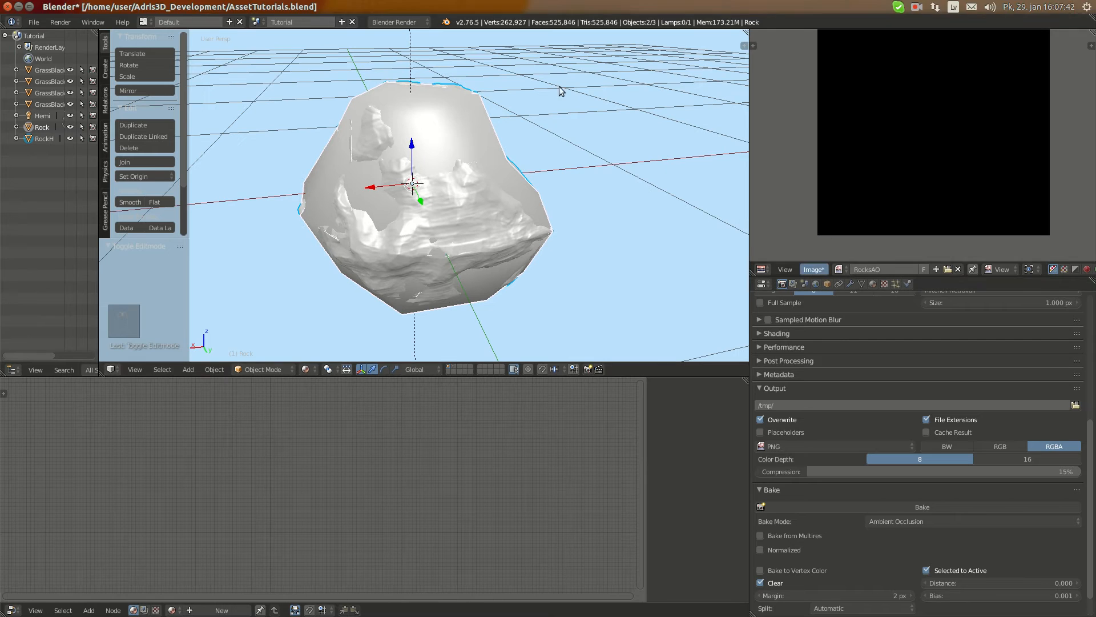
left_click(816, 284)
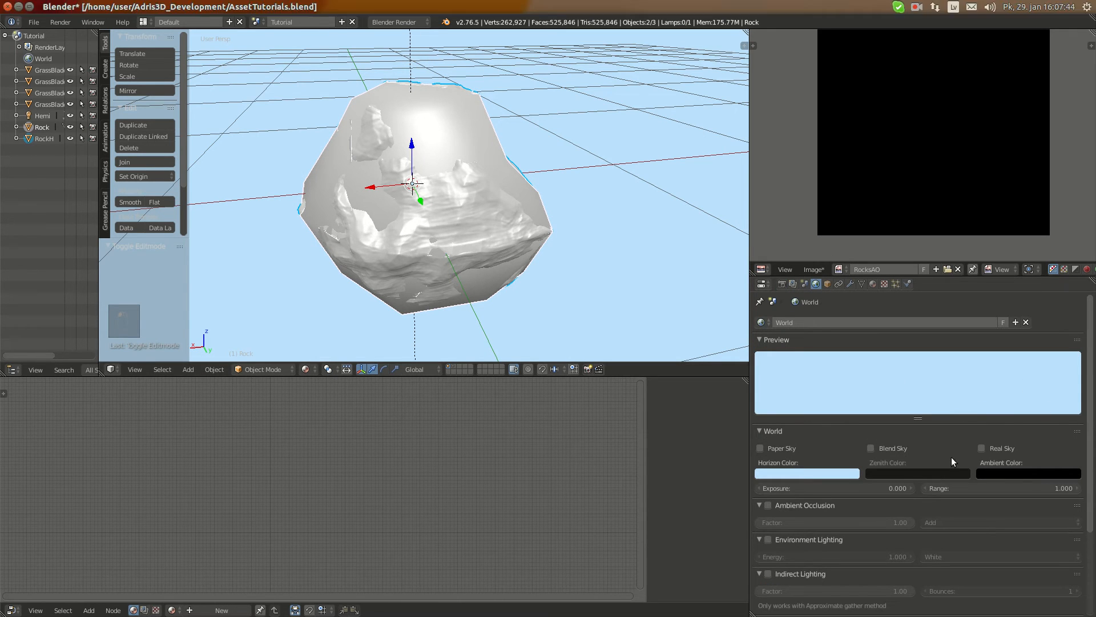
left_click(768, 505)
left_click(940, 521)
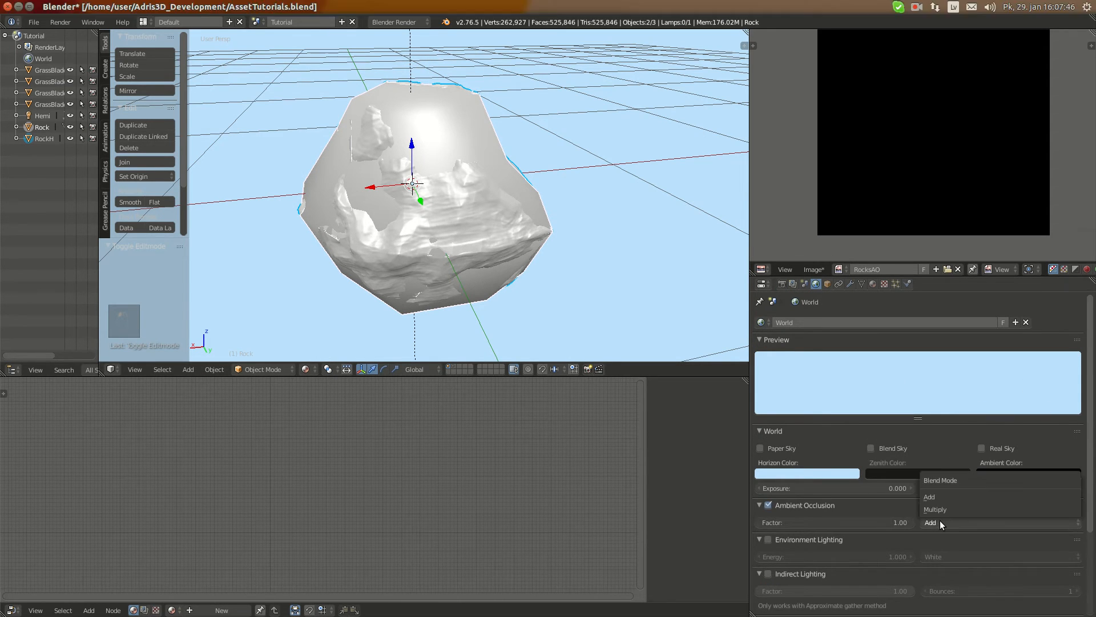
left_click(950, 510)
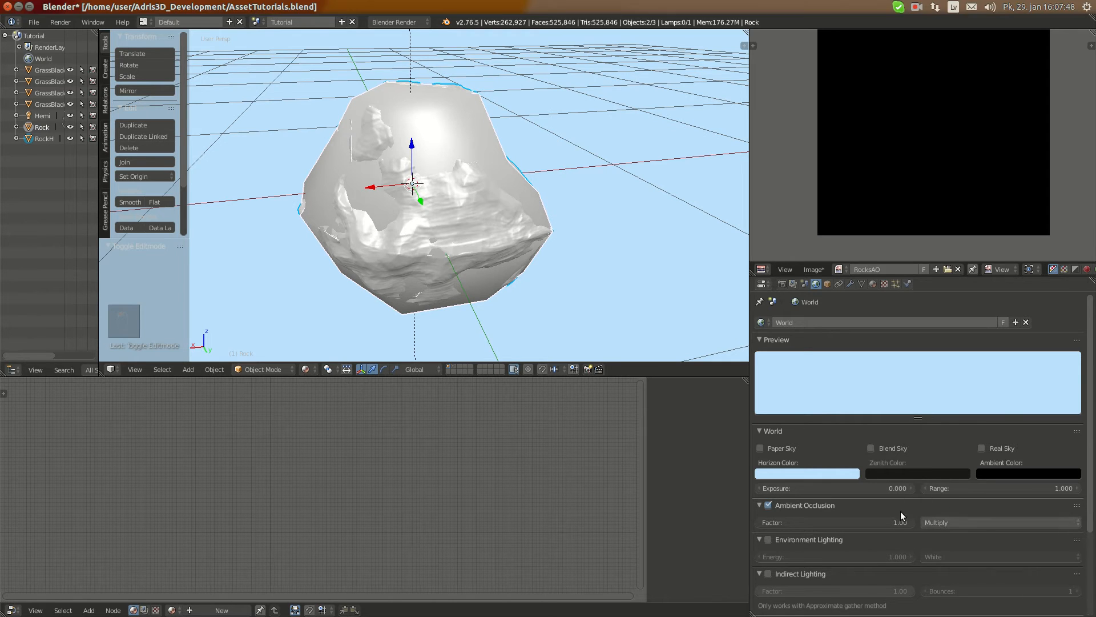
scroll(907, 520, "down", 5)
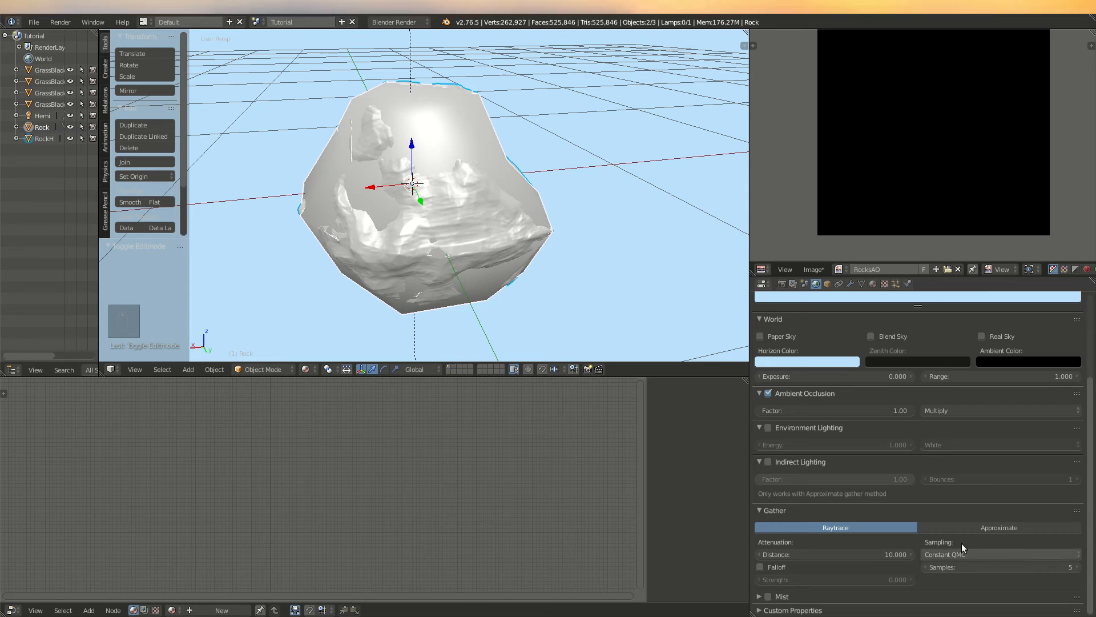
Set the ray-traced gather sampling to 16 samples in the world settings
left_click(1023, 563)
type("1")
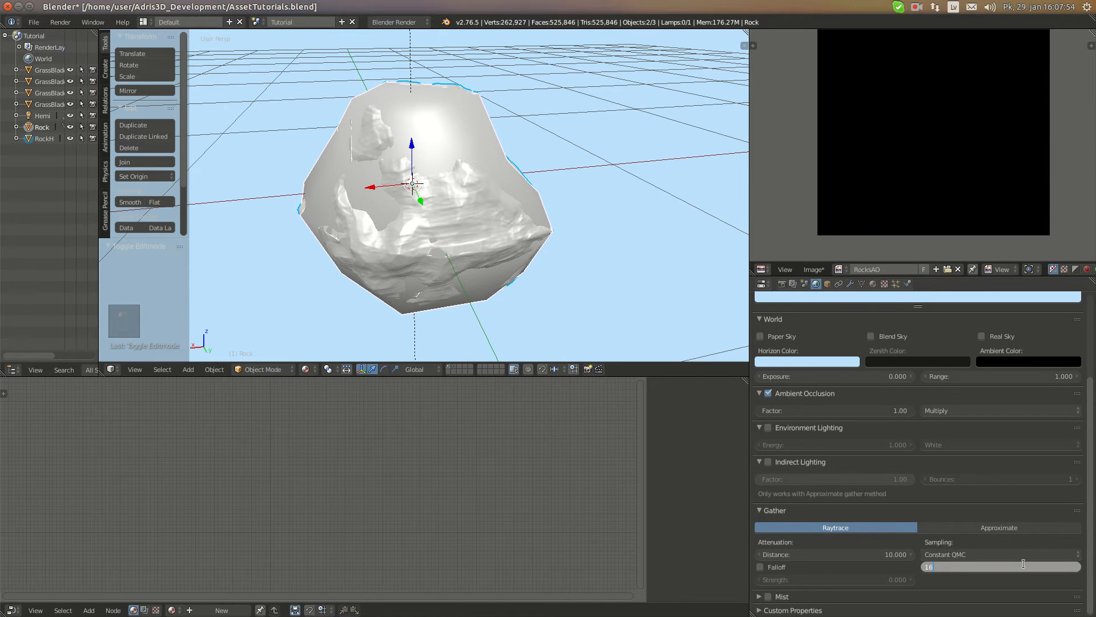
type("6")
key("Return")
Bake the ambient occlusion from RockH onto the Rock's RocksAO image
left_click(780, 285)
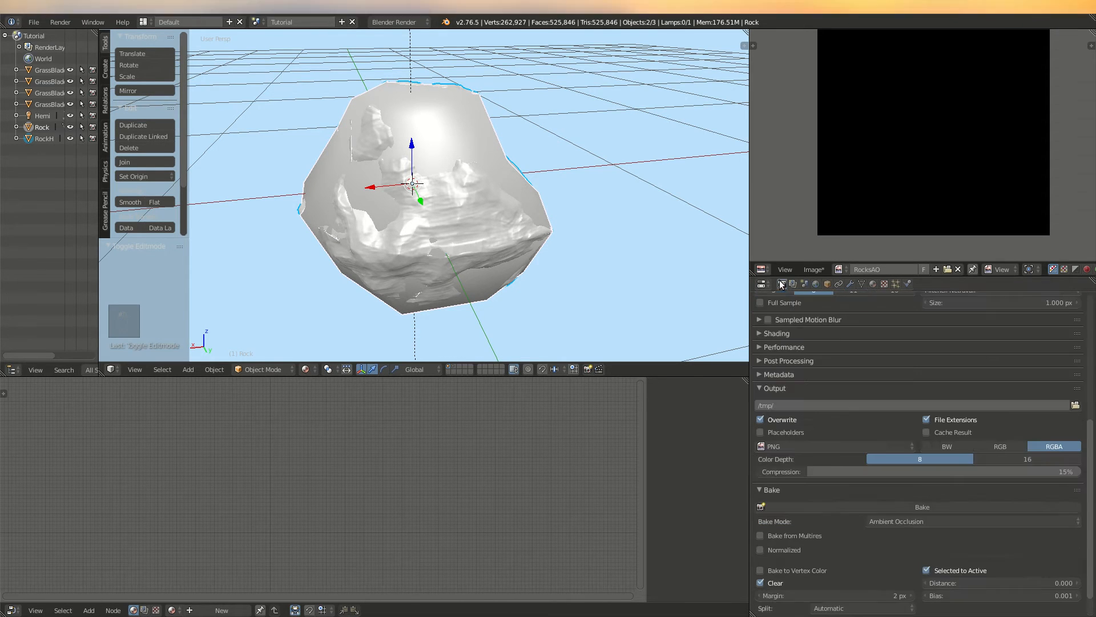
scroll(942, 526, "down", 5)
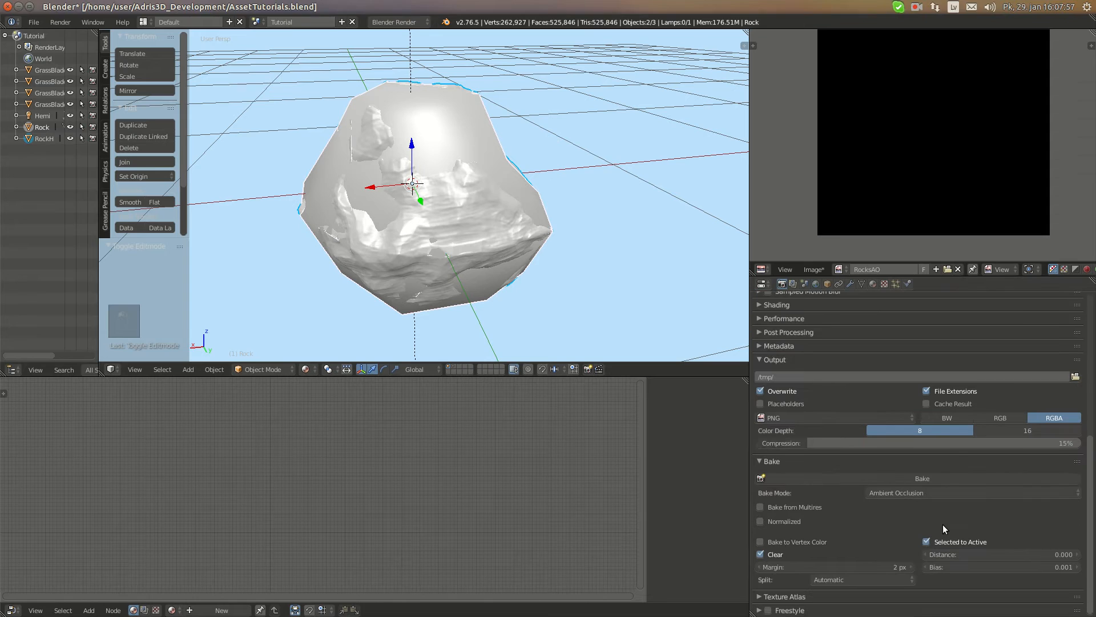
left_click(921, 477)
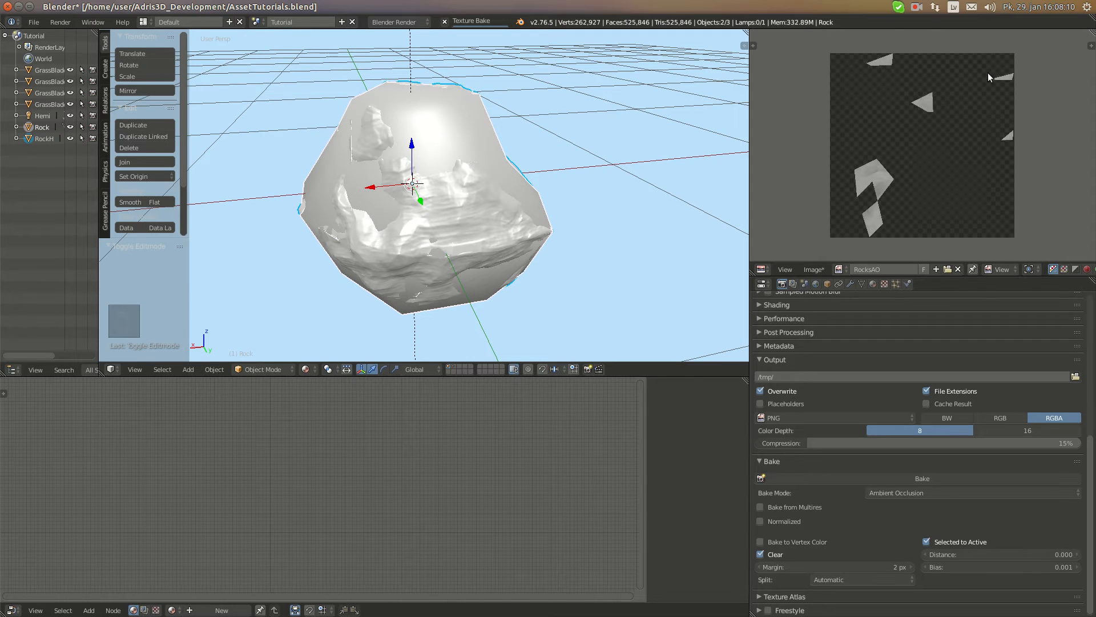
left_click(917, 6)
left_click(959, 29)
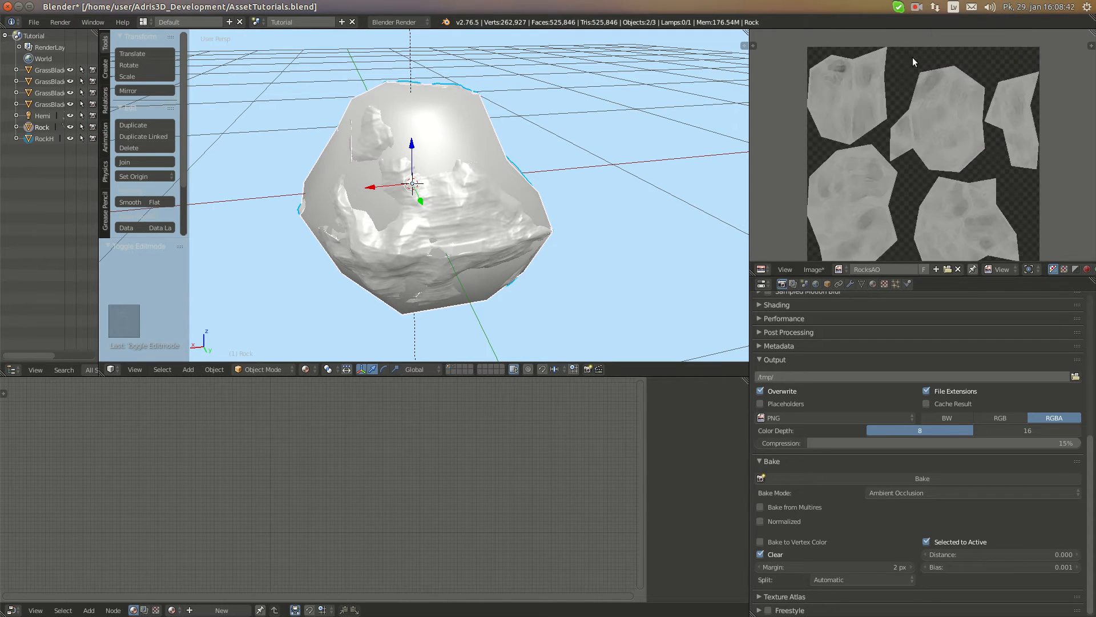
Inspect the baked ambient occlusion map up close and save it as RocksAO.png in the project folder
scroll(914, 148, "down", 2)
middle_click_drag(938, 135, 923, 118)
scroll(953, 130, "up", 2)
scroll(923, 119, "up", 3)
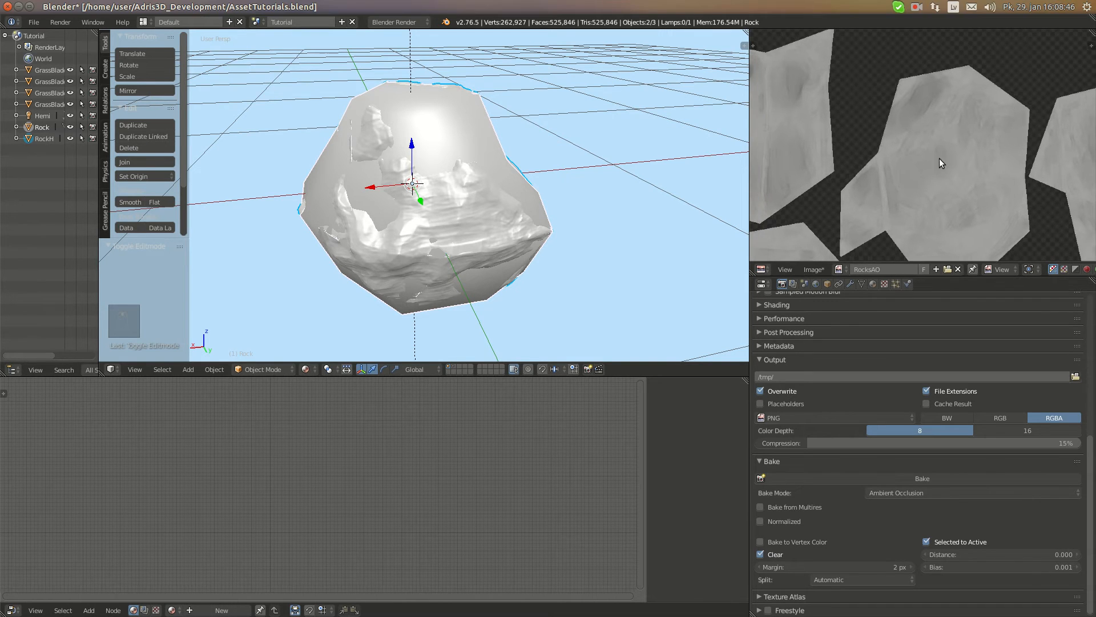
left_click(814, 269)
left_click(850, 176)
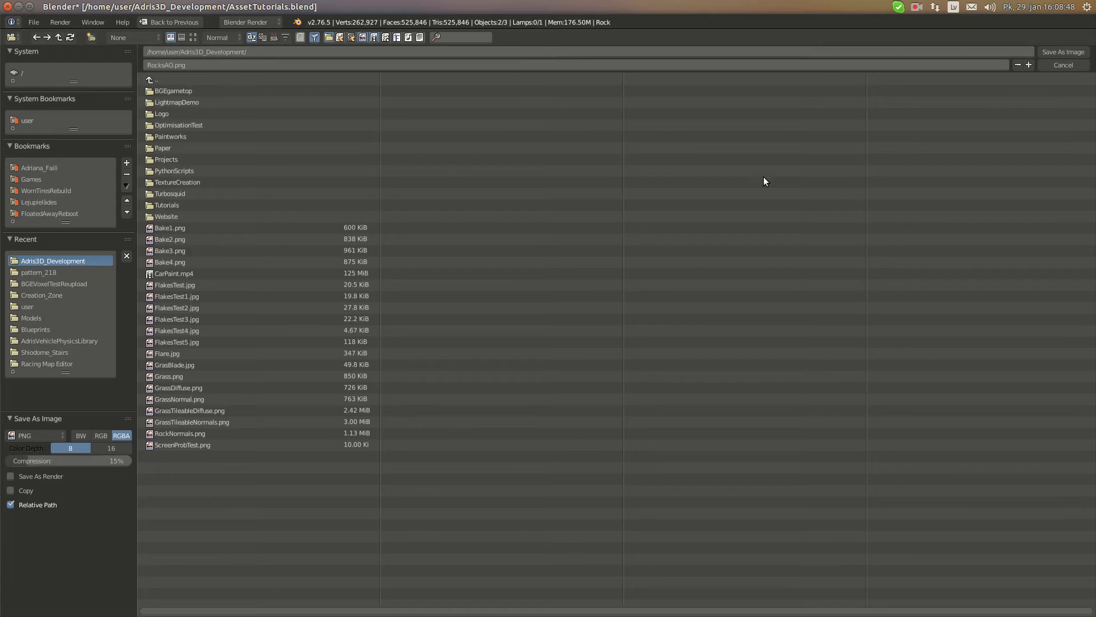
left_click(1074, 51)
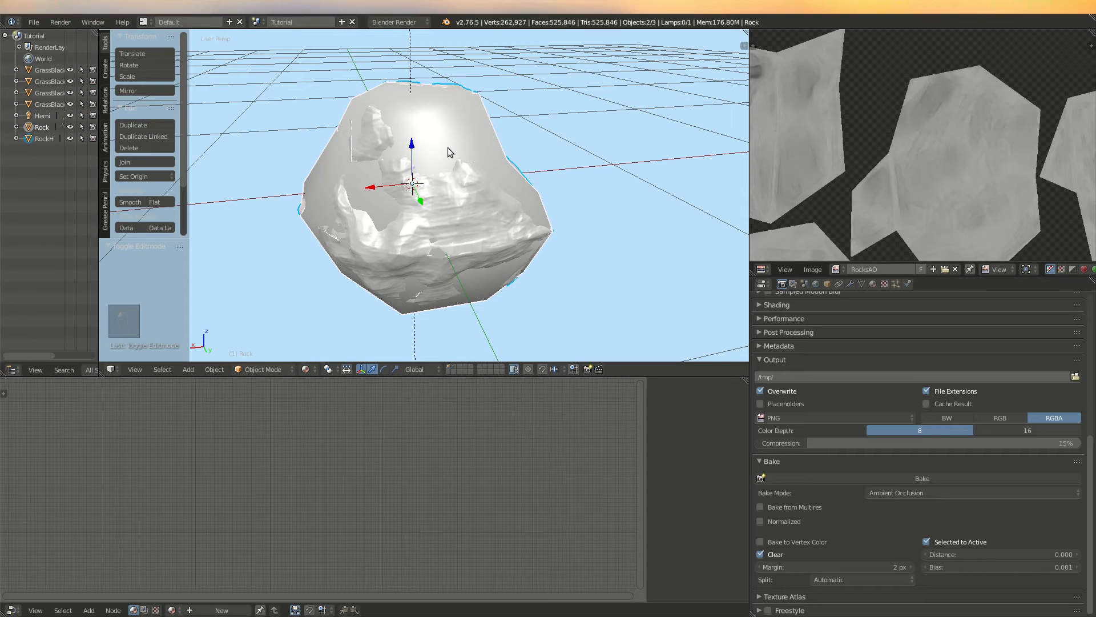
Move the high-poly RockH to layer 3, then select the low-poly Rock and frame it in the viewport
right_click(464, 173)
key("m")
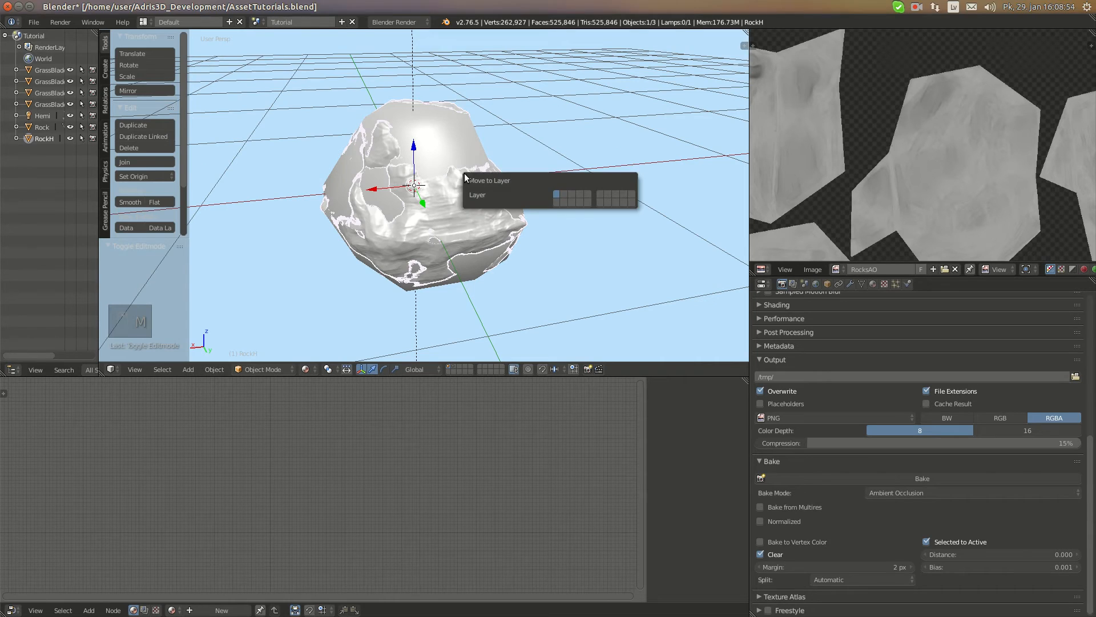
key("3")
right_click(485, 190)
key("KP_Decimal")
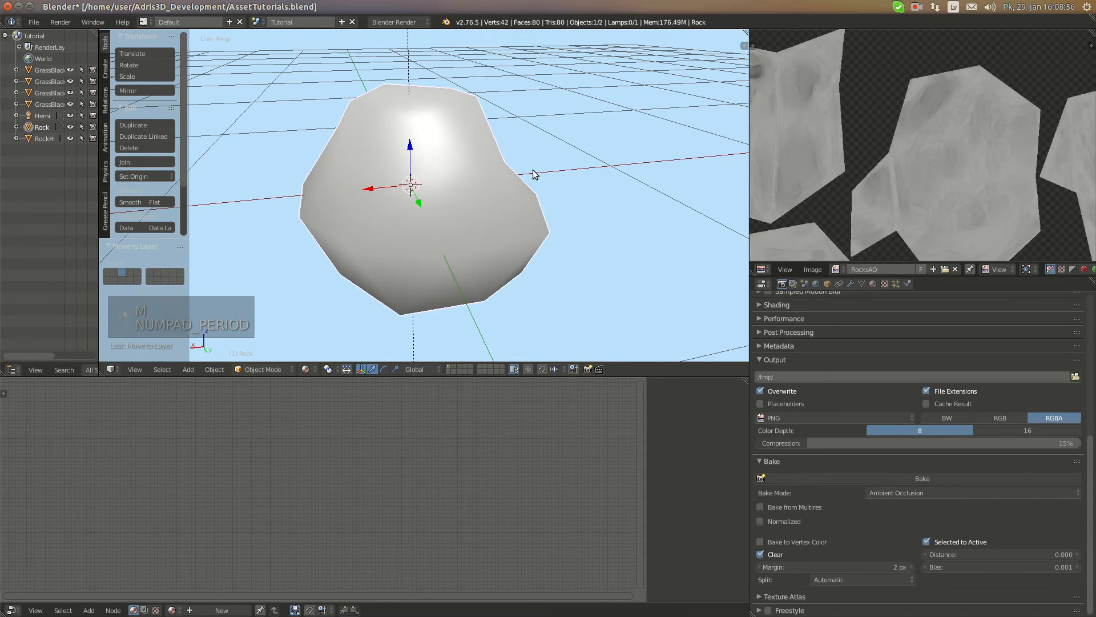
Create a new material for the low-poly Rock and name it Rock
left_click(828, 284)
left_click(872, 284)
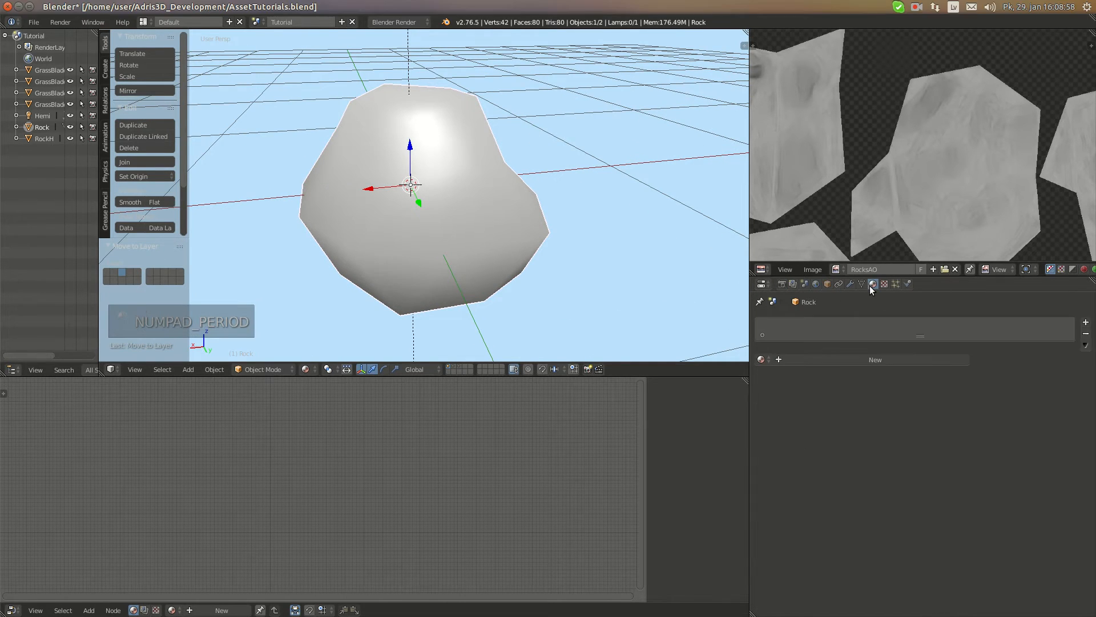
left_click(833, 361)
left_click(833, 360)
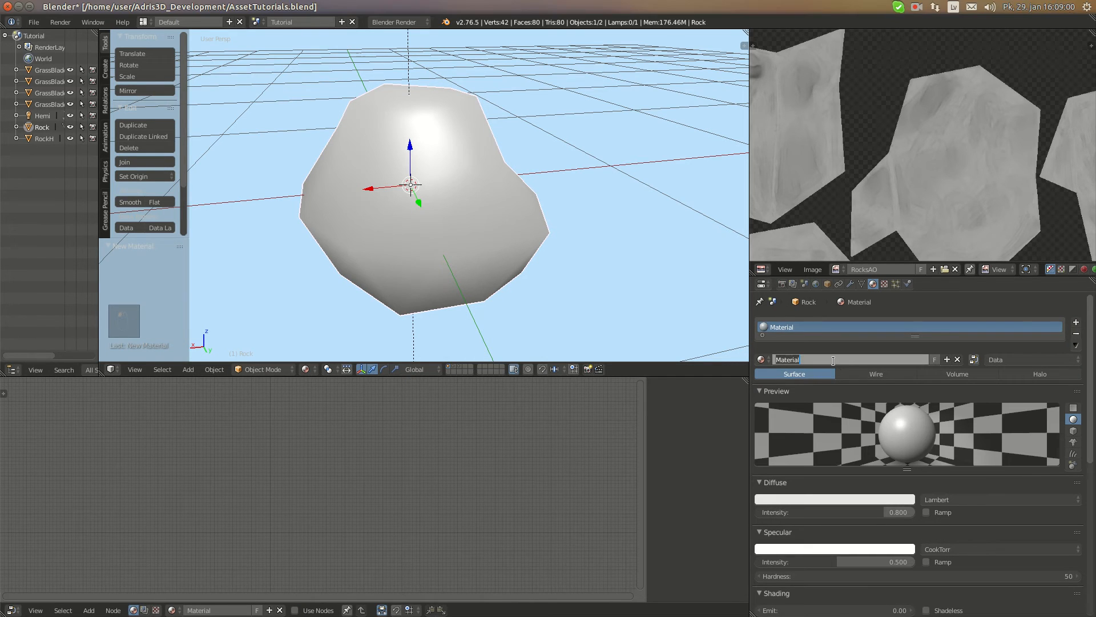
key("Return")
Give the Rock material a pure white diffuse color at intensity 1.000 and set its specular intensity to 0.000
left_click_drag(865, 512, 888, 498)
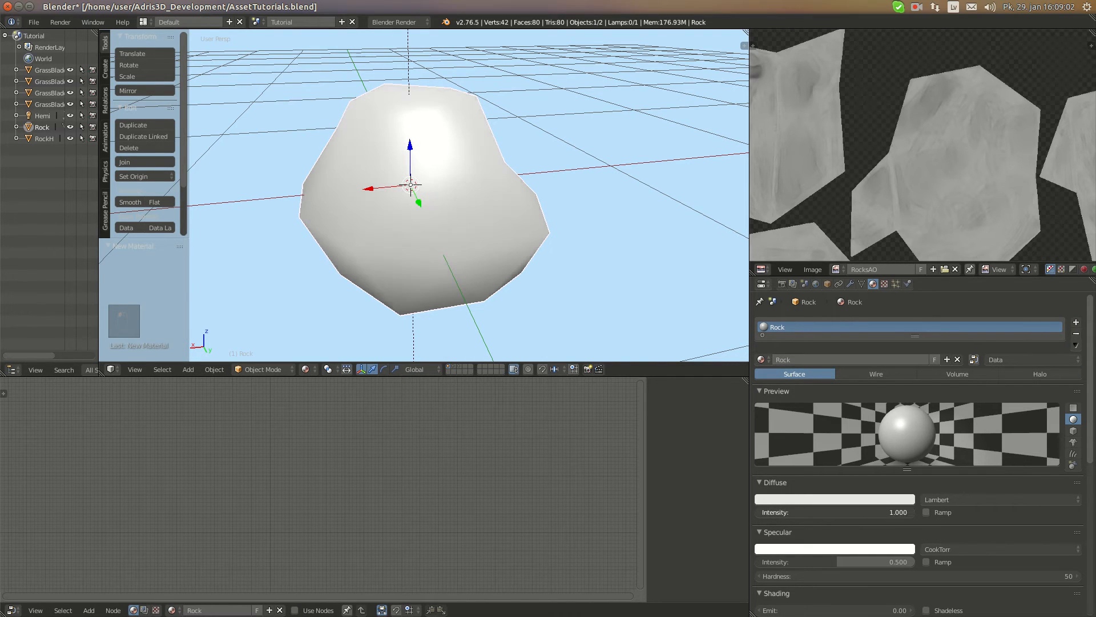
left_click(889, 498)
left_click(845, 499)
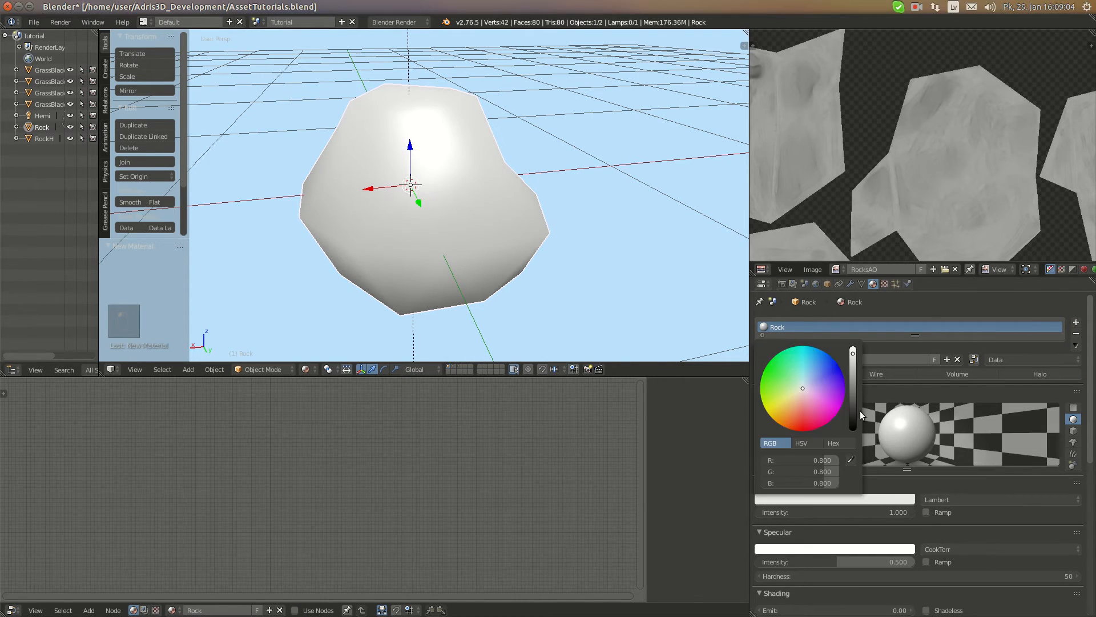
left_click_drag(855, 350, 856, 345)
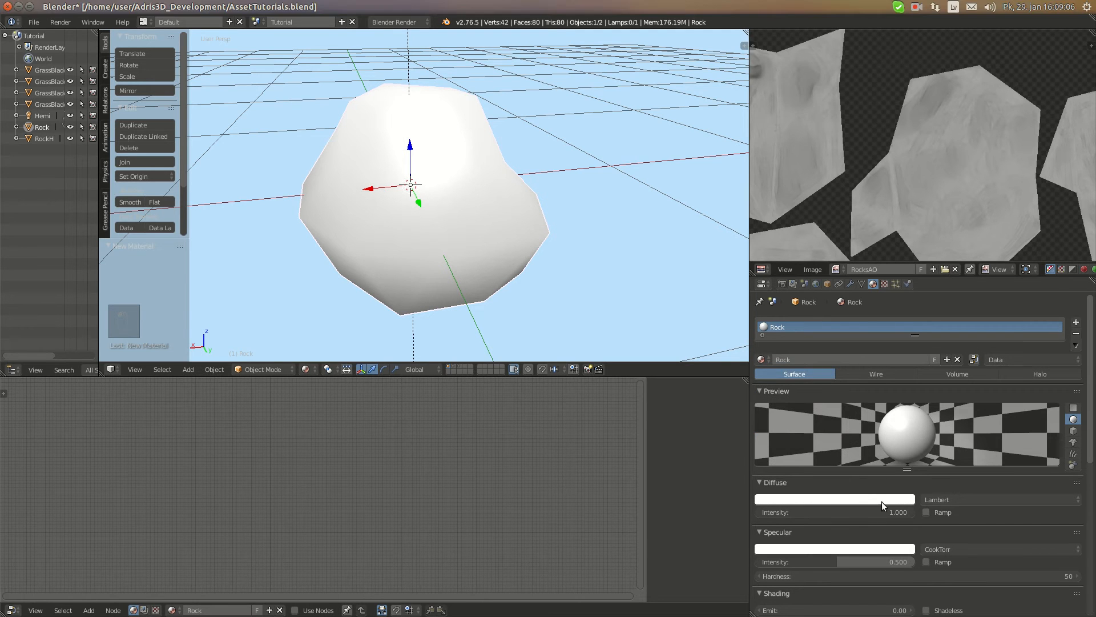
left_click_drag(832, 556, 759, 557)
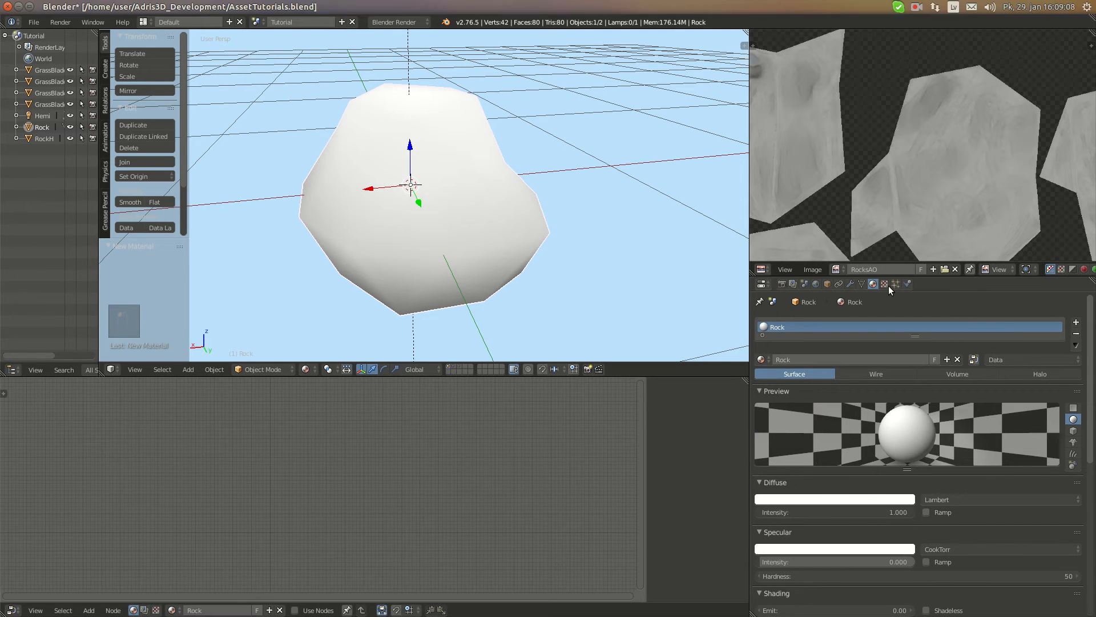
Add an image texture named RockNormals to the Rock material and assign the RockNormals image to it
left_click(885, 284)
left_click(824, 408)
left_click(821, 409)
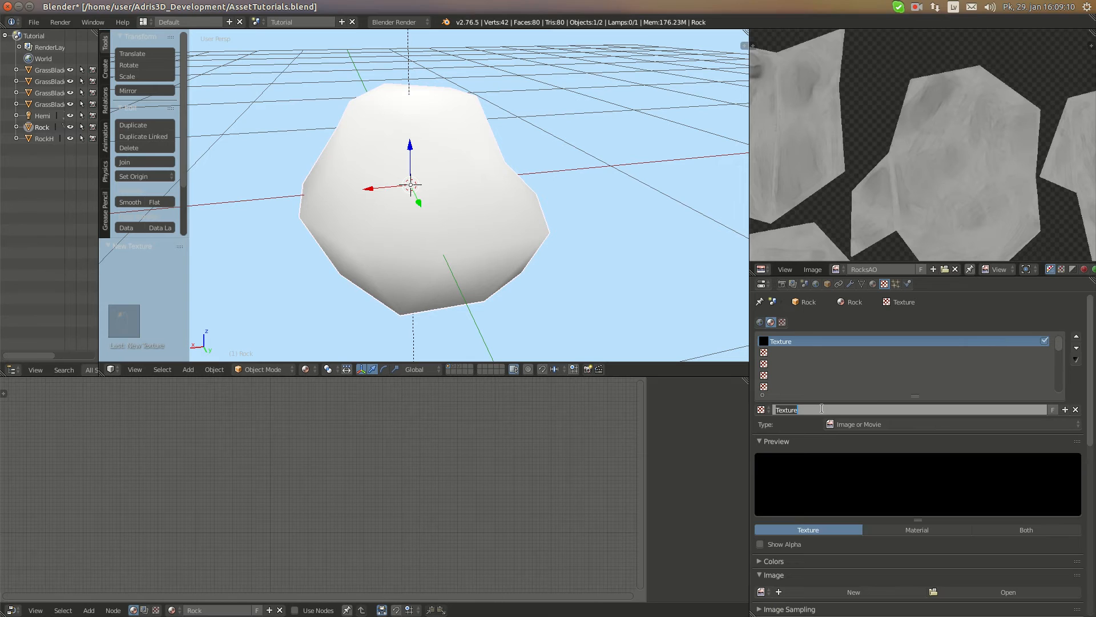
type("RockNormals")
key("Return")
scroll(813, 499, "down", 5)
left_click(759, 478)
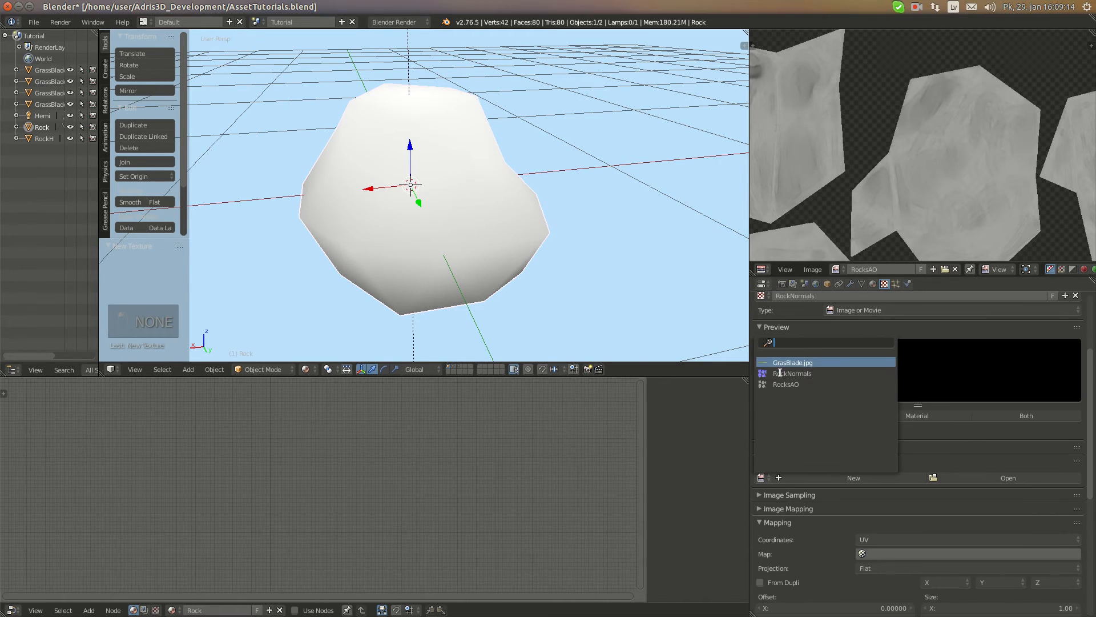
left_click(799, 373)
Switch the RockNormals texture's influence from diffuse color to geometry normal
middle_click_drag(393, 121, 454, 207)
scroll(835, 427, "down", 15)
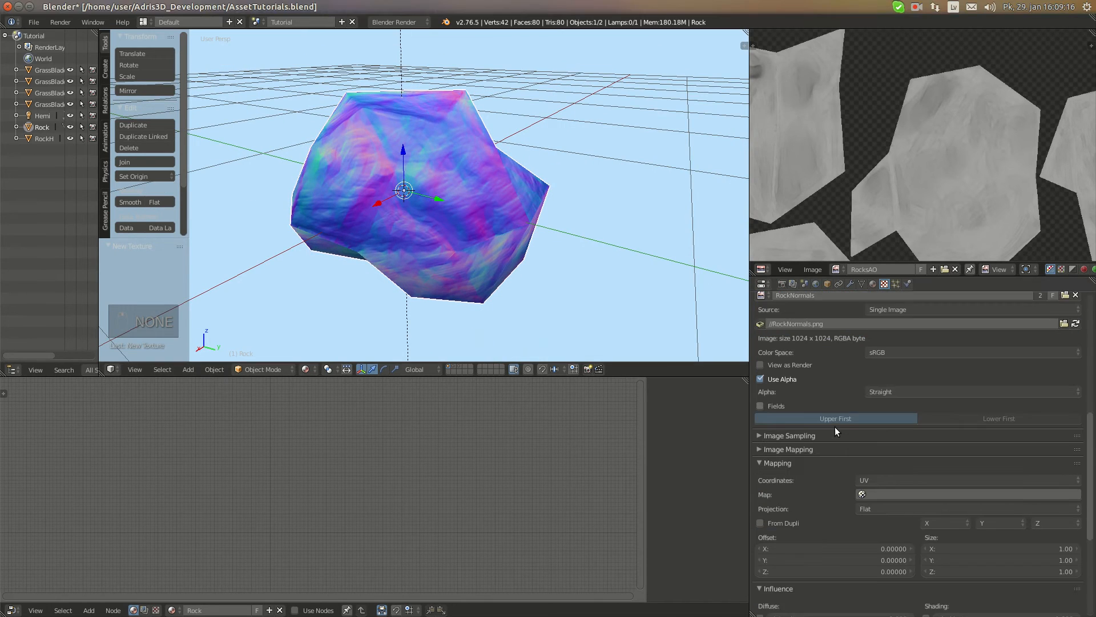
left_click(760, 444)
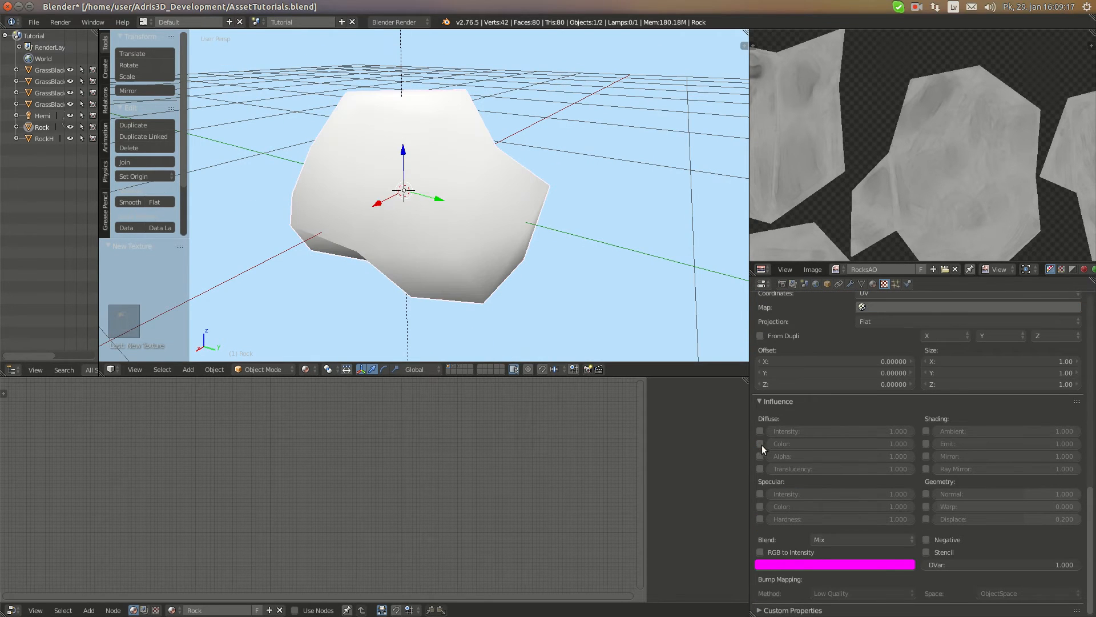
left_click(924, 492)
middle_click_drag(504, 173, 404, 211)
scroll(405, 211, "up", 4)
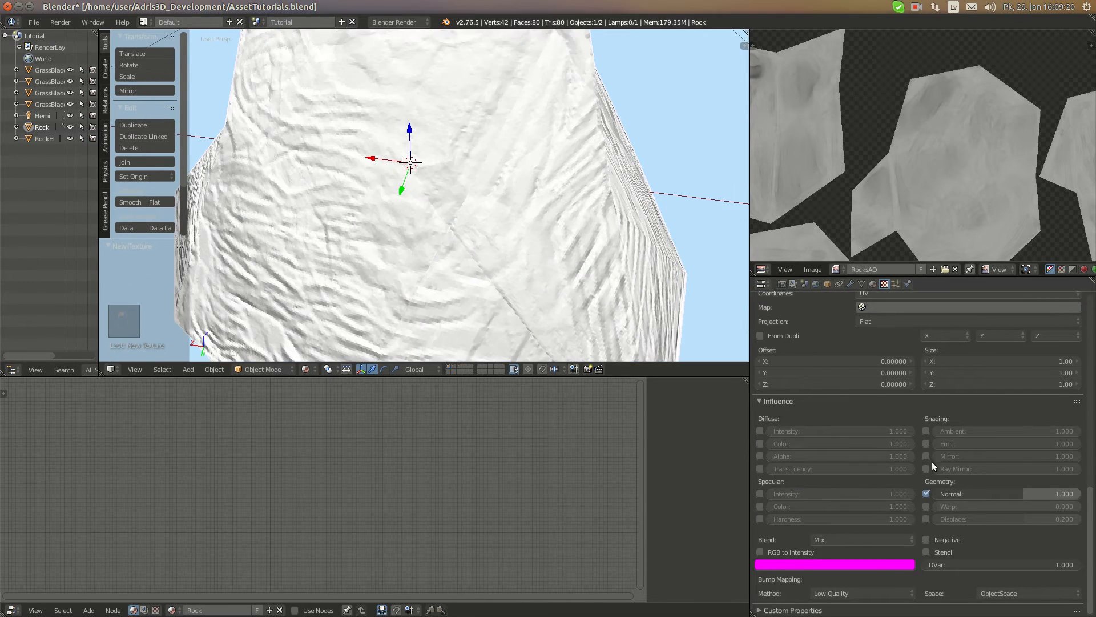
Enable the Normal Map option in the RockNormals texture's image sampling settings
scroll(798, 434, "up", 5)
left_click(775, 376)
left_click(927, 379)
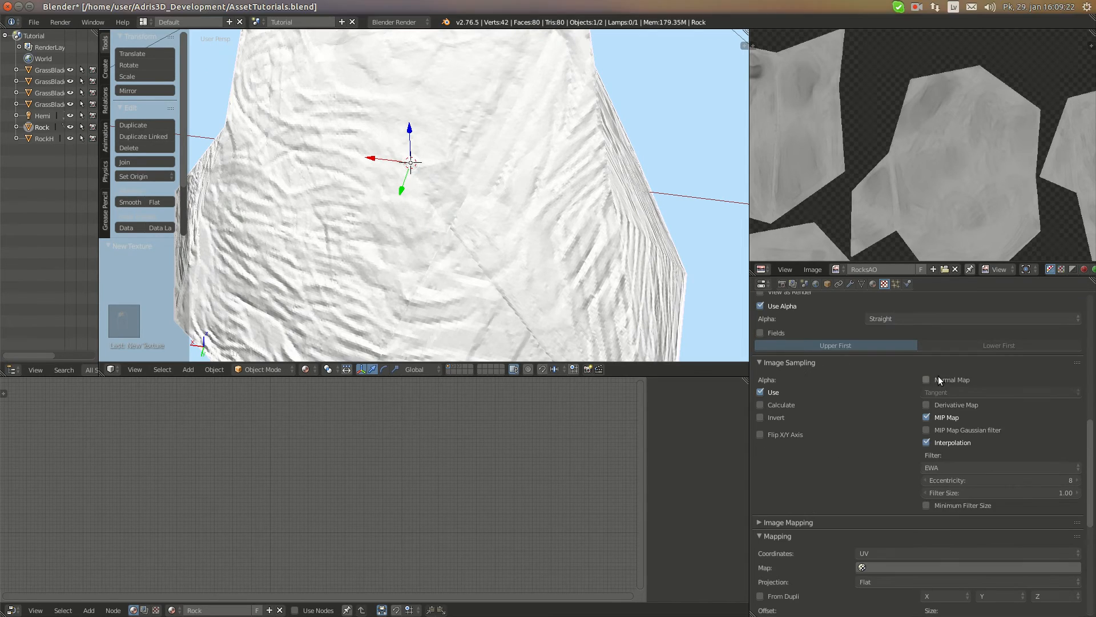
left_click(789, 376)
scroll(454, 219, "down", 5)
Examine the low-poly Rock's normal-mapped shading from several angles
middle_click_drag(454, 219, 465, 89)
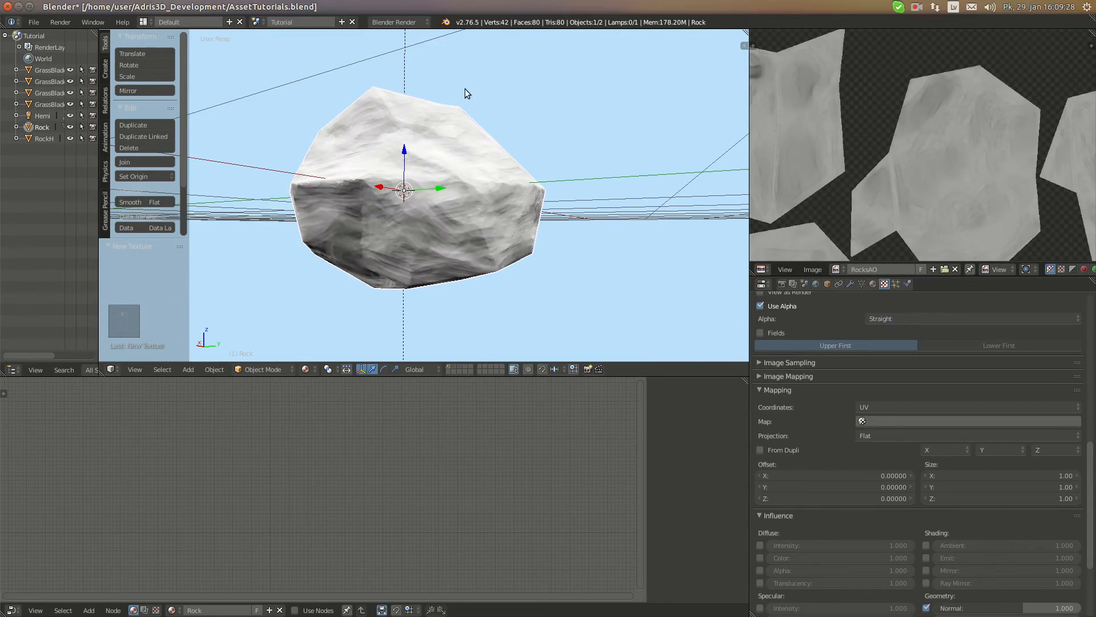
middle_click_drag(465, 185, 593, 200)
scroll(282, 262, "down", 4)
scroll(630, 162, "up", 5)
scroll(953, 394, "up", 16)
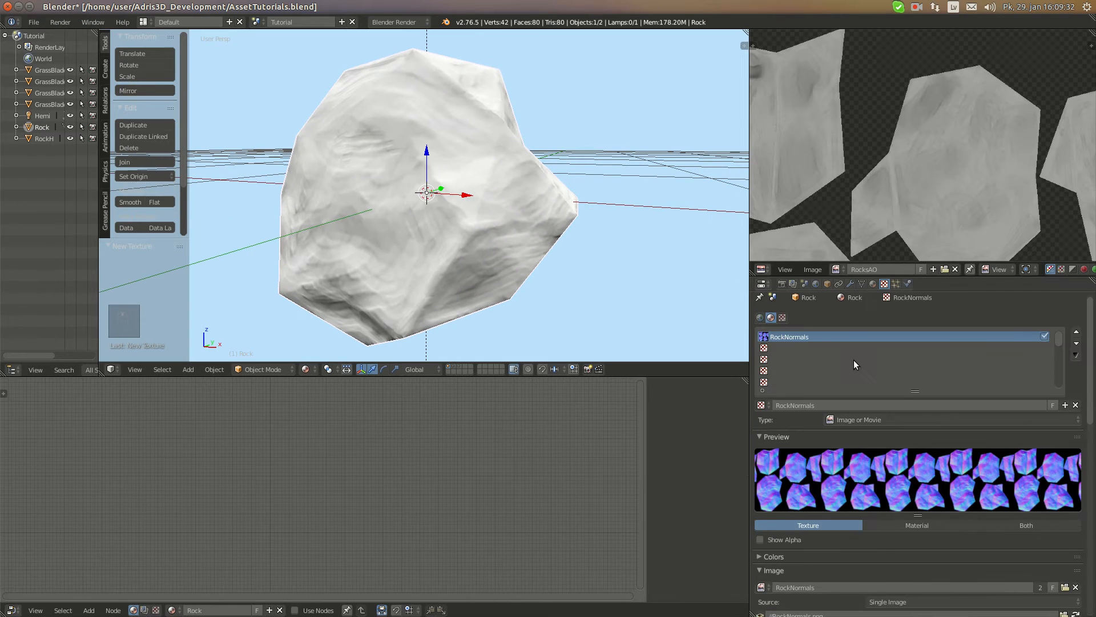
scroll(954, 337, "up", 1)
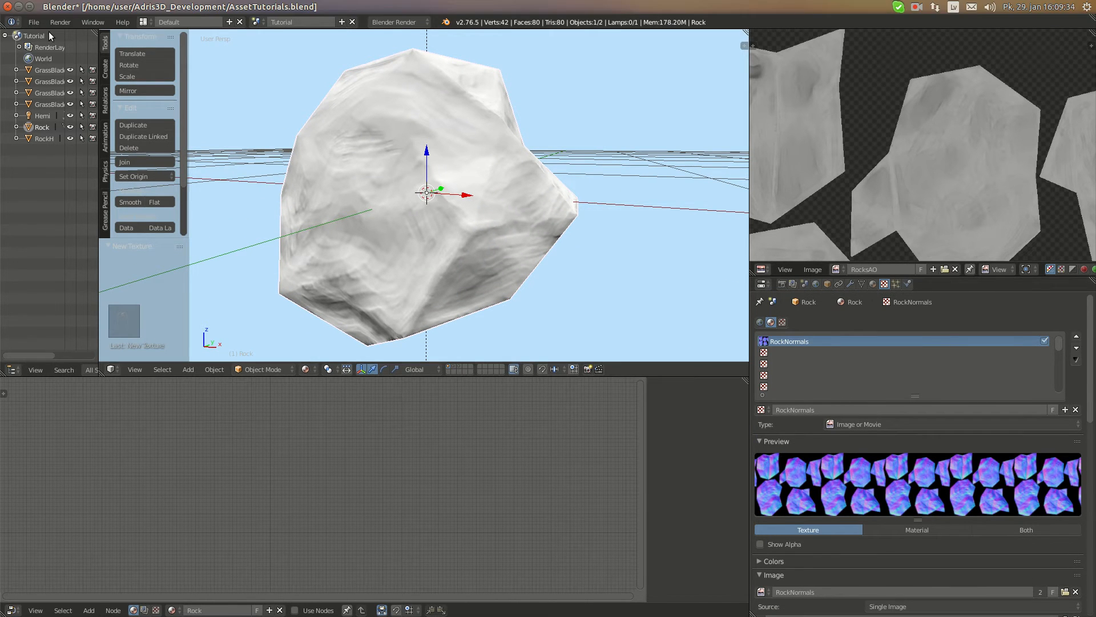
middle_click_drag(515, 191, 399, 194)
Switch to GIMP and maximize its empty image window
mouse_move(25, 228)
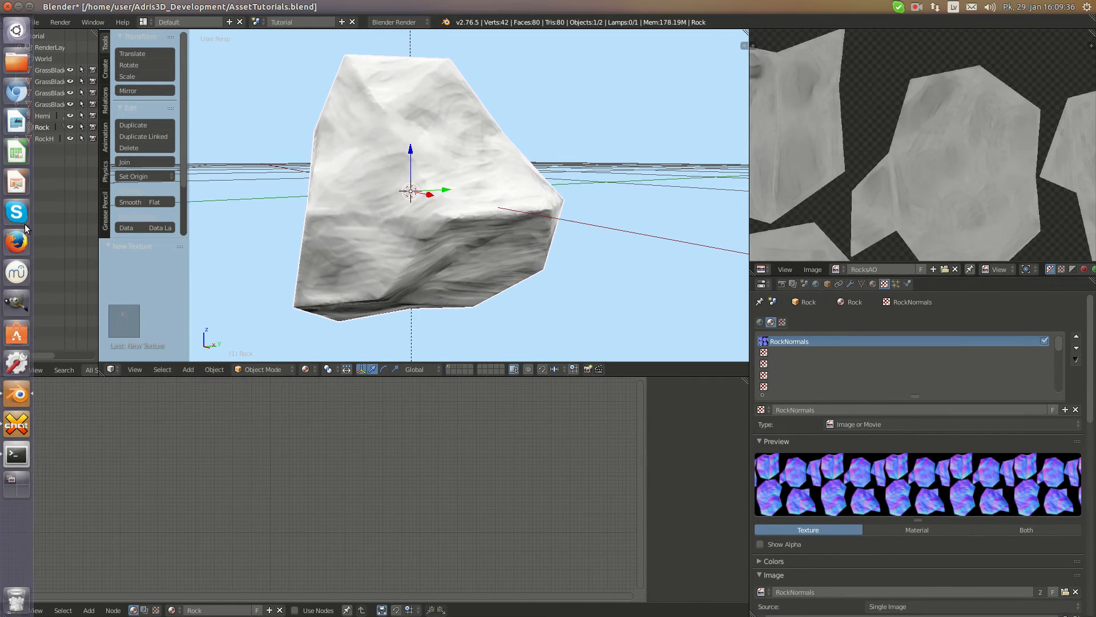
left_click(8, 309)
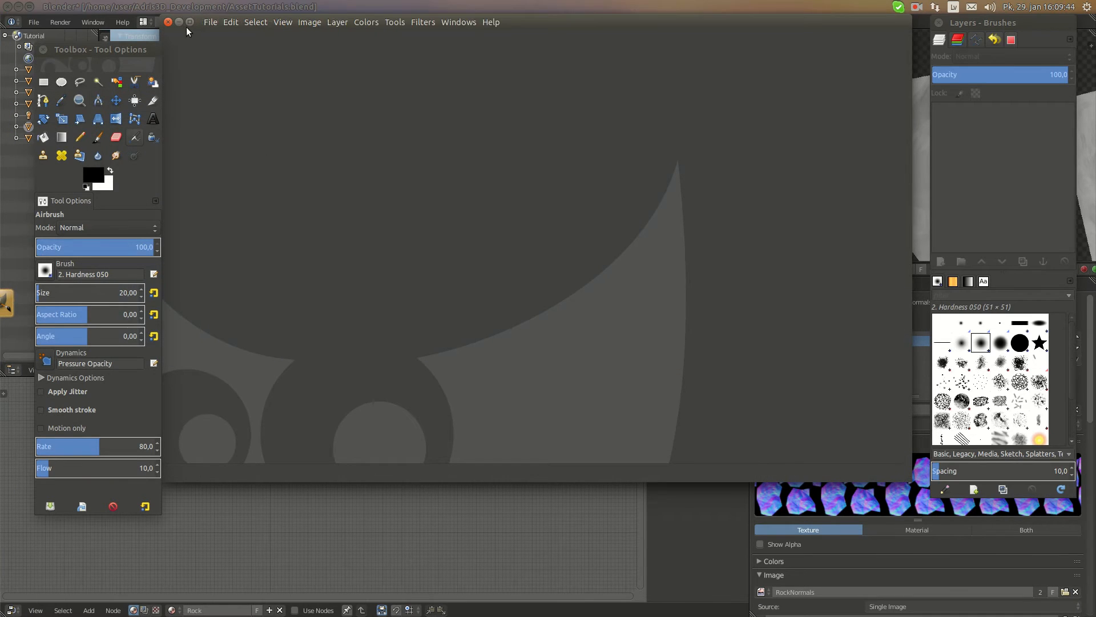
left_click(189, 22)
left_click(44, 6)
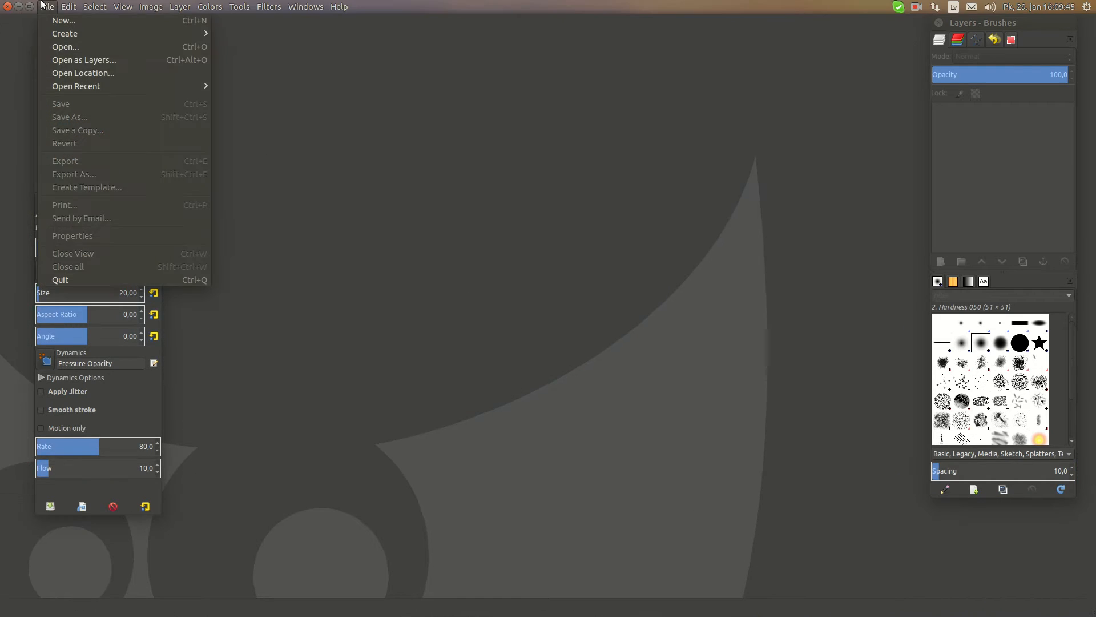
left_click(483, 141)
mouse_move(31, 78)
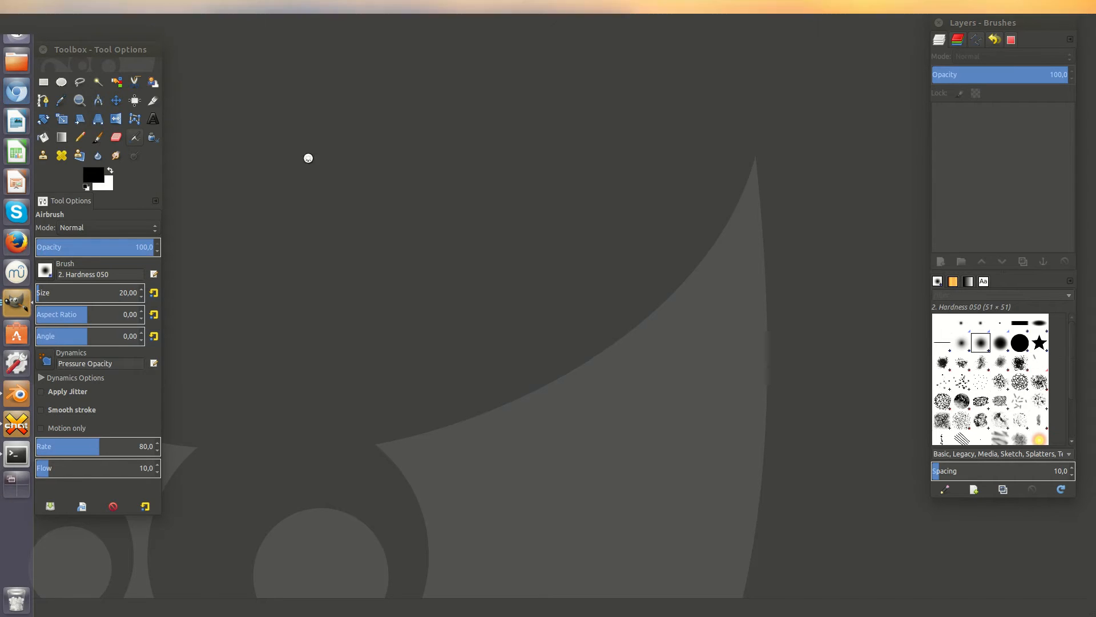
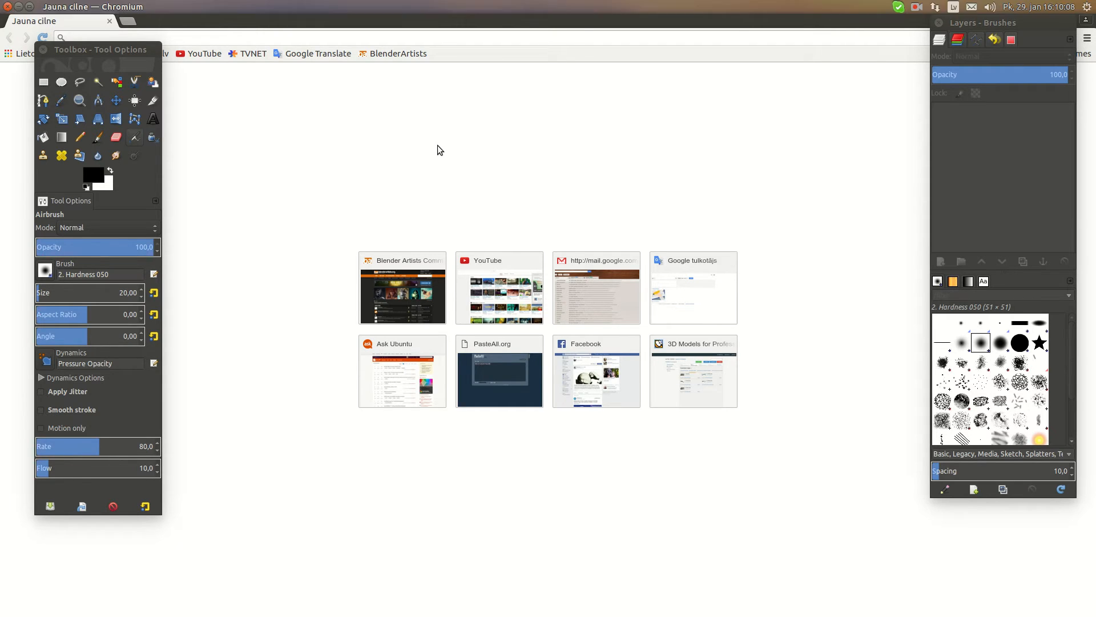
Search the web for "rock texture"
type("roc")
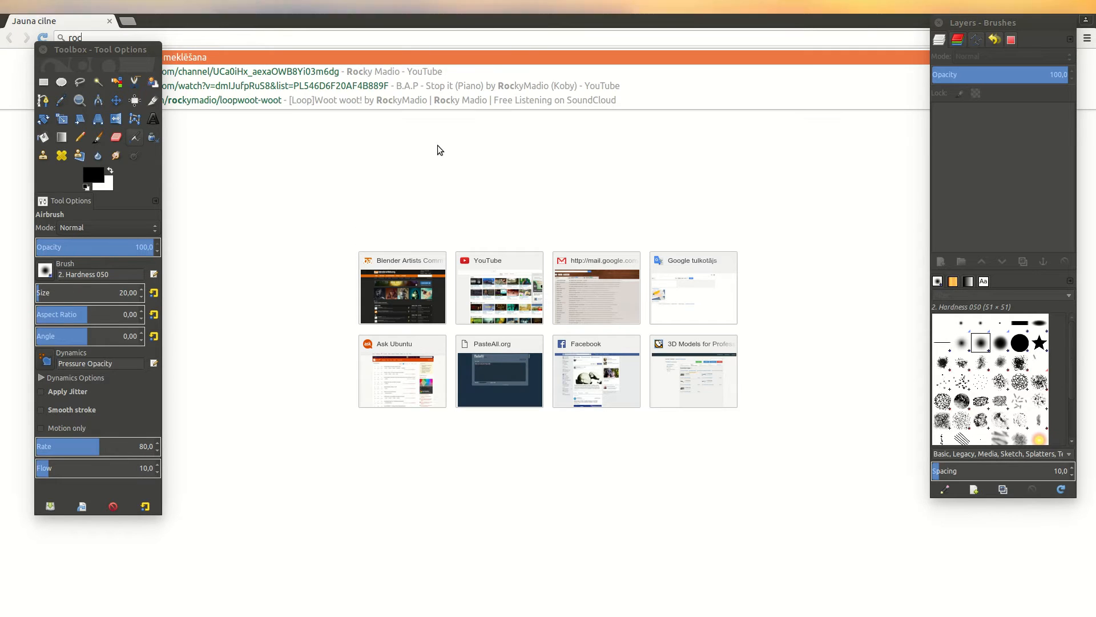
type("k texture")
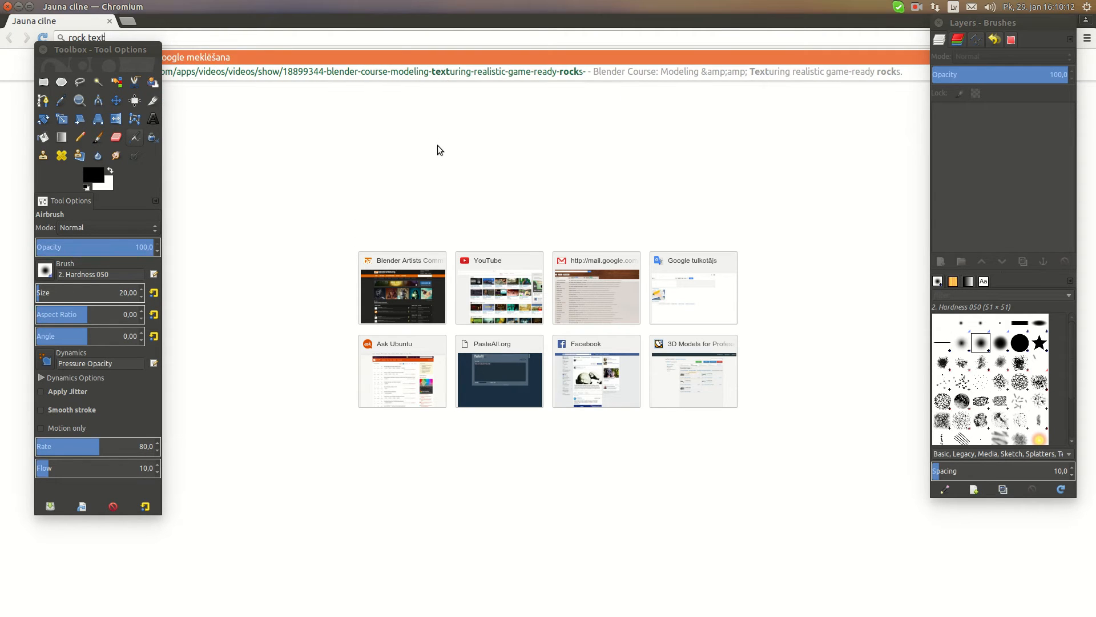
key("Return")
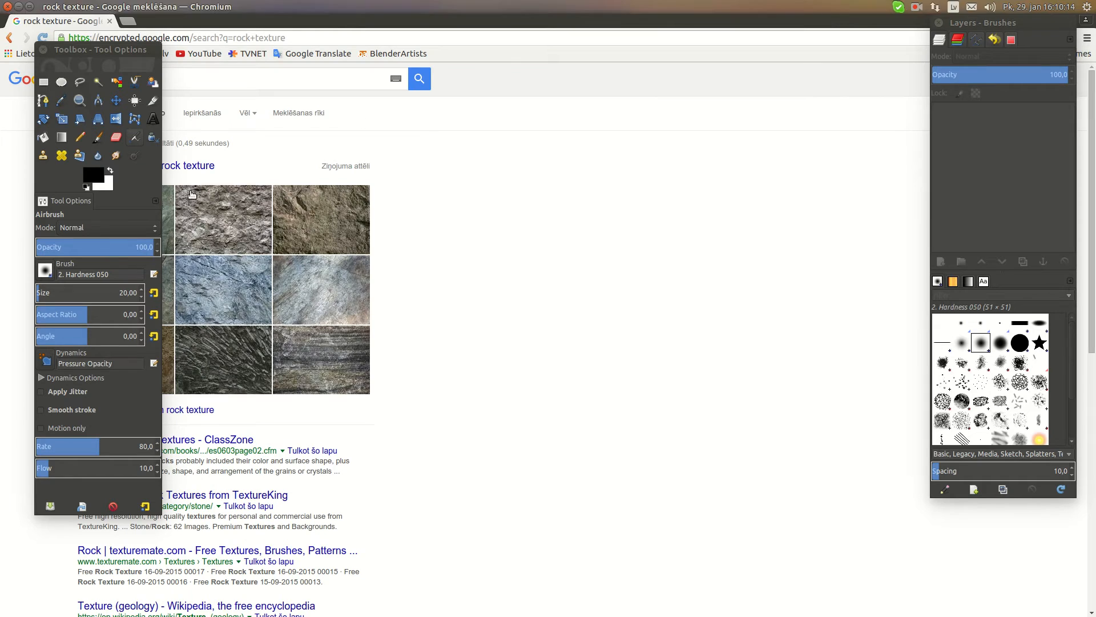
Switch to GIMP and reposition its floating Layers - Brushes dock and toolbox clear of the window edges
left_click(17, 297)
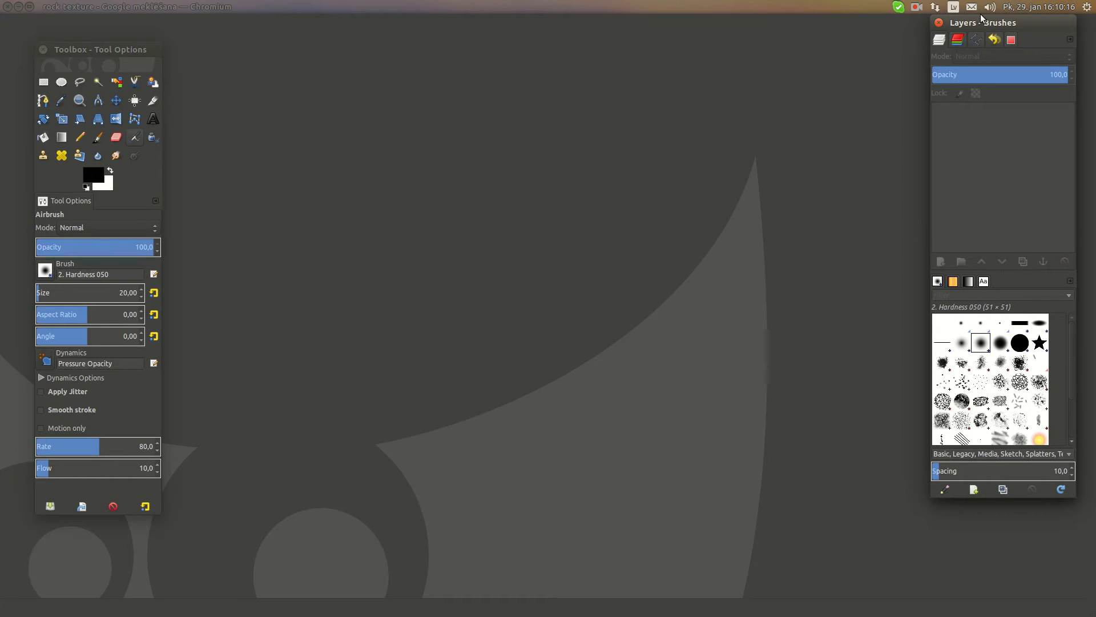
left_click_drag(981, 24, 981, 47)
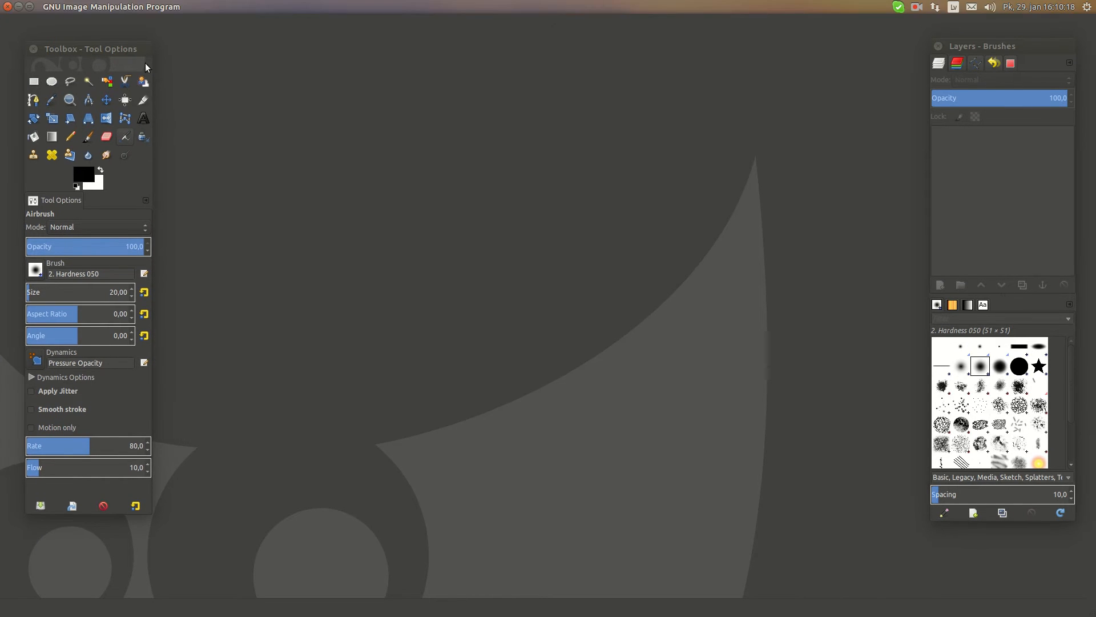
Switch back to Chromium, show the image results for rock texture, and preview the Black Rock Texture image
left_click(13, 95)
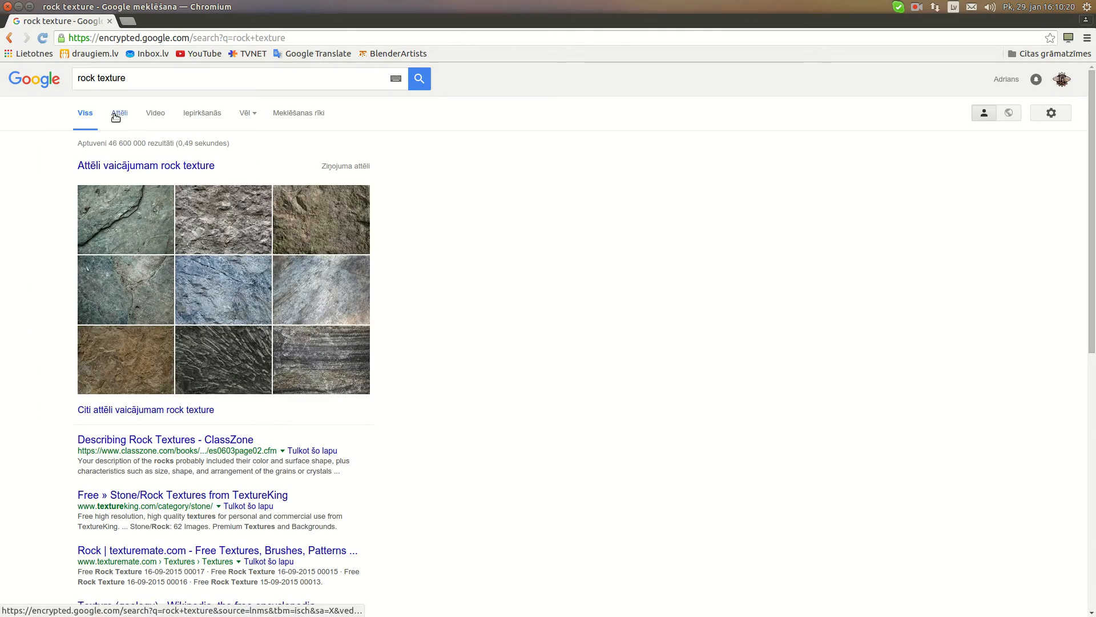
left_click(117, 114)
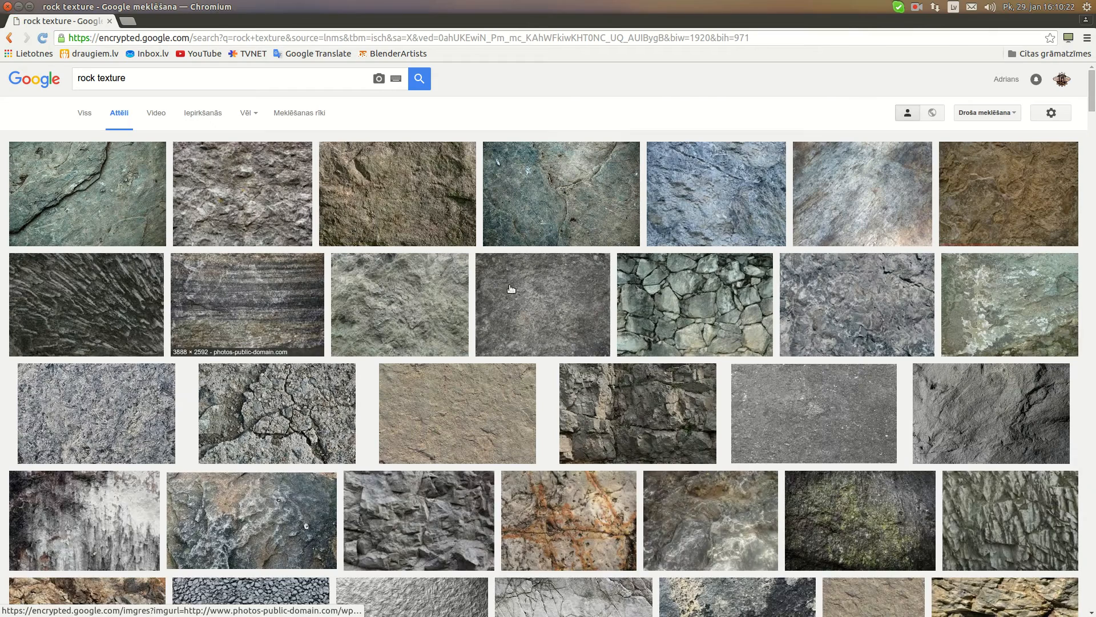
left_click(550, 301)
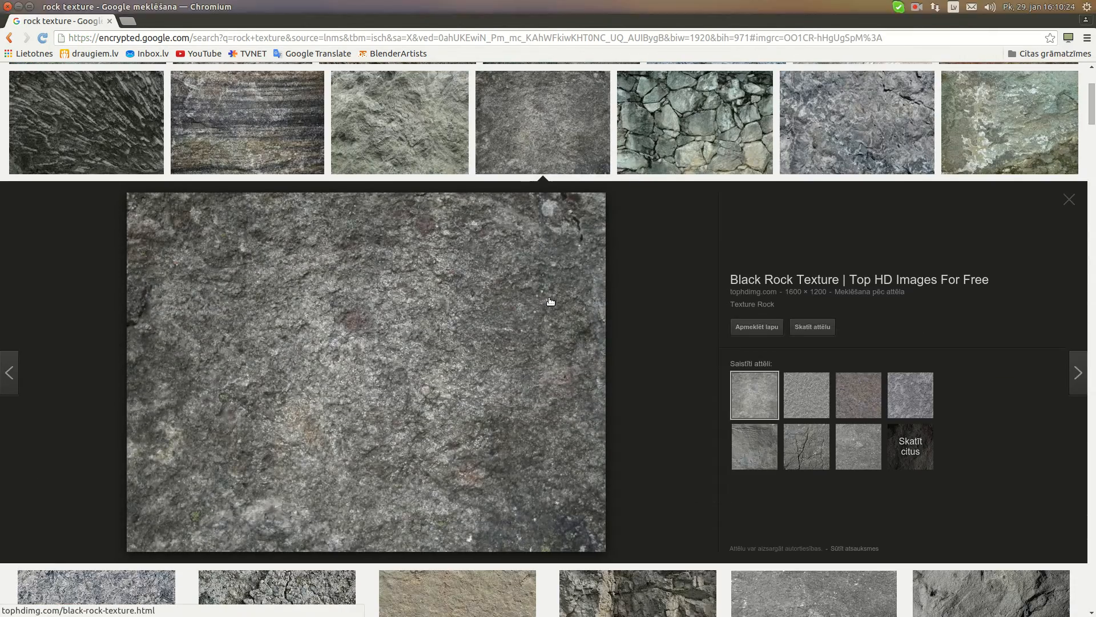
Compare the related rock texture previews to find a suitable base image for the diffuse texture
scroll(411, 333, "down", 2)
scroll(402, 365, "up", 4)
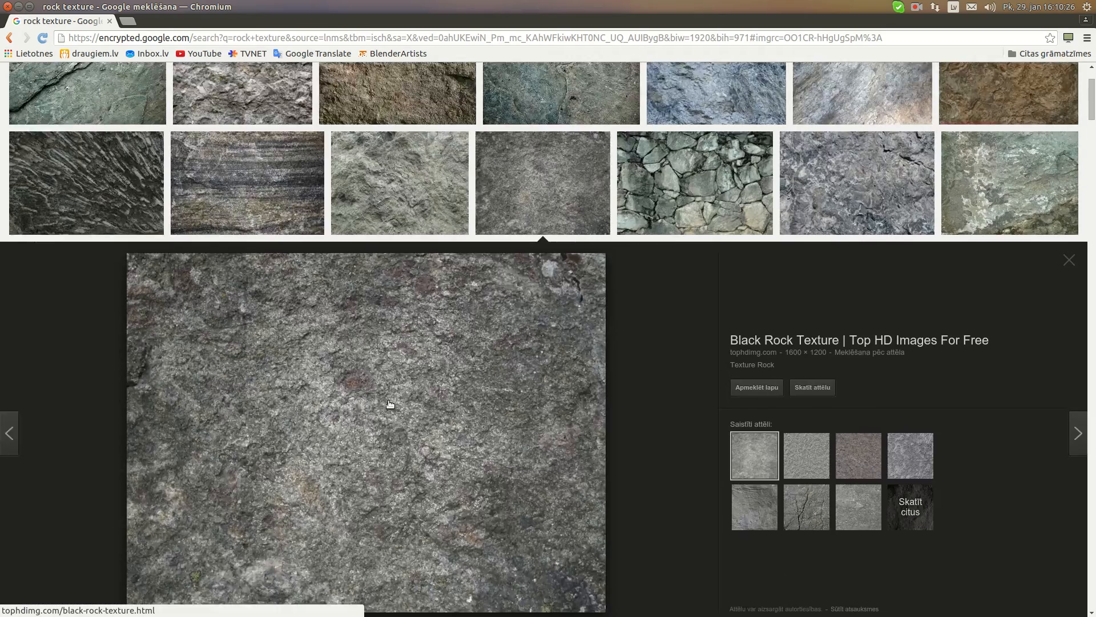
scroll(395, 399, "down", 5)
left_click(799, 270)
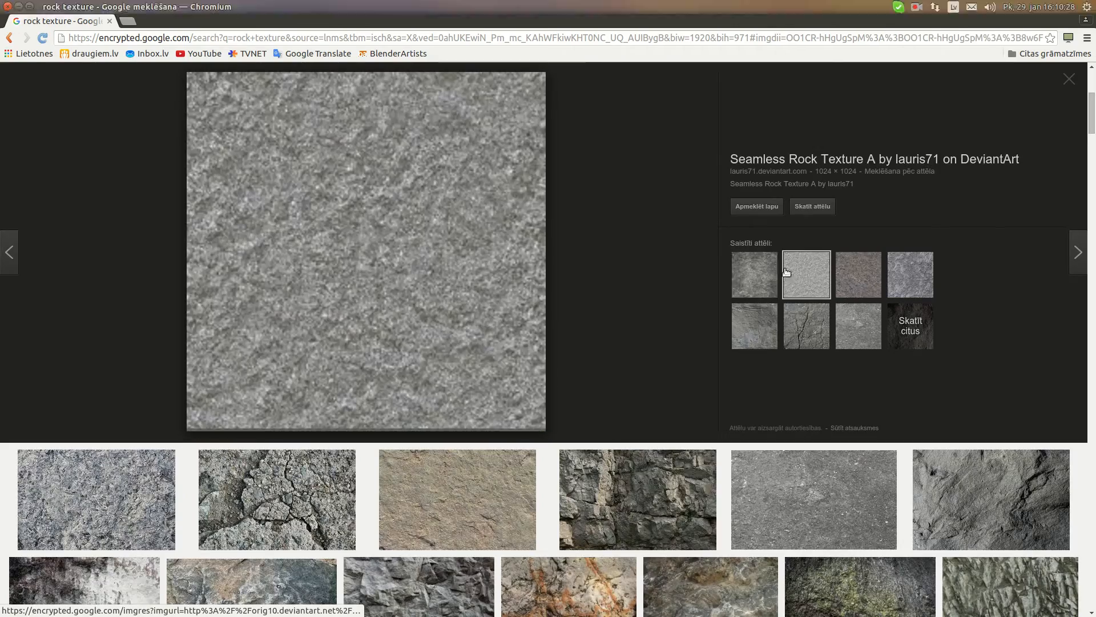
scroll(532, 292, "up", 2)
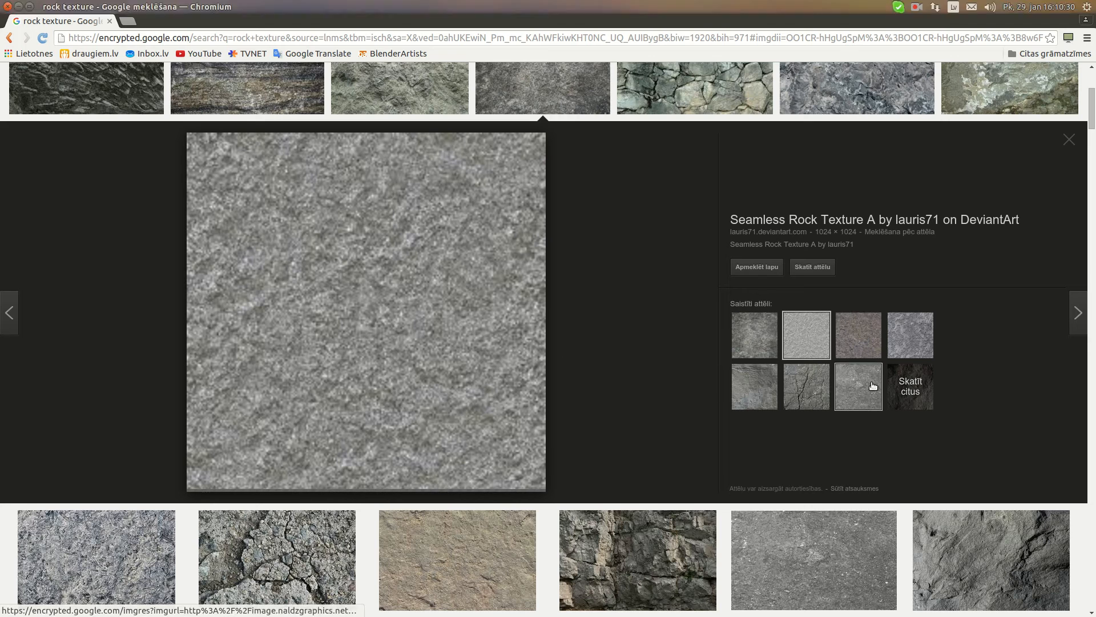
left_click(857, 345)
left_click(906, 340)
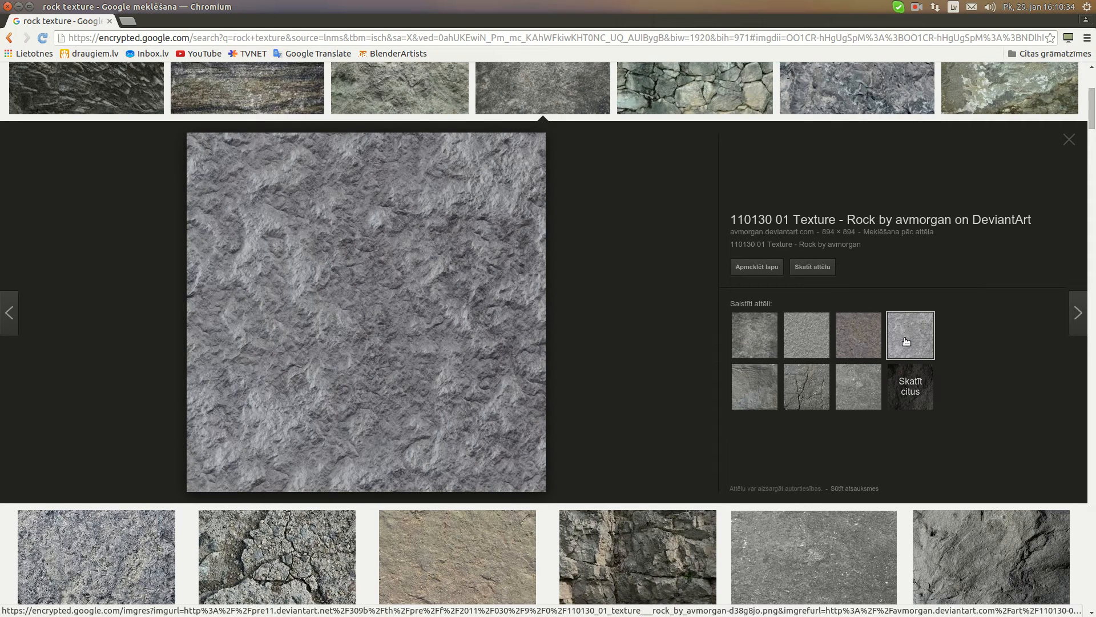
scroll(330, 287, "down", 6)
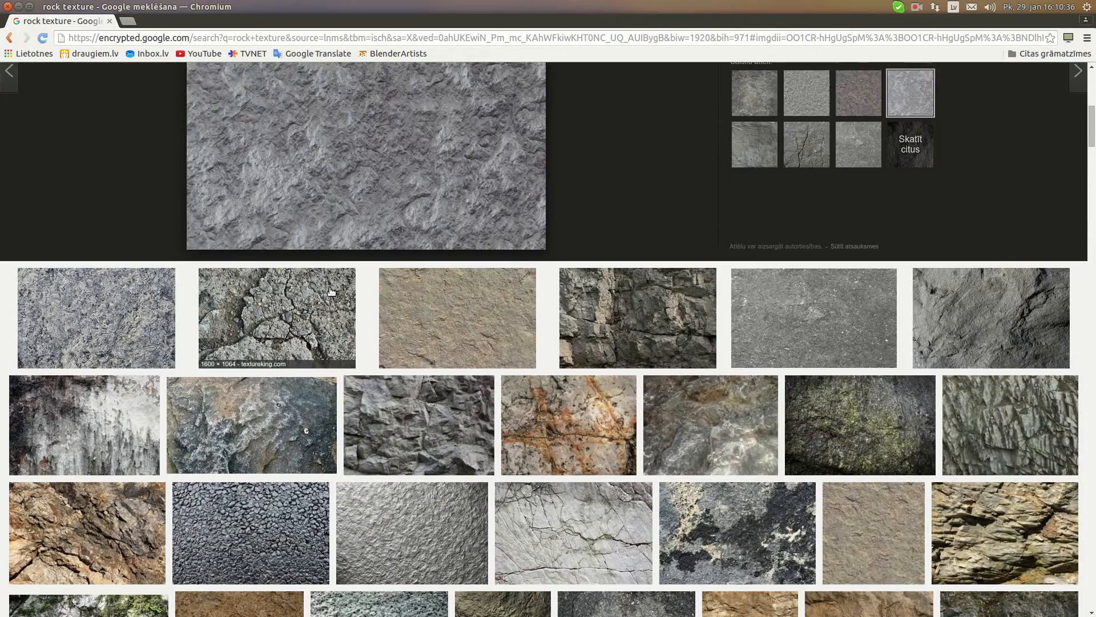
scroll(330, 293, "up", 5)
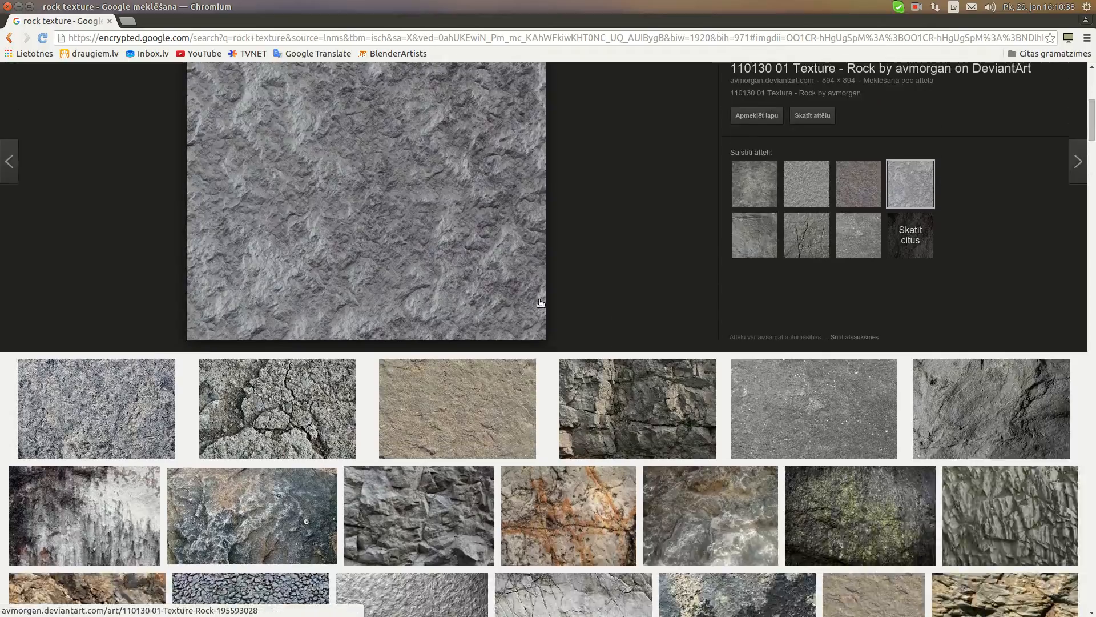
scroll(480, 299, "up", 1)
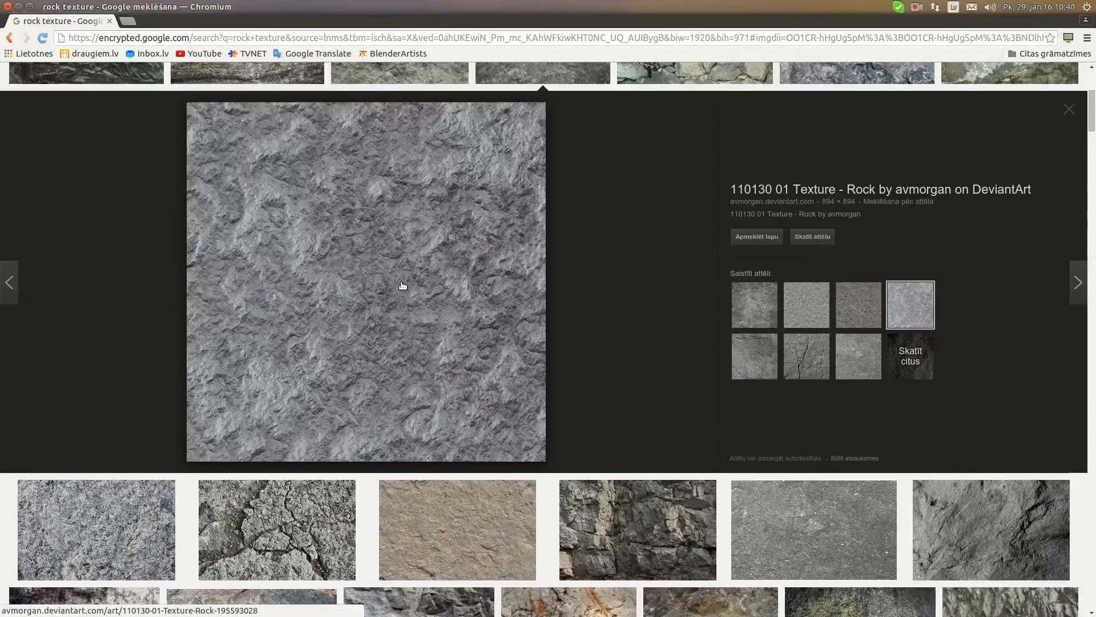
scroll(403, 285, "up", 3)
left_click(861, 454)
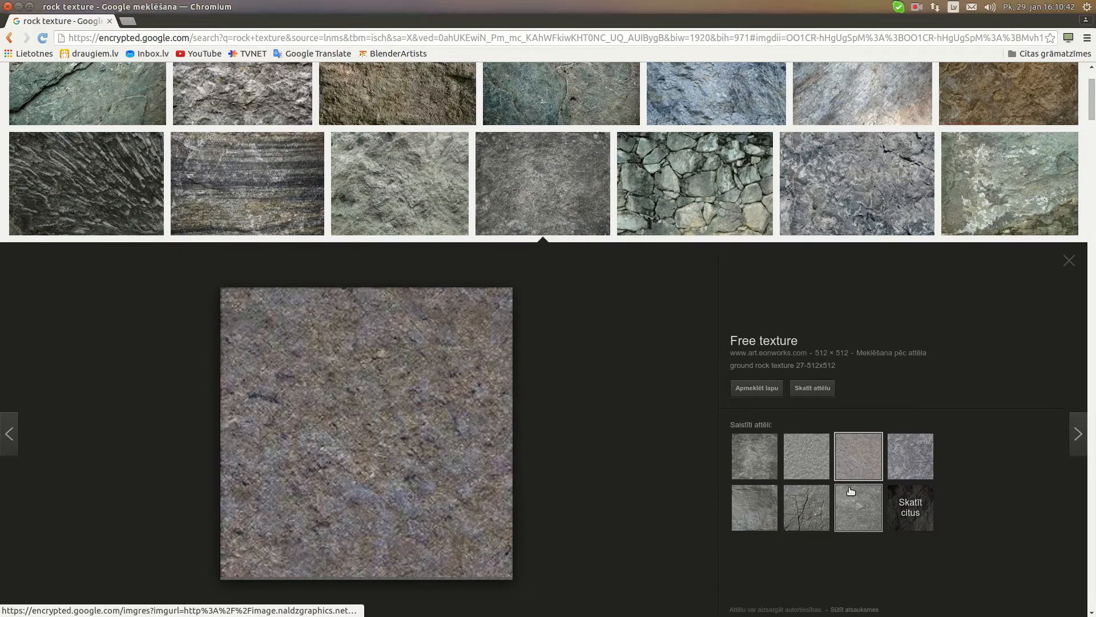
left_click(858, 521)
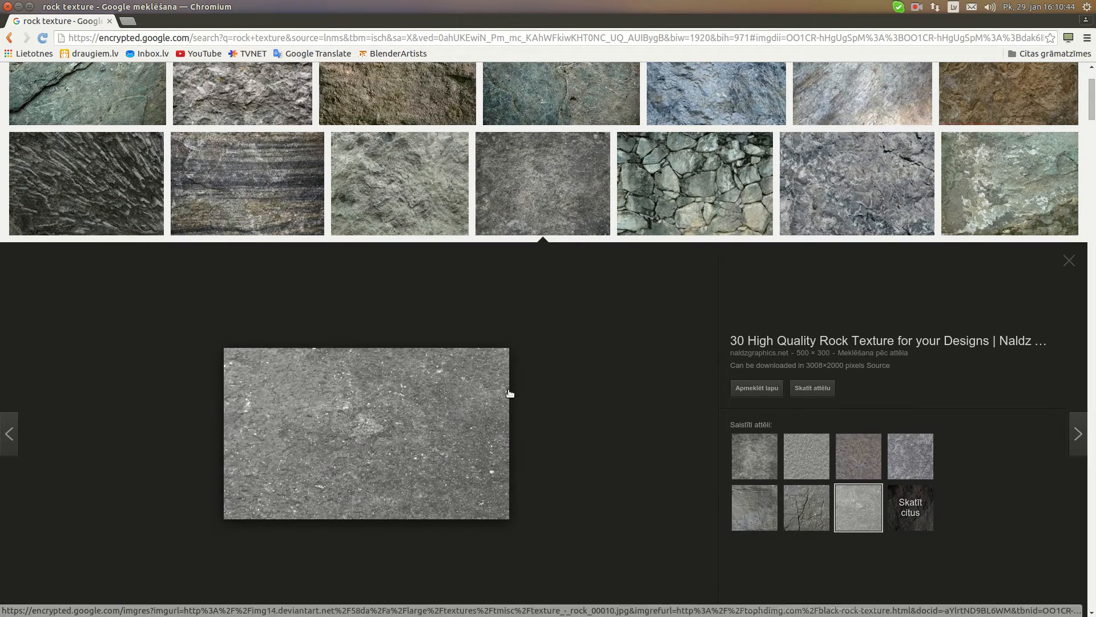
Save the Seamless Rock Texture A image as RockDiffuse.png in the Adris3D_Development folder
left_click(798, 453)
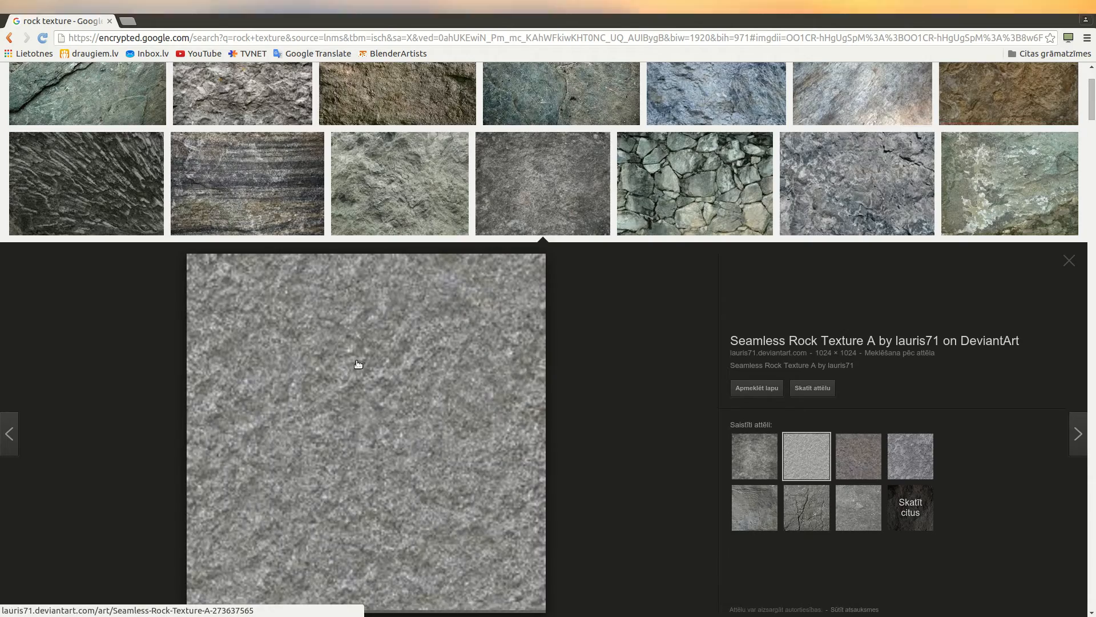
scroll(357, 362, "down", 3)
scroll(422, 308, "up", 3)
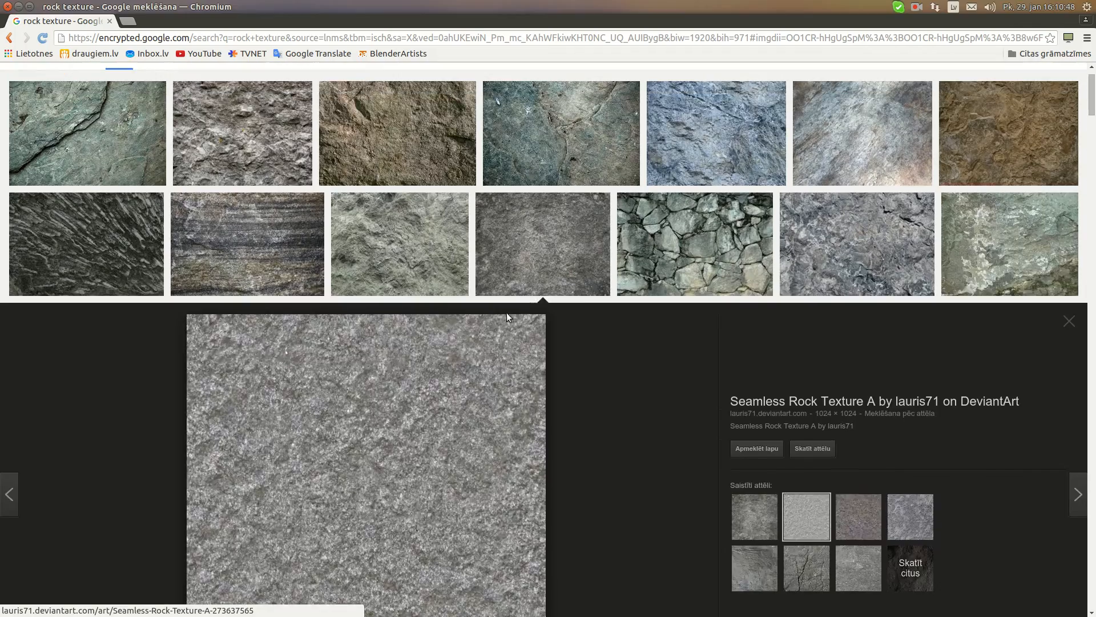
scroll(446, 321, "down", 3)
right_click(348, 311)
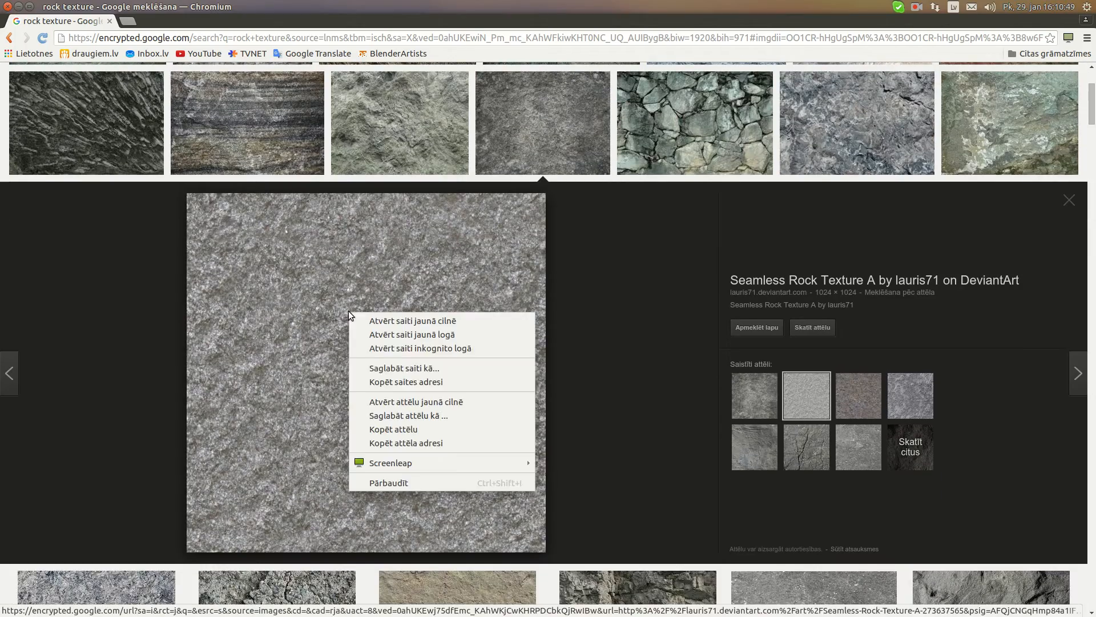
left_click(436, 415)
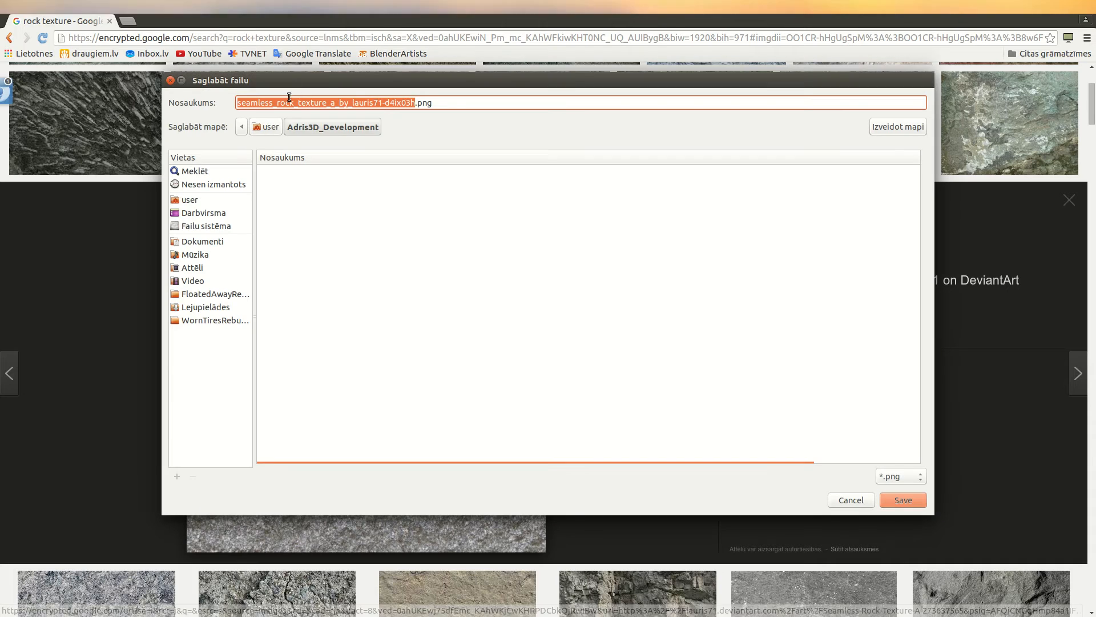
left_click_drag(418, 104, 551, 238)
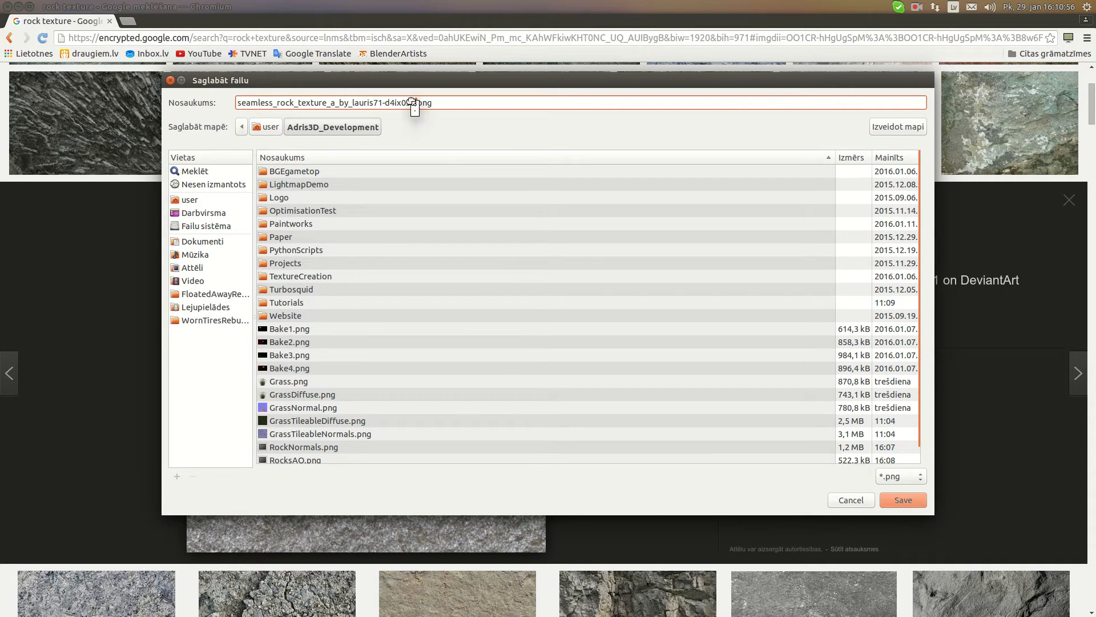
left_click_drag(413, 103, 188, 97)
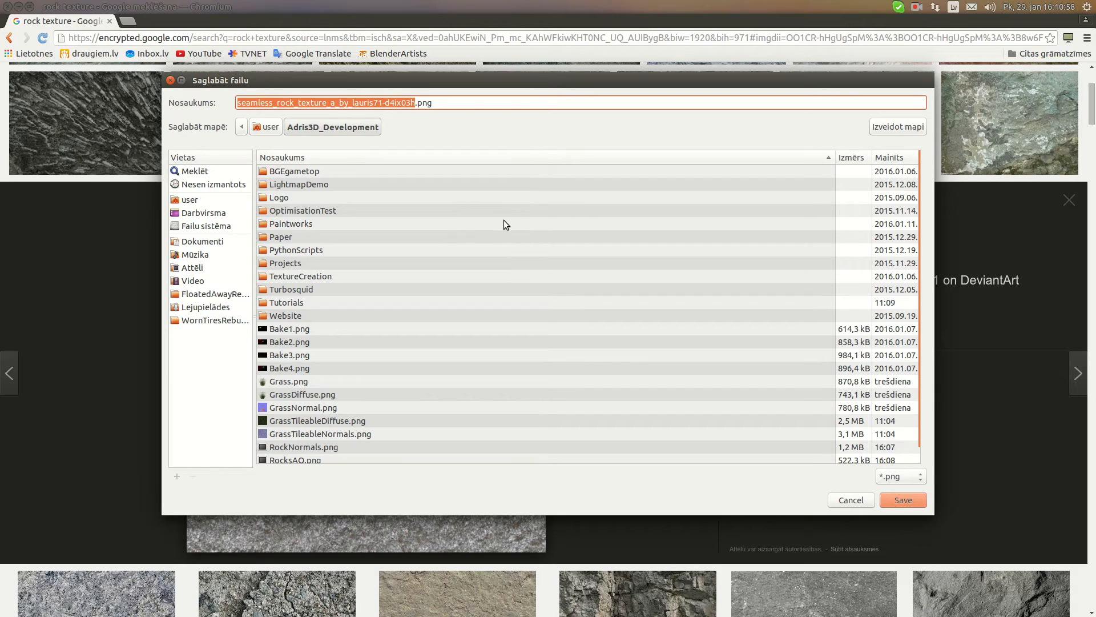
type("RockDiffuse")
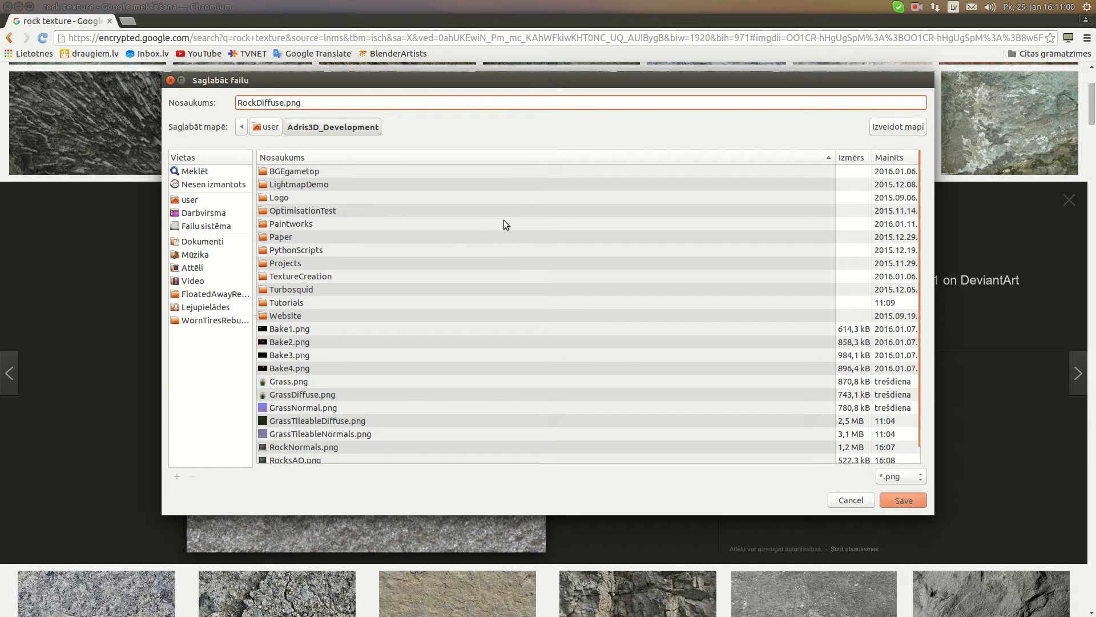
key("Return")
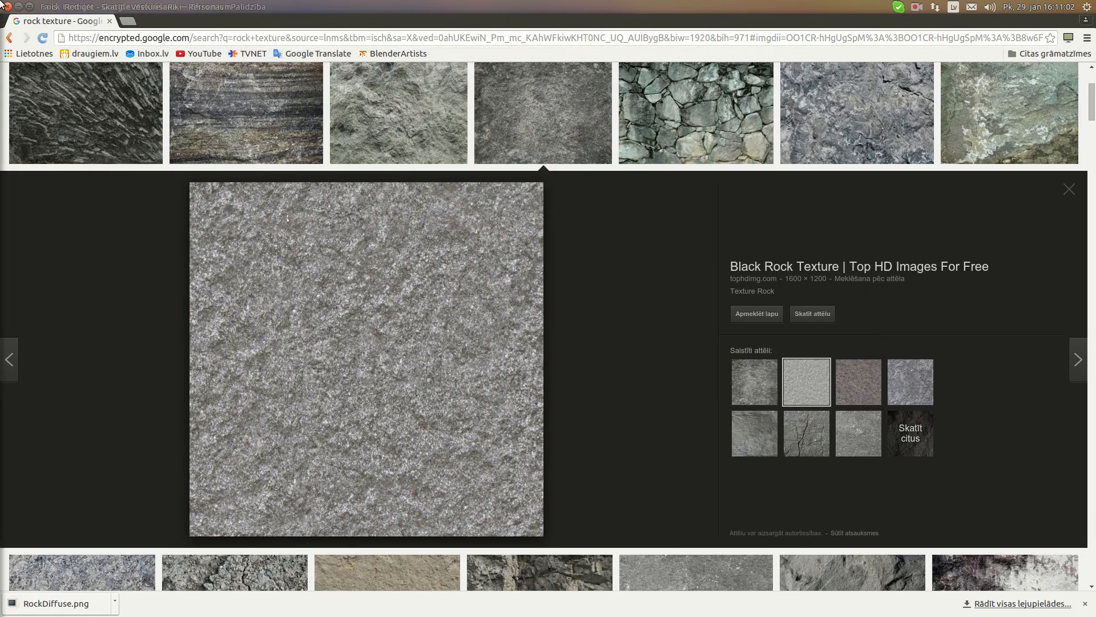
Switch to GIMP and open RockDiffuse.png from the Adris3D_Development folder
mouse_move(1, 3)
left_click(22, 67)
left_click(49, 5)
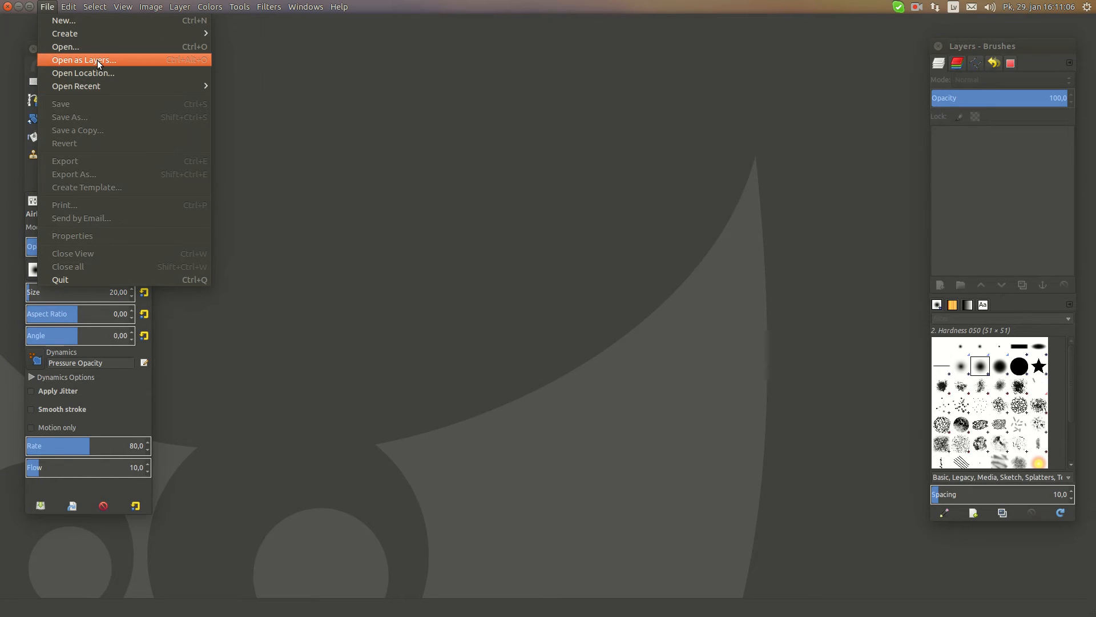
left_click(87, 46)
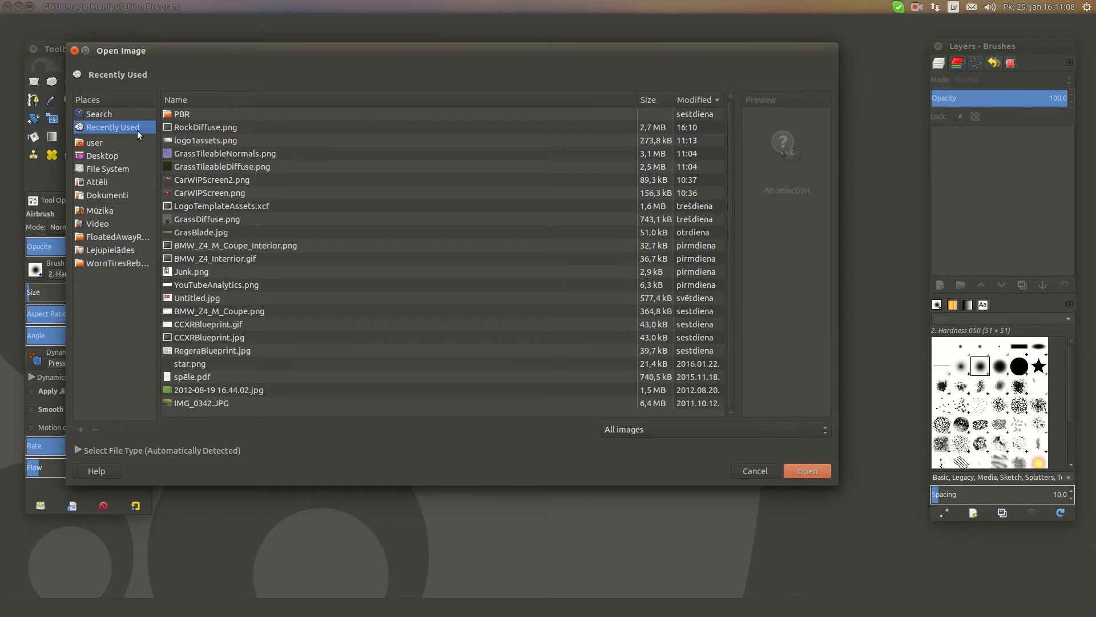
left_click(95, 141)
double_click(194, 114)
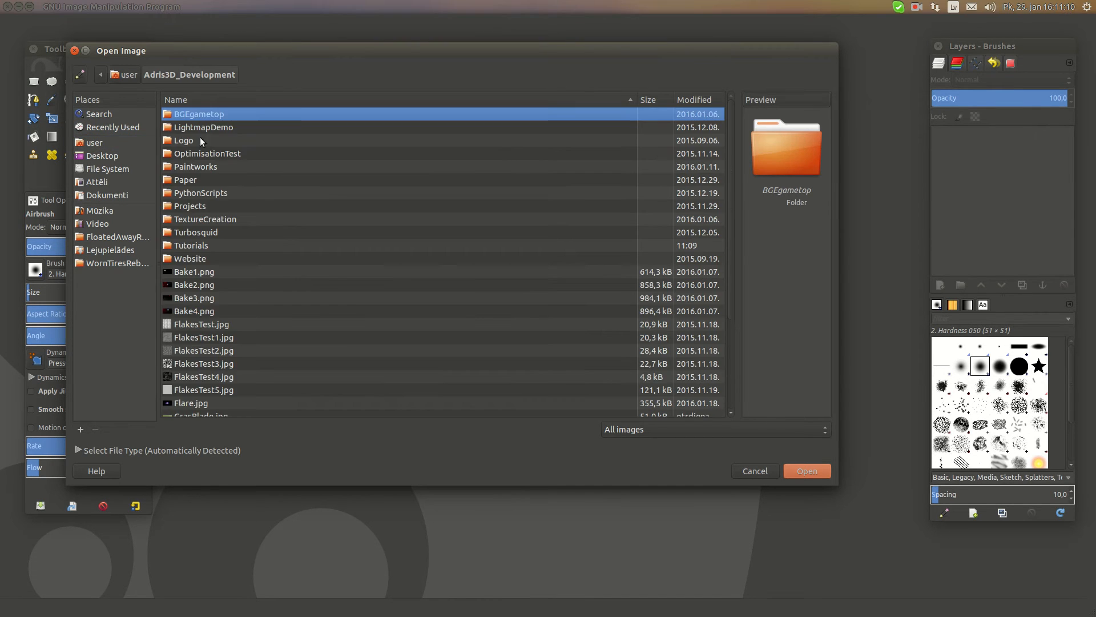
scroll(255, 265, "down", 5)
left_click(214, 367)
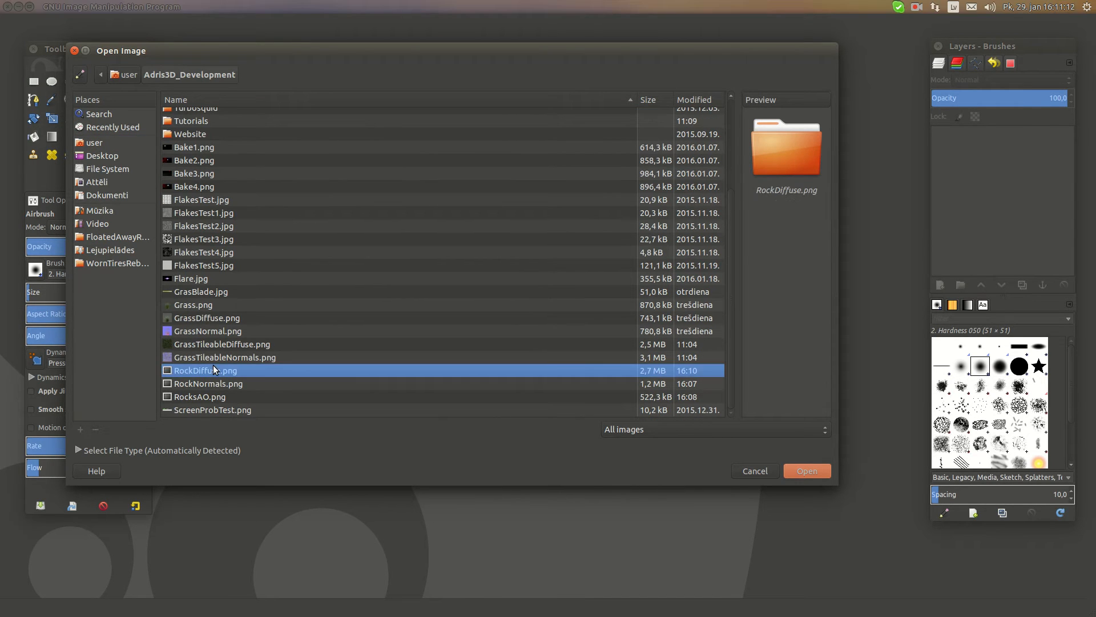
left_click(807, 472)
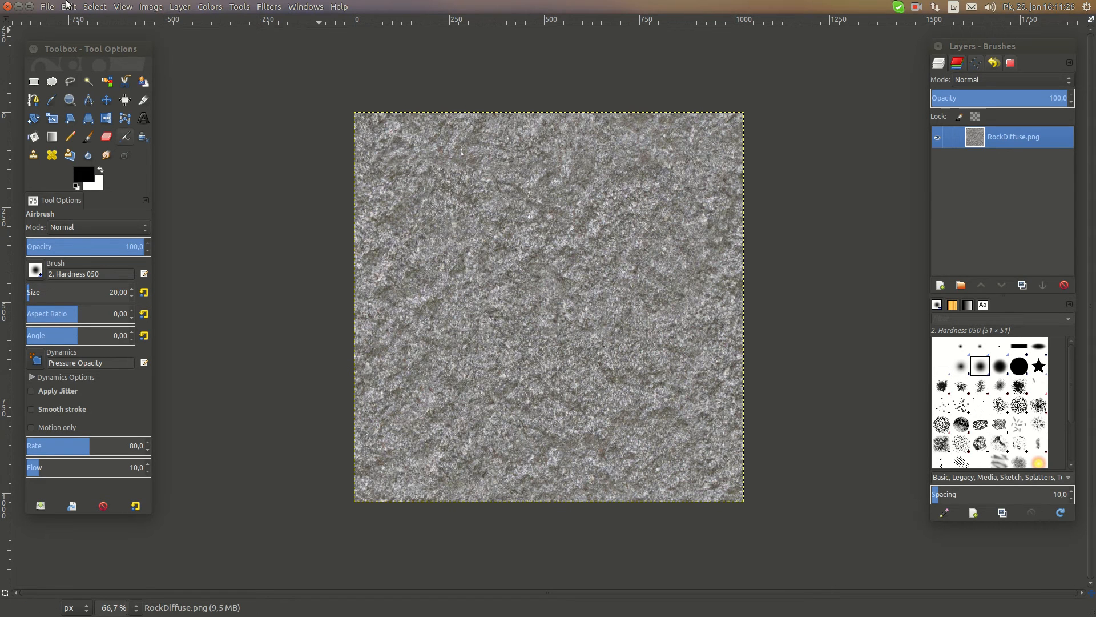
left_click(45, 6)
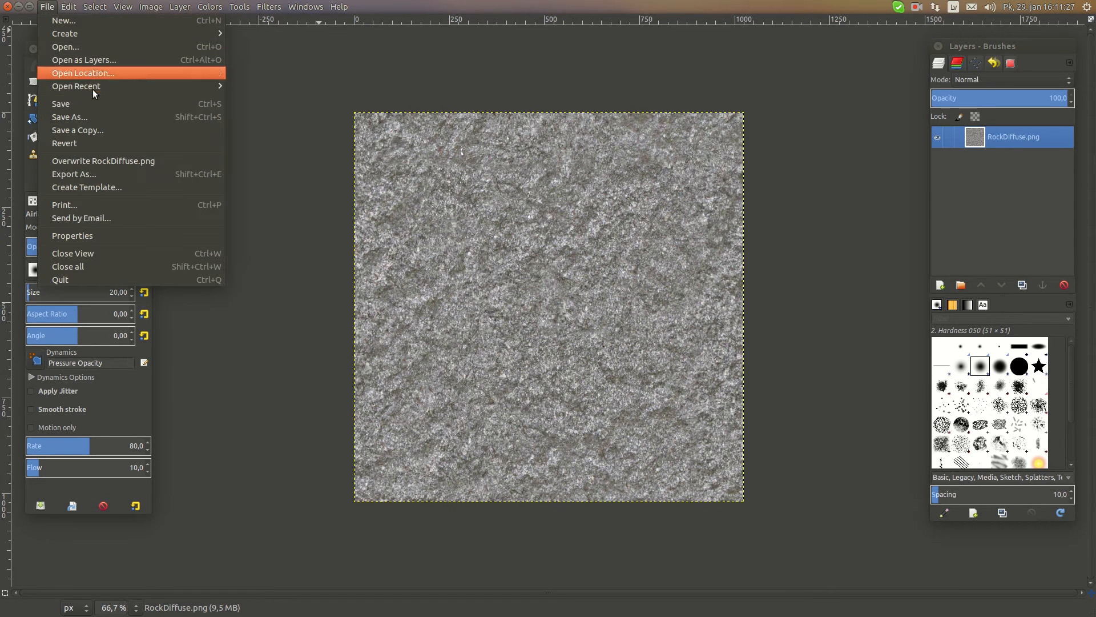
left_click(81, 58)
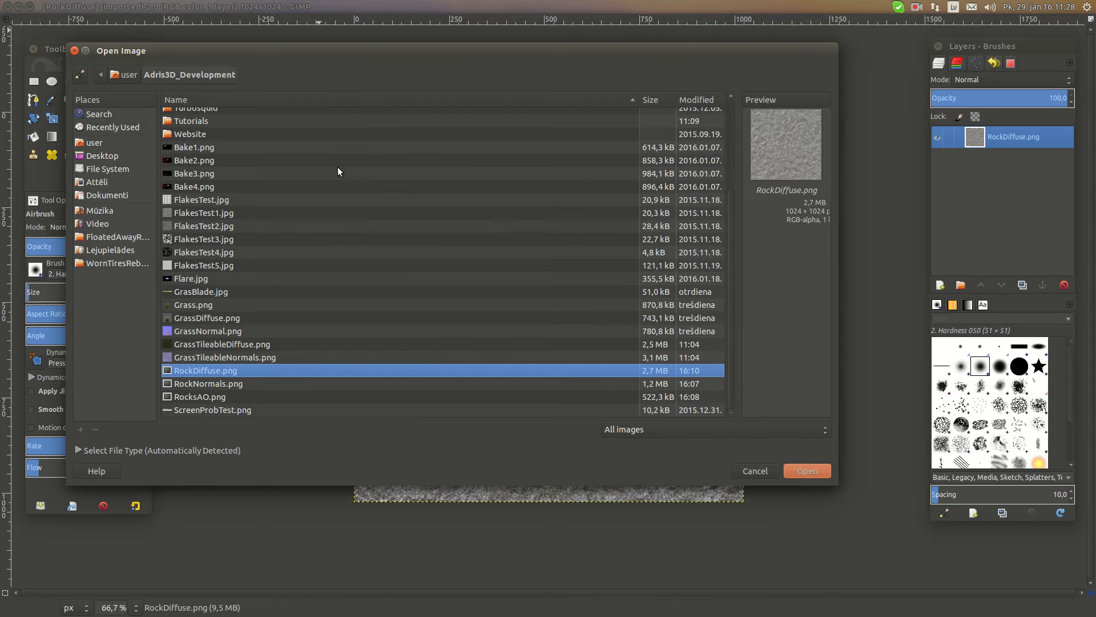
left_click(216, 399)
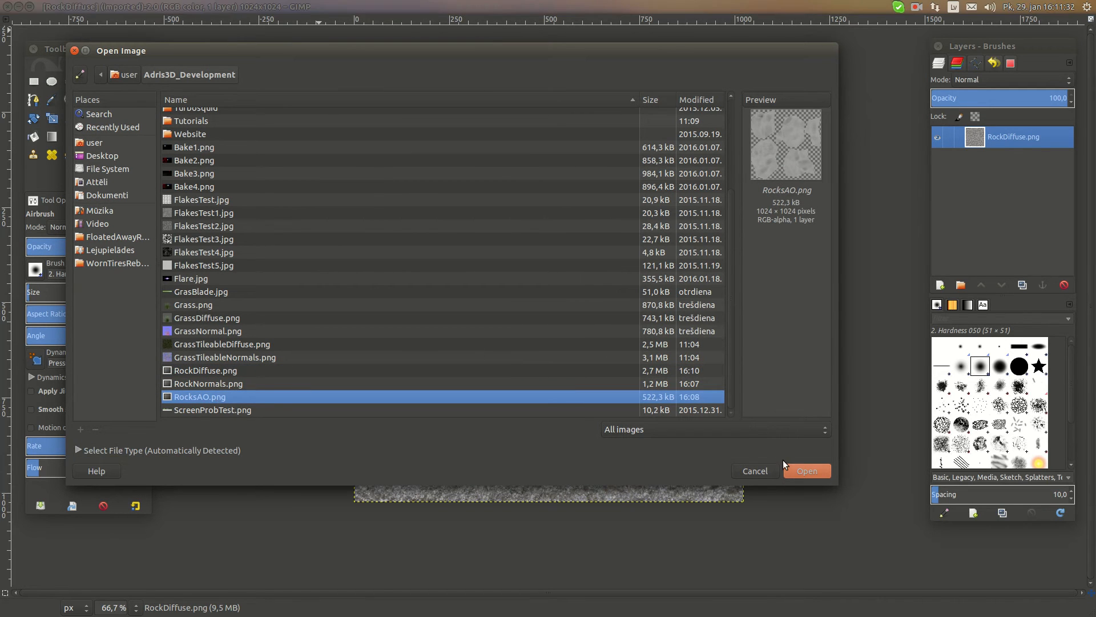
left_click(755, 471)
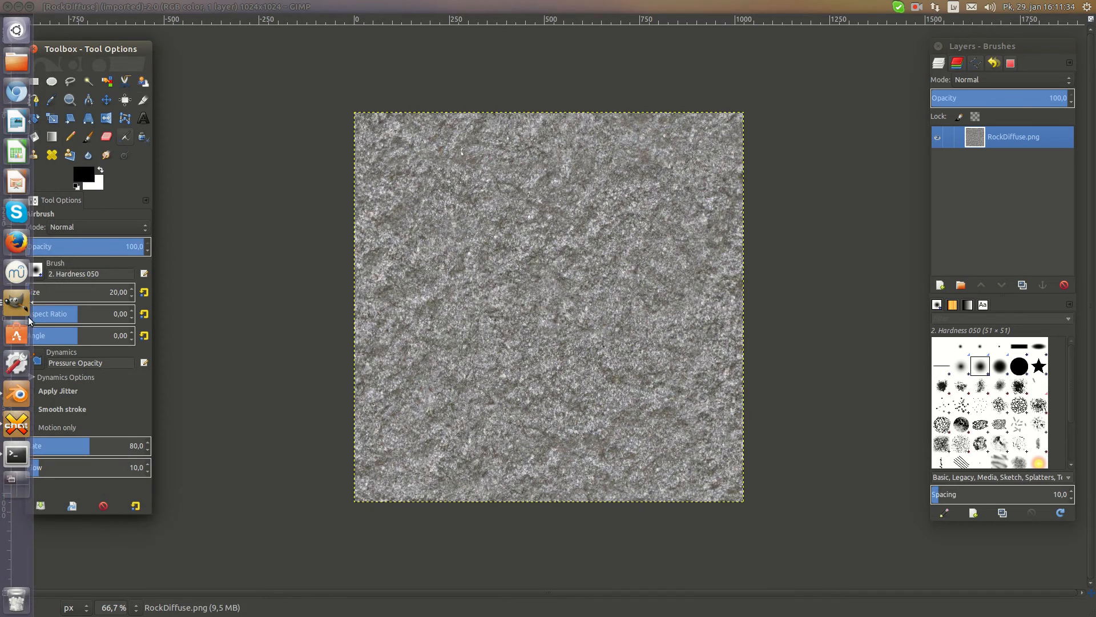
left_click(8, 7)
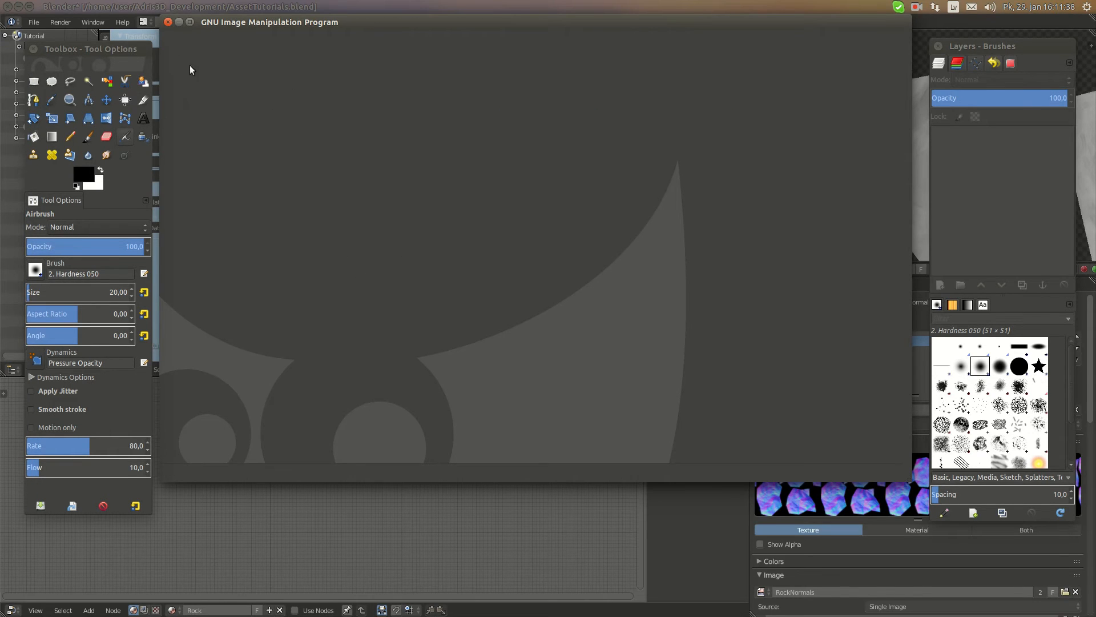
Switch back to Blender and add a second texture named RockDiffuse to the Rock material
key("alt+Tab")
scroll(492, 181, "up", 3)
middle_click_drag(494, 181, 559, 204)
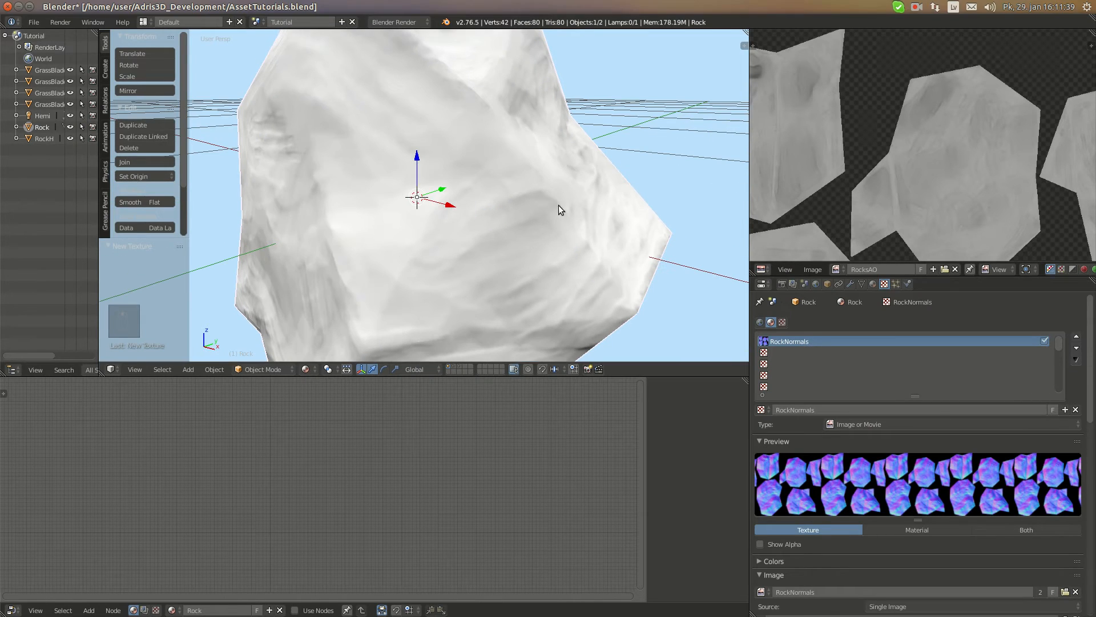
left_click(795, 351)
double_click(830, 408)
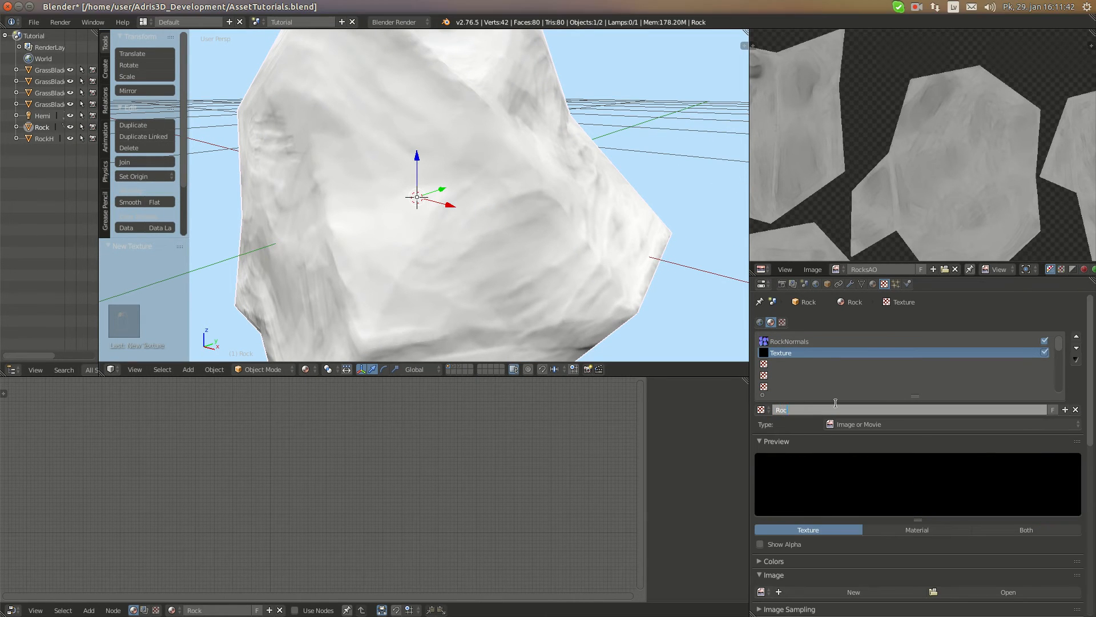
type("RockDiffuse")
key("Return")
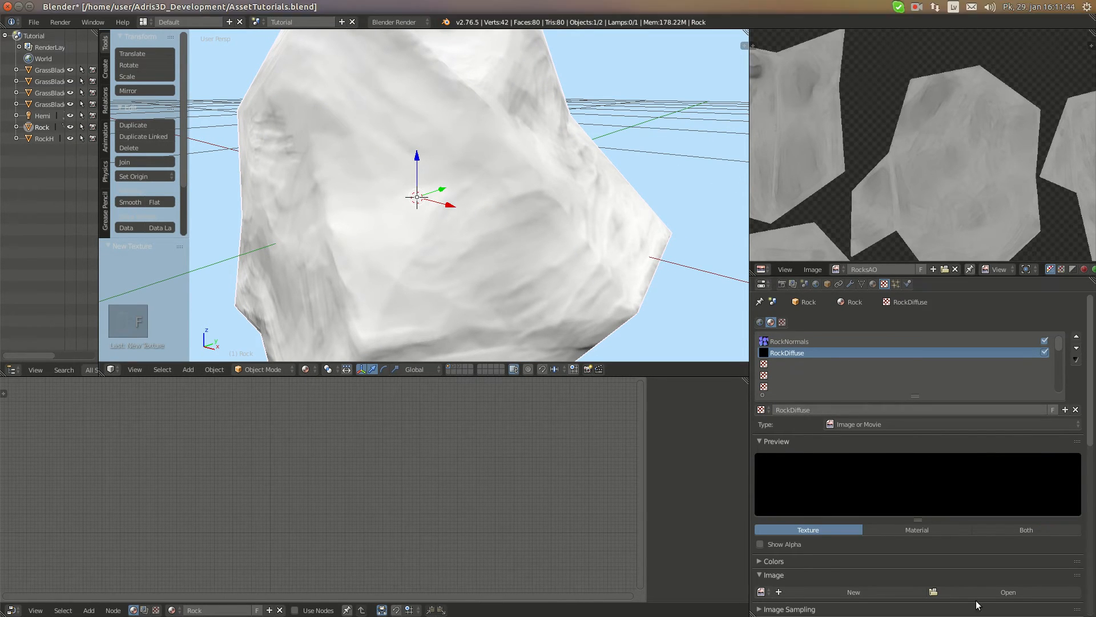
Load RockDiffuse.png from the Adris3D_Development folder as the image of the RockDiffuse texture
left_click(993, 592)
left_click(192, 37)
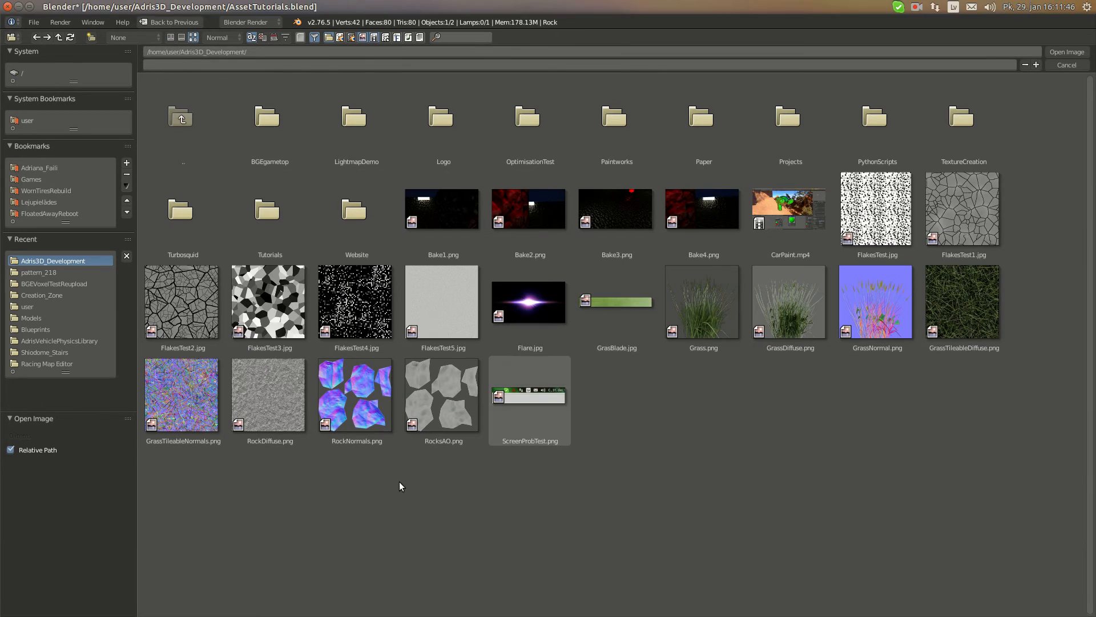
left_click(268, 394)
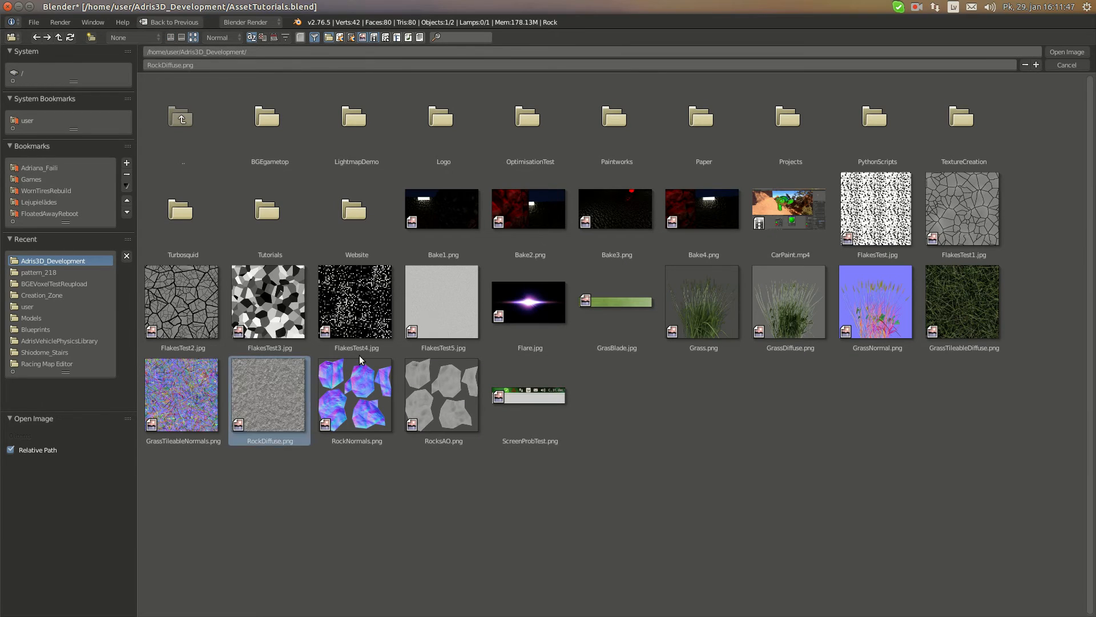
left_click(1066, 52)
Put the Rock into Texture Paint mode and choose the Clone brush
middle_click_drag(365, 190, 514, 215)
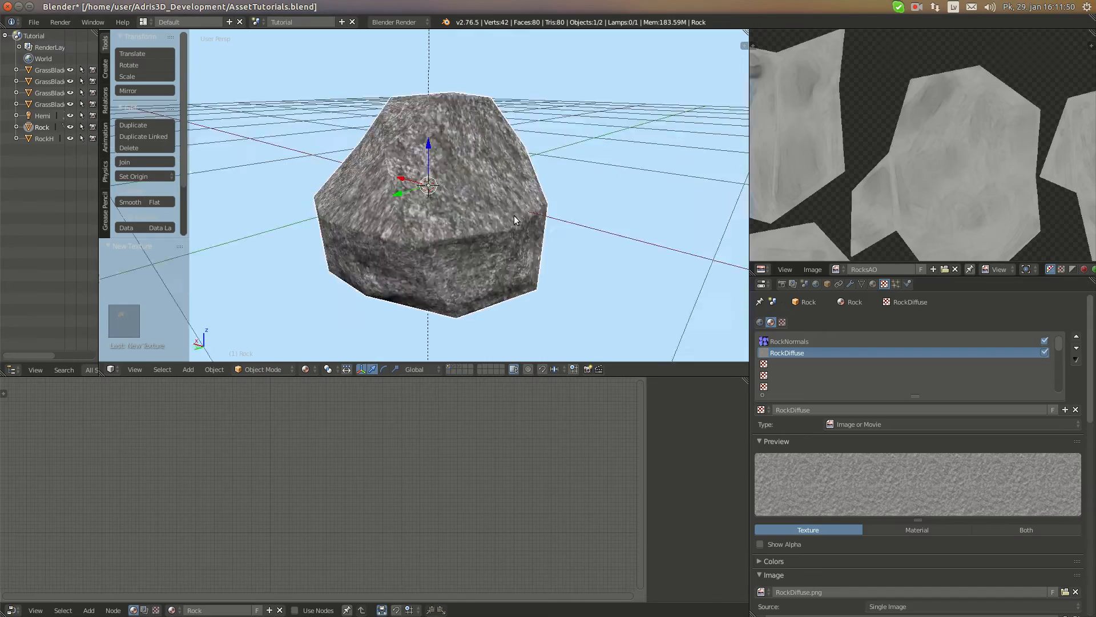
scroll(553, 242, "up", 3)
key("KP_Decimal")
middle_click_drag(388, 241, 460, 289)
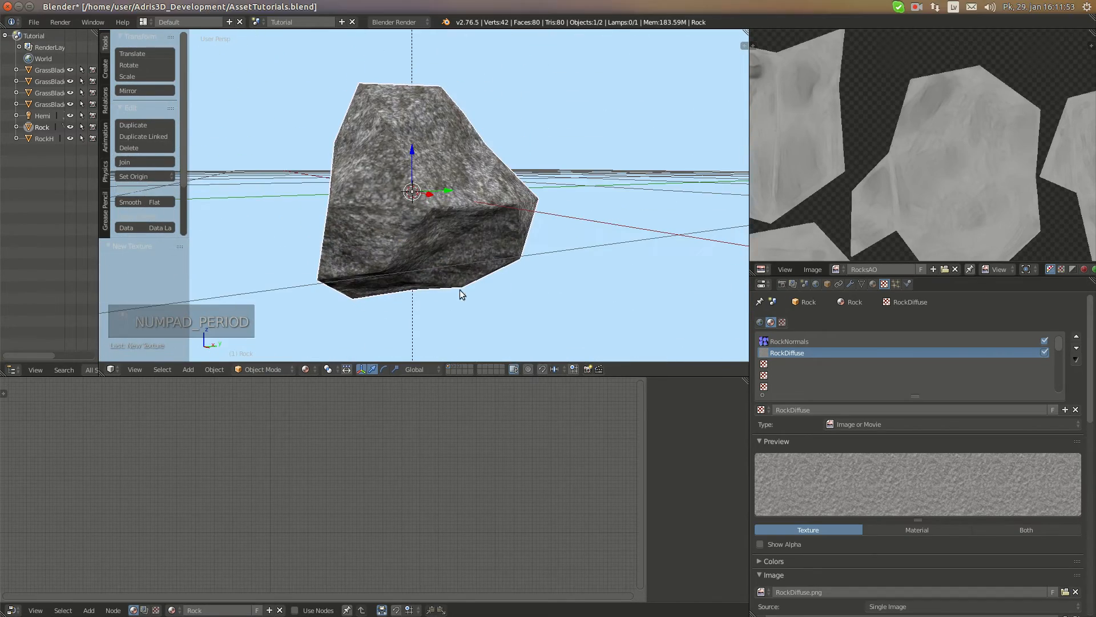
left_click(286, 368)
left_click(262, 288)
mouse_move(320, 269)
middle_mouse_down()
mouse_move(401, 243)
mouse_move(365, 222)
middle_mouse_up()
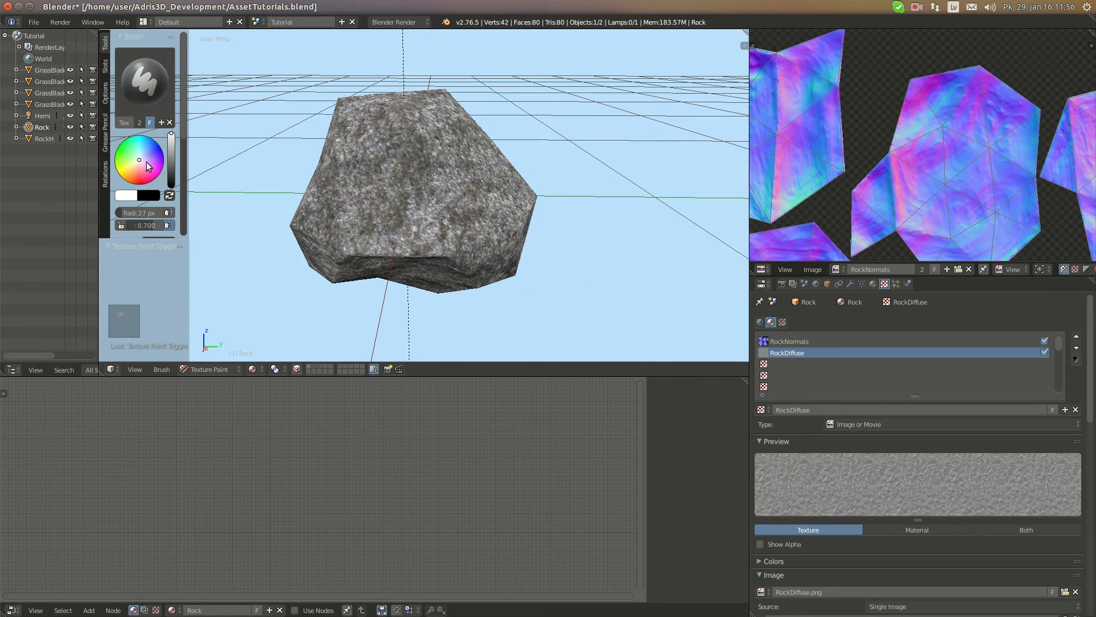
left_click(145, 83)
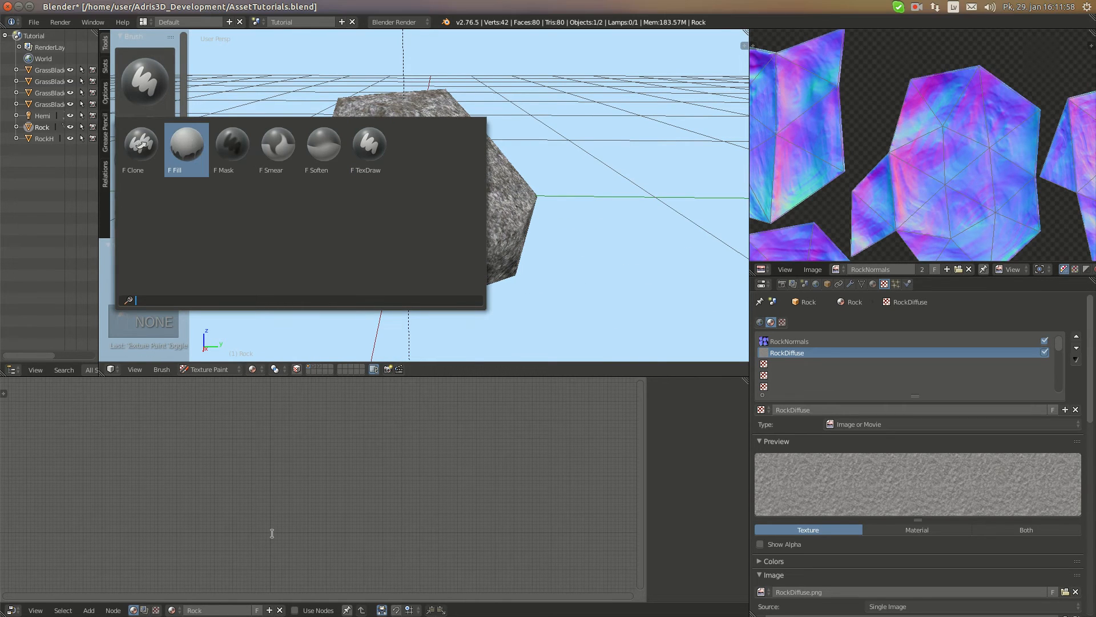
left_click(131, 156)
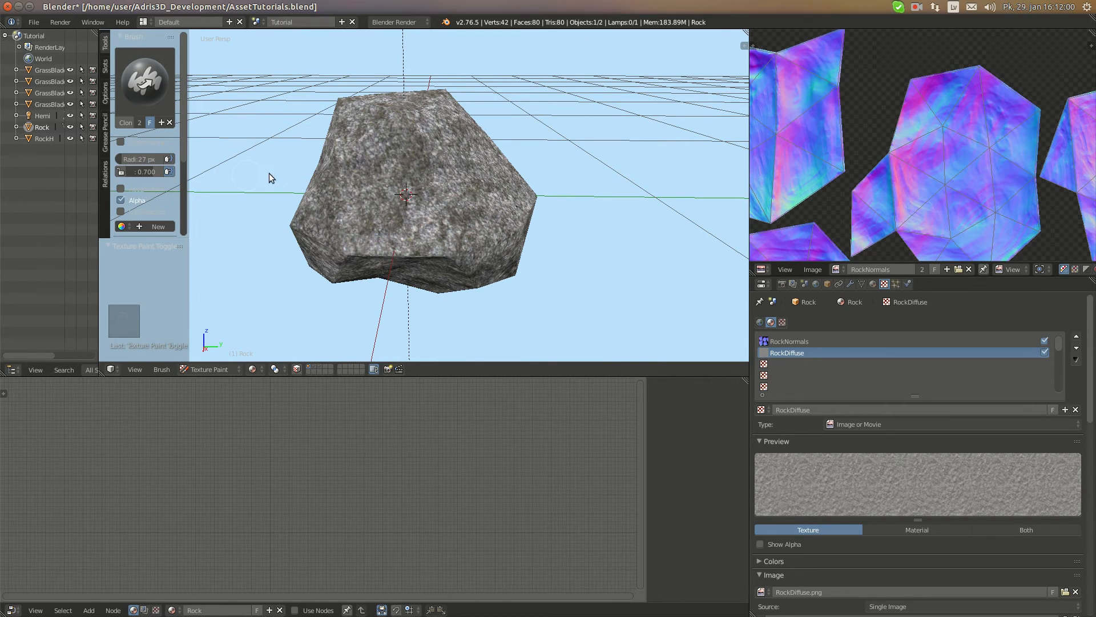
Set the clone brush radius to 39 px, place the clone source on clean rock surface, and paint over the central seam
mouse_move(482, 172)
middle_mouse_down()
mouse_move(380, 176)
mouse_move(343, 197)
mouse_move(486, 174)
mouse_move(497, 184)
middle_mouse_up()
scroll(448, 189, "up", 2)
scroll(485, 174, "up", 2)
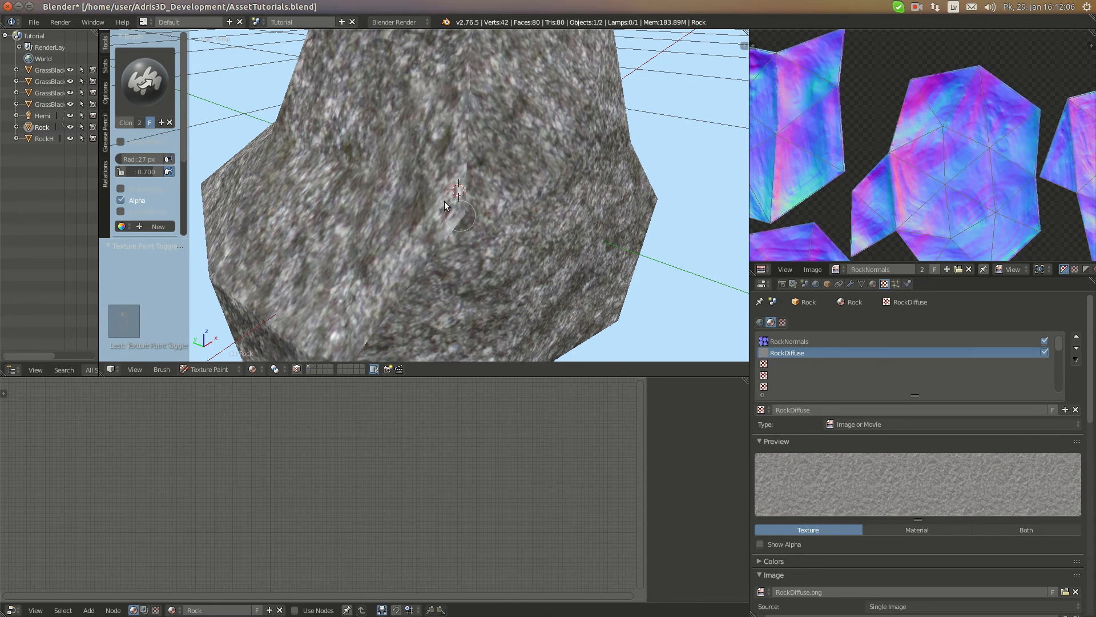
key("f")
left_click(586, 244)
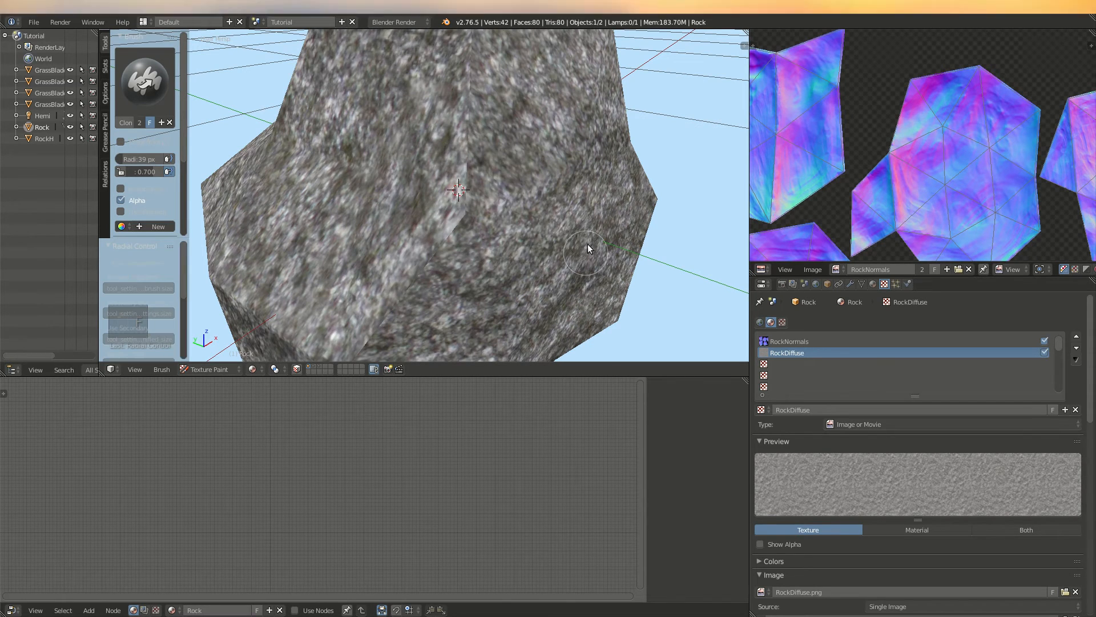
left_click(590, 223, "ctrl")
left_click_drag(459, 235, 467, 176)
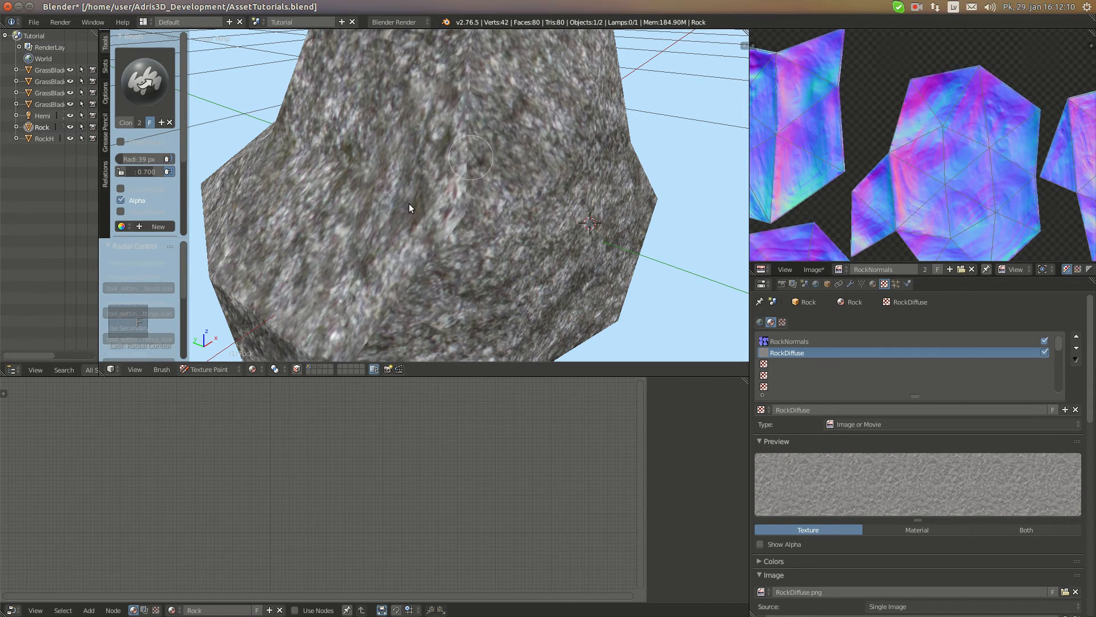
Clone clean surface over the remaining seams around the rock's upper edges and sides, resampling the source as needed
scroll(461, 188, "down", 5)
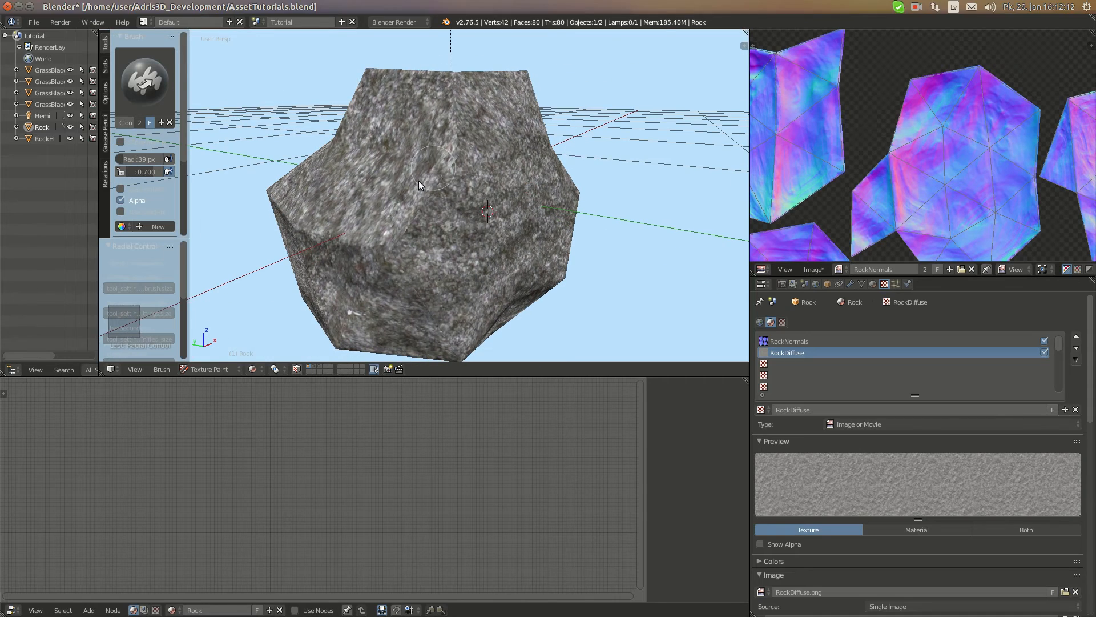
middle_click_drag(443, 177, 404, 218)
scroll(438, 236, "up", 3)
scroll(439, 239, "up", 2)
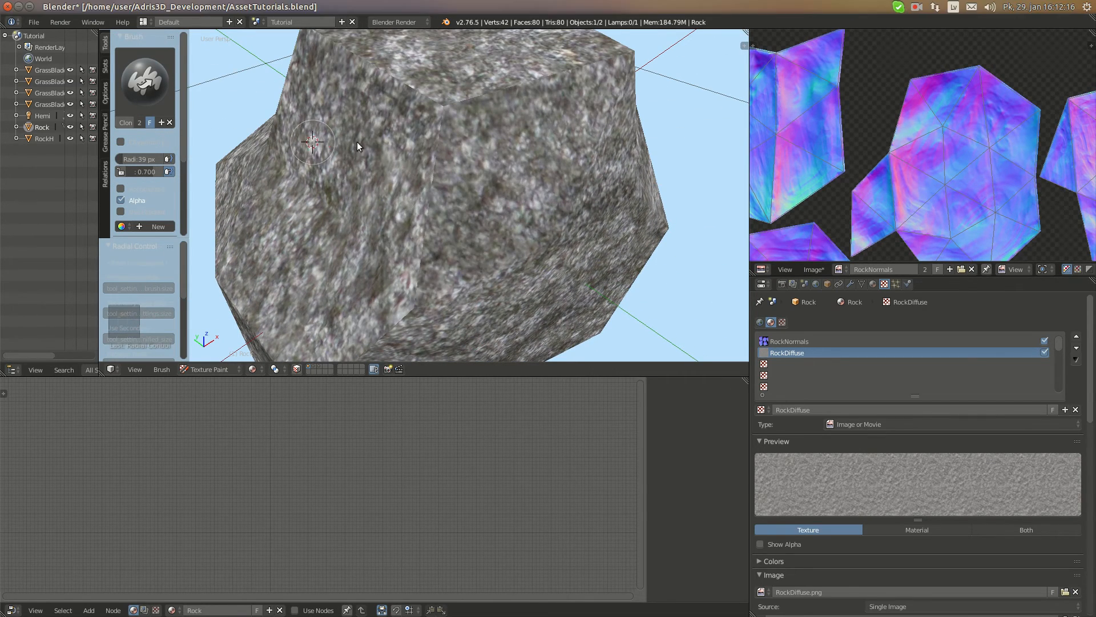
scroll(451, 116, "down", 2)
middle_click_drag(448, 119, 408, 193)
scroll(408, 194, "up", 2)
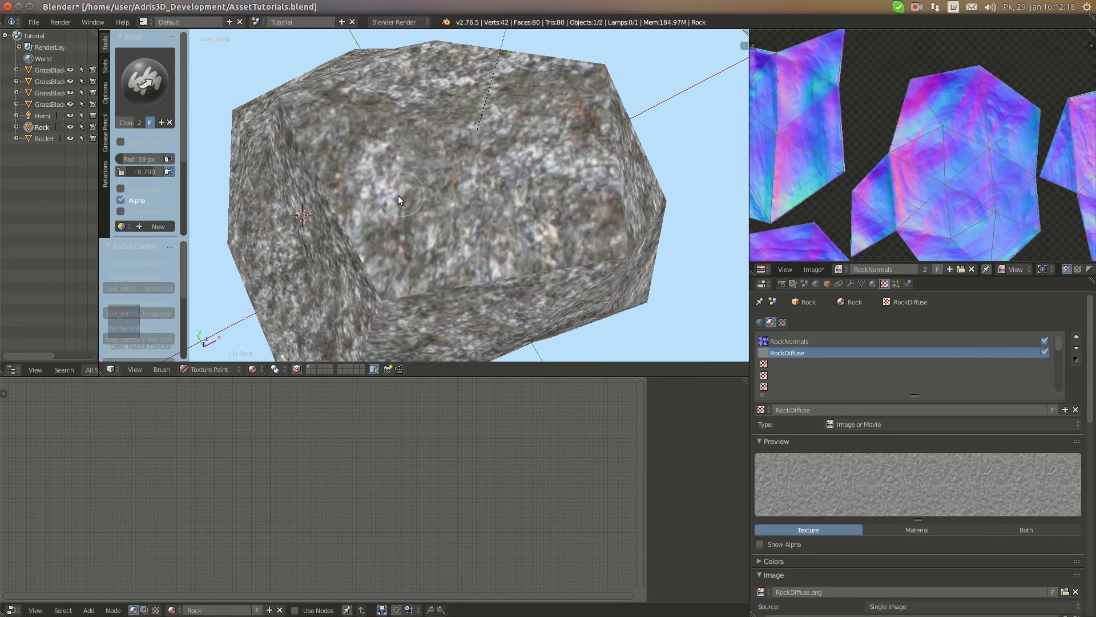
left_click(377, 155, "ctrl")
middle_click_drag(318, 216, 363, 221)
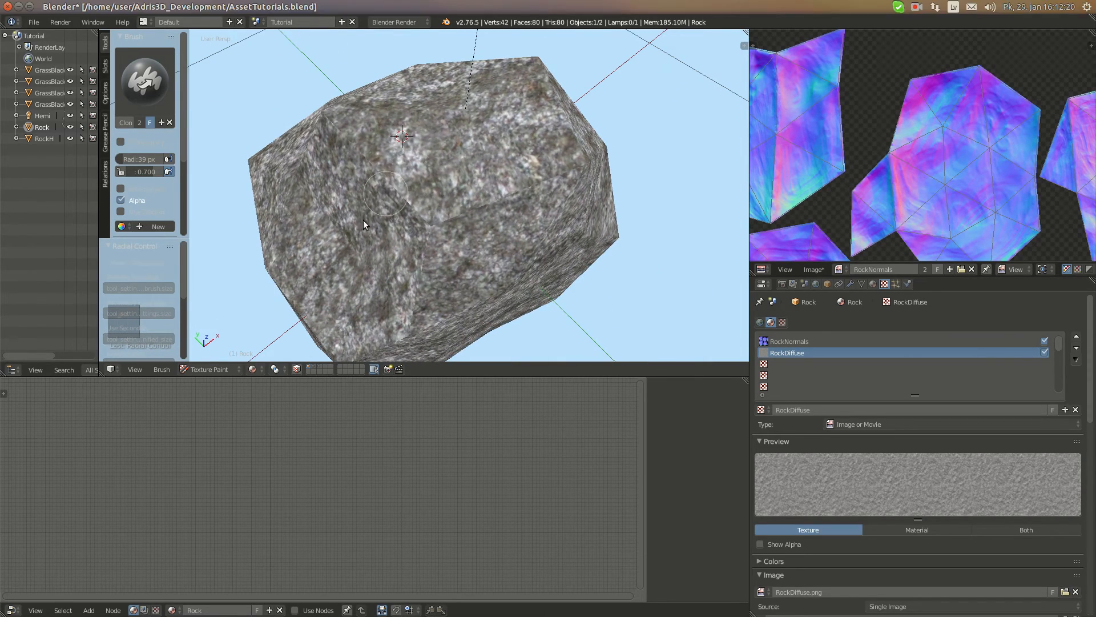
middle_click_drag(482, 215, 450, 198)
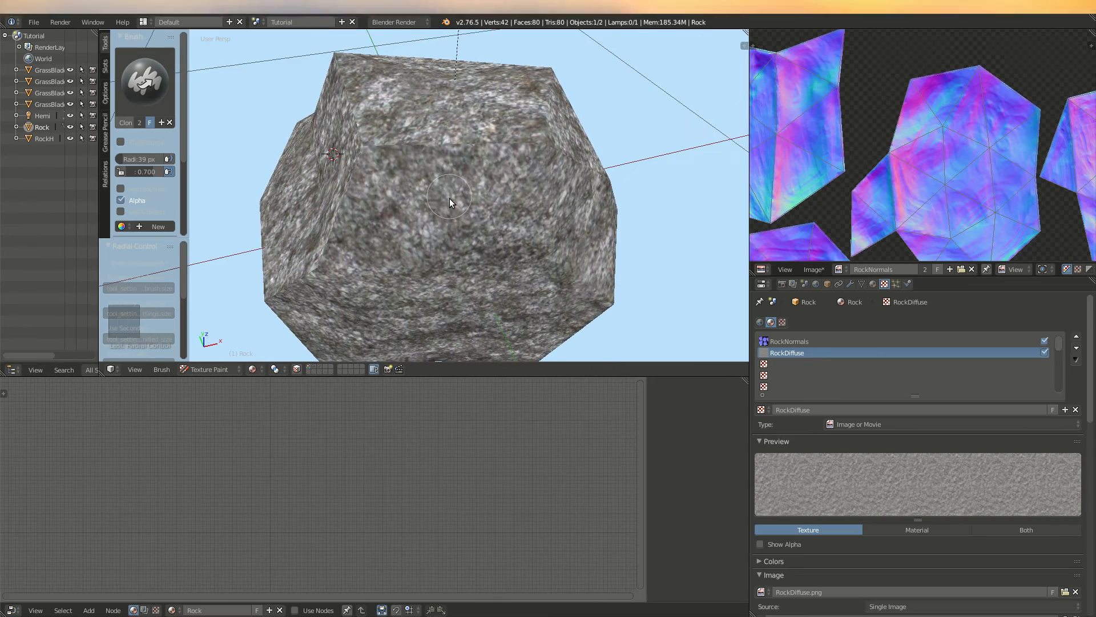
middle_click_drag(449, 147, 385, 198)
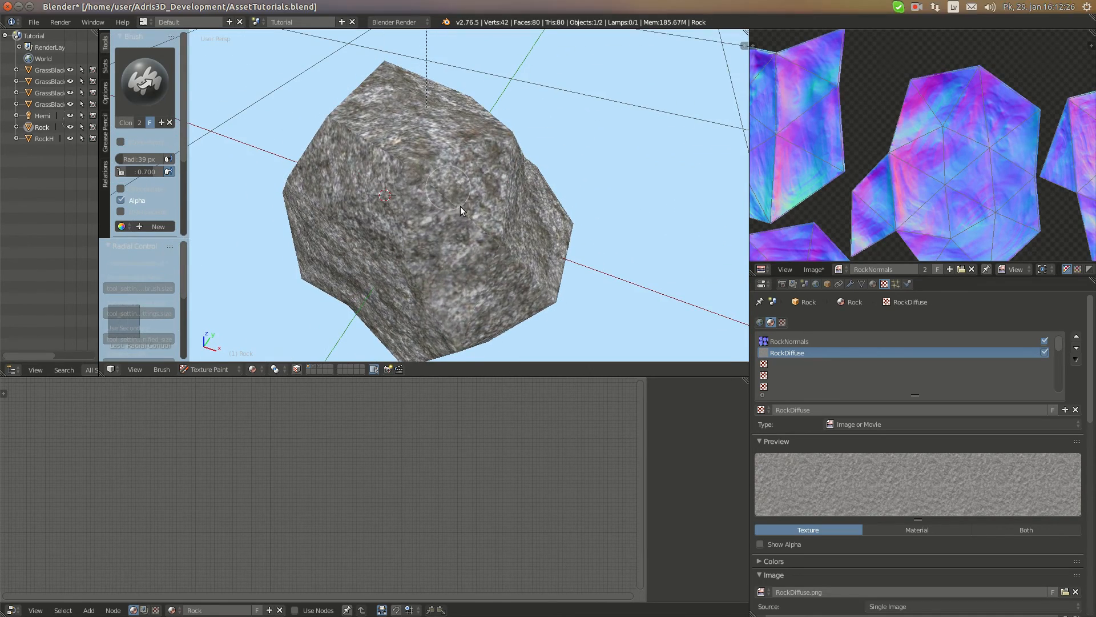
Enable mipmapping for the RockNormals image
scroll(460, 207, "down", 2)
middle_click_drag(460, 207, 498, 238)
scroll(475, 174, "up", 5)
scroll(475, 174, "down", 4)
scroll(481, 186, "down", 5)
scroll(498, 238, "down", 2)
left_click(839, 268)
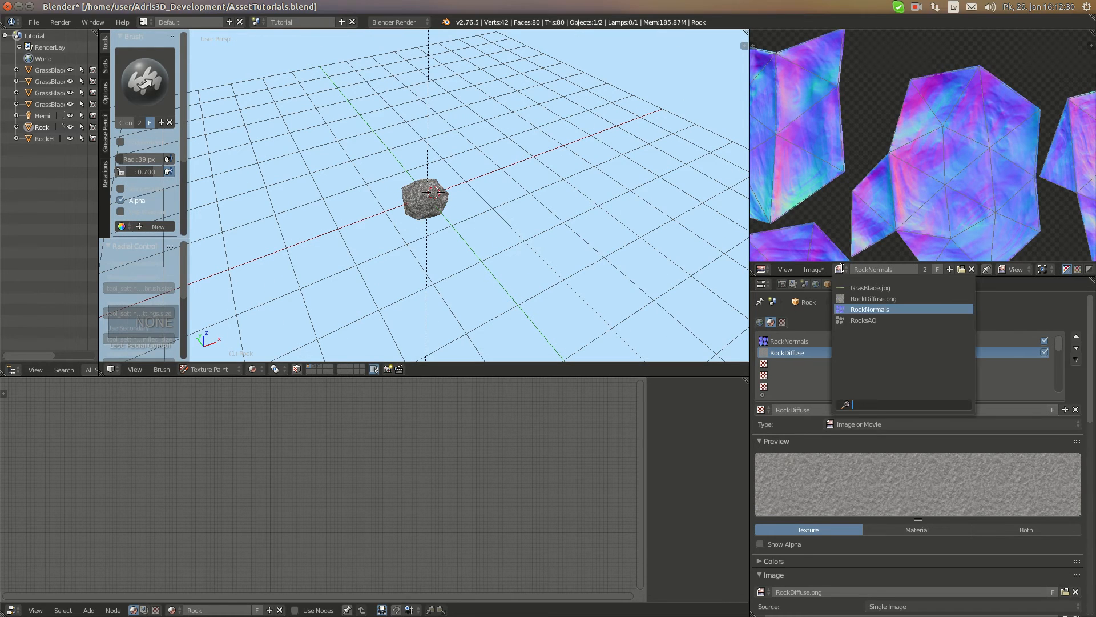
key("n")
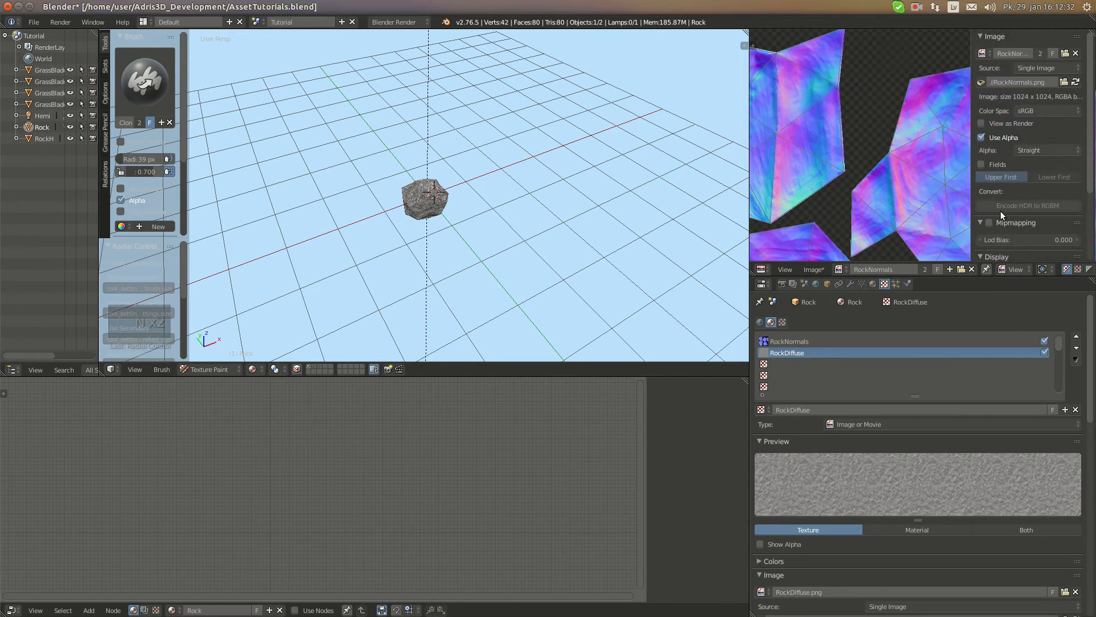
key("n")
left_click(838, 269)
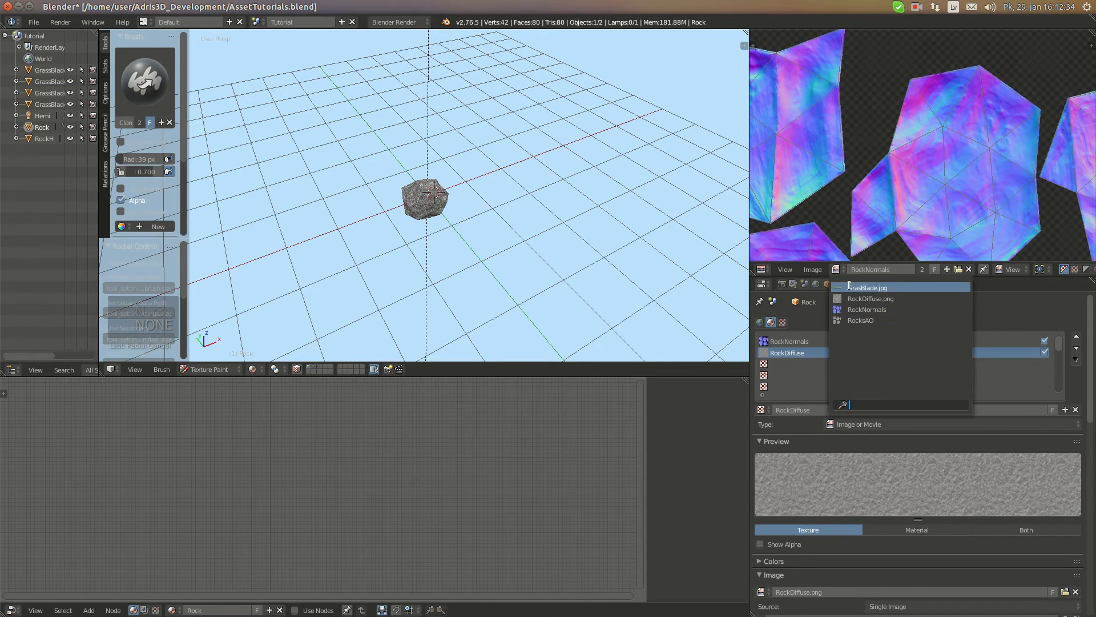
key("n")
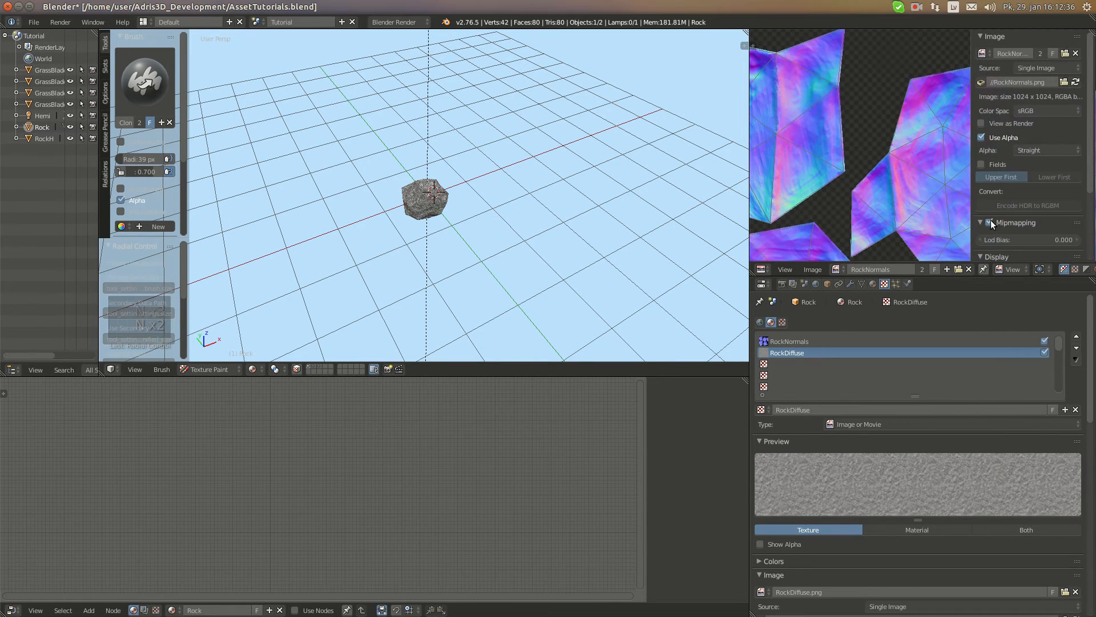
key("n")
Enable mipmapping for the RocksAO image, then display RockDiffuse.png and check its image properties
left_click(836, 269)
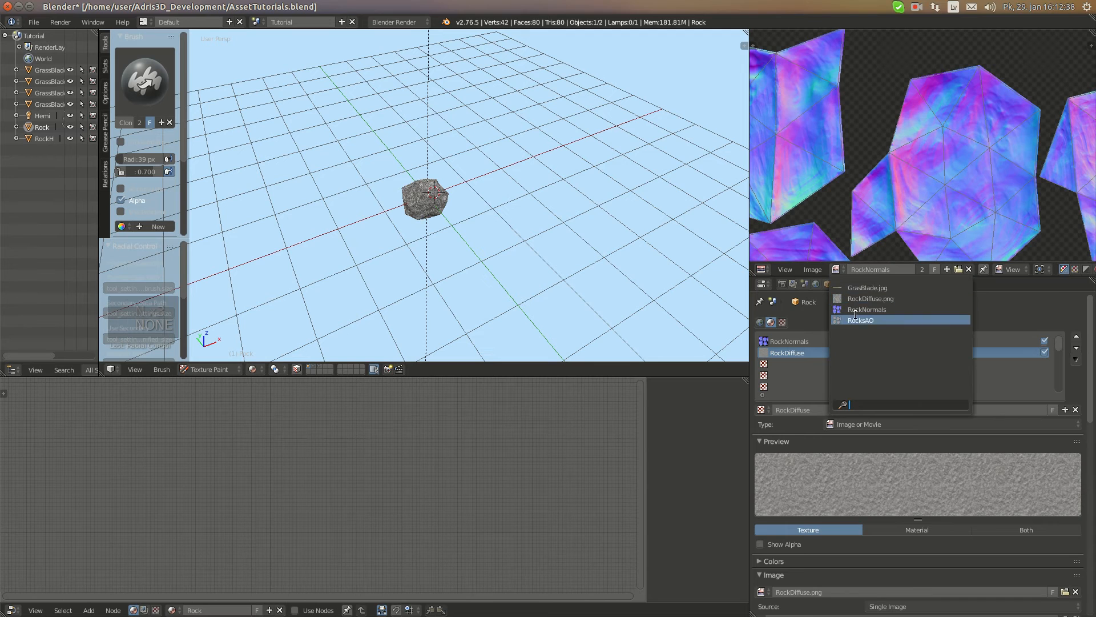
left_click(855, 315)
key("n")
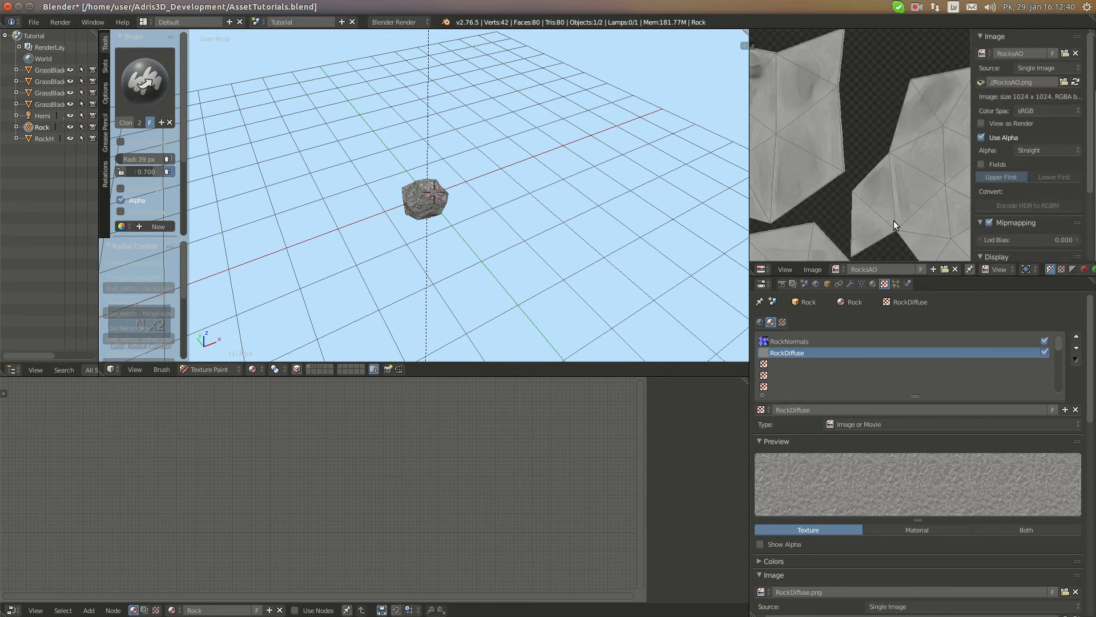
key("n")
left_click(836, 269)
left_click(860, 298)
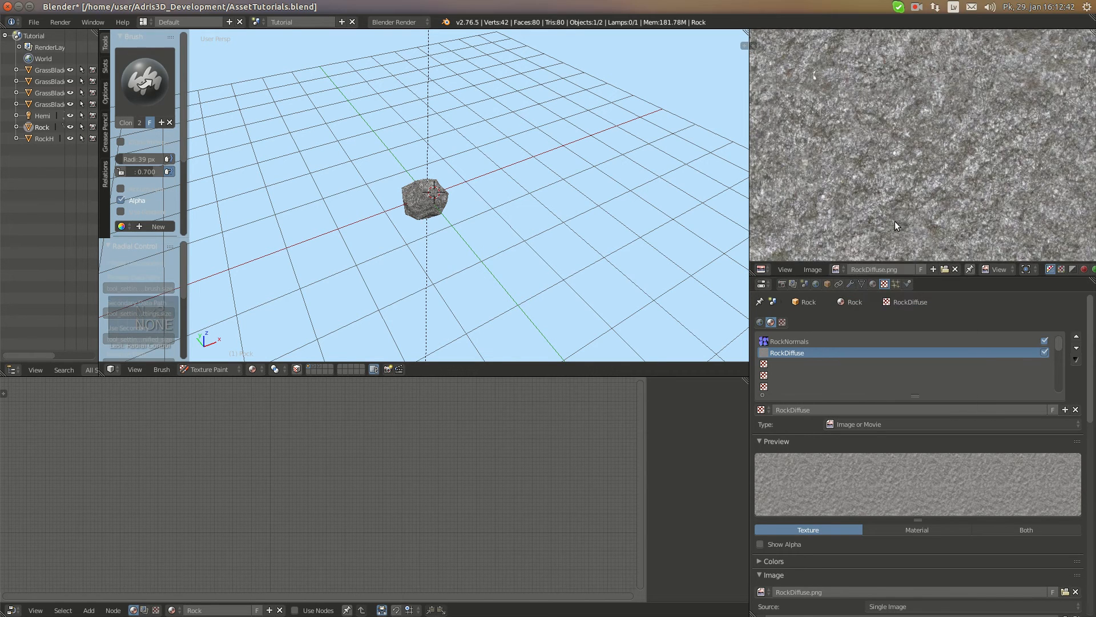
key("n")
key("n")
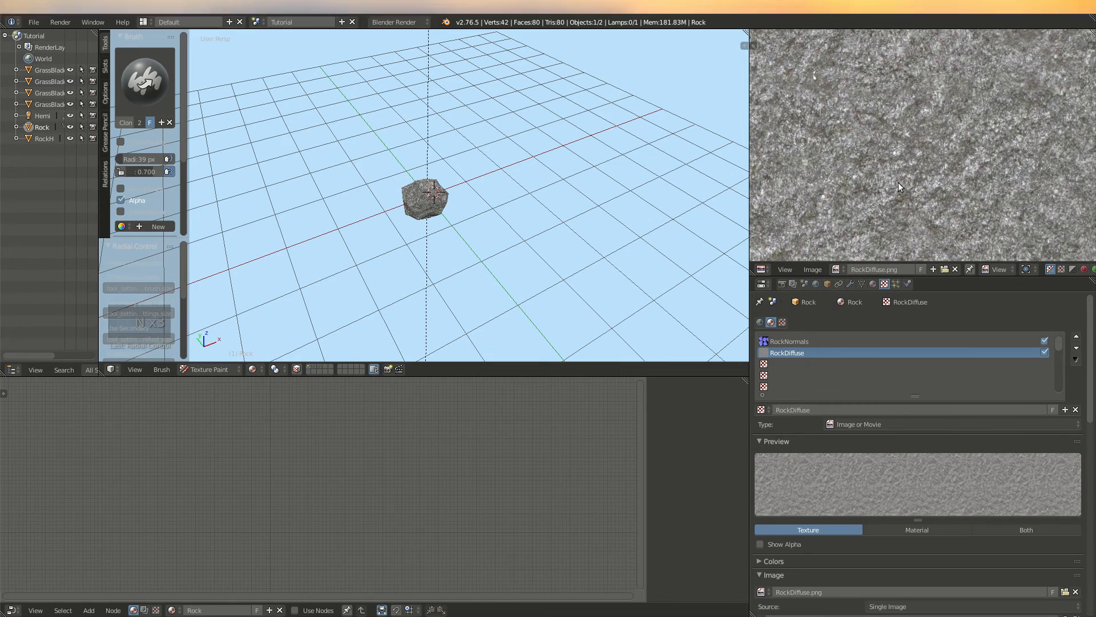
Continue cloning over the seams on the rock's other faces, taking new clone sources from nearby clean areas
scroll(436, 210, "up", 5)
scroll(475, 208, "down", 5)
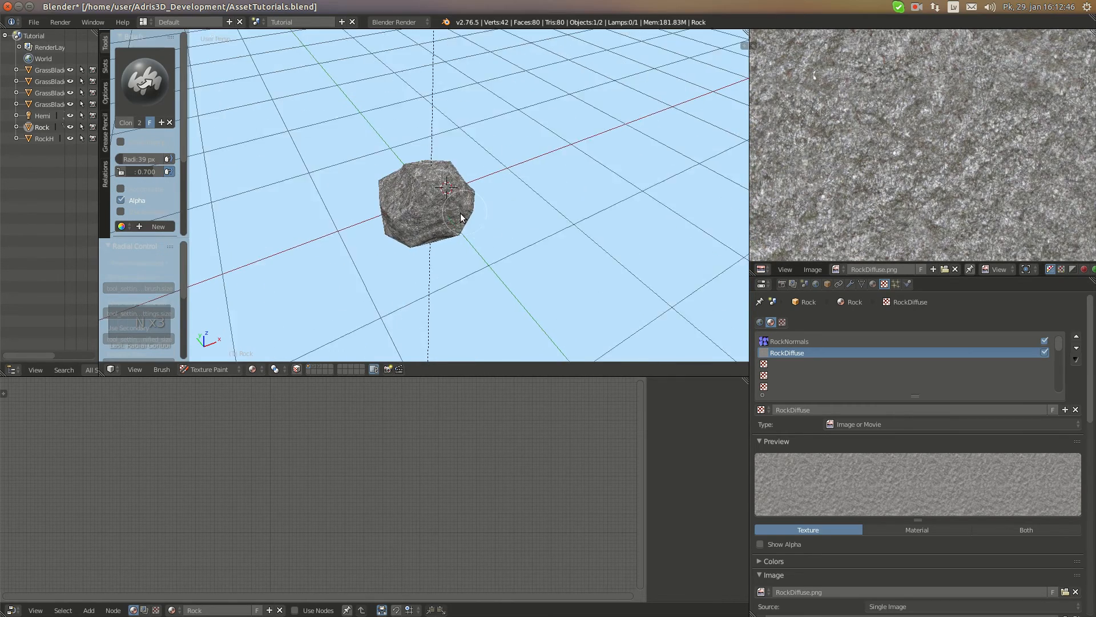
scroll(485, 206, "up", 6)
scroll(460, 183, "up", 2)
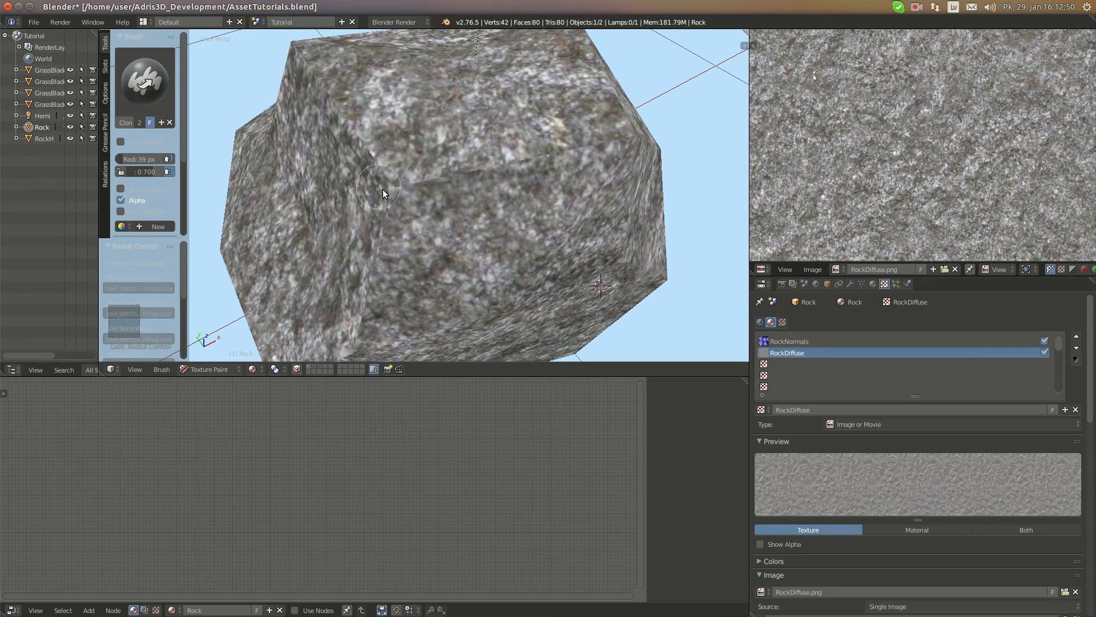
scroll(475, 195, "down", 4)
middle_click_drag(475, 197, 374, 145)
scroll(505, 166, "up", 4)
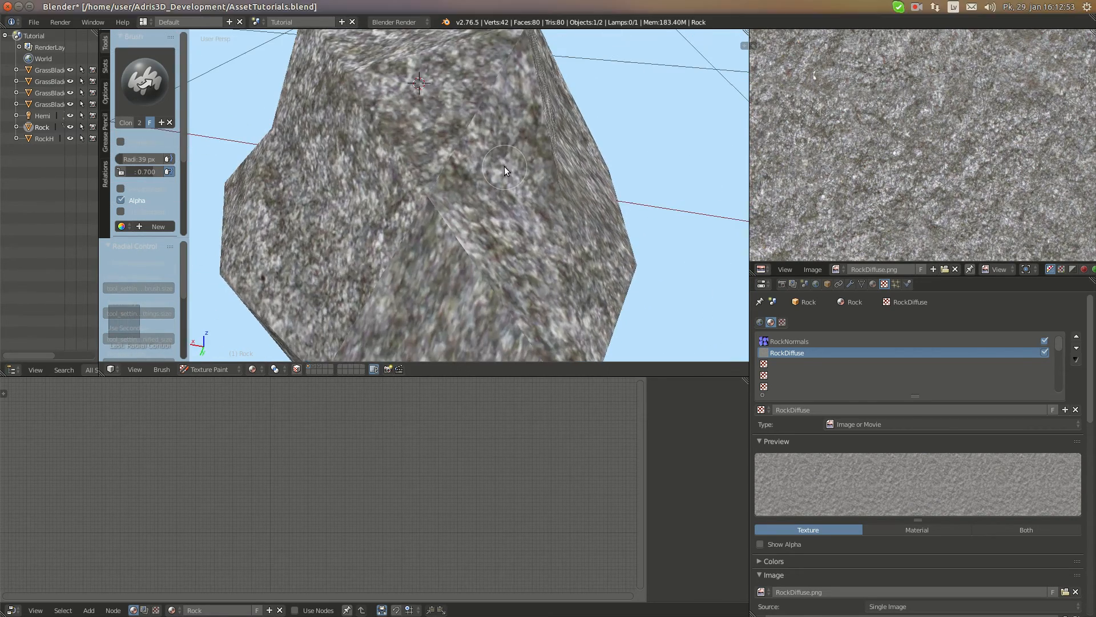
left_click(332, 216, "ctrl")
scroll(448, 140, "down", 4)
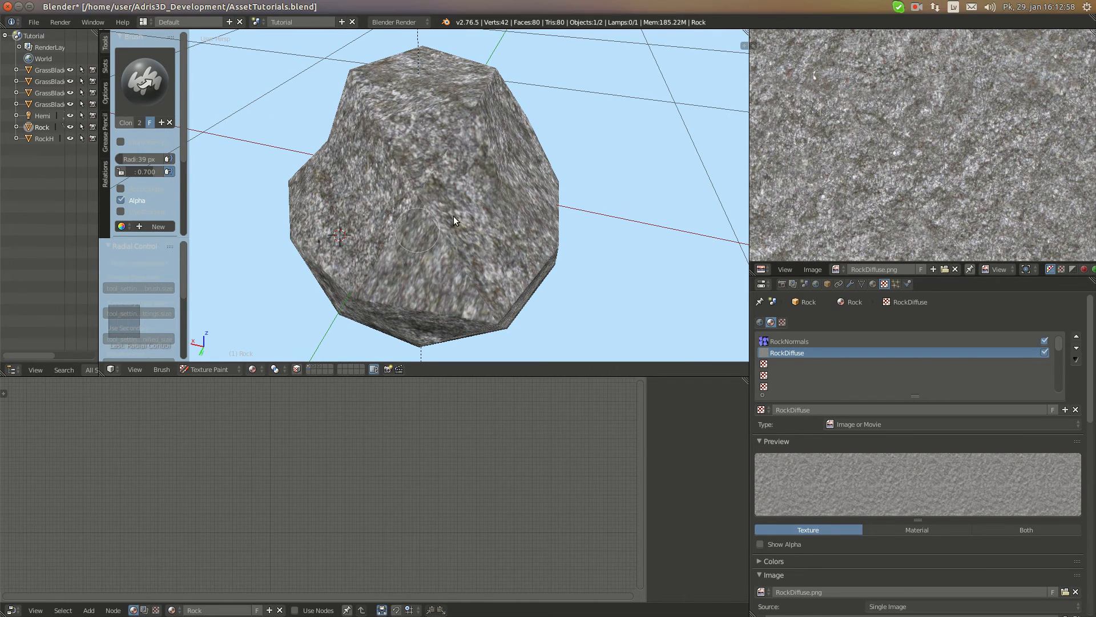
middle_click_drag(453, 230, 485, 186)
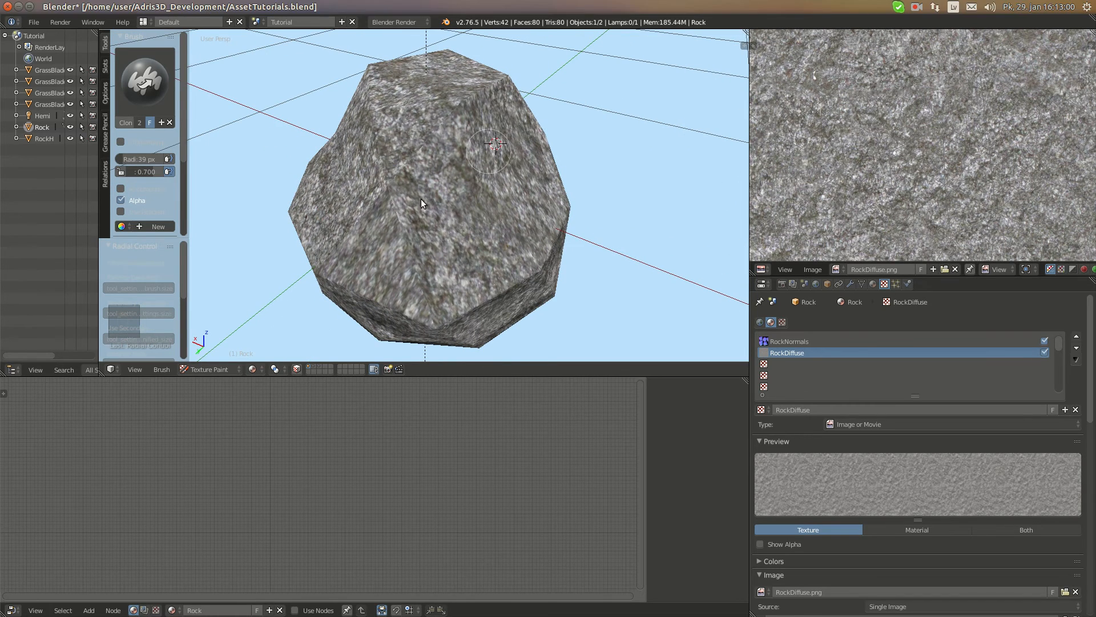
middle_click_drag(387, 226, 427, 237)
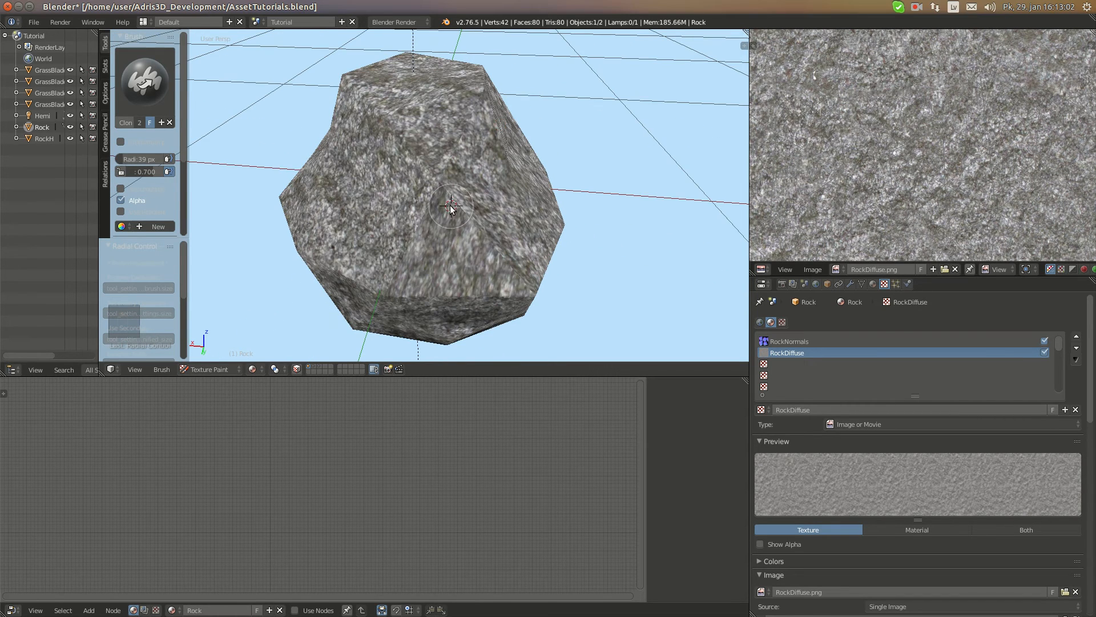
left_click(348, 221, "ctrl")
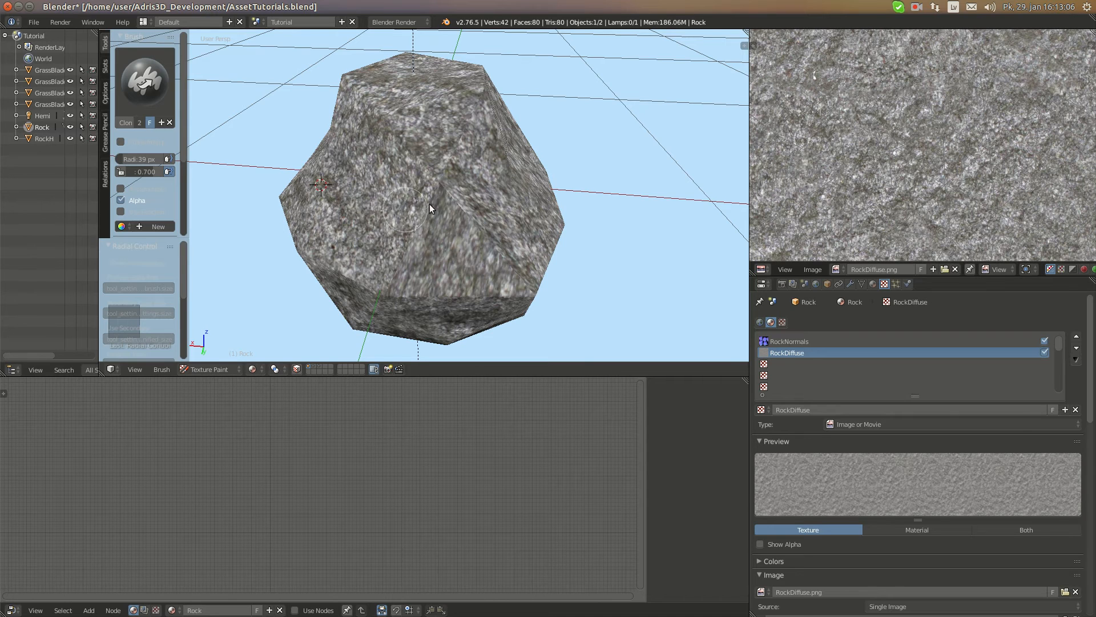
Enlarge the clone brush radius to 63 px and place the clone source near the rock's left edge
key("f")
left_click(461, 217)
left_click(471, 240, "ctrl")
left_click(322, 194, "ctrl")
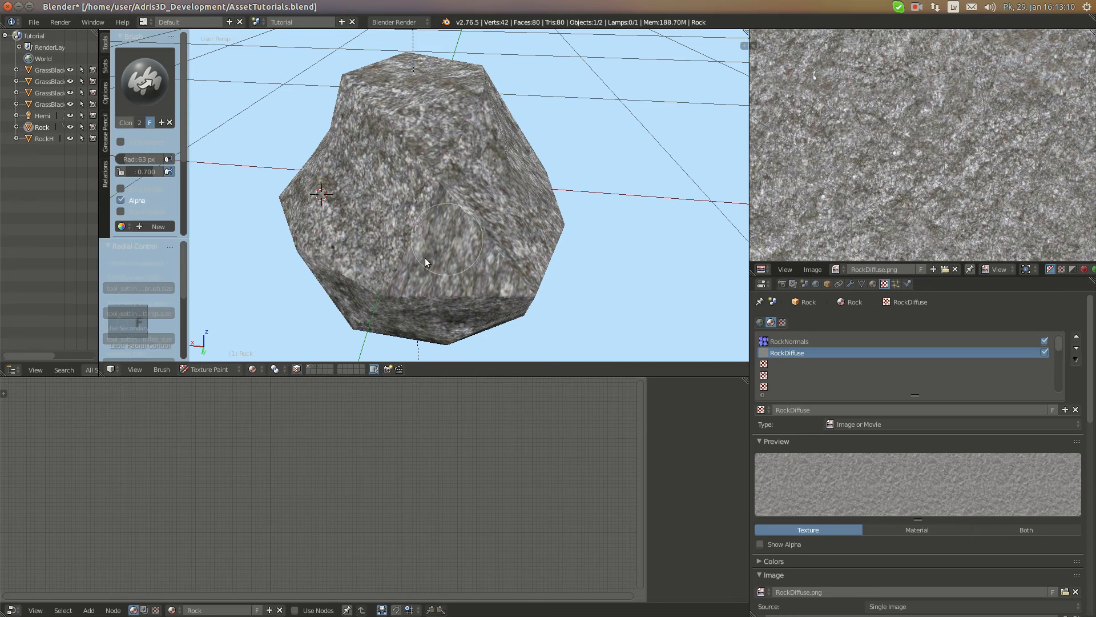
Clone clean rock texture over the remaining seams on the Rock's lower and side faces, taking new clone sources nearby
mouse_move(475, 274)
middle_mouse_down()
mouse_move(424, 238)
mouse_move(451, 224)
mouse_move(427, 210)
middle_mouse_up()
left_click(496, 277, "ctrl")
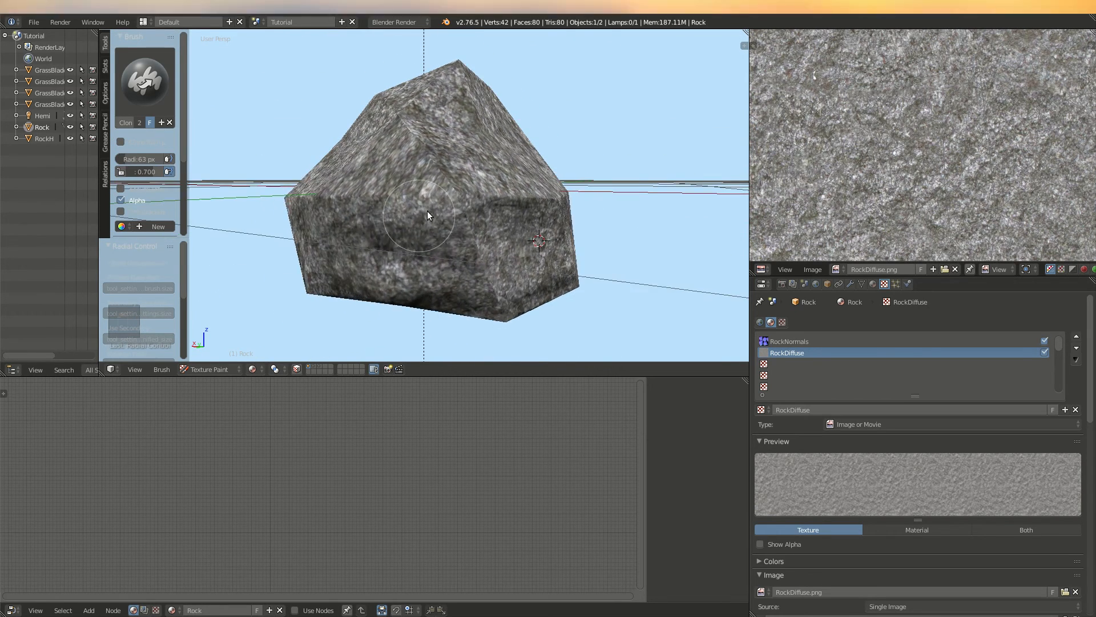
scroll(431, 209, "up", 1)
left_click(465, 176, "ctrl")
left_click(569, 251, "ctrl")
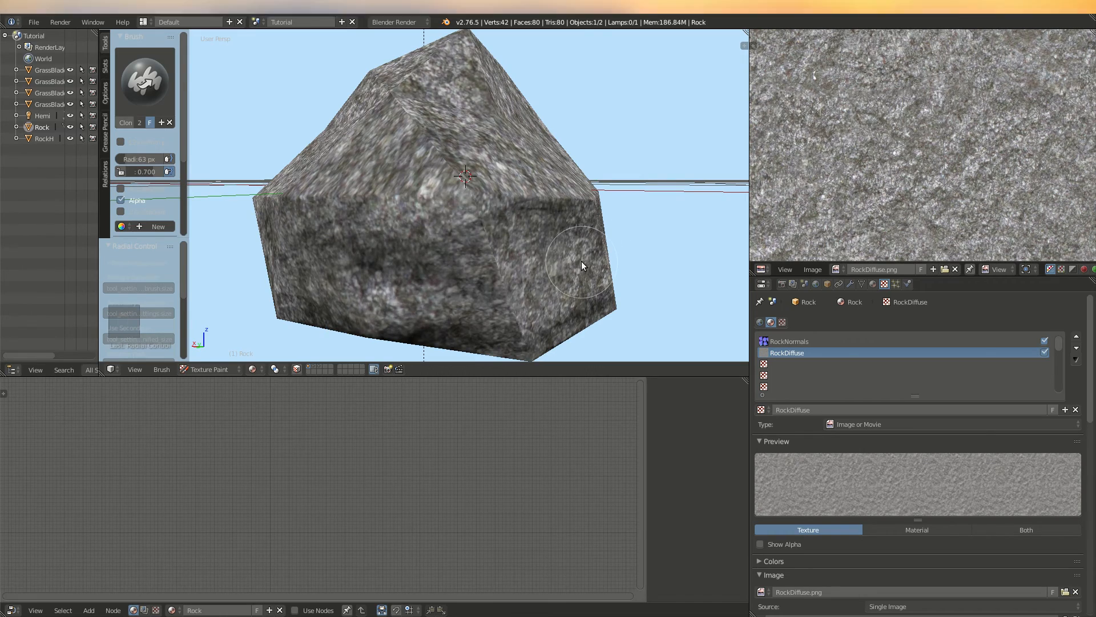
mouse_move(437, 153)
middle_mouse_down()
mouse_move(479, 174)
mouse_move(516, 249)
mouse_move(447, 205)
mouse_move(433, 215)
middle_mouse_up()
left_click(455, 100, "ctrl")
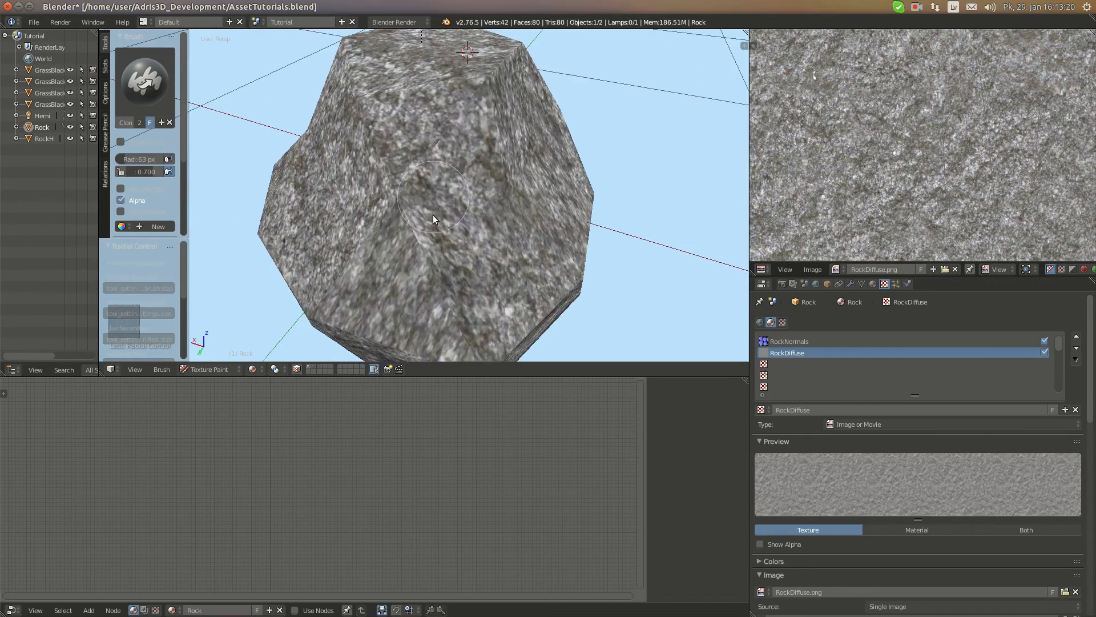
left_click_drag(436, 237, 385, 225, "ctrl")
mouse_move(468, 232)
middle_mouse_down()
mouse_move(367, 206)
mouse_move(377, 193)
mouse_move(365, 217)
middle_mouse_up()
Switch the Rock from Texture Paint to Object Mode and snap the 3D cursor to the center
left_click(209, 369)
left_click(208, 356)
key("shift+s")
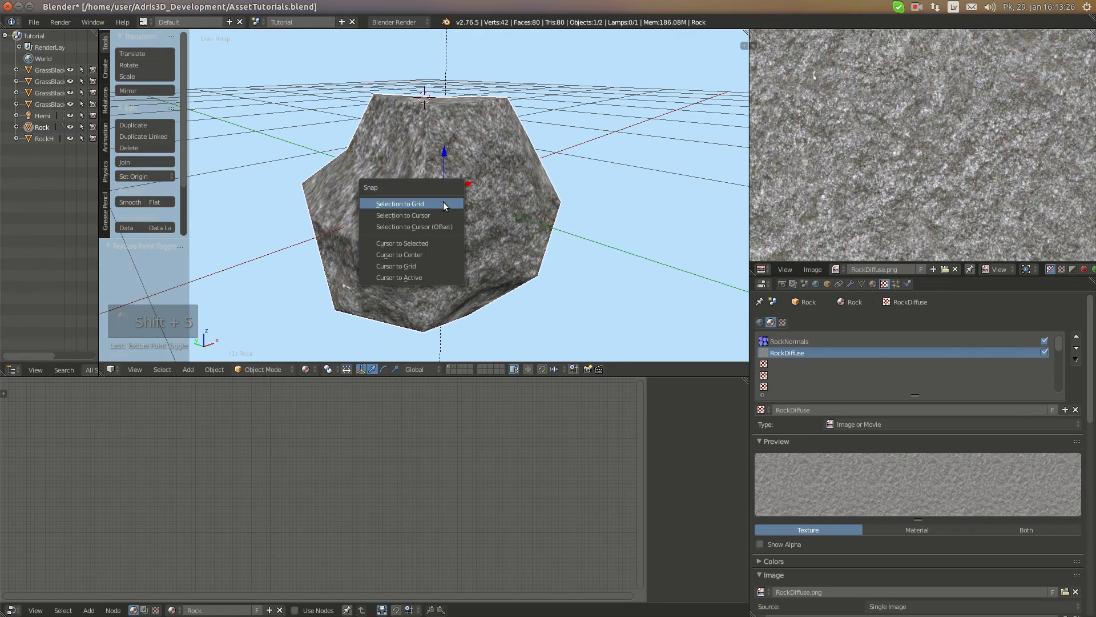
left_click(424, 255)
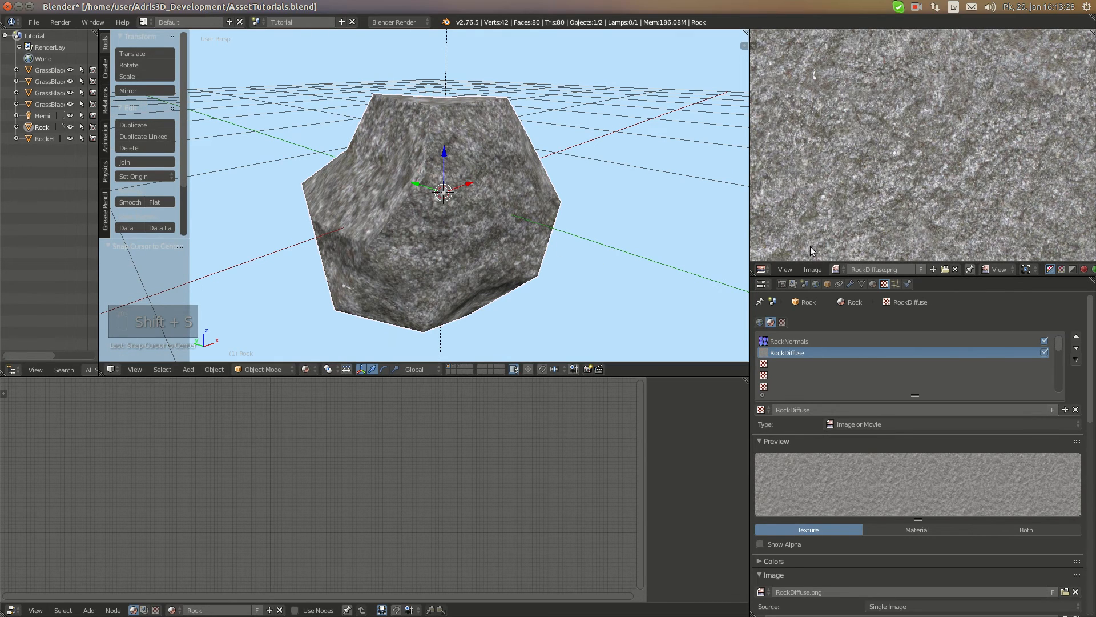
Save the painted RockDiffuse.png image, then switch to GIMP and open RockDiffuse.png there
left_click(813, 269)
left_click(828, 187)
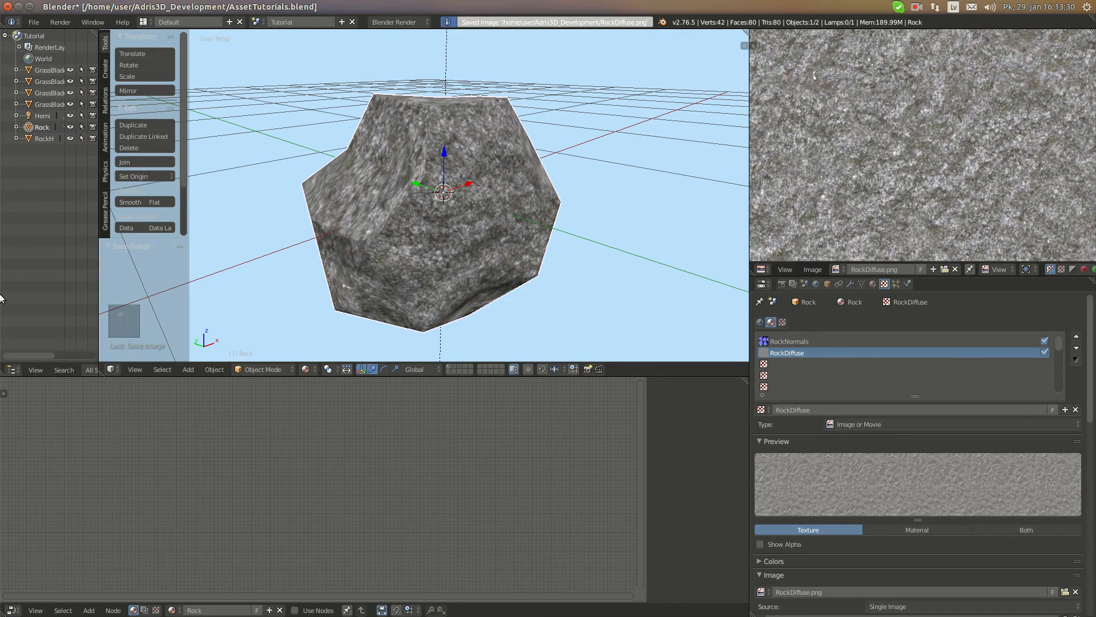
left_click(18, 302)
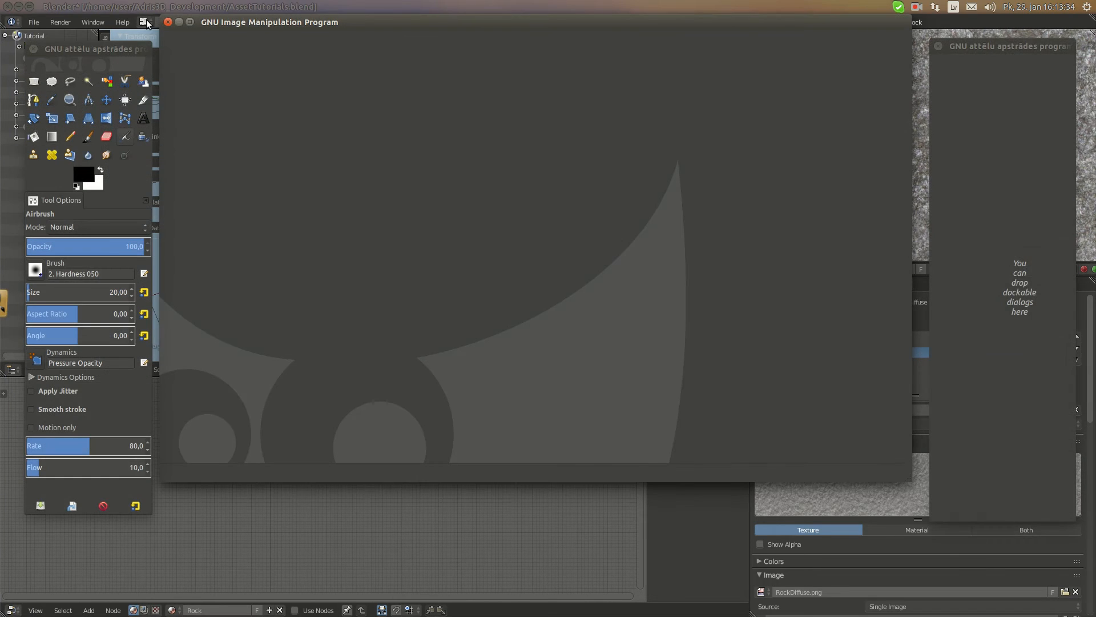
left_click(192, 23)
left_click(47, 6)
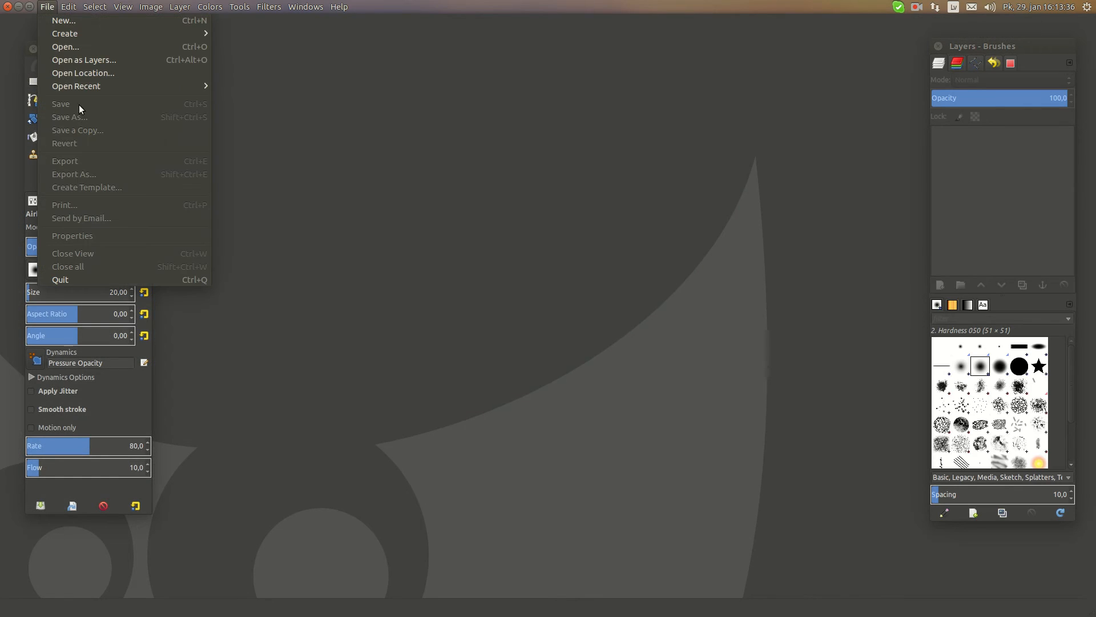
mouse_move(163, 91)
left_click(225, 85)
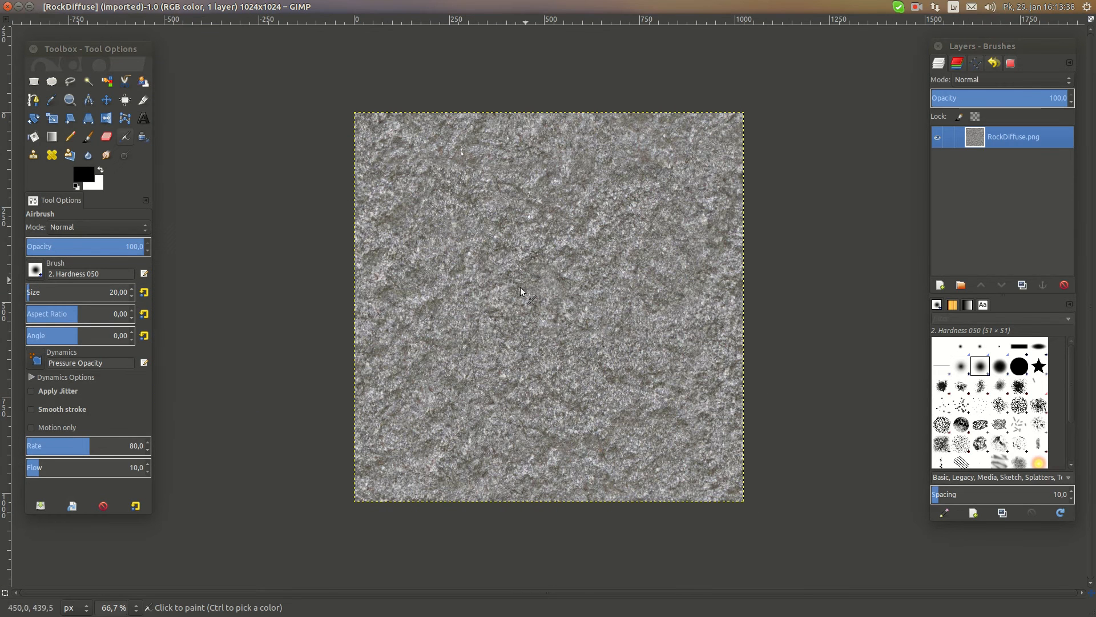
Open RocksAO.png from the Adris3D_Development folder as a new layer above RockDiffuse.png
left_click(49, 6)
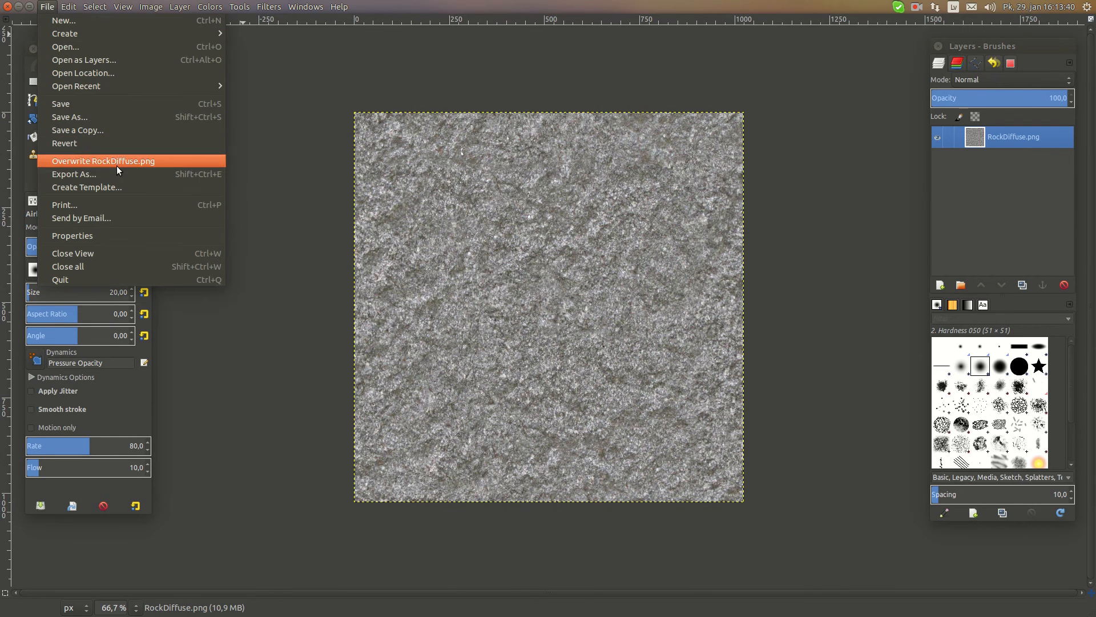
left_click(100, 60)
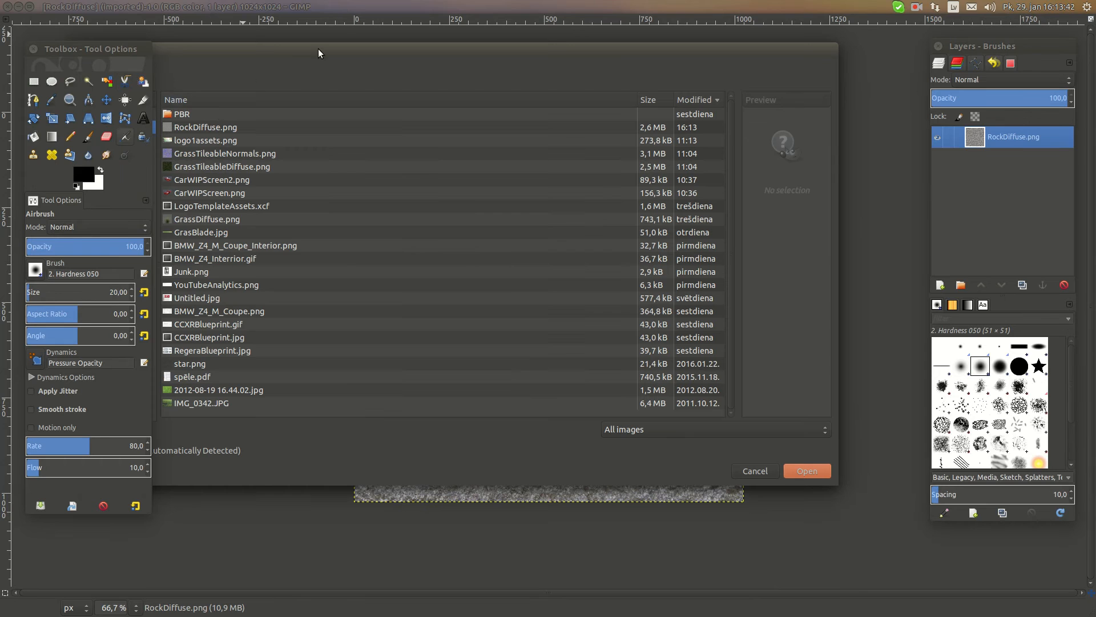
left_click(212, 138)
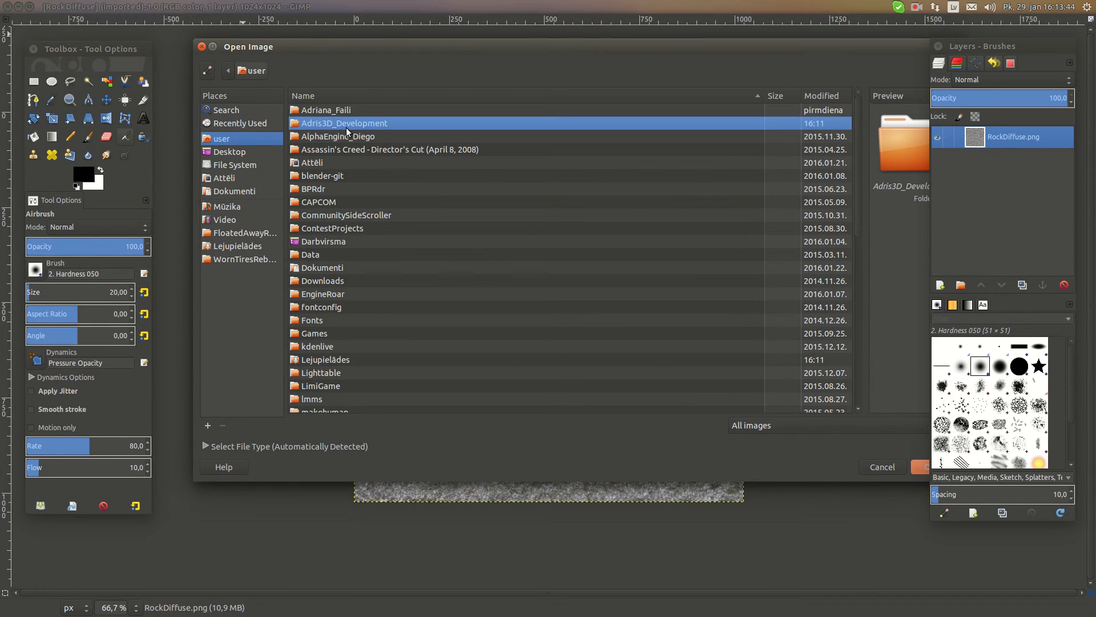
double_click(346, 128)
scroll(354, 357, "down", 5)
left_click(341, 394)
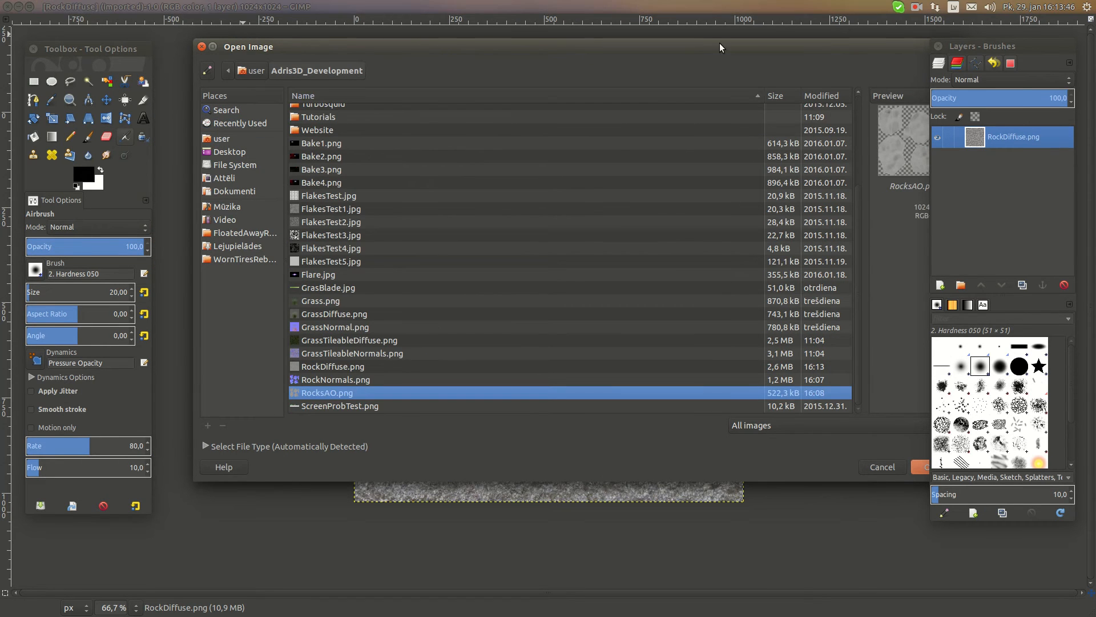
left_click_drag(720, 43, 559, 79)
left_click(777, 501)
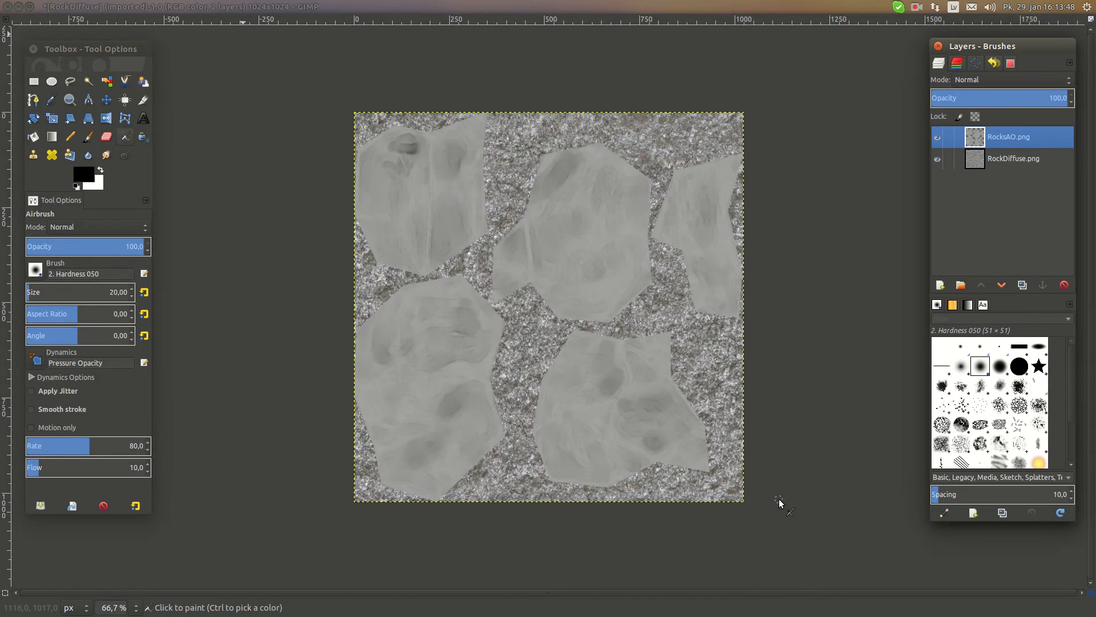
Set the RocksAO.png layer's blend mode to Multiply
left_click(996, 80)
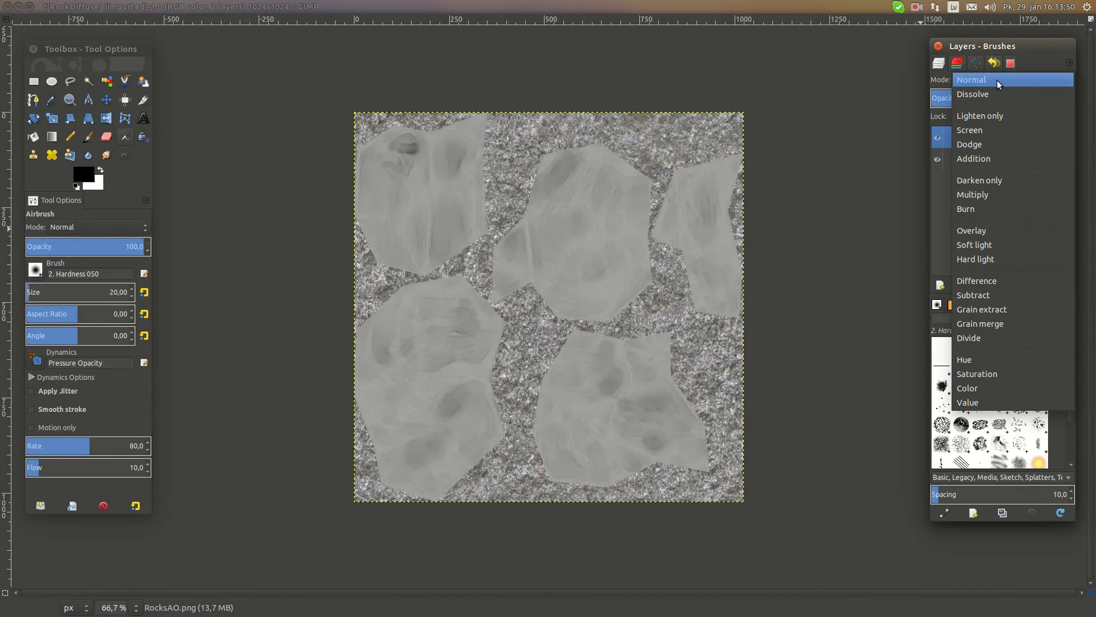
left_click(986, 194)
middle_click_drag(646, 266, 602, 244)
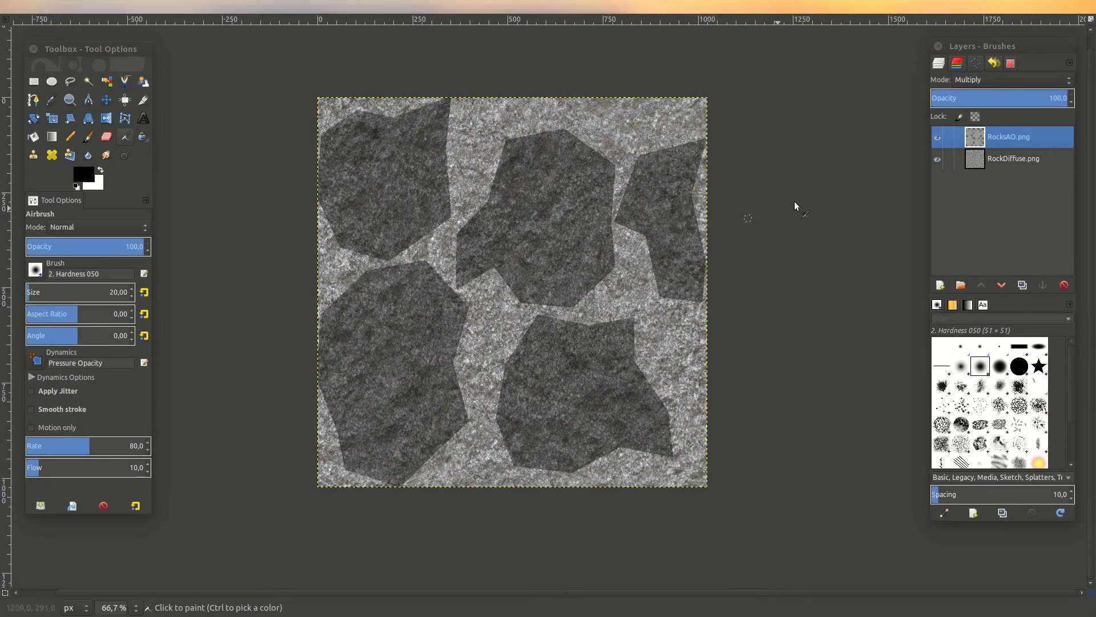
Start a Brightness-Contrast adjustment on the RocksAO.png layer with brightness 50 and contrast 36
left_click(277, 6)
mouse_move(216, 7)
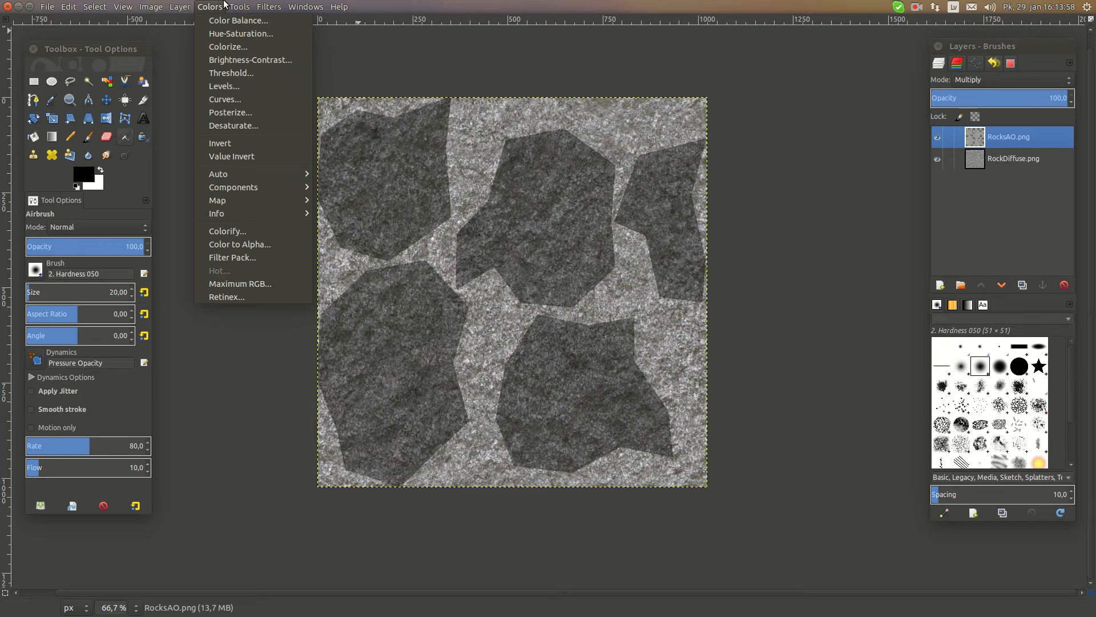
left_click(242, 61)
left_click(293, 85)
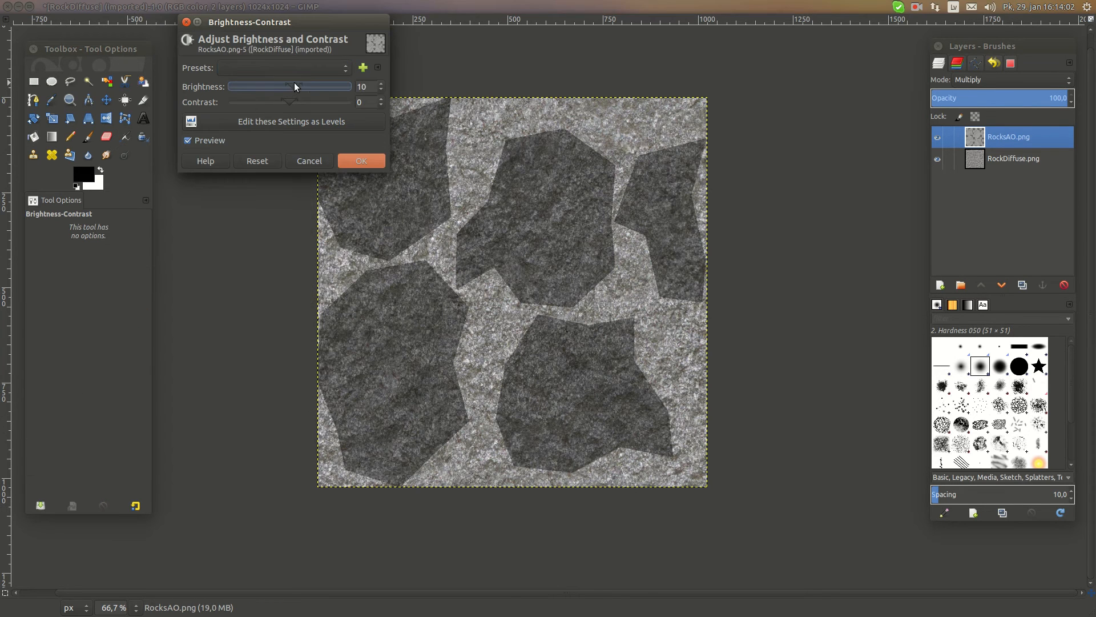
mouse_move(294, 83)
left_mouse_down()
mouse_move(346, 86)
mouse_move(256, 94)
mouse_move(307, 86)
left_mouse_up()
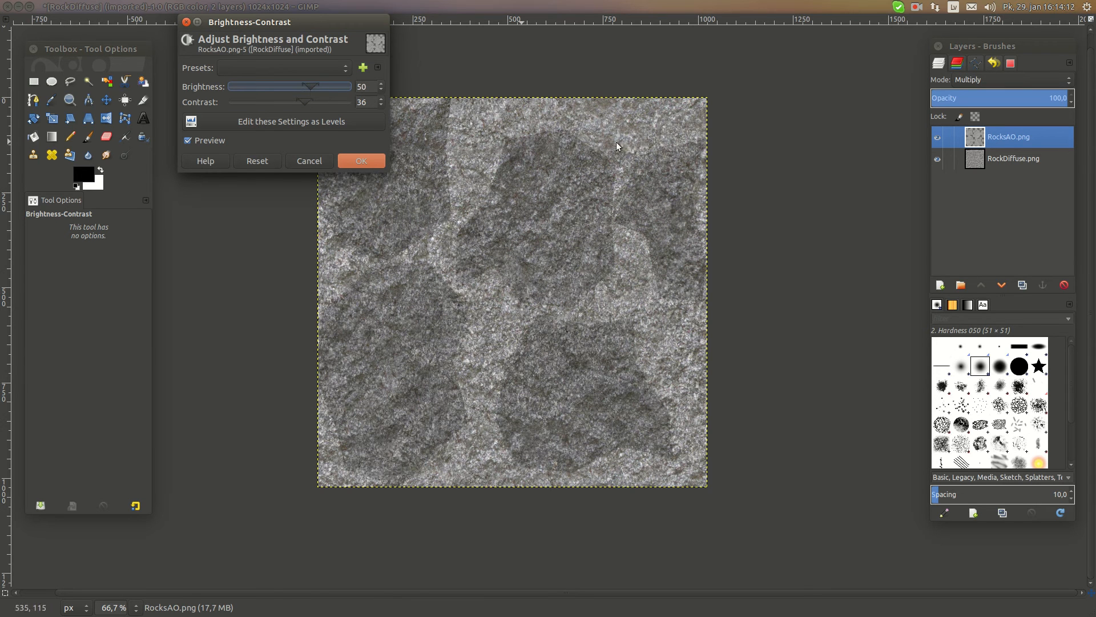
Return the RocksAO.png layer to Normal mode and apply the adjustment with brightness 36 and contrast 78
left_click(988, 75)
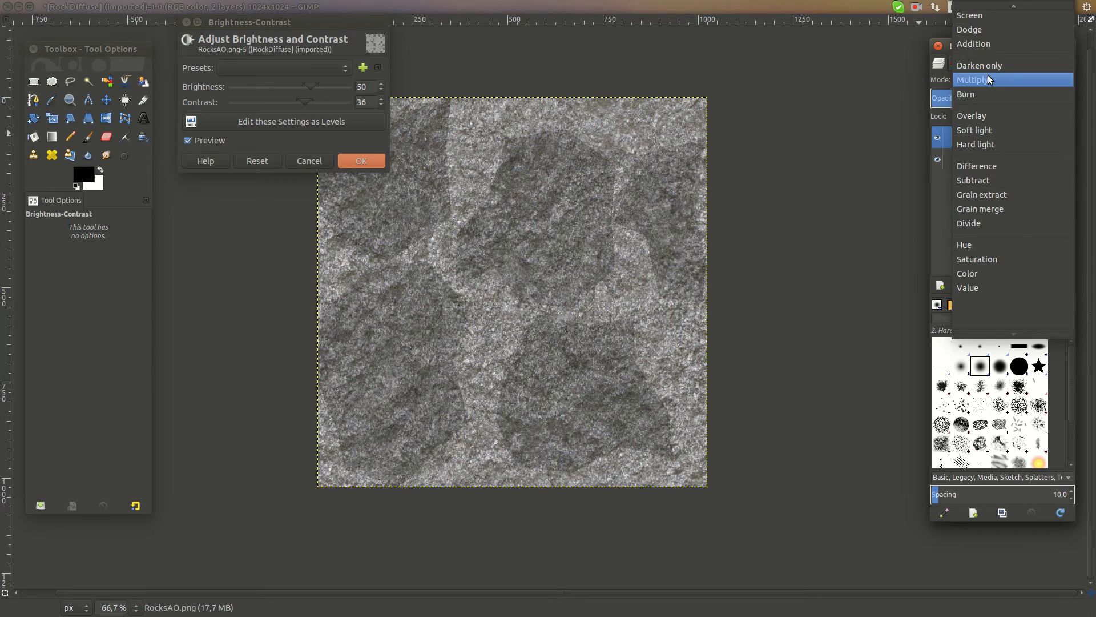
left_click(986, 16)
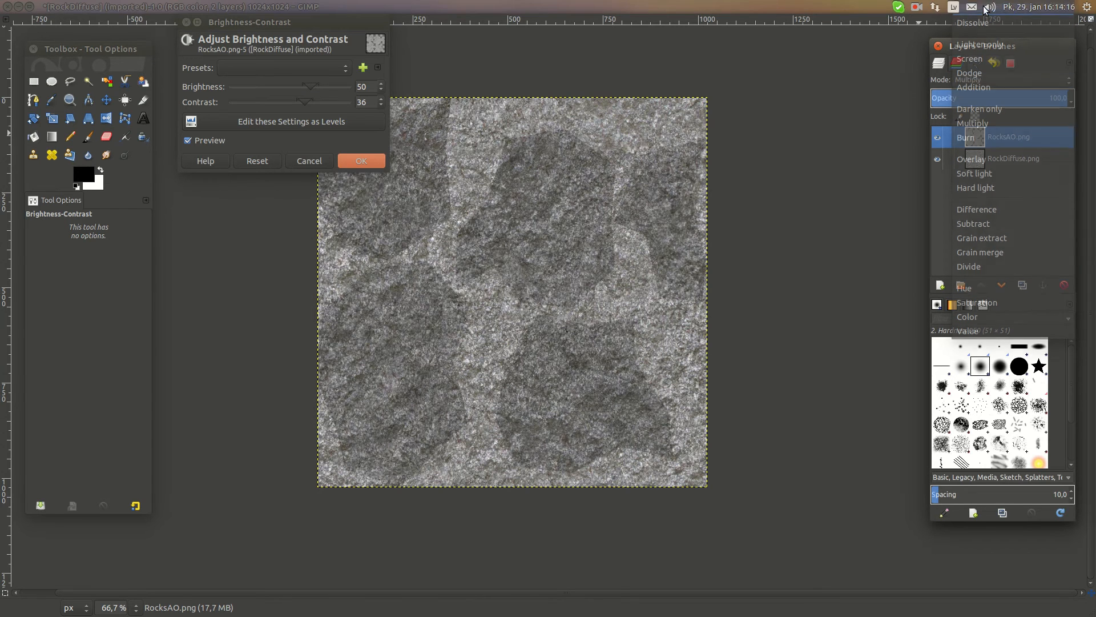
mouse_move(314, 89)
left_mouse_down()
mouse_move(329, 83)
mouse_move(330, 101)
mouse_move(314, 102)
mouse_move(305, 83)
left_mouse_up()
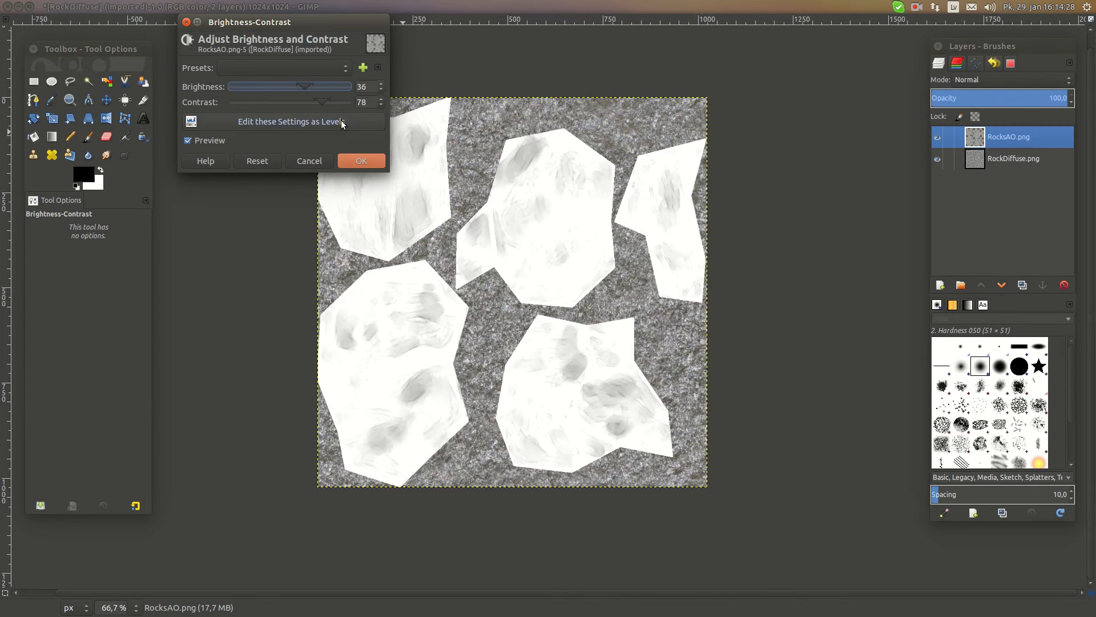
left_click(362, 161)
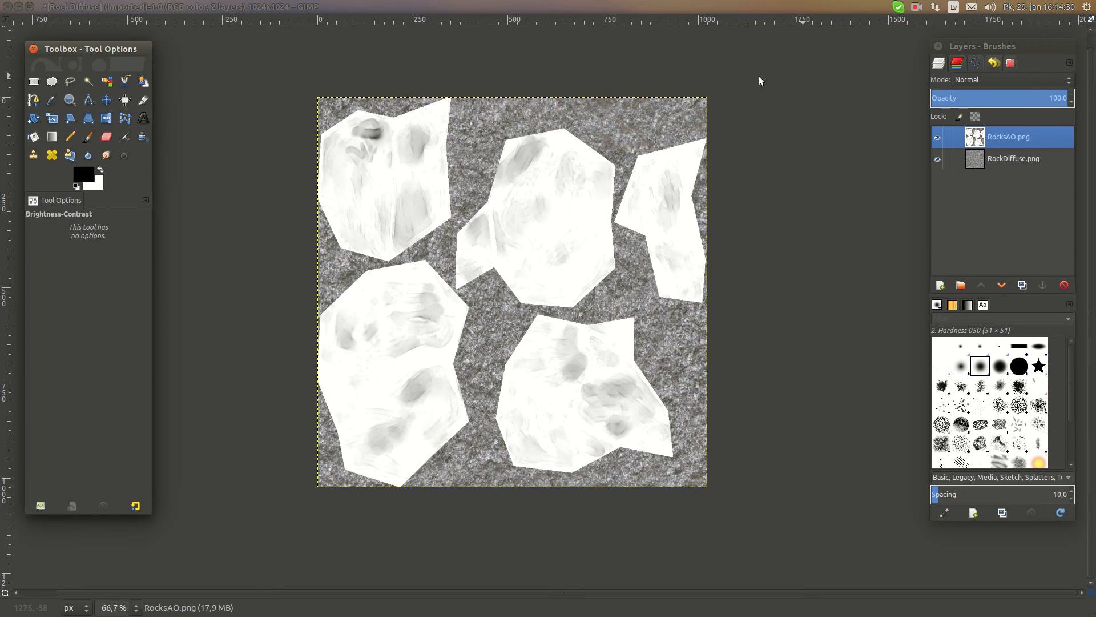
Blend the brightened RocksAO.png layer over the diffuse layer in Multiply mode
left_click(990, 83)
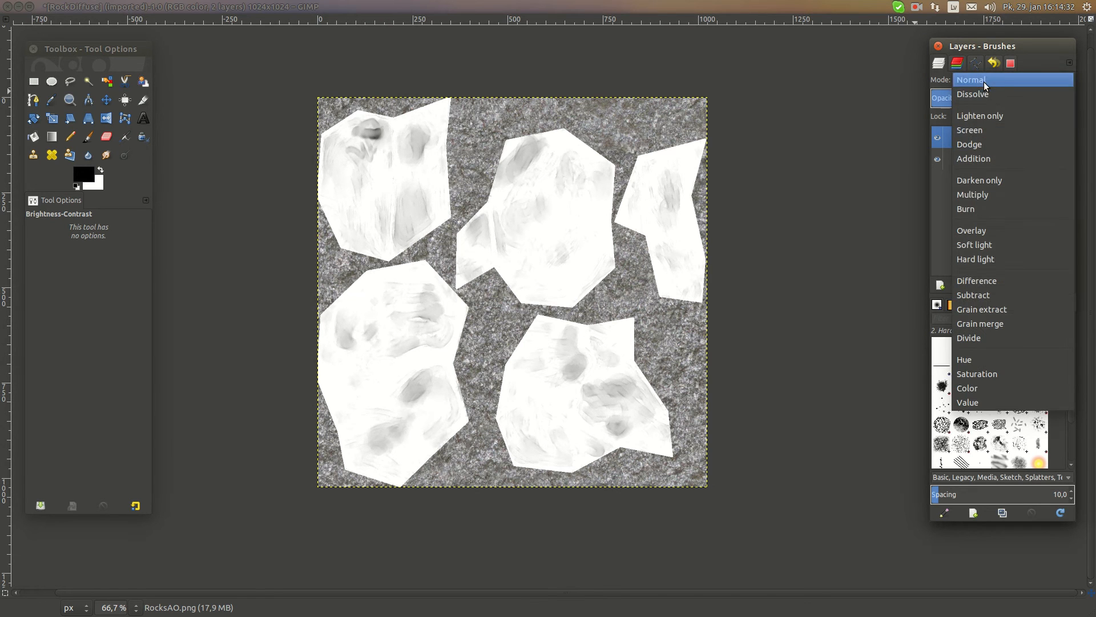
left_click(990, 190)
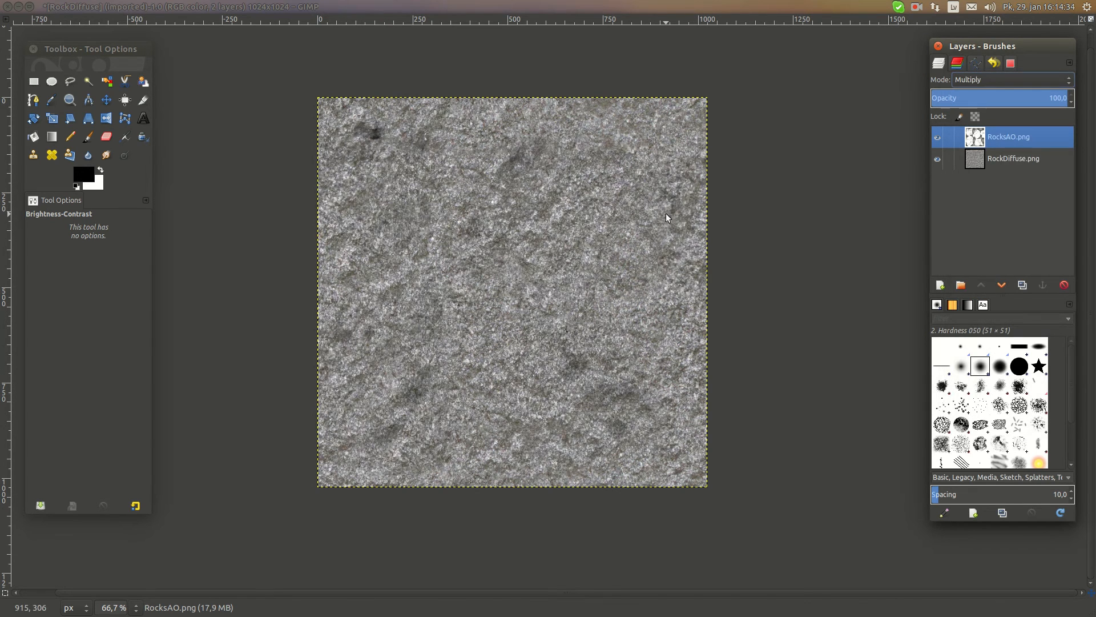
middle_click_drag(594, 226, 568, 208)
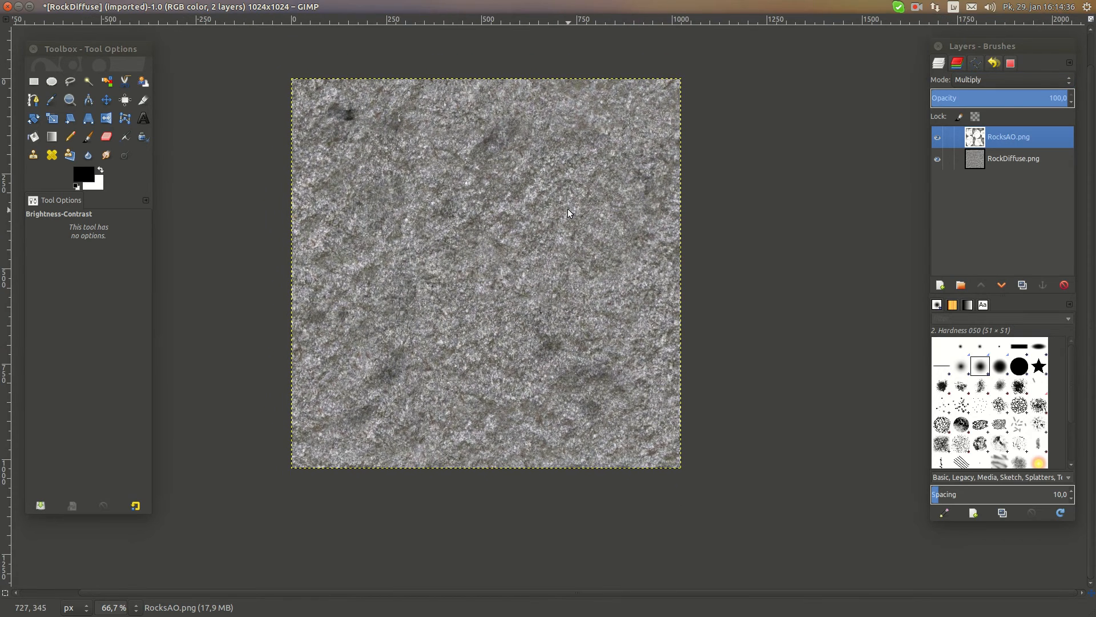
Apply a second Brightness-Contrast adjustment to the RocksAO.png layer with brightness 5 and contrast -2
left_click(263, 5)
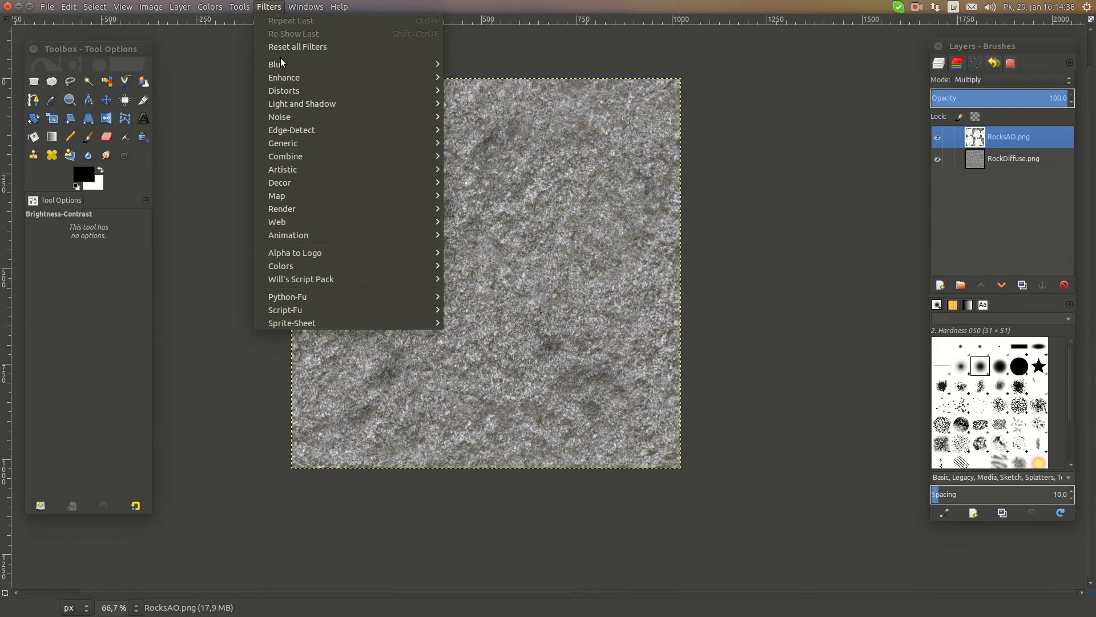
mouse_move(209, 6)
left_click(252, 58)
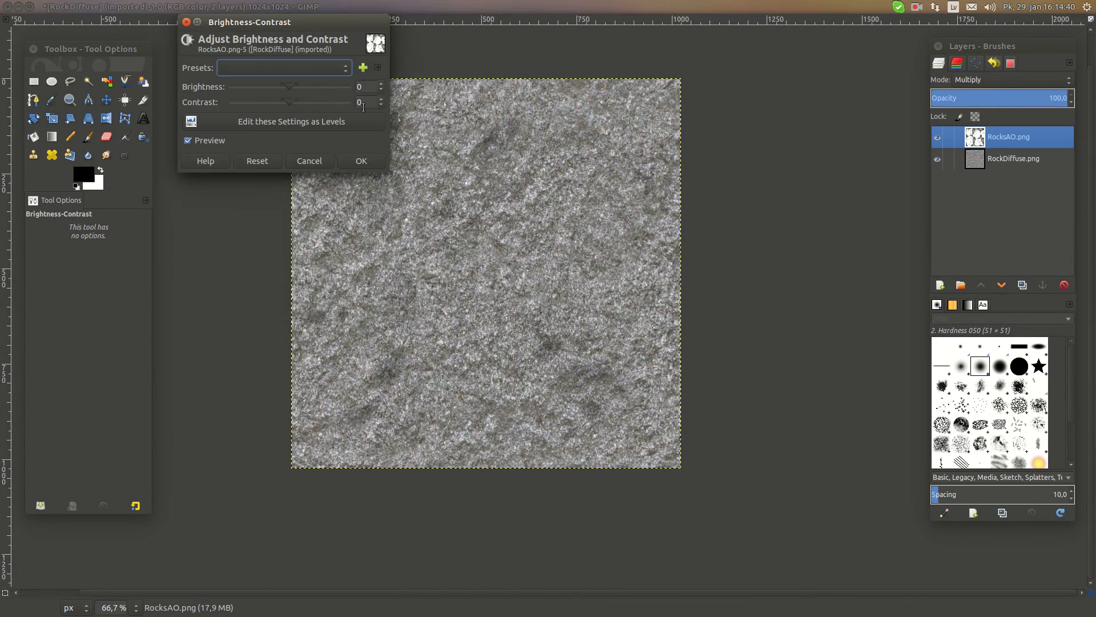
mouse_move(286, 98)
left_mouse_down()
mouse_move(301, 98)
mouse_move(279, 98)
mouse_move(287, 104)
mouse_move(290, 87)
mouse_move(269, 90)
mouse_move(286, 90)
left_mouse_up()
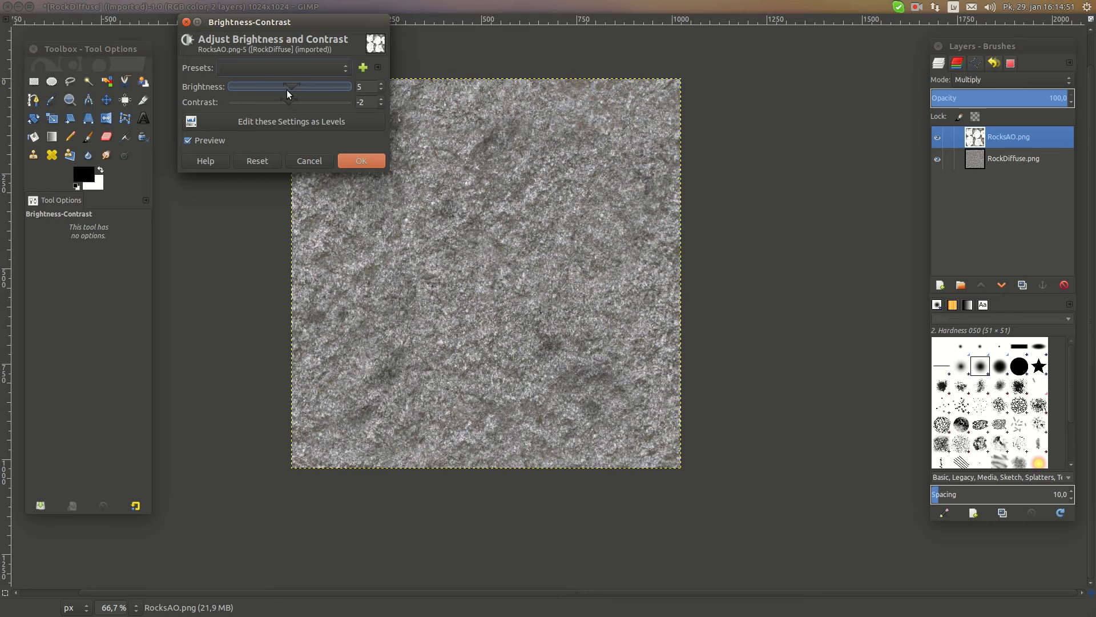
left_click(361, 161)
Overwrite RockDiffuse.png with the layered result, then switch to Blender and reload the image
mouse_move(174, 13)
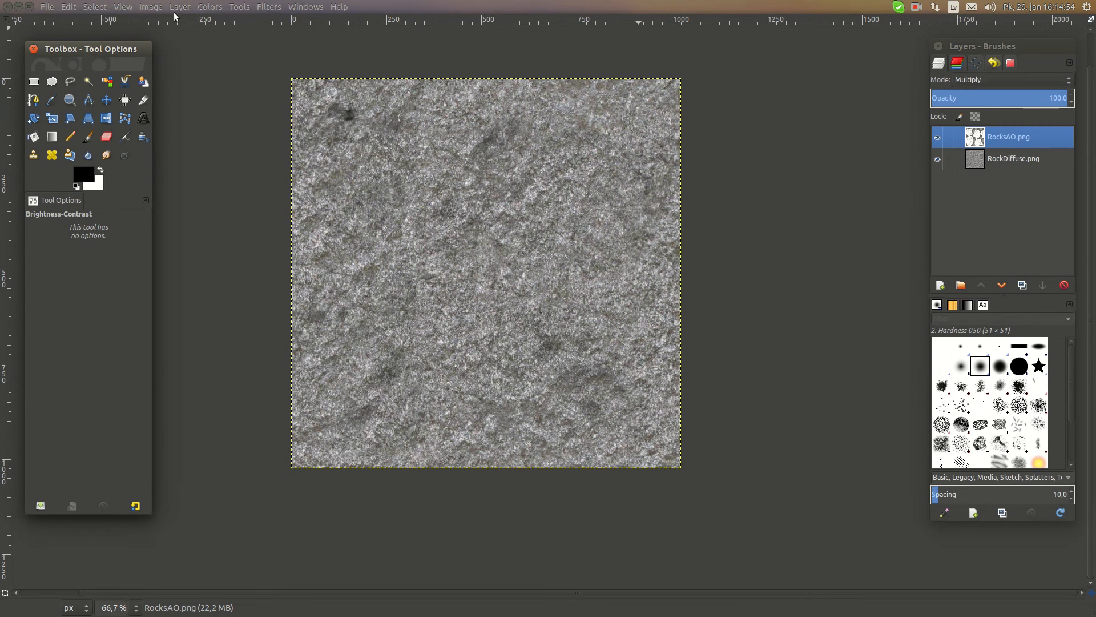
left_click(53, 6)
left_click(145, 156)
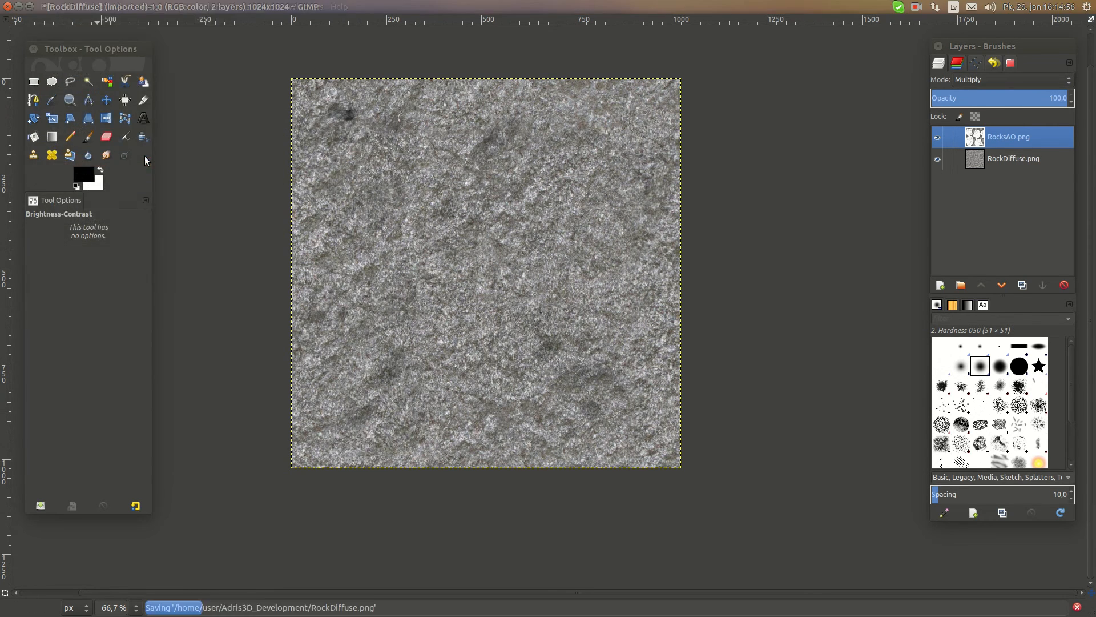
left_click(14, 396)
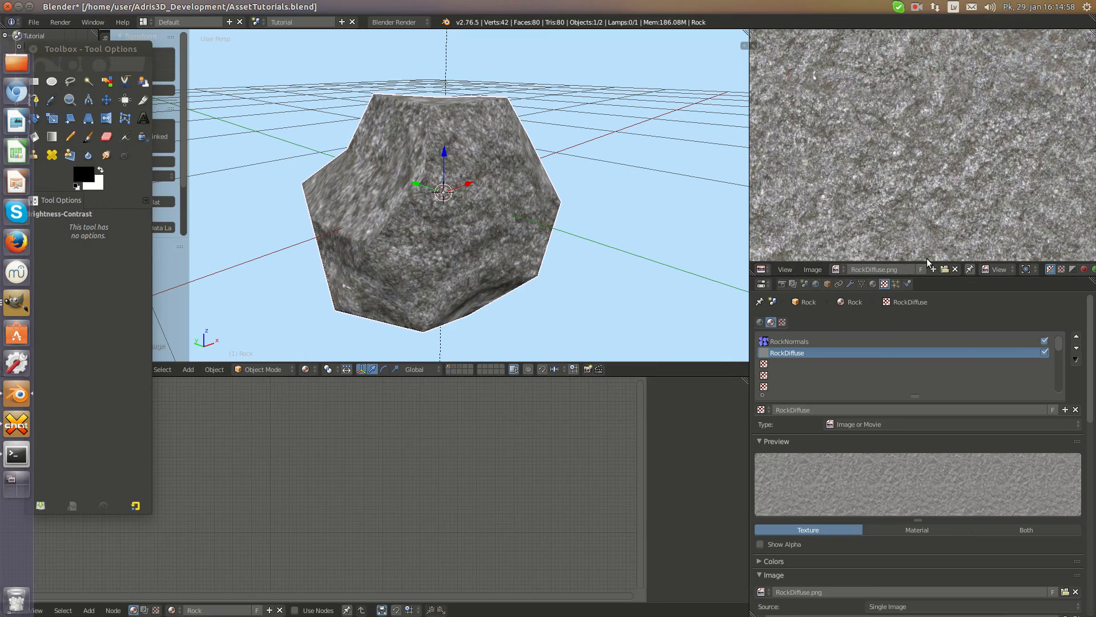
left_click(813, 269)
left_click(844, 199)
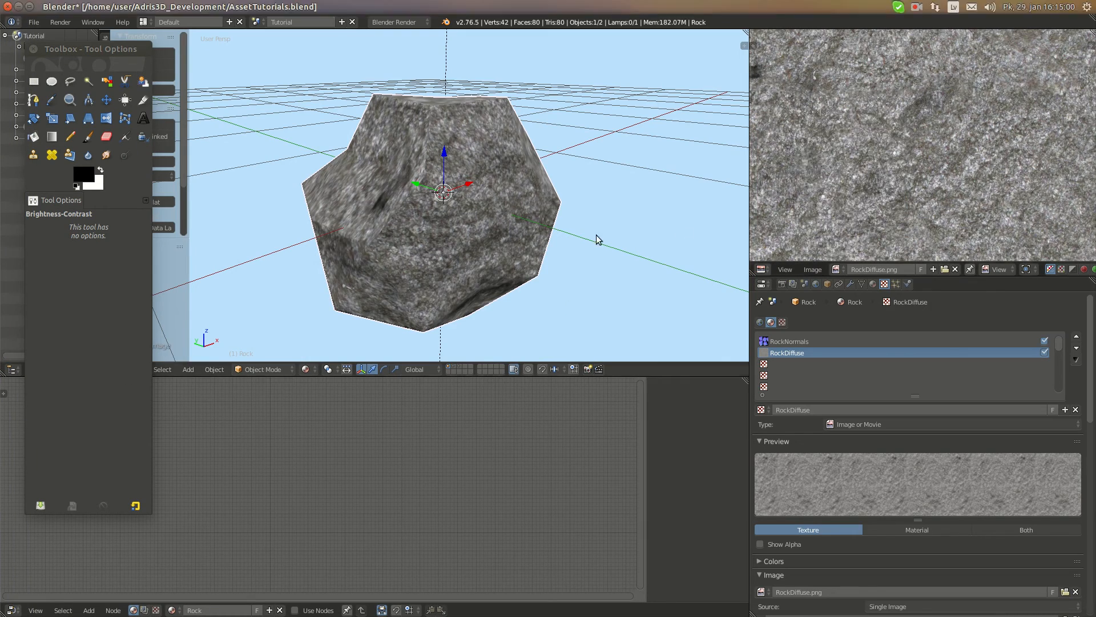
Examine the ambient occlusion shading on the Rock from several sides, then switch back to GIMP
middle_click_drag(595, 237, 611, 203)
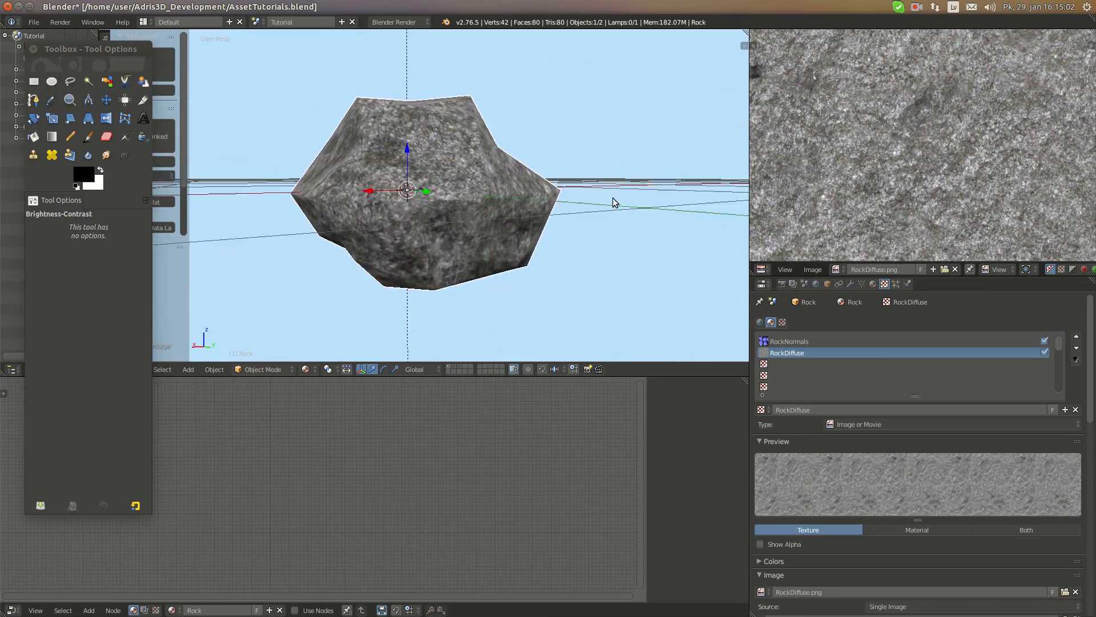
scroll(444, 209, "up", 3)
middle_click_drag(445, 209, 501, 245)
scroll(563, 223, "down", 3)
mouse_move(7, 273)
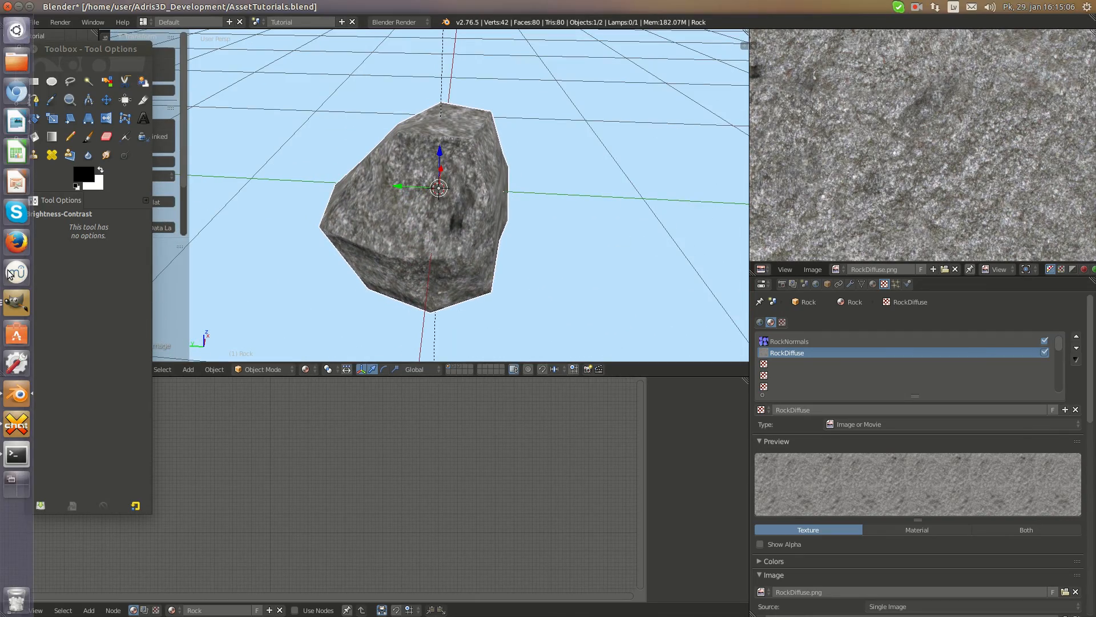
left_click(14, 305)
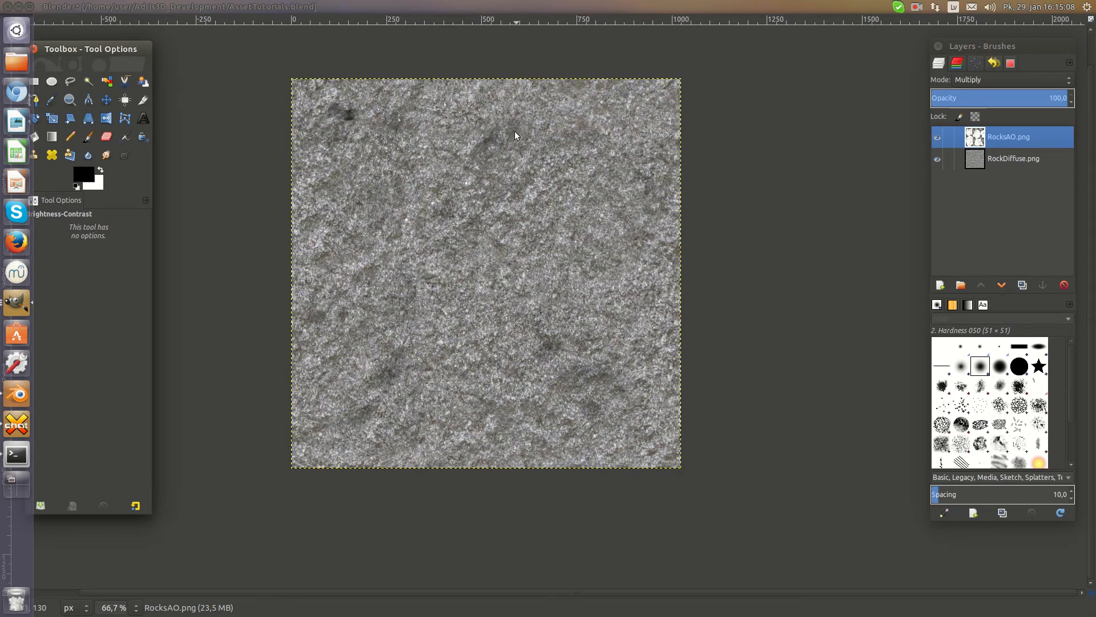
left_click(66, 4)
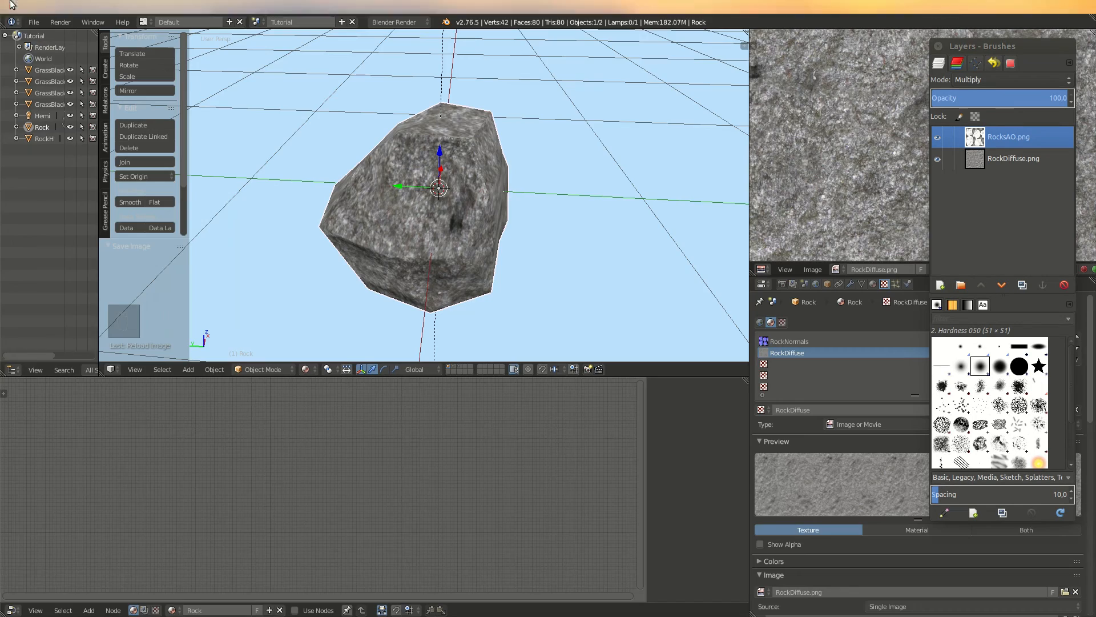
left_click(13, 310)
left_click(293, 93)
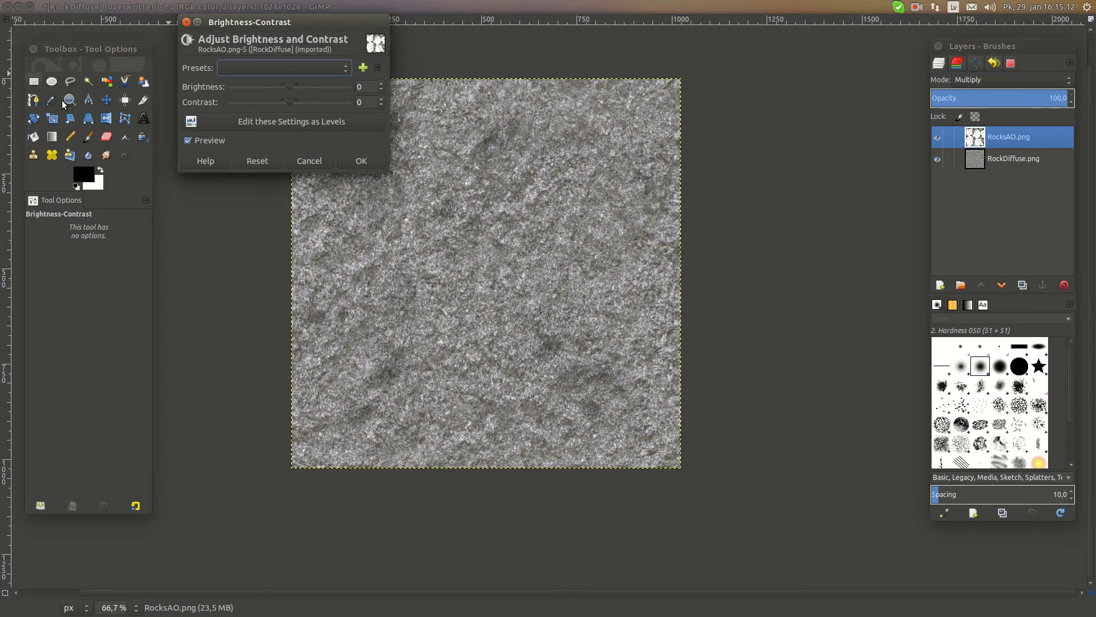
left_click(301, 161)
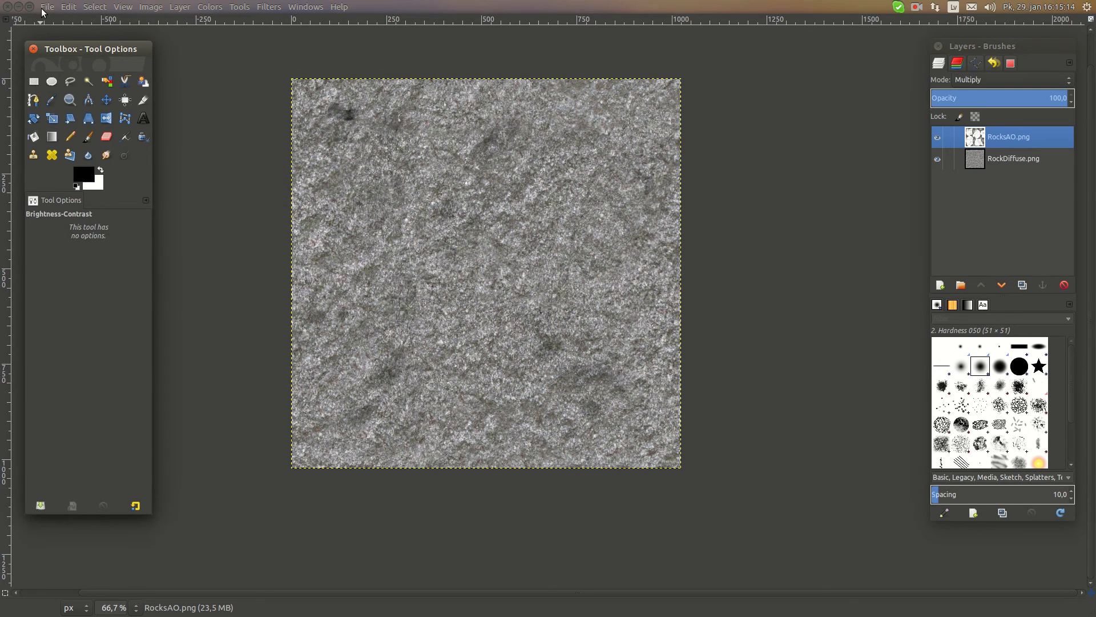
Close the layered RockDiffuse image, discarding its unsaved changes, and open the recent file RocksAO.png
left_click(42, 8)
left_click(224, 337)
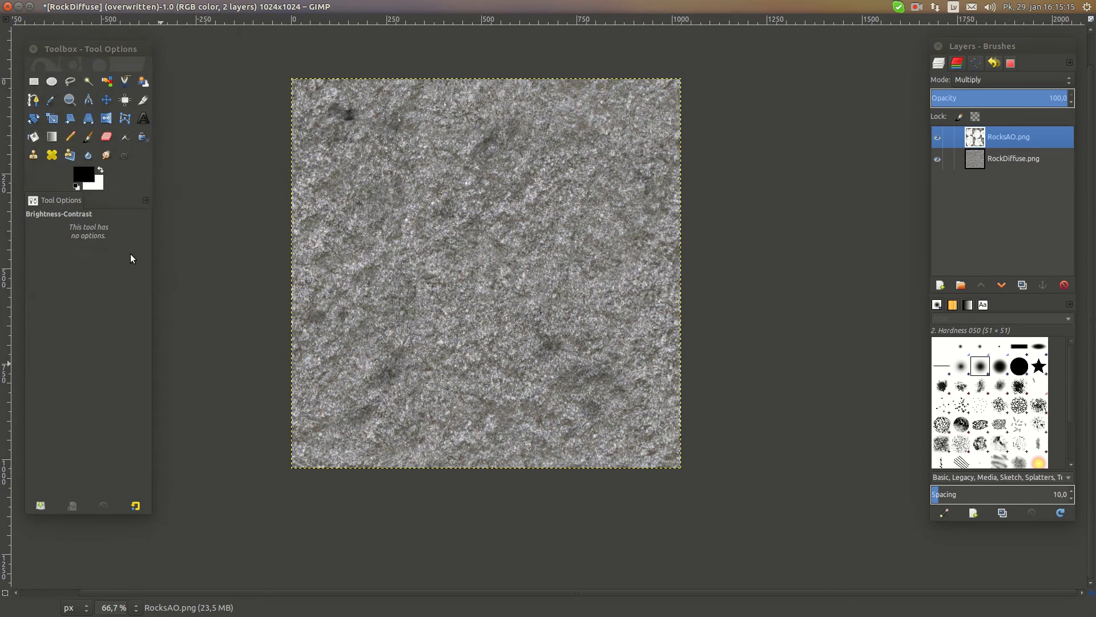
left_click(126, 136)
key("ctrl+w")
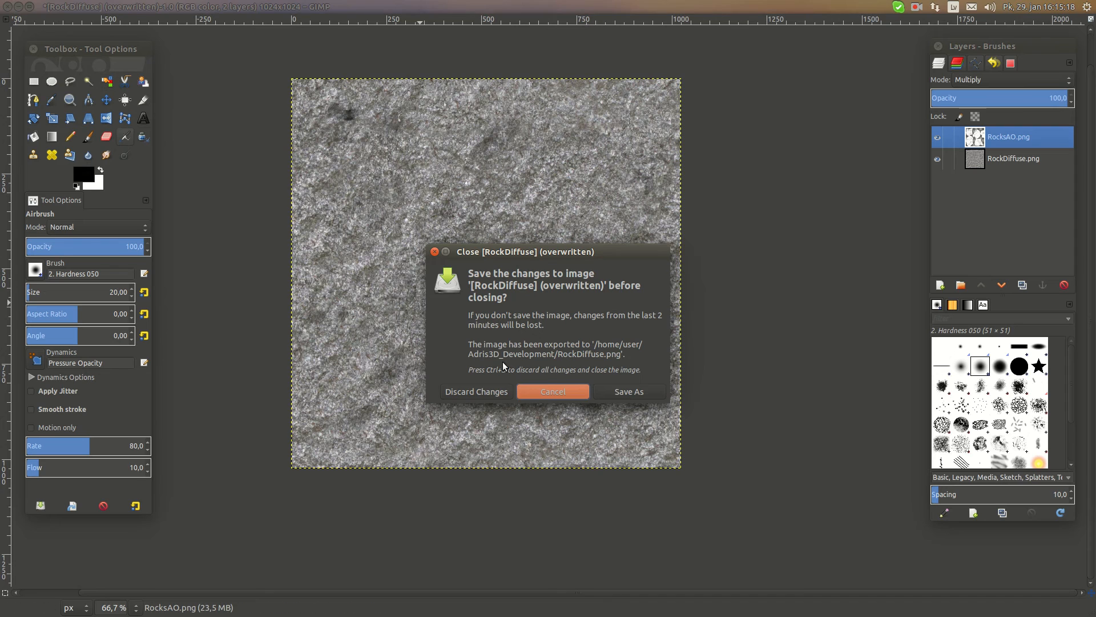
left_click(493, 393)
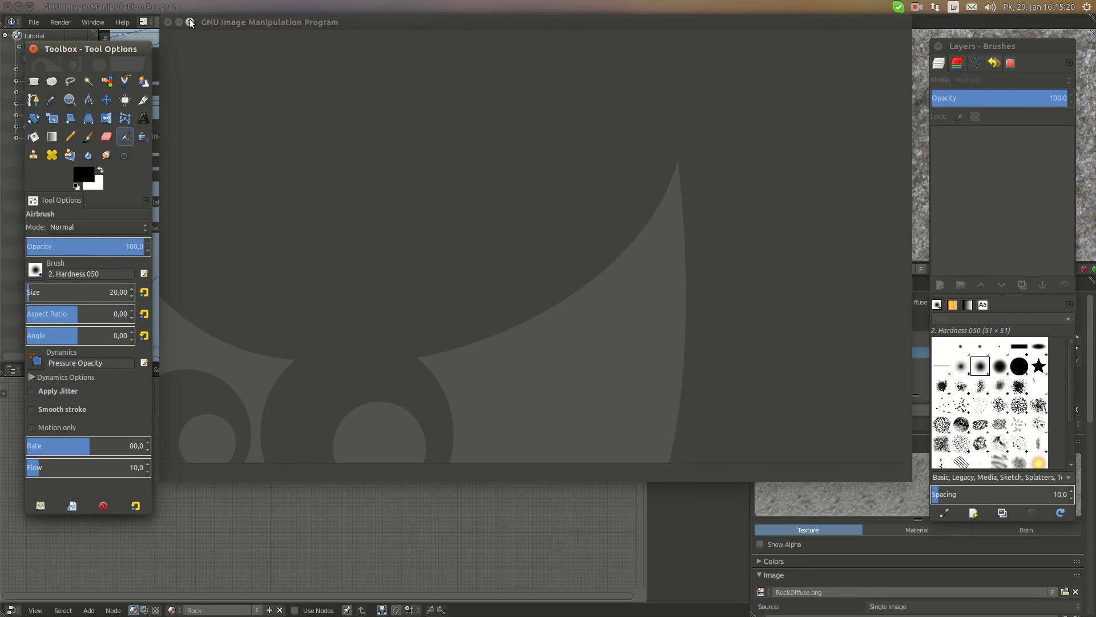
left_click(52, 6)
mouse_move(118, 81)
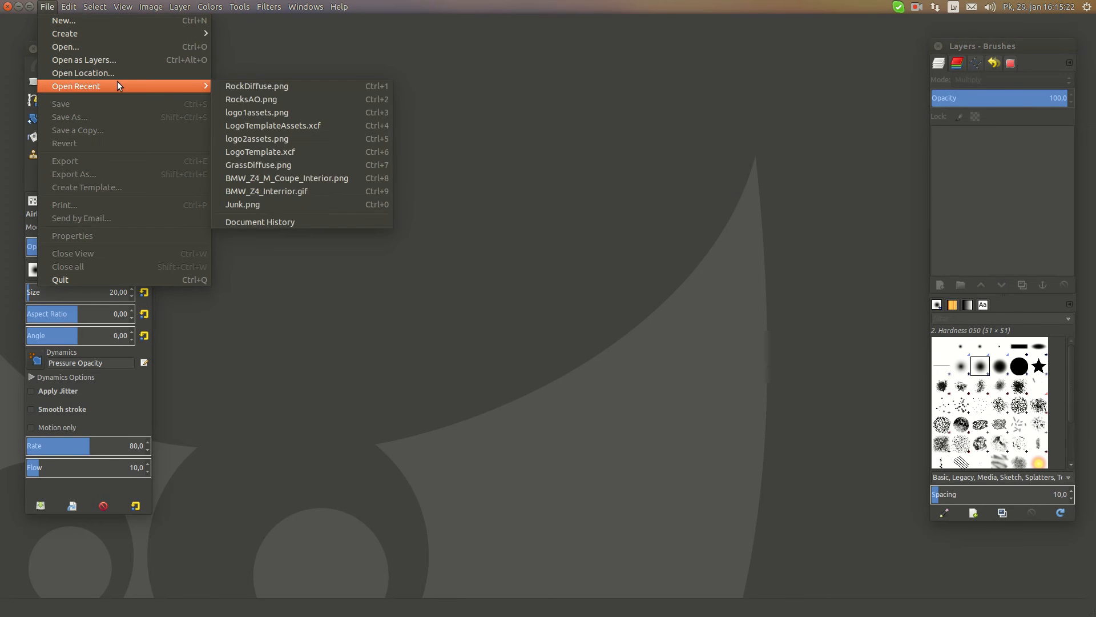
left_click(321, 96)
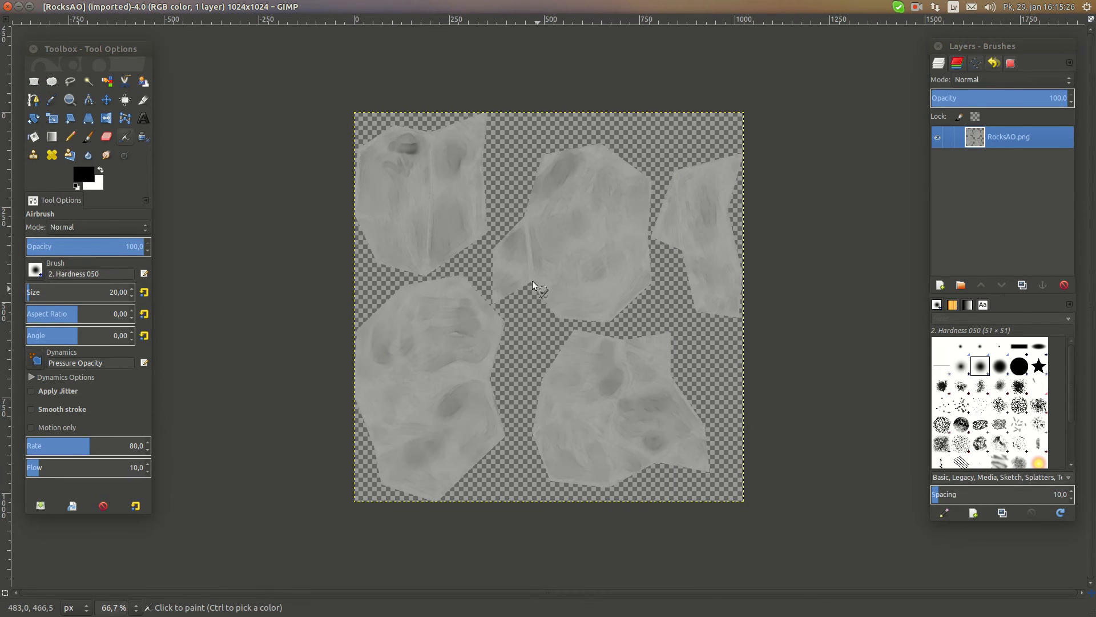
Darken the RocksAO.png layer with a Brightness-Contrast adjustment, setting brightness to -127
left_click(209, 6)
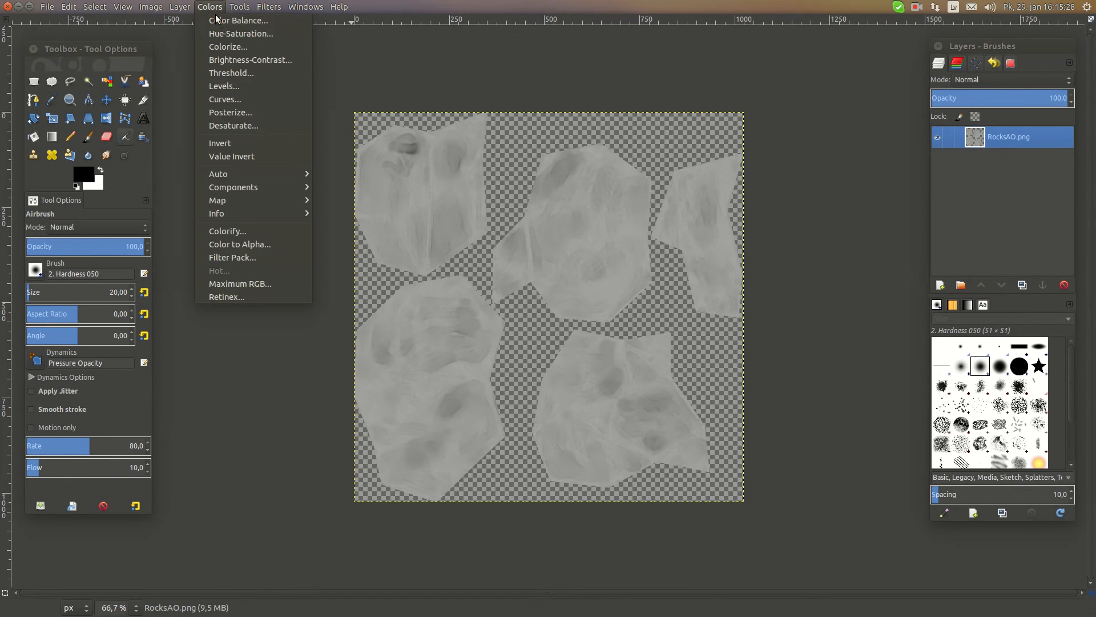
left_click(241, 60)
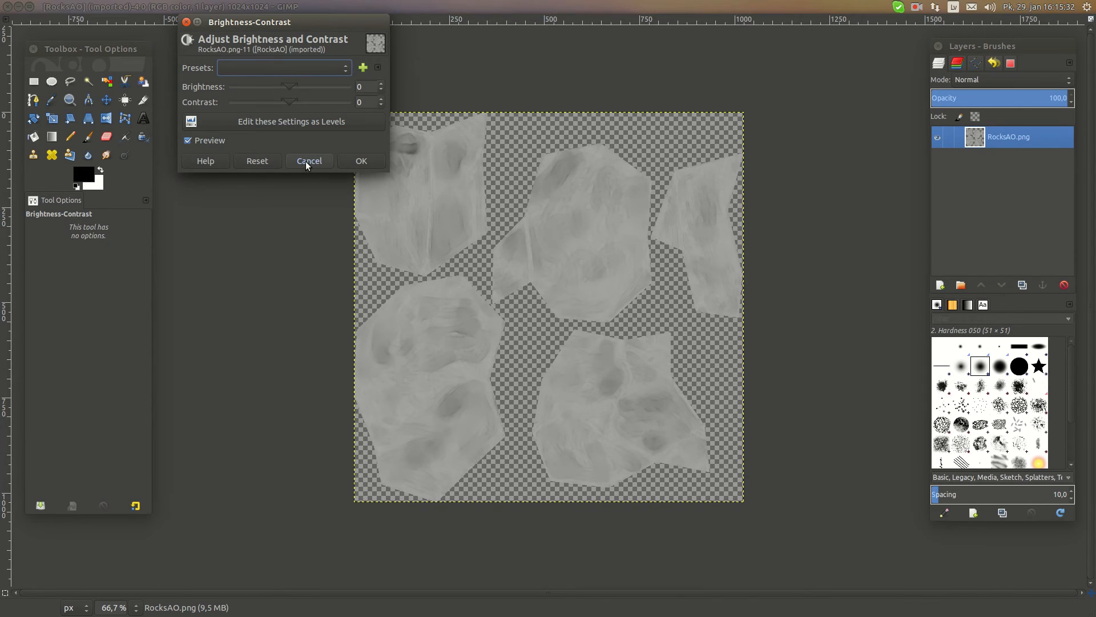
left_click_drag(284, 86, 213, 87)
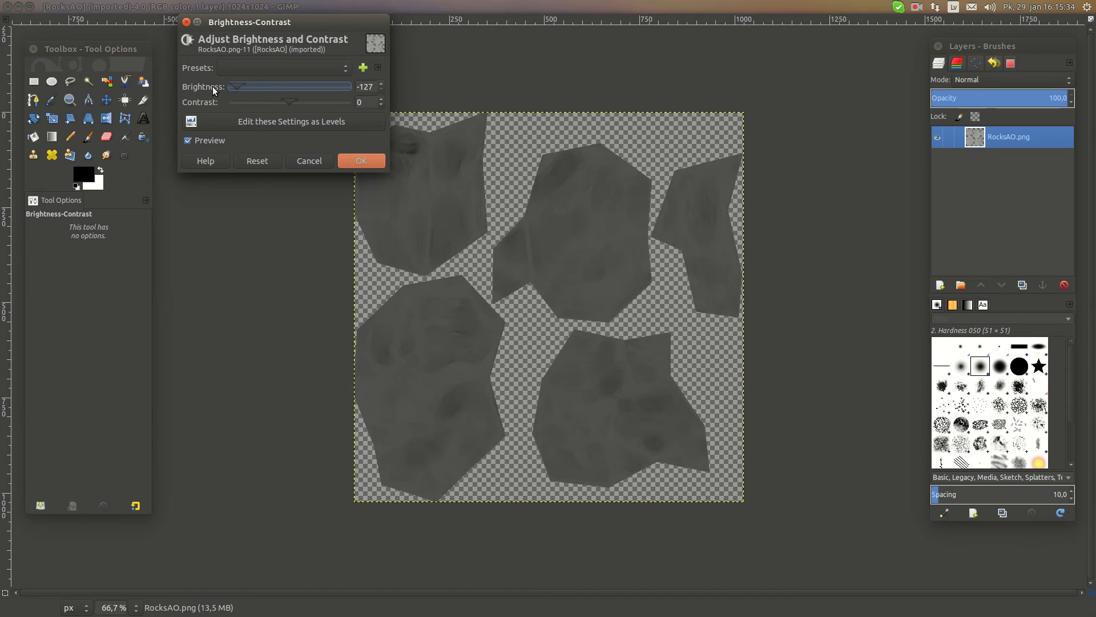
mouse_move(282, 103)
left_mouse_down()
mouse_move(274, 99)
mouse_move(290, 98)
left_mouse_up()
left_click(353, 160)
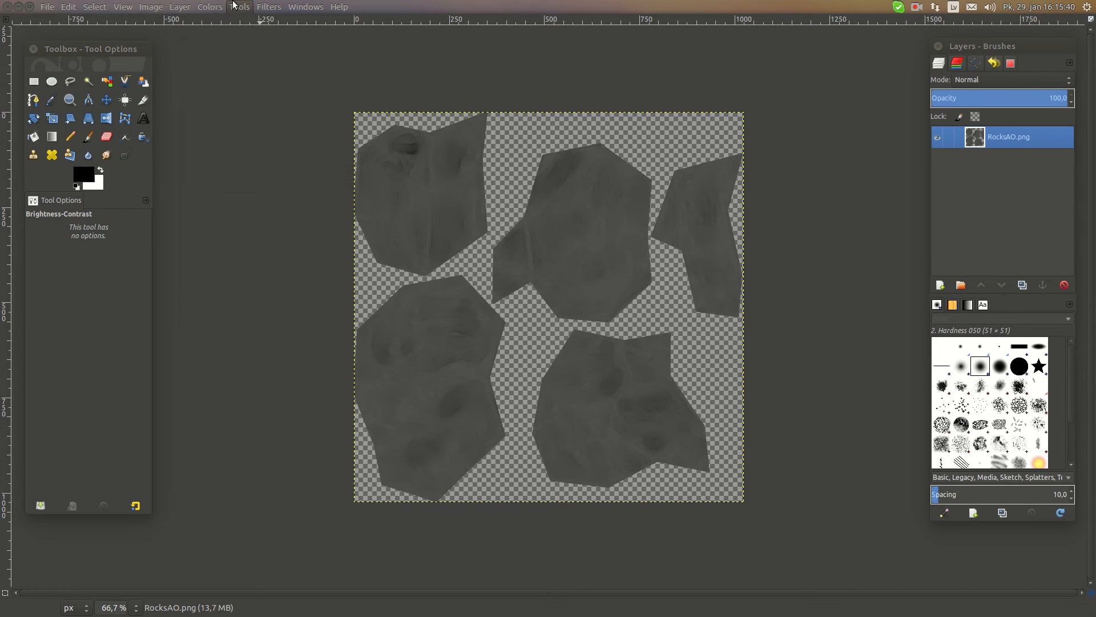
Darken the RocksAO.png layer again with Brightness-Contrast at brightness -127 and contrast 9
left_click(210, 7)
left_click(251, 60)
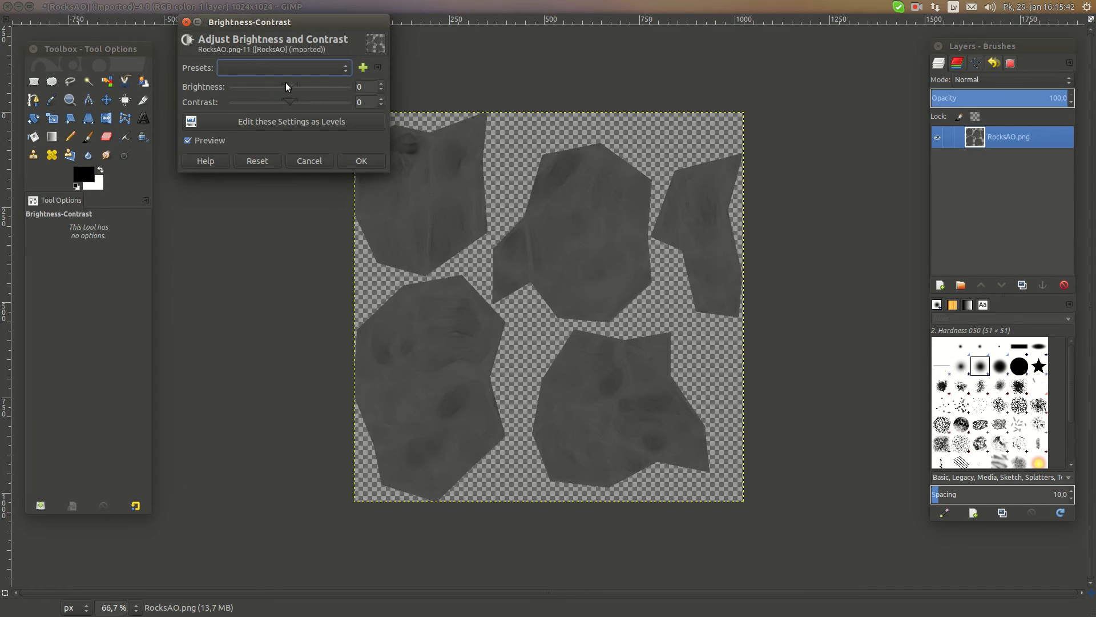
left_click_drag(285, 84, 188, 80)
left_click_drag(289, 98, 293, 101)
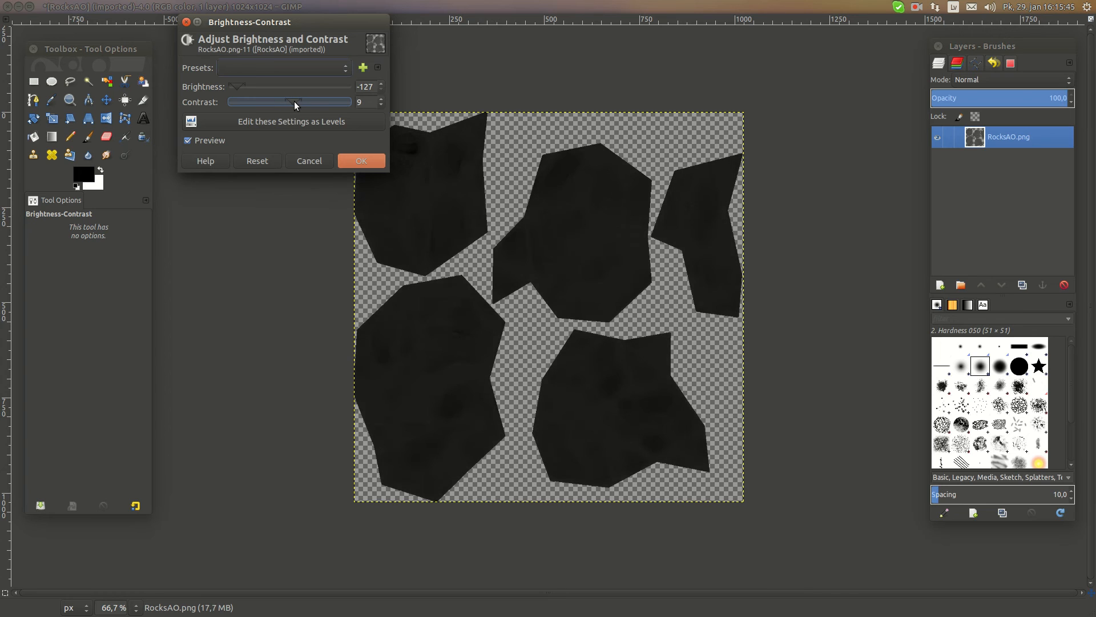
left_click(361, 161)
Add HSV Noise to the darkened layer with holdness 4, hue 29, saturation 1 and value 60
left_click(260, 6)
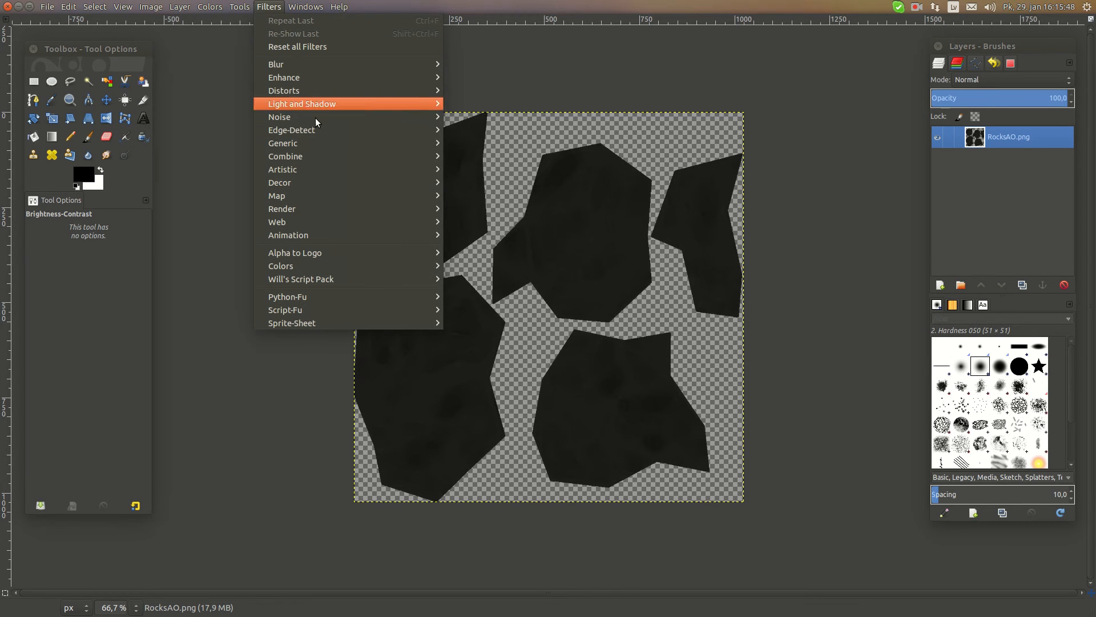
mouse_move(309, 120)
left_click(488, 116)
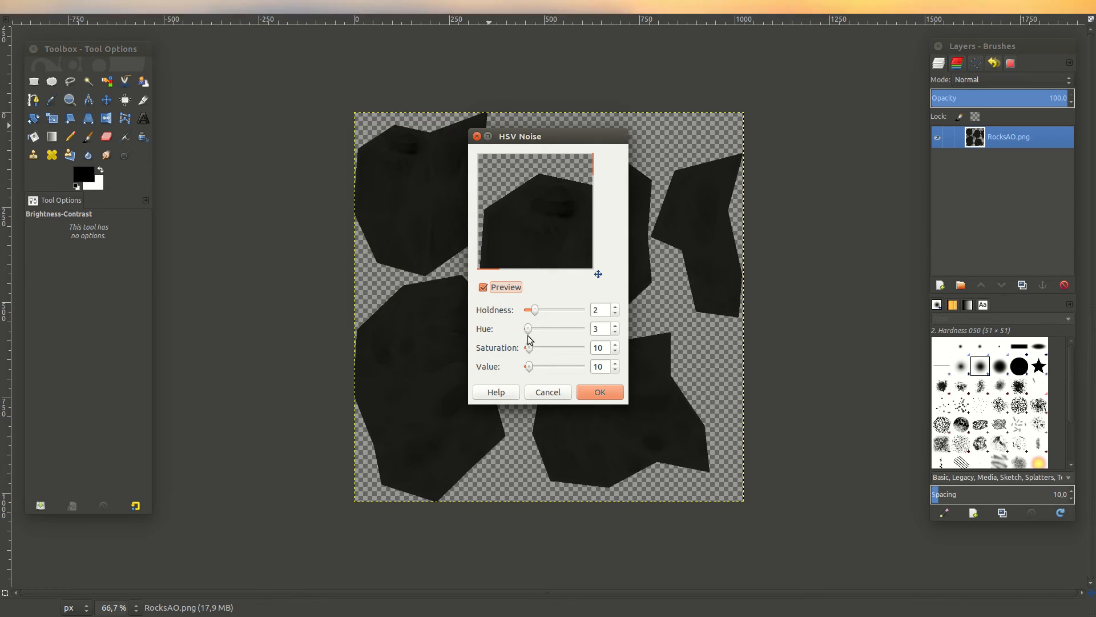
left_click_drag(530, 347, 540, 370)
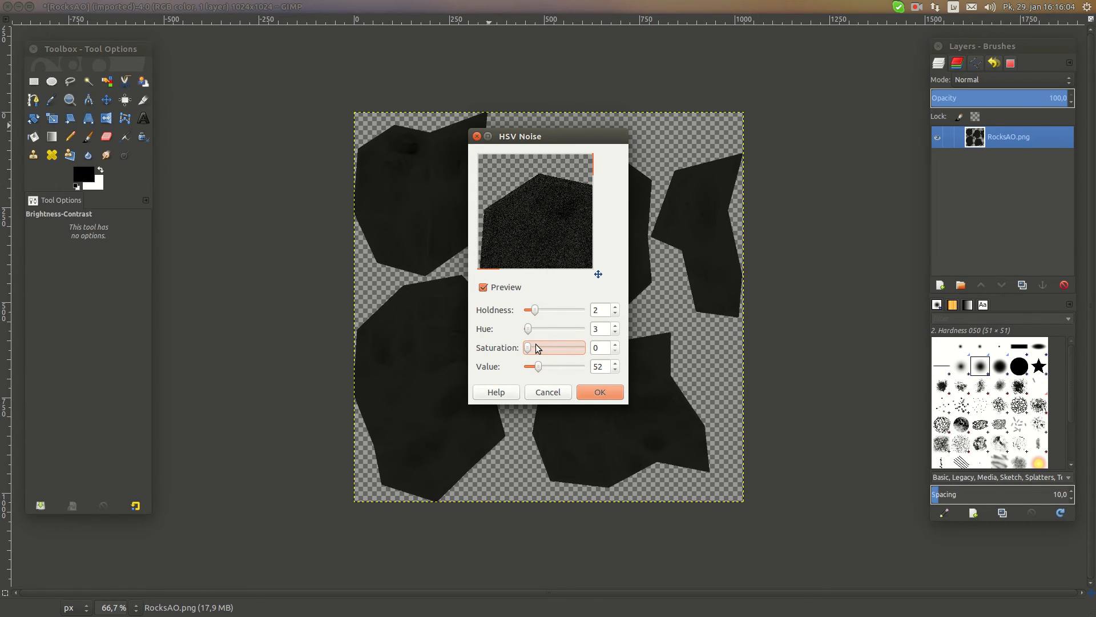
left_click(616, 344)
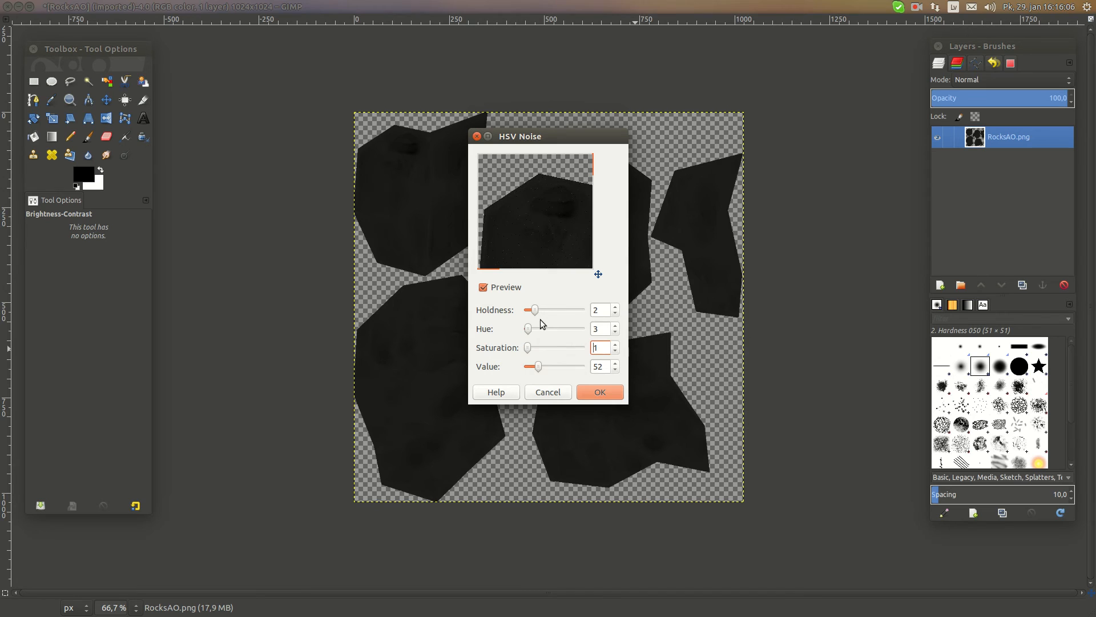
left_click_drag(528, 327, 553, 310)
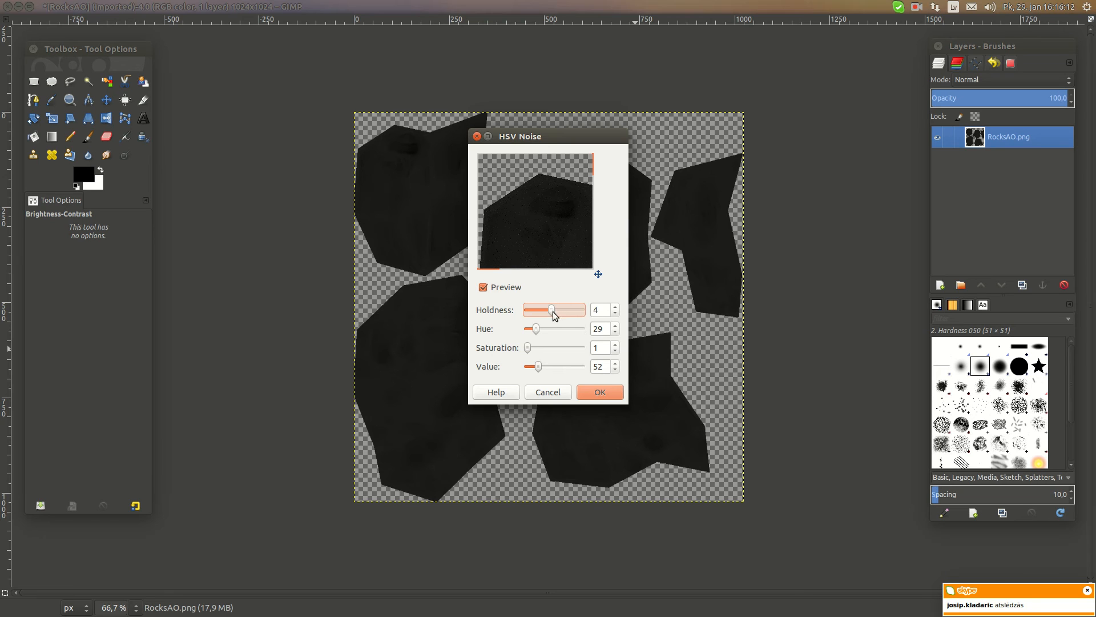
left_click_drag(538, 367, 540, 368)
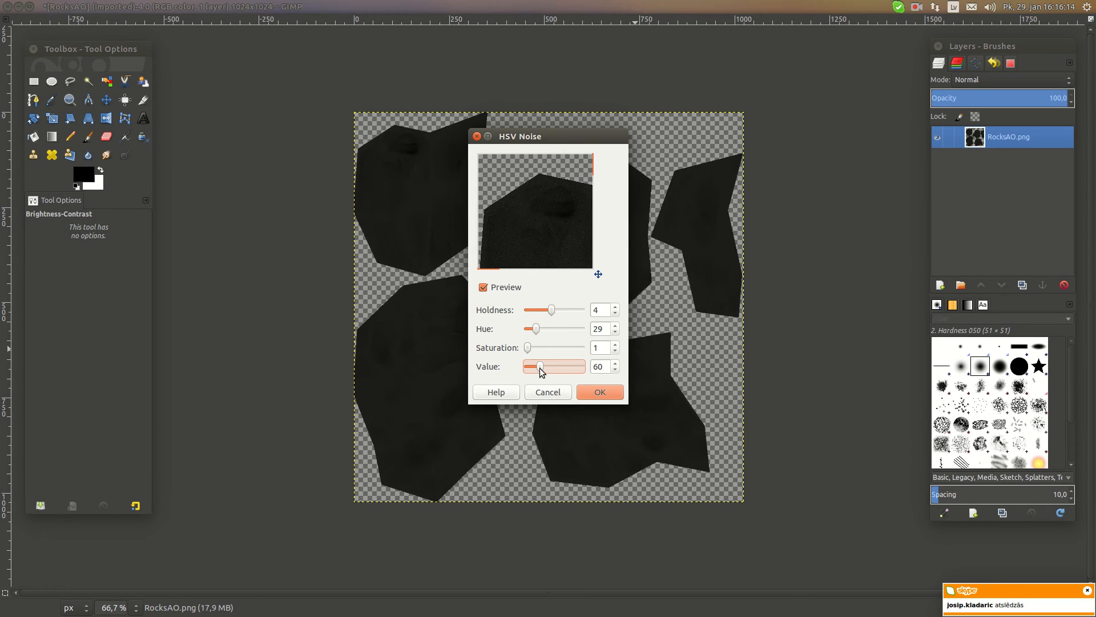
left_click(594, 390)
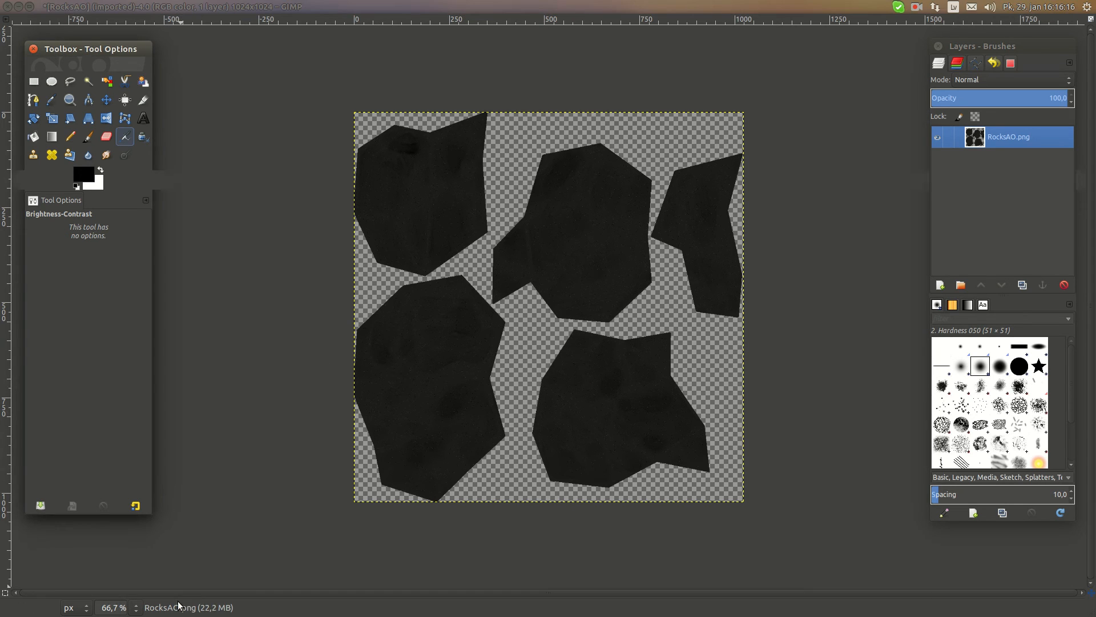
Soften the noise on the layer with a Gaussian Blur of 2.0 px horizontally and vertically
left_click(137, 607)
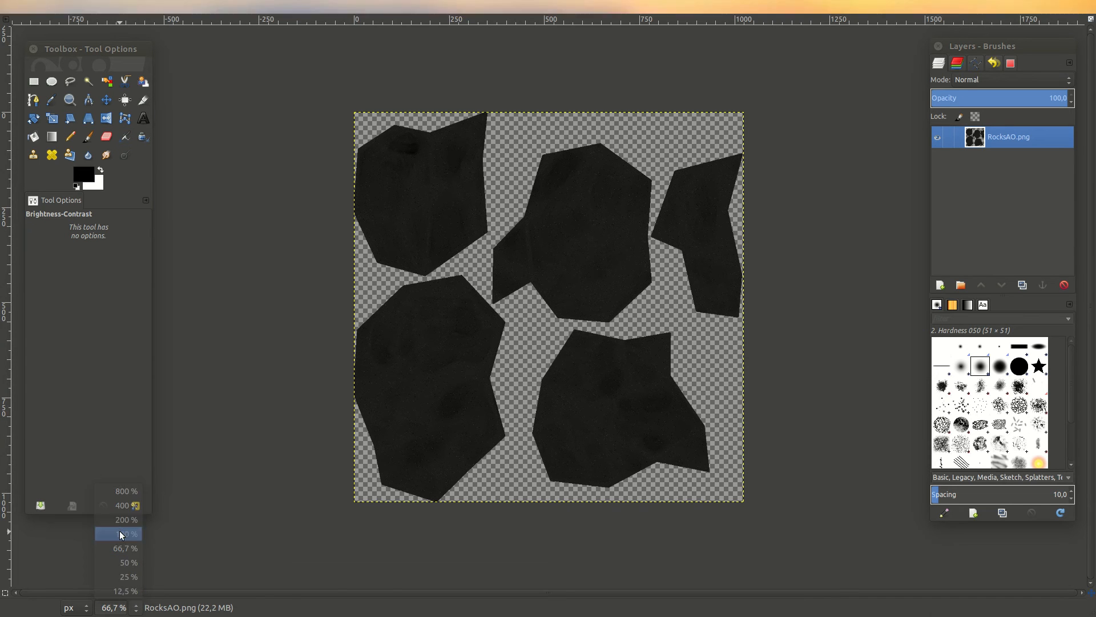
left_click(120, 534)
left_click(238, 6)
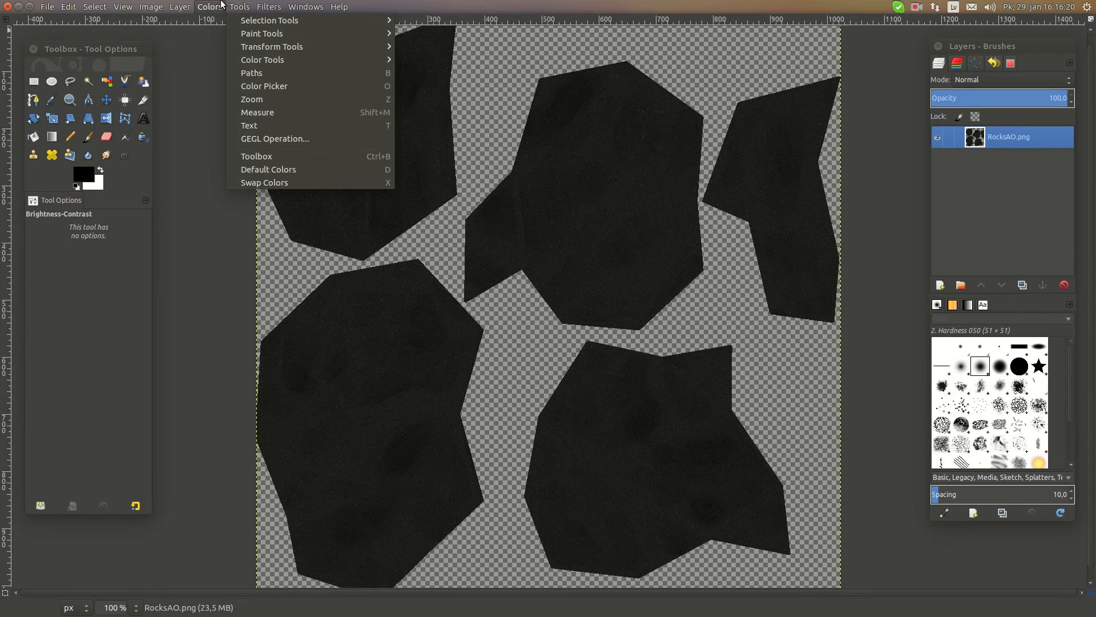
mouse_move(268, 6)
mouse_move(334, 78)
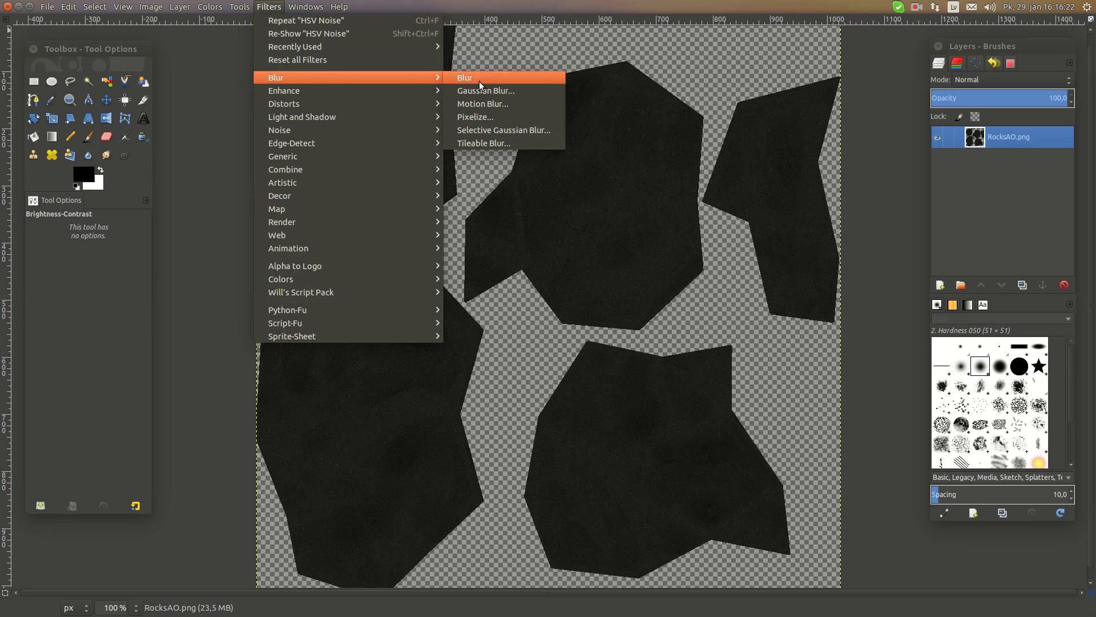
left_click(490, 90)
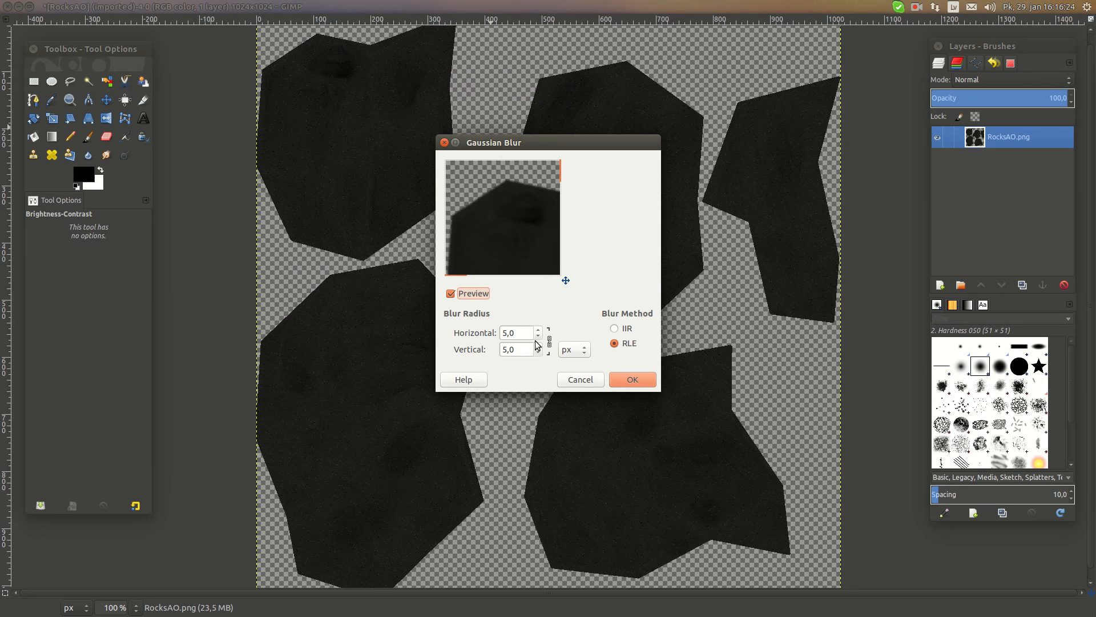
left_click(537, 336)
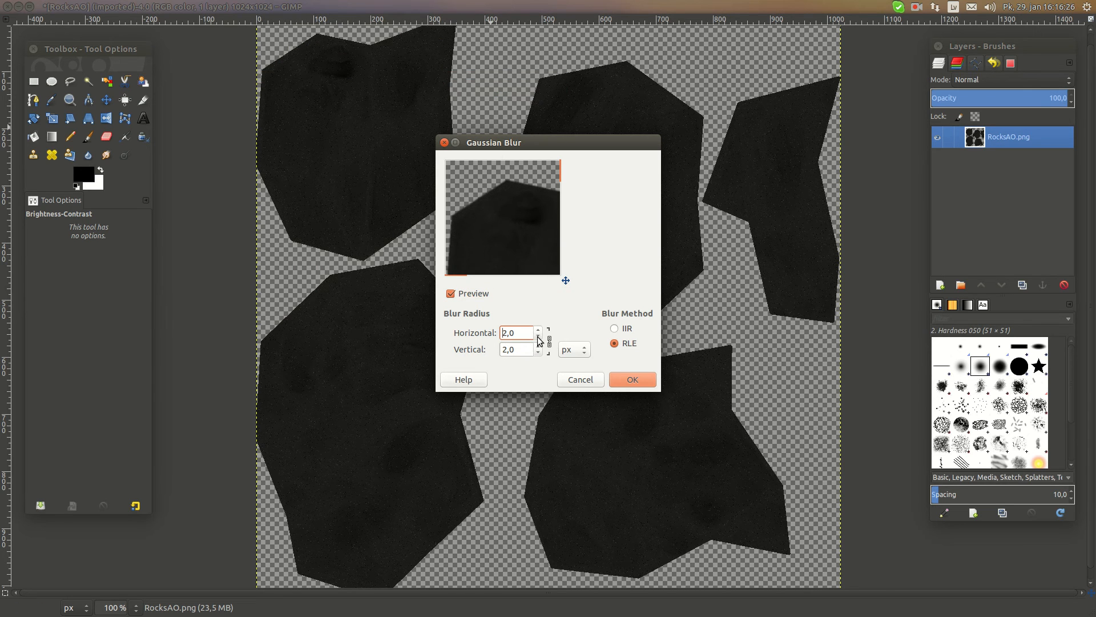
left_click(651, 383)
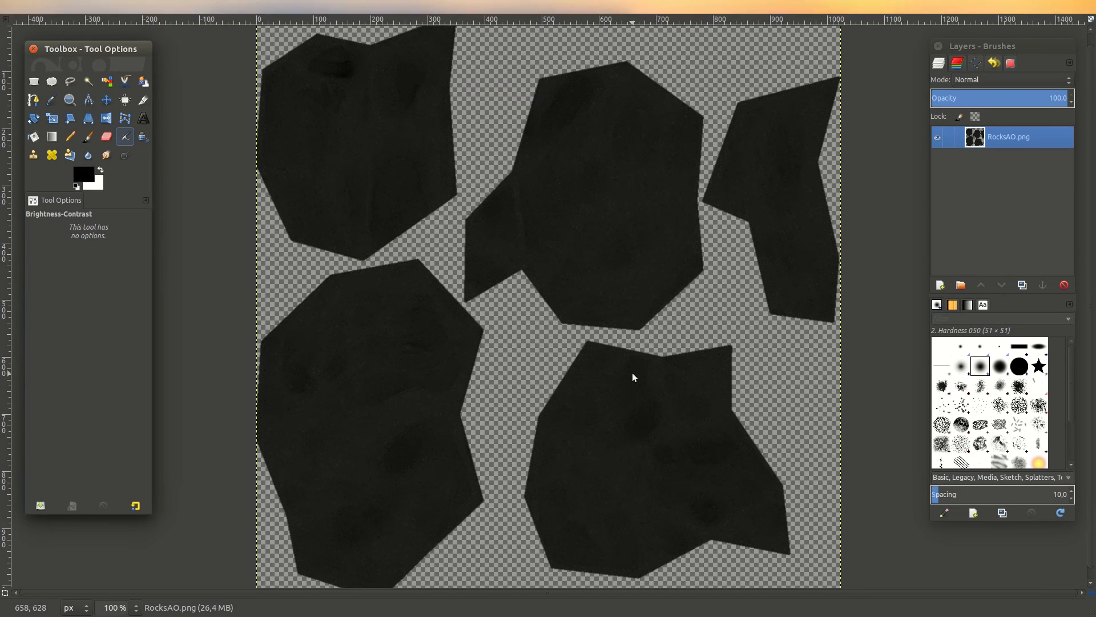
Export the darkened map as RocksSpecular.png in the Adris3D_Development folder, then switch to Blender
left_click(47, 6)
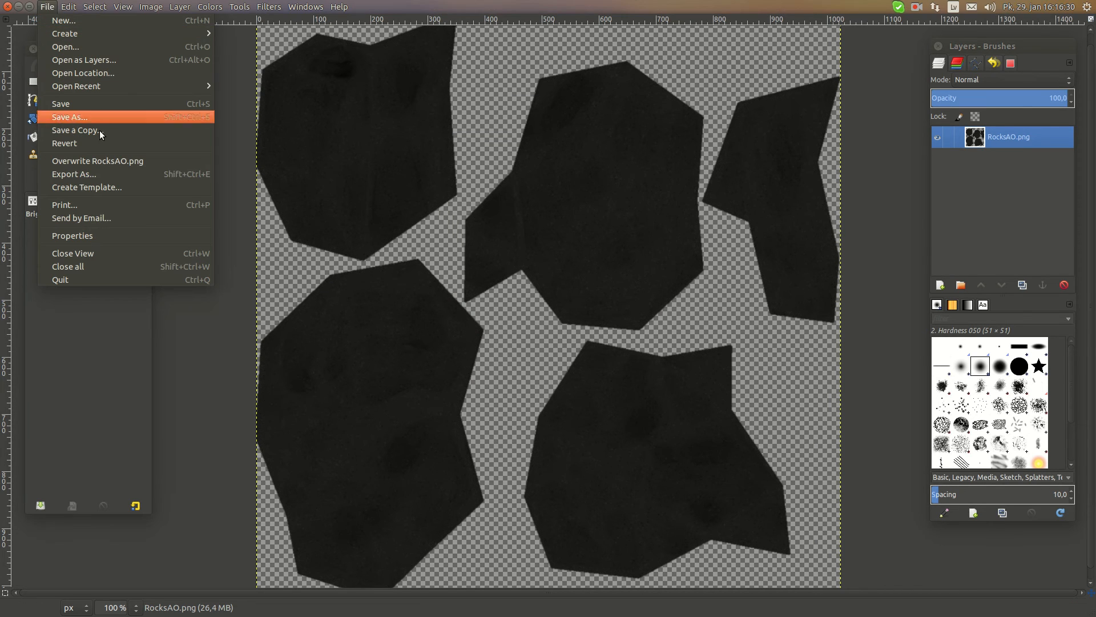
left_click(108, 174)
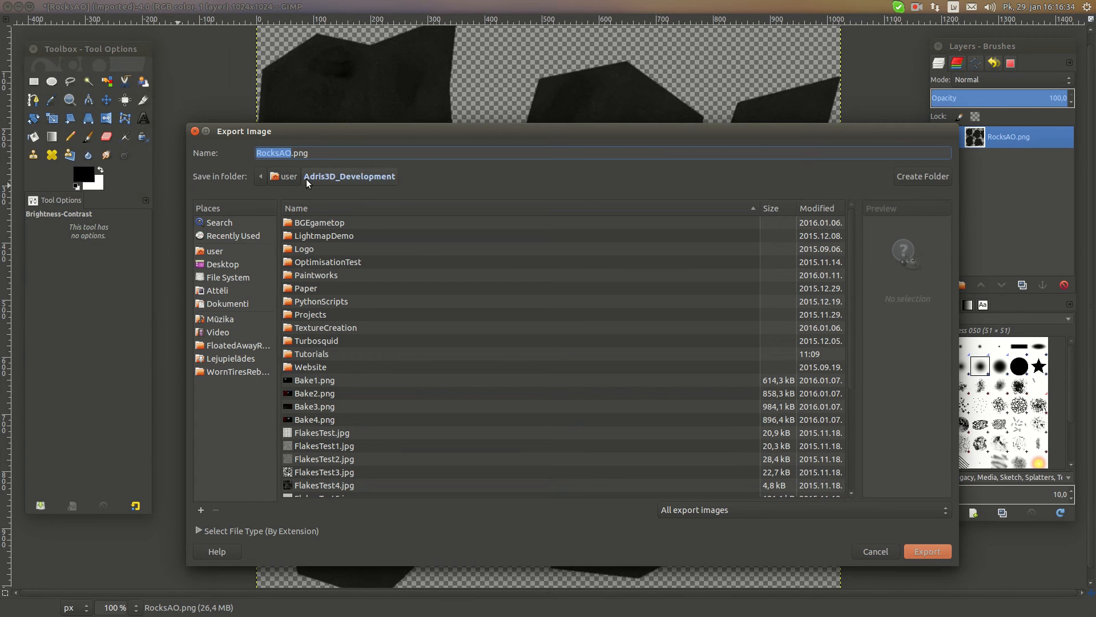
left_click(289, 153)
type("Speculka")
key("BackSpace")
key("BackSpace")
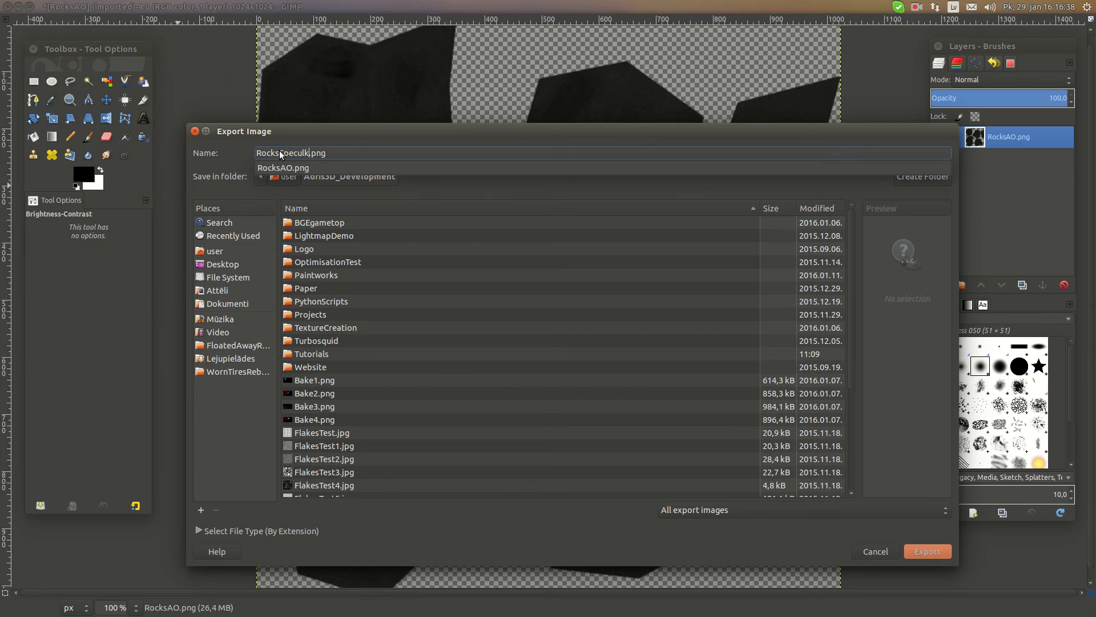
type("ard")
key("Return")
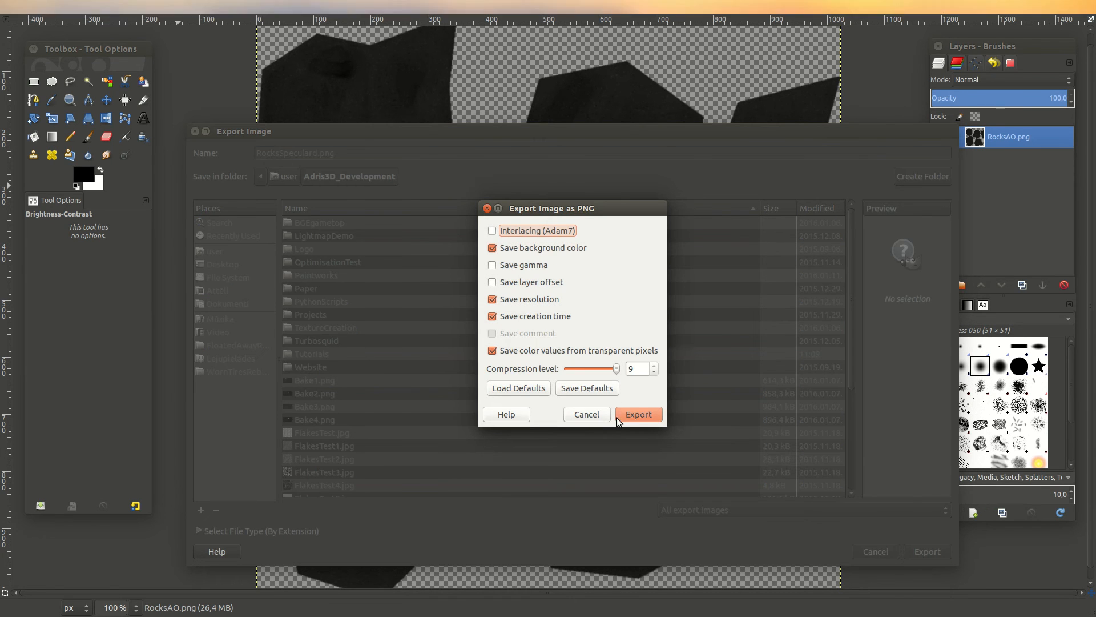
left_click(622, 415)
left_click(318, 152)
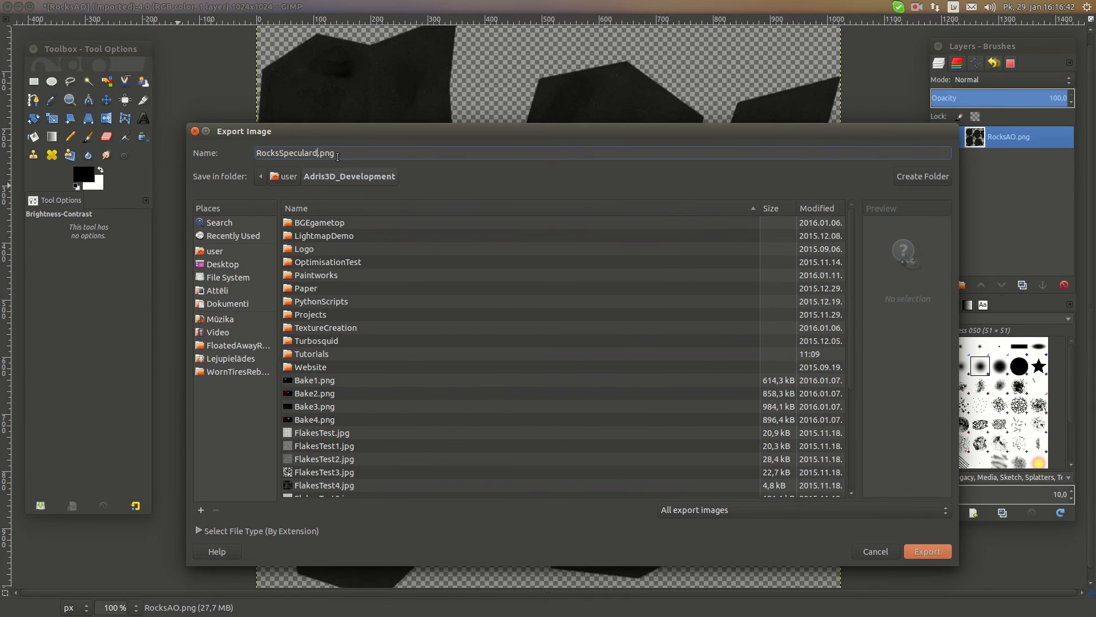
left_click(926, 552)
left_click(622, 415)
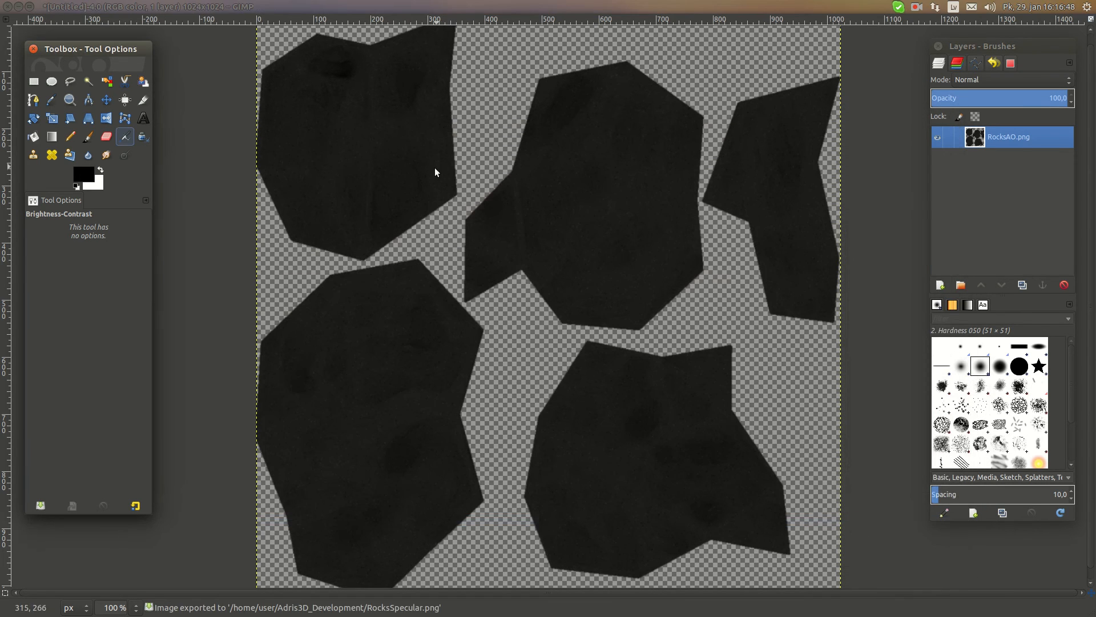
mouse_move(1, 214)
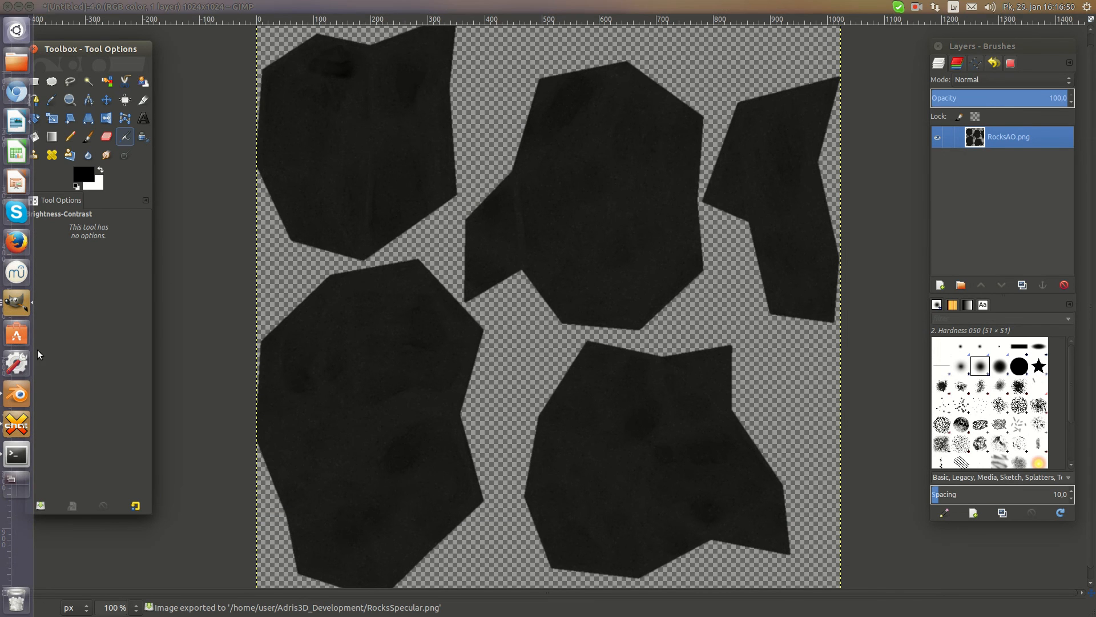
left_click(12, 392)
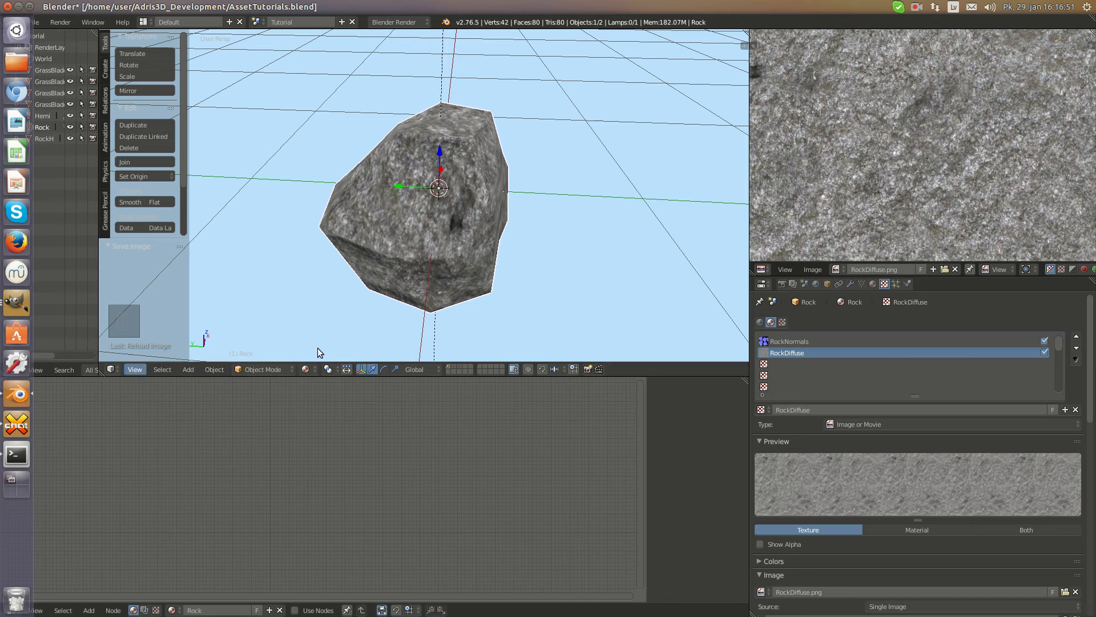
Add a new texture named RockSpecular in the empty slot below RockDiffuse on the Rock material
left_click(786, 362)
left_click(803, 407)
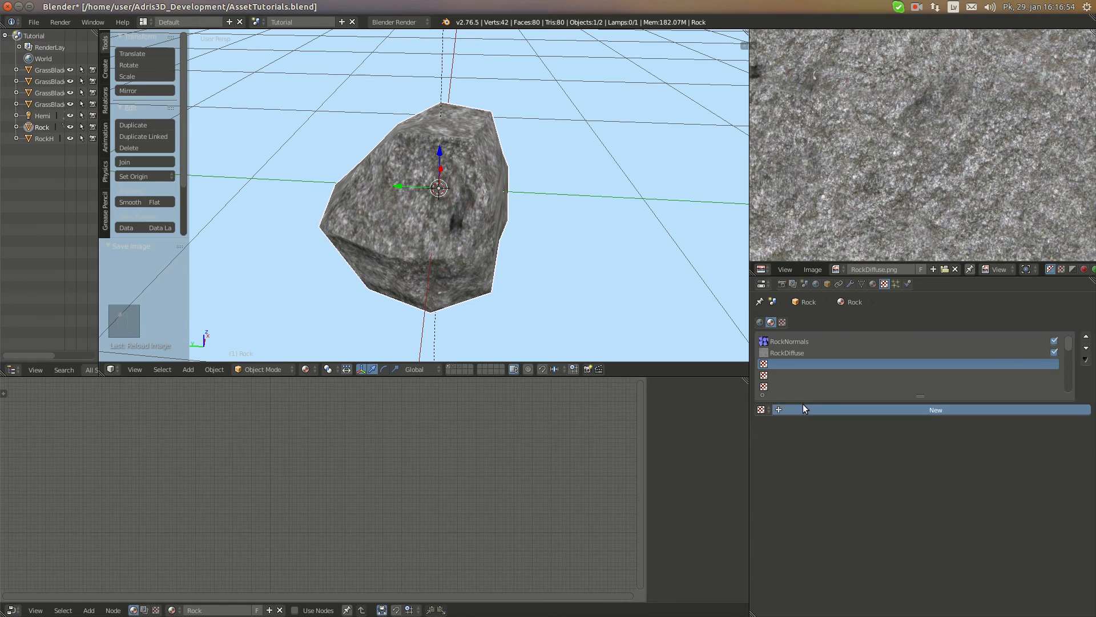
left_click(803, 406)
type("Ro")
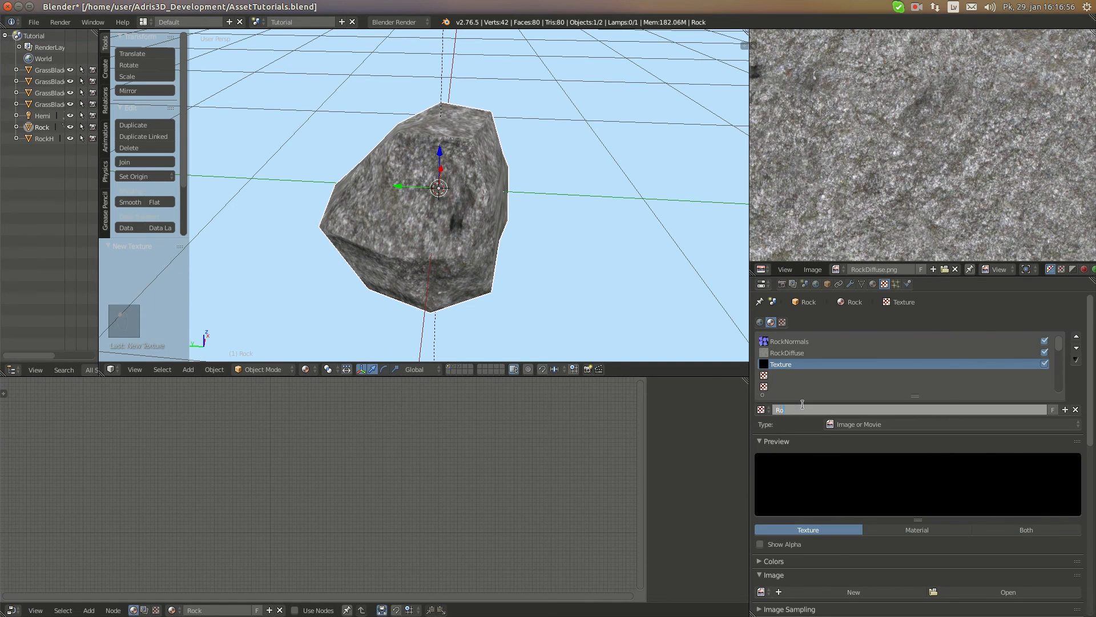
type("ckSpecular")
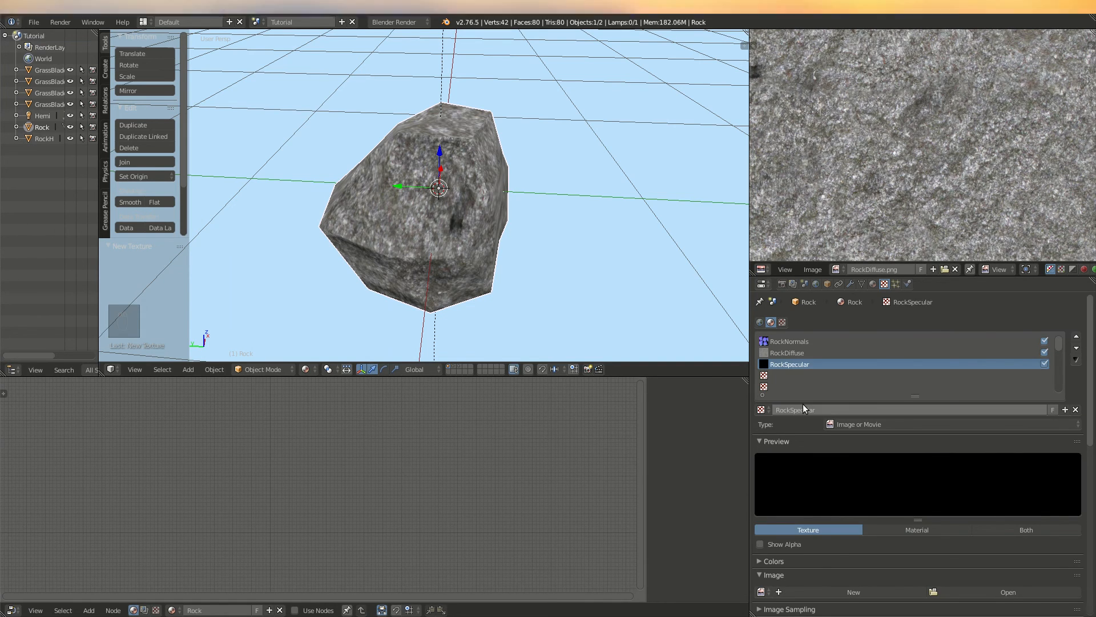
key("Return")
Load RocksSpecular.png from the Adris3D_Development folder as the RockSpecular texture's image
left_click(1007, 592)
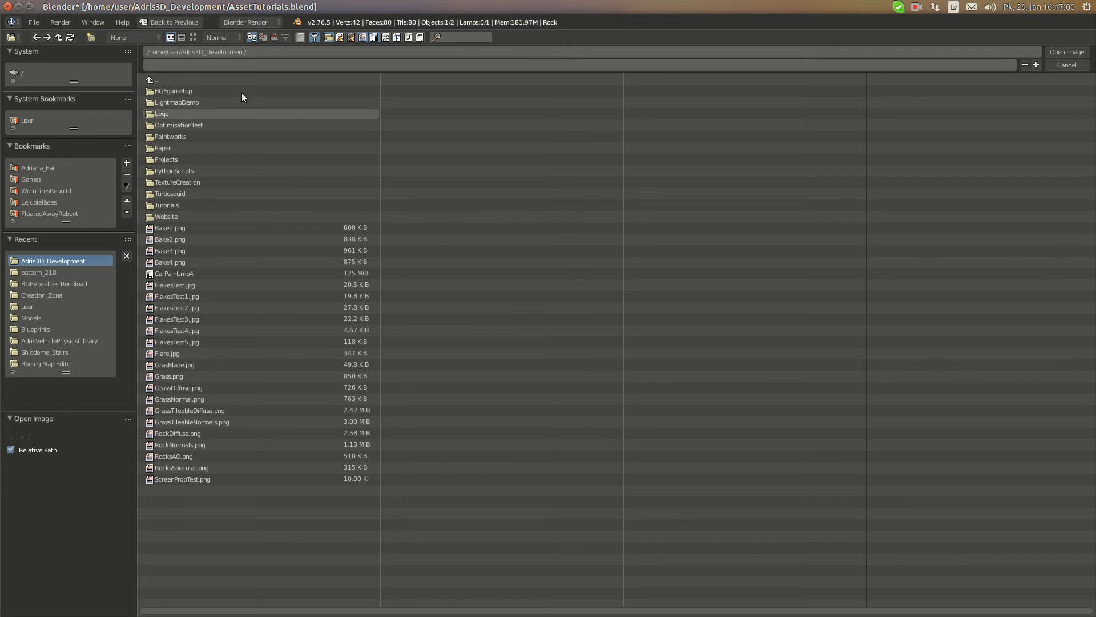
left_click(193, 37)
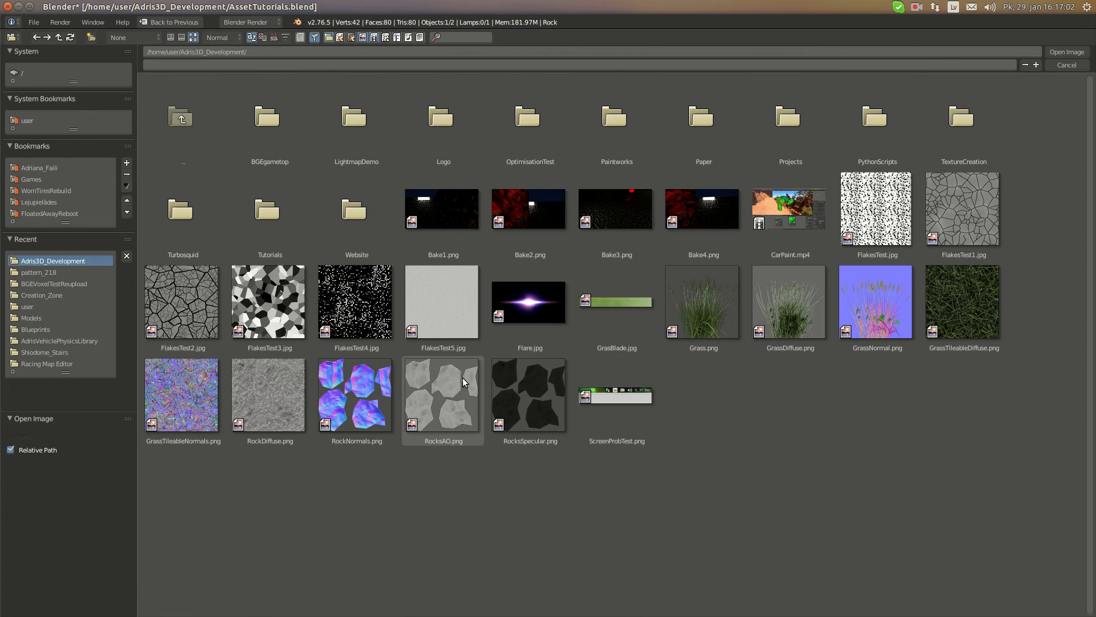
left_click(528, 380)
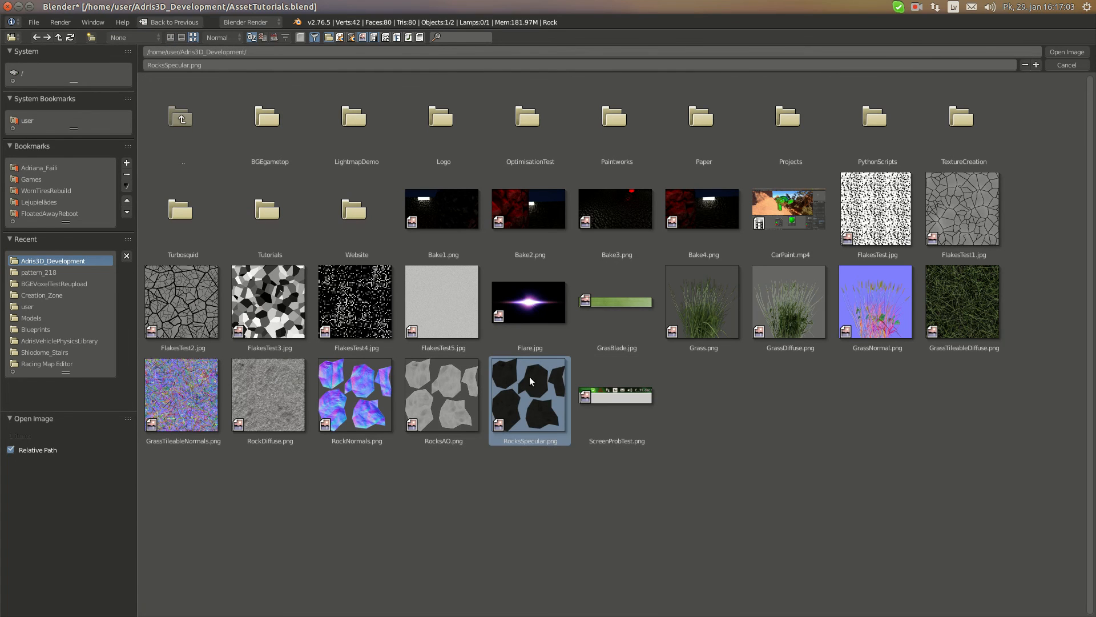
left_click(1061, 51)
Display RocksSpecular.png in the image editor and check its image properties
left_click(843, 268)
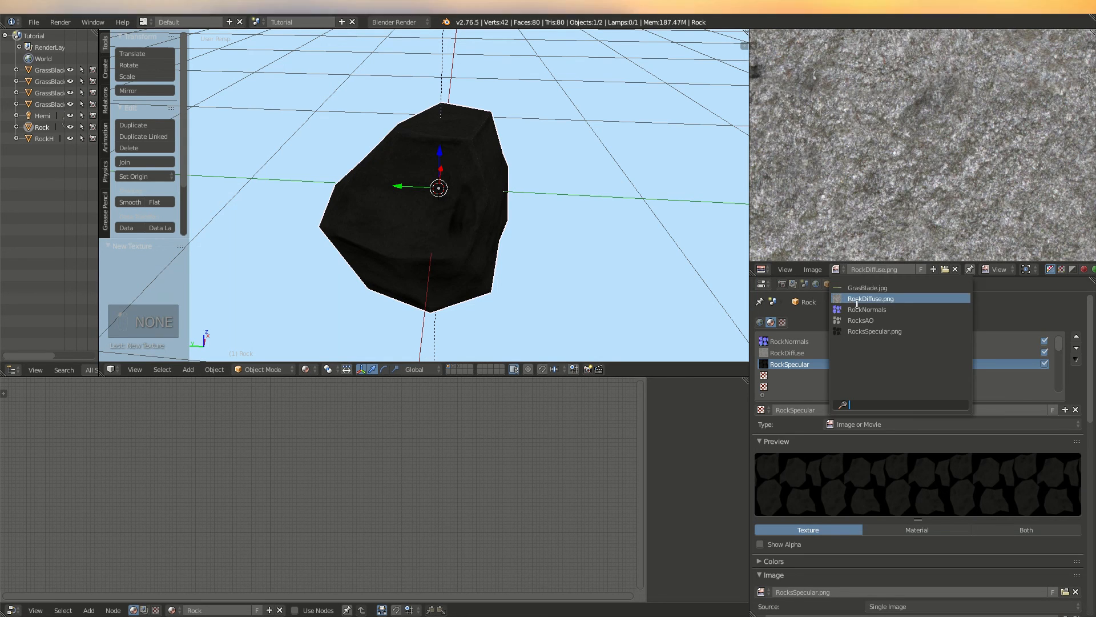
left_click(902, 327)
key("n")
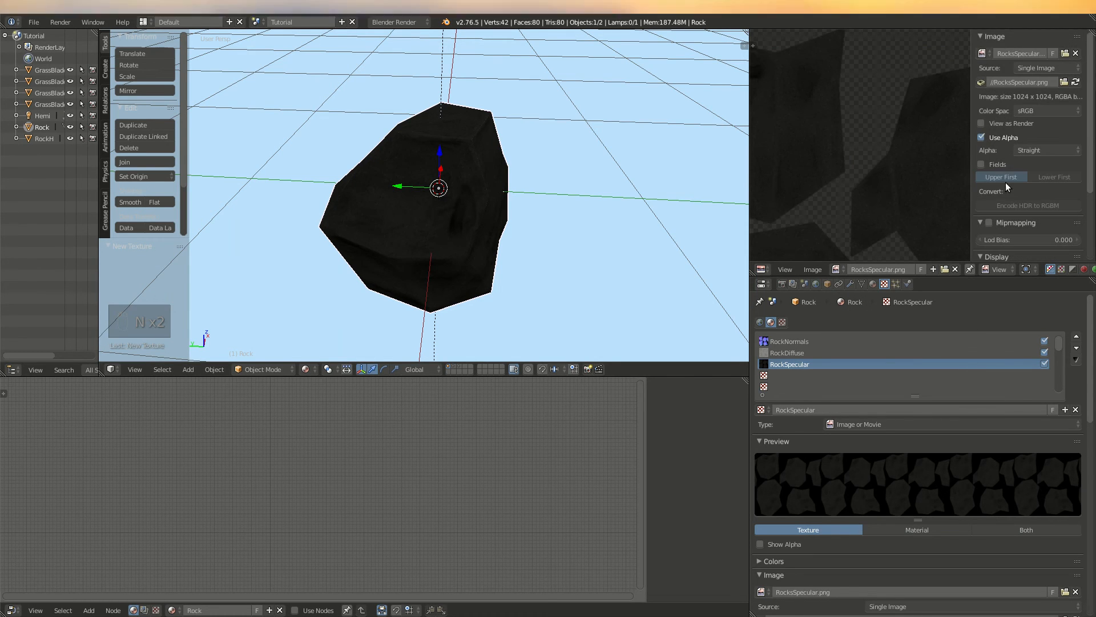
Make the UV-mapped RockSpecular texture influence only specular intensity and hardness, using RGB to Intensity with white
middle_click_drag(582, 162, 455, 179)
scroll(485, 195, "up", 4)
scroll(875, 531, "down", 20)
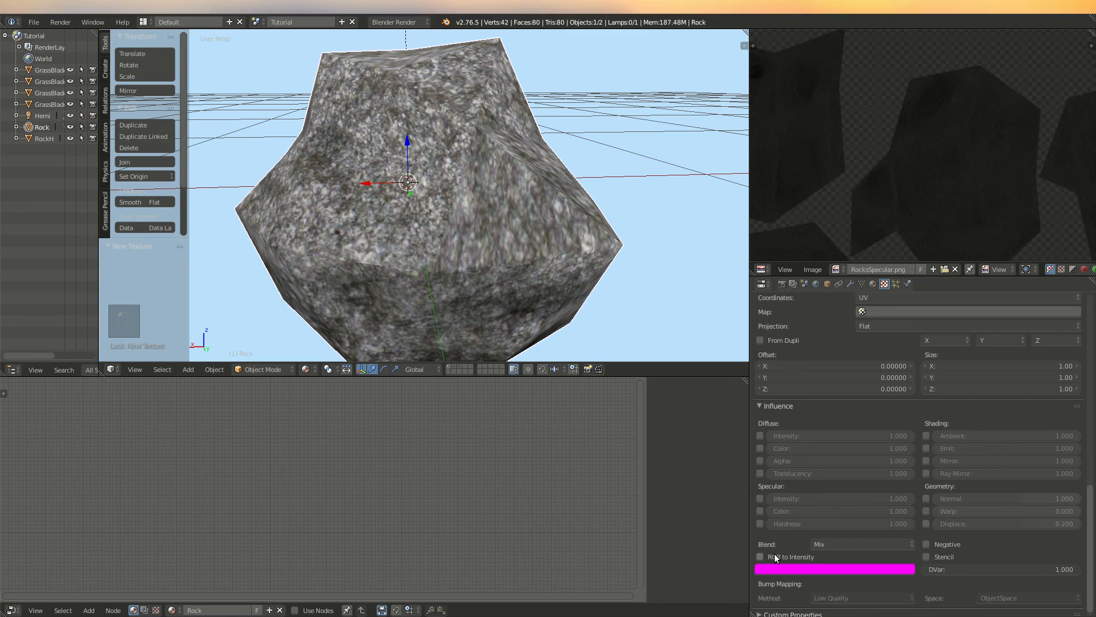
left_click(791, 568)
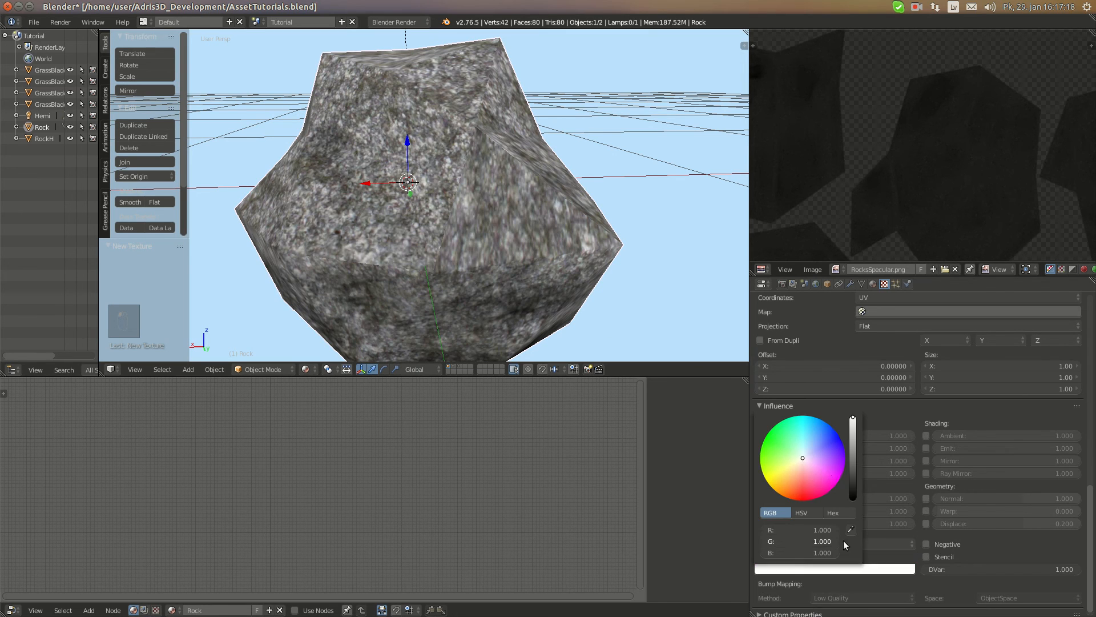
left_click(760, 497)
left_click(760, 523)
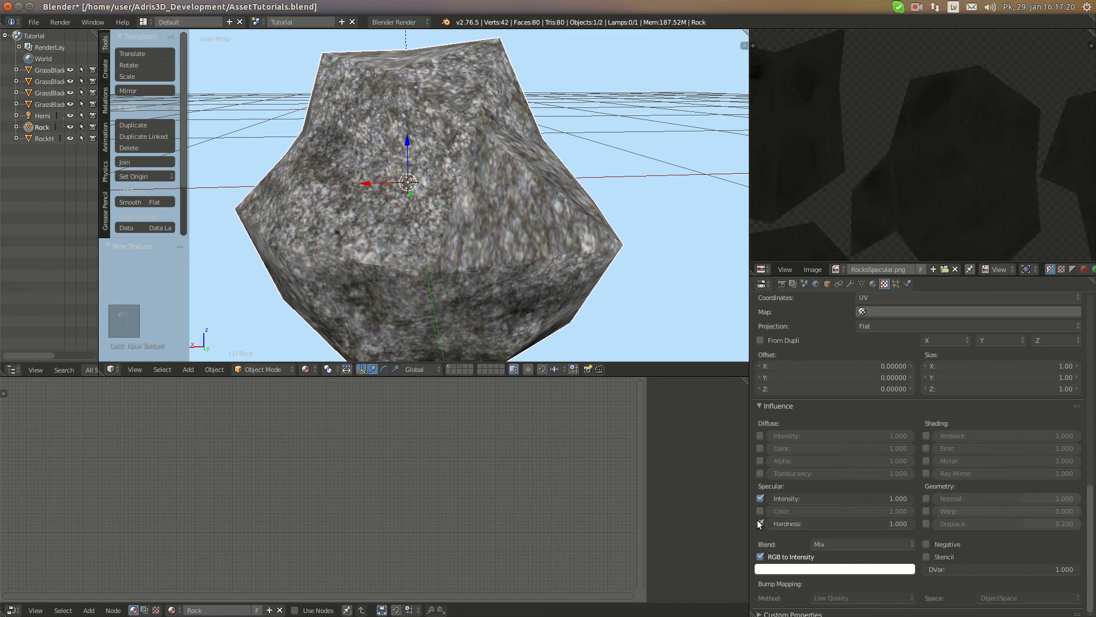
Give the Hemi lamp the viewport background's sampled light blue, set its energy to 0.25 and disable its specular highlights
middle_click_drag(405, 209, 452, 121)
scroll(430, 118, "down", 8)
right_click(424, 68)
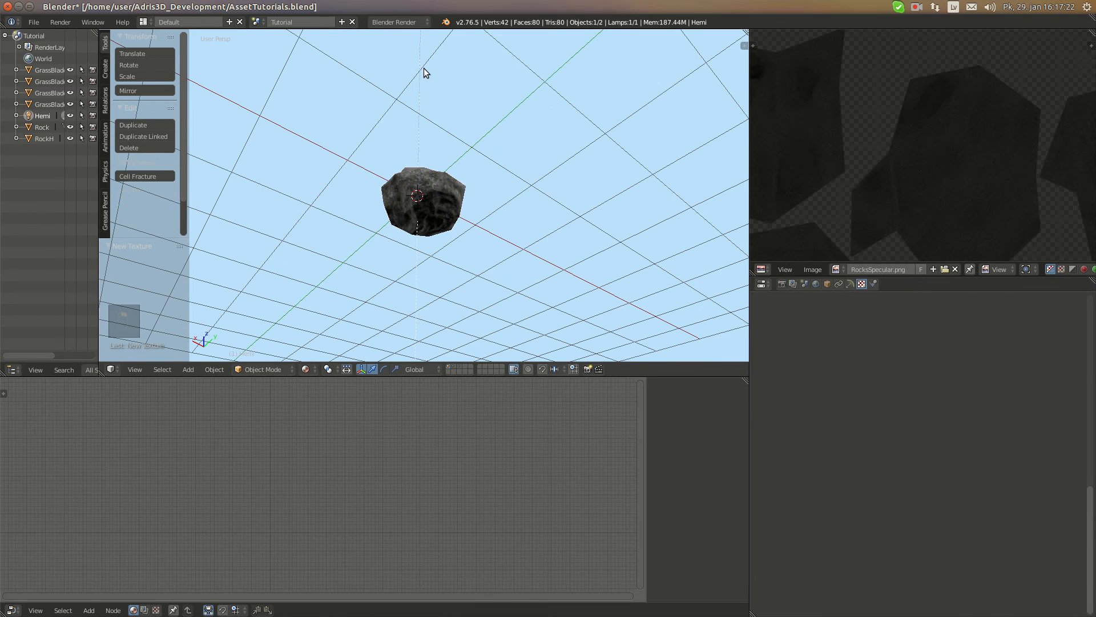
left_click(848, 284)
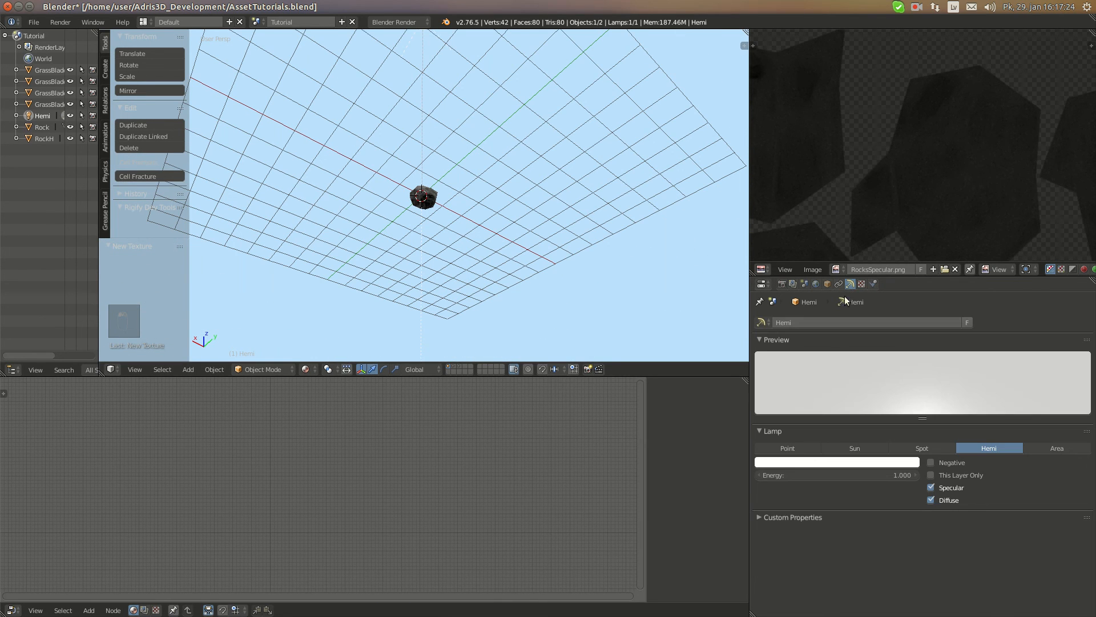
left_click(885, 462)
left_click(851, 423)
left_click(700, 311)
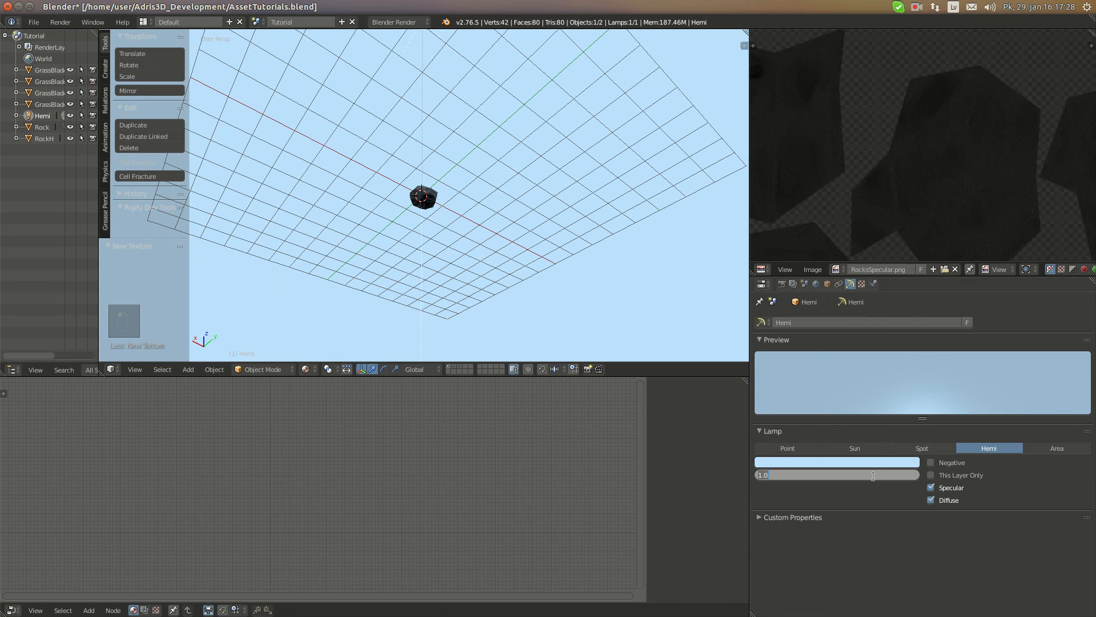
key("Return")
left_click(945, 489)
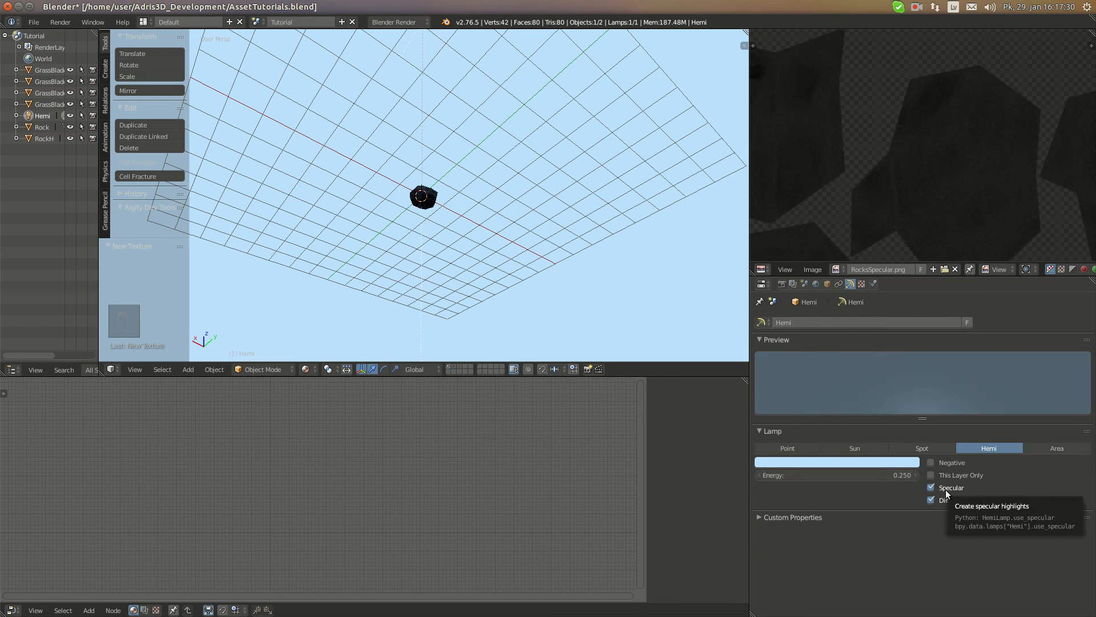
Add a Sun lamp at the Rock and rotate it by about 28°
scroll(427, 252, "up", 6)
middle_click_drag(437, 171, 475, 220)
scroll(475, 221, "up", 6)
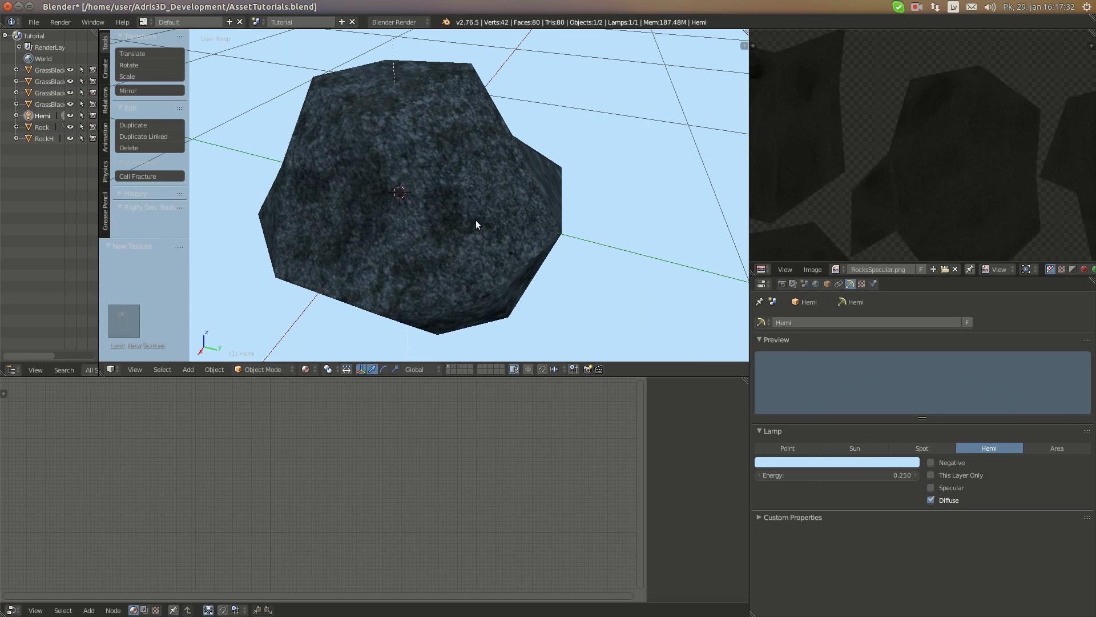
key("shift+a")
mouse_move(465, 351)
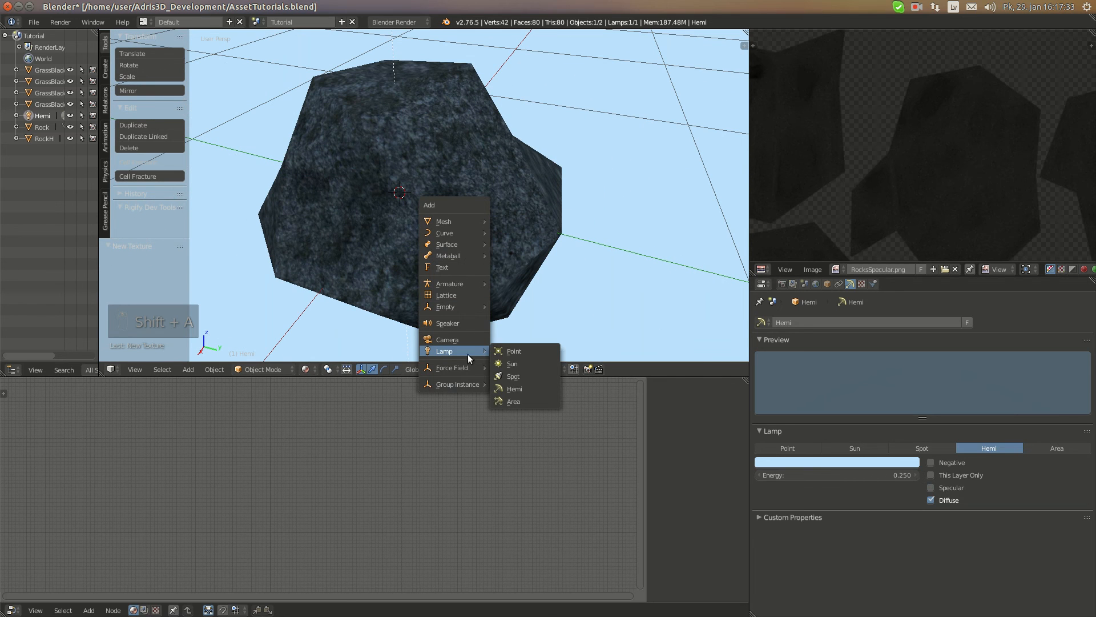
left_click(514, 364)
scroll(485, 249, "down", 5)
key("r")
left_click(477, 236)
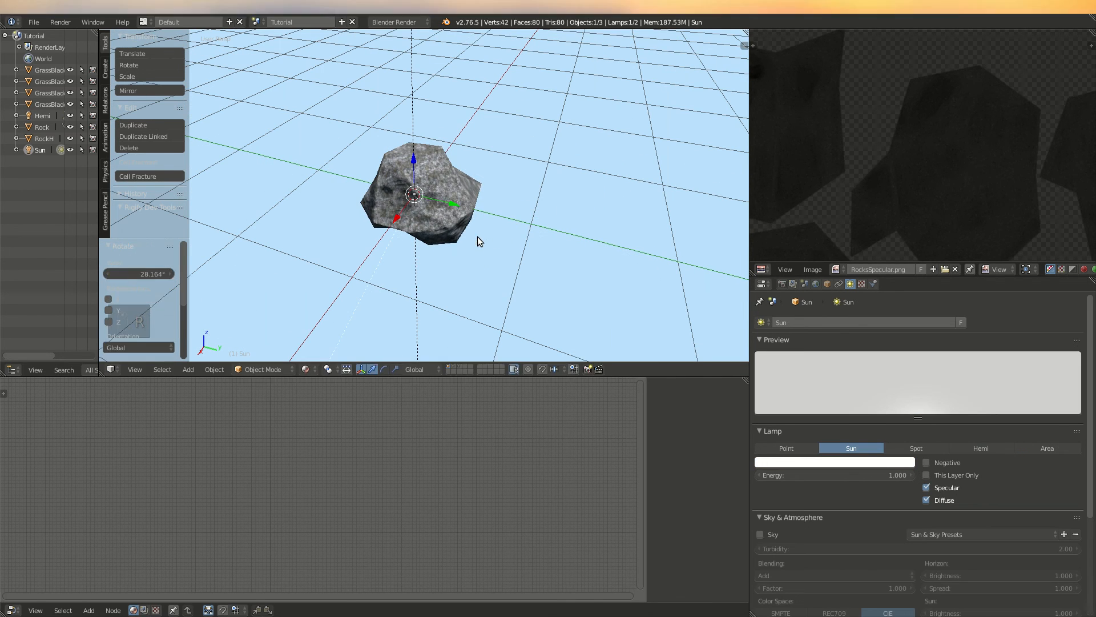
Move the Sun lamp 8 units along its local Z axis
key("g")
key("z")
key("z")
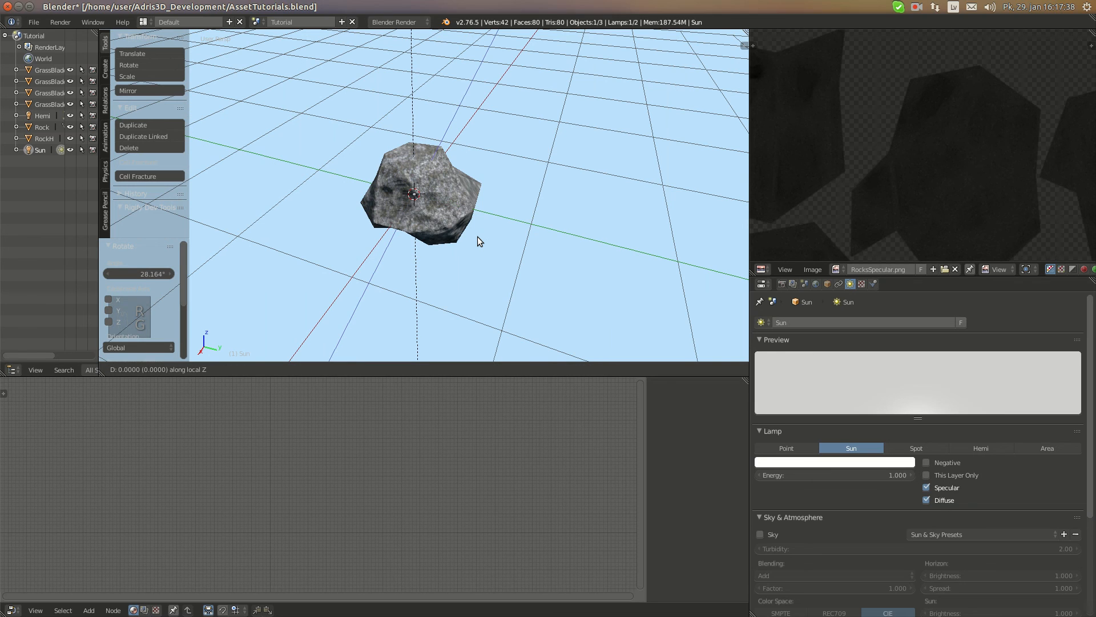
type("8")
key("Return")
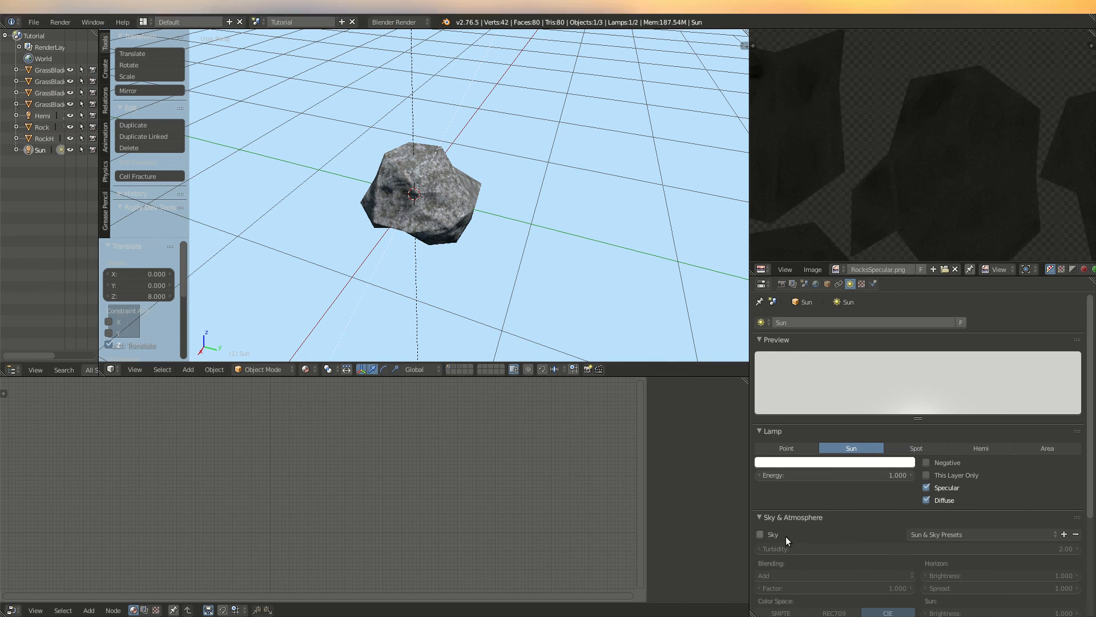
Set the Sun lamp's energy to 1.5 and its colour to a slightly warm white
left_click(848, 474)
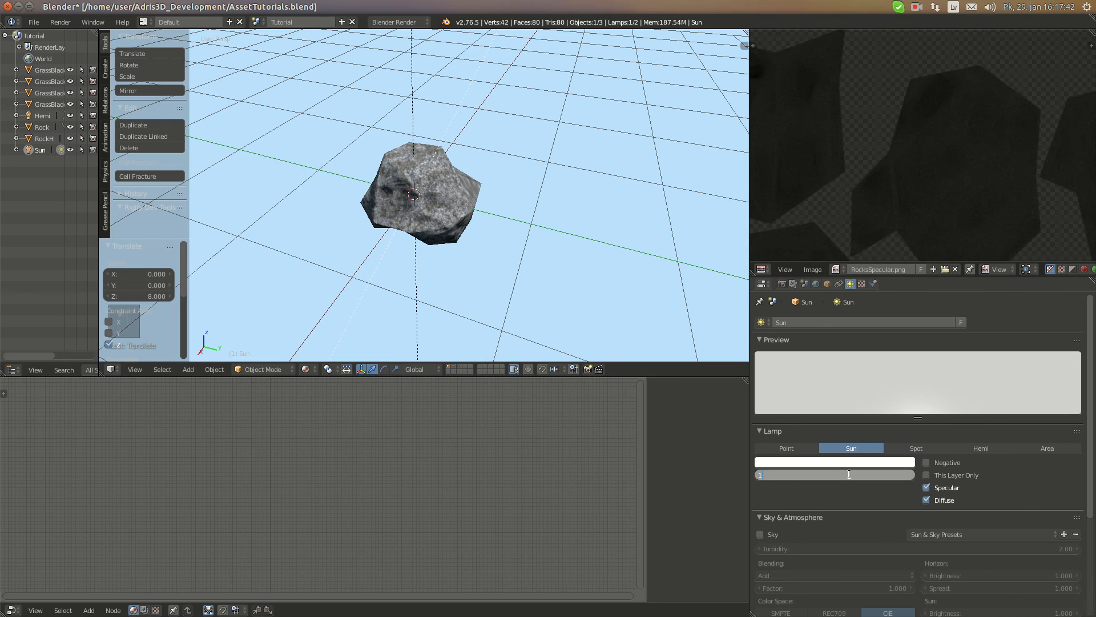
key("Return")
scroll(882, 506, "down", 5)
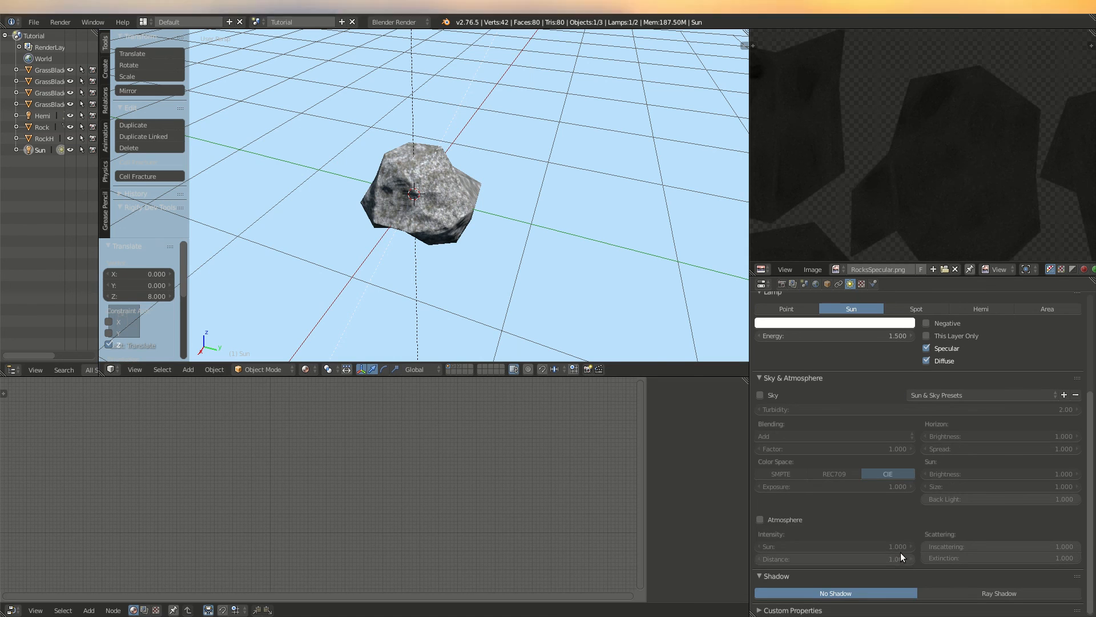
Switch the render engine to Blender Game and enable the Sun's shadow with the Variance buffer type
left_click(400, 22)
left_click(400, 56)
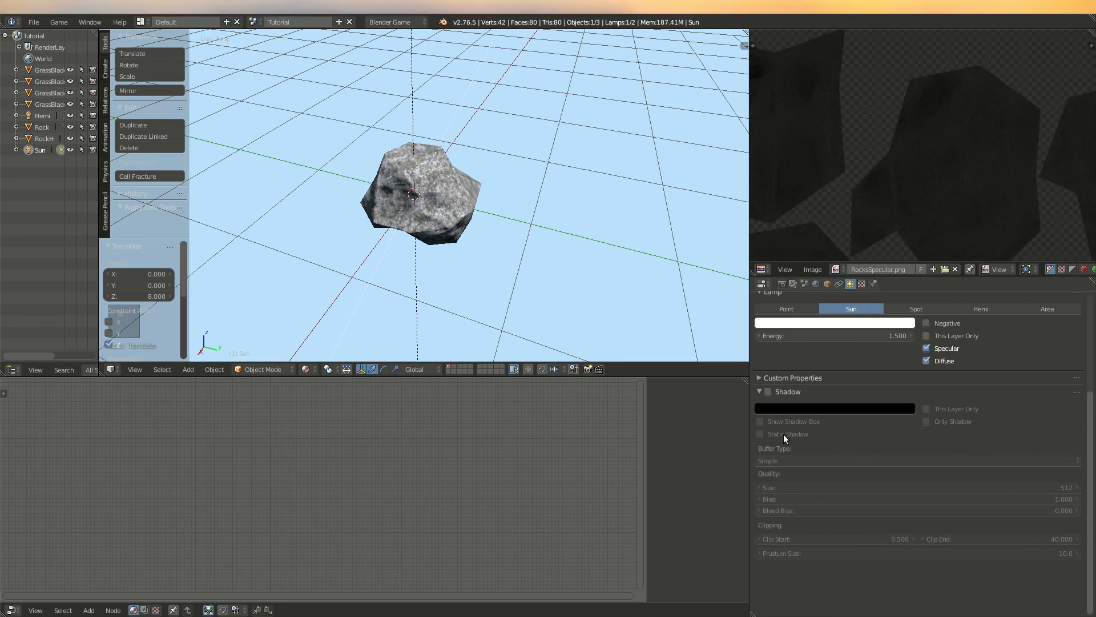
left_click(768, 391)
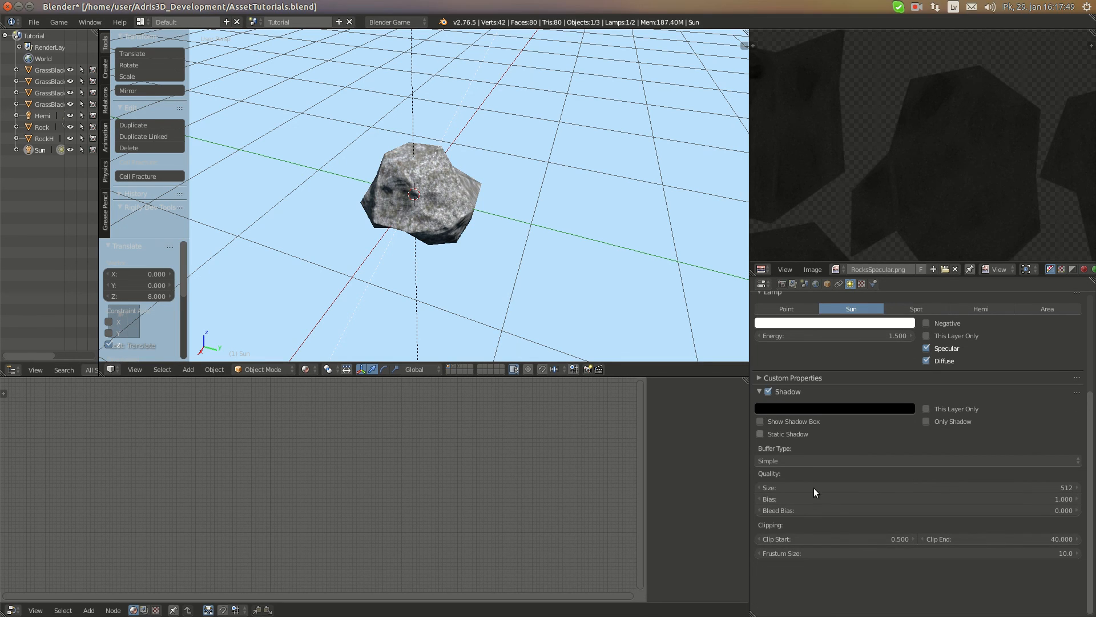
left_click(932, 459)
left_click(763, 426)
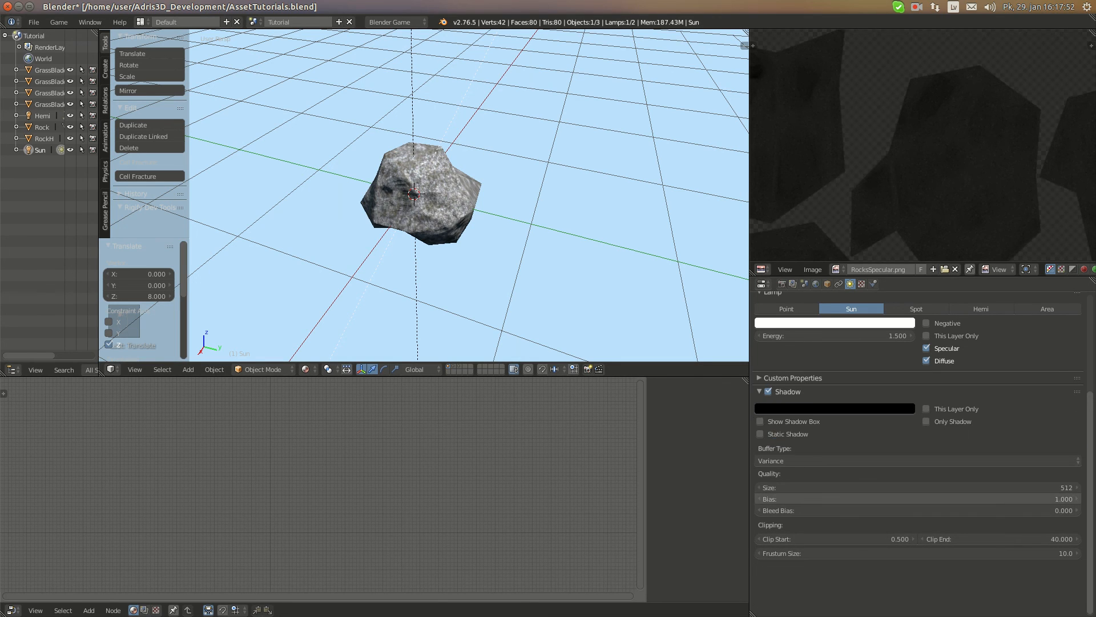
Set the Sun's shadow bias to 0.001 and its frustum size to 2.0
left_click_drag(1010, 499, 857, 499)
left_click(989, 552)
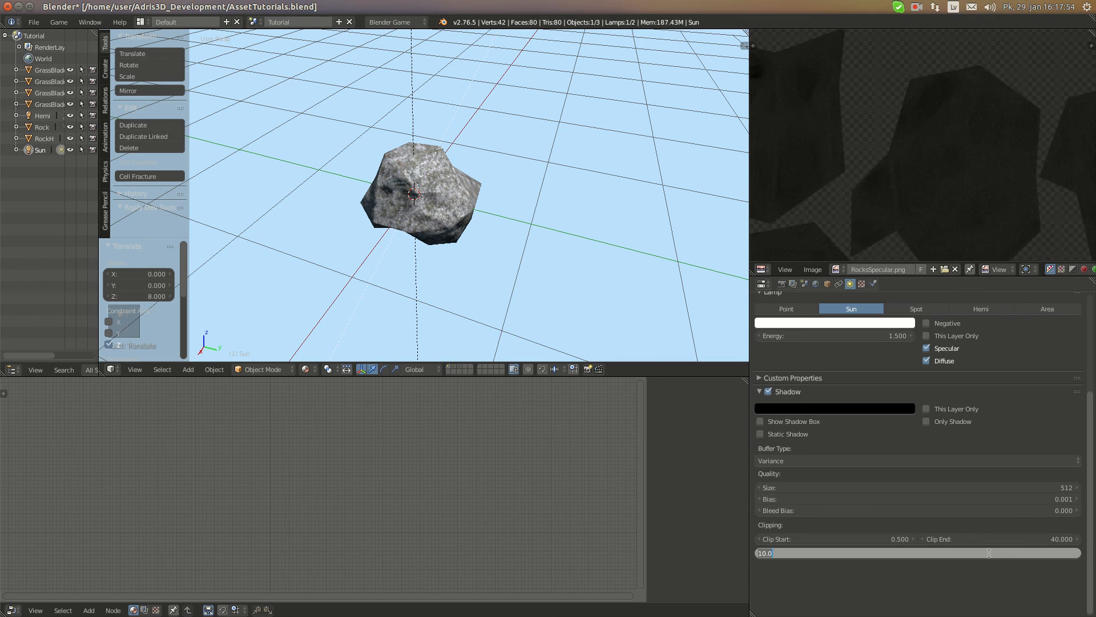
key("Return")
Examine the Rock's lighting from several angles and try shifting the Rock under the lamps
scroll(447, 200, "up", 3)
middle_click_drag(434, 196, 307, 142)
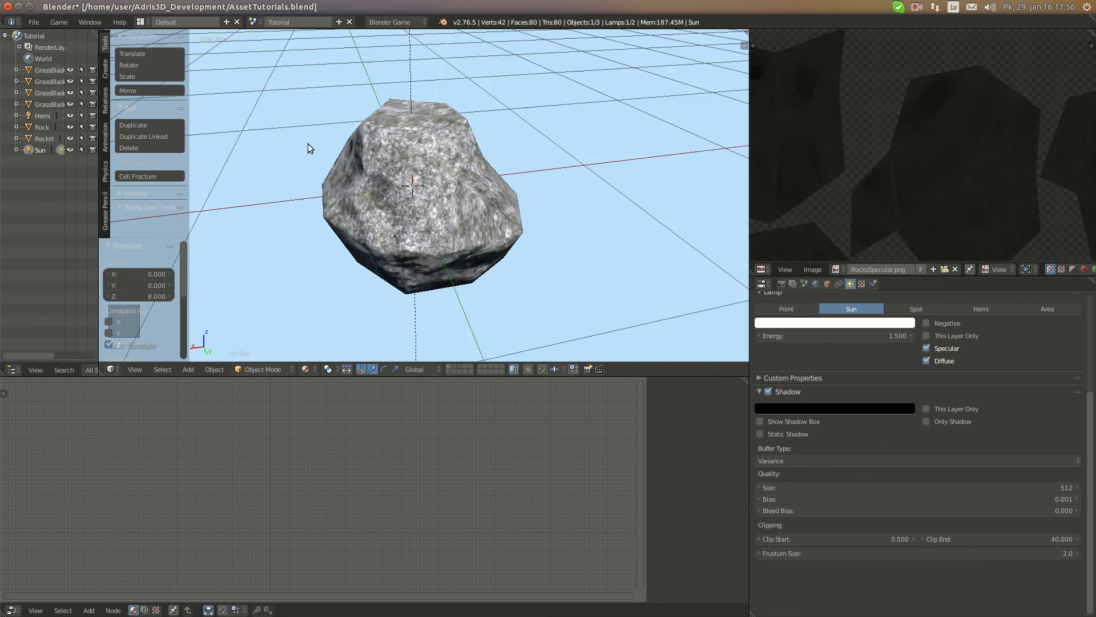
scroll(411, 184, "up", 2)
scroll(481, 202, "up", 4)
middle_click_drag(413, 184, 509, 195)
scroll(509, 194, "down", 5)
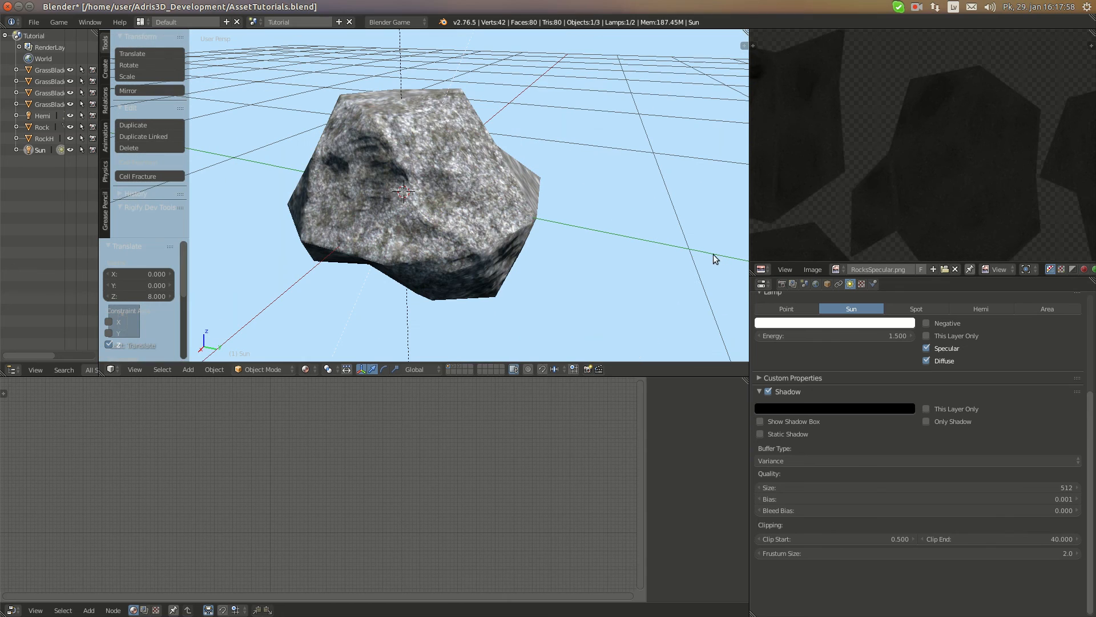
right_click(492, 212)
key("g")
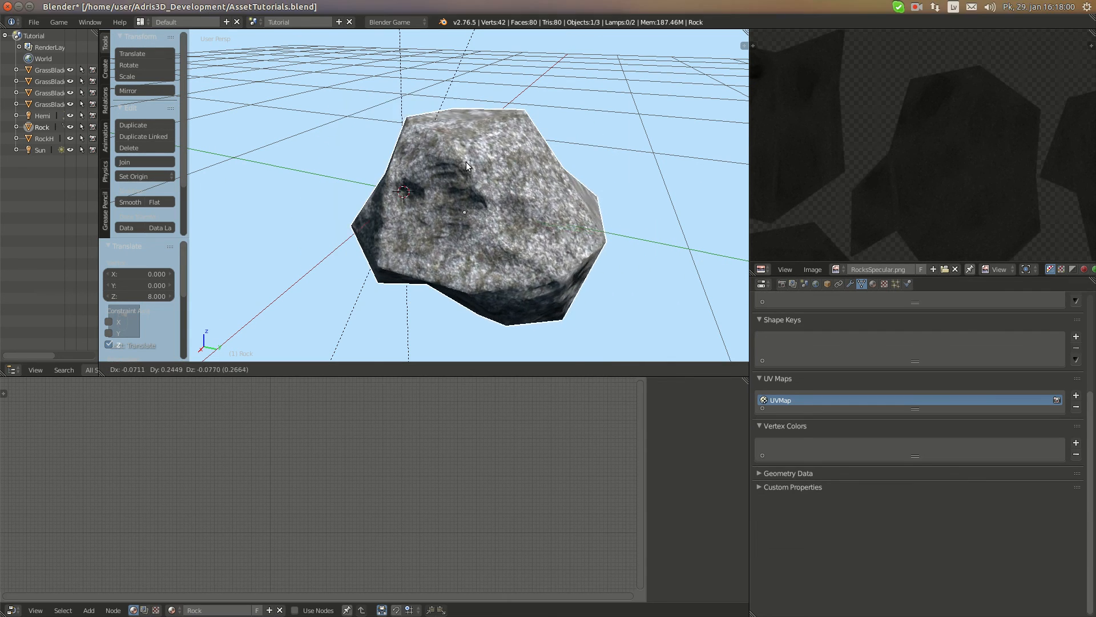
right_click(551, 226)
Set the Rock material's specular intensity to 0 and check the shading up close
left_click(874, 284)
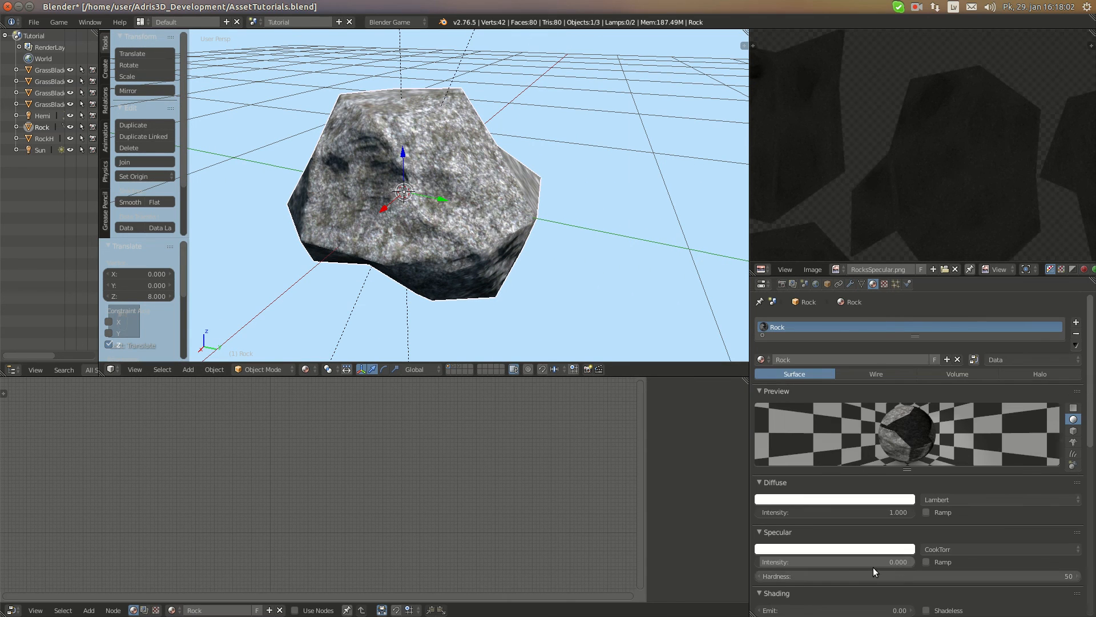
mouse_move(774, 562)
left_mouse_down()
mouse_move(915, 562)
mouse_move(756, 562)
left_mouse_up()
scroll(507, 244, "up", 5)
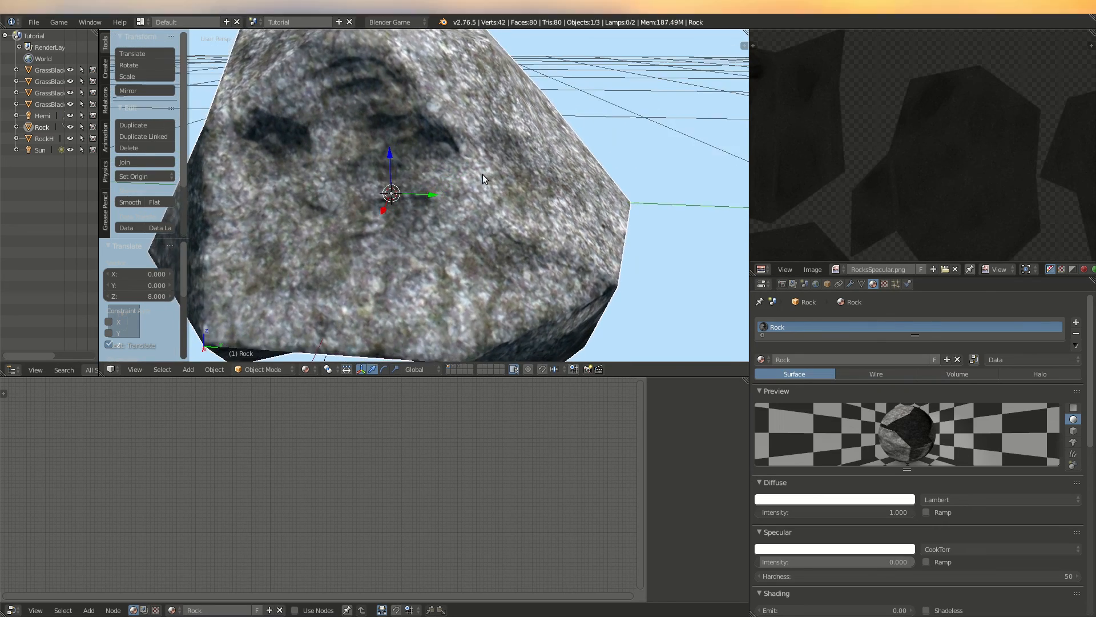
middle_click_drag(443, 176, 377, 211)
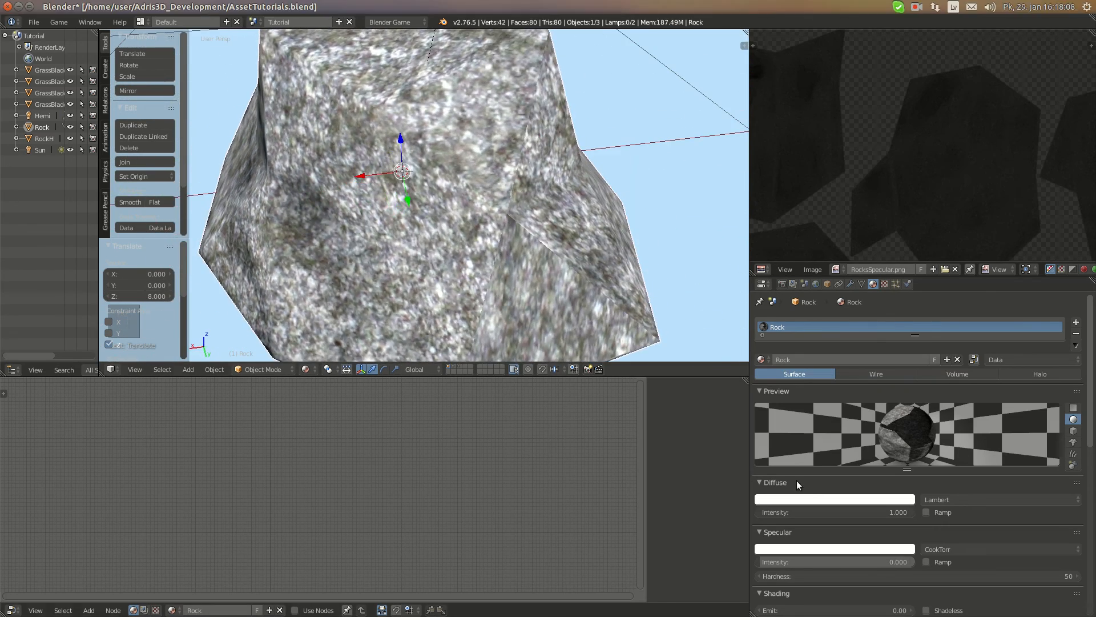
Try specular hardness values of 29 and 10 on the Rock material, checking the surface from another angle
left_click_drag(951, 577, 900, 578)
left_click(953, 578)
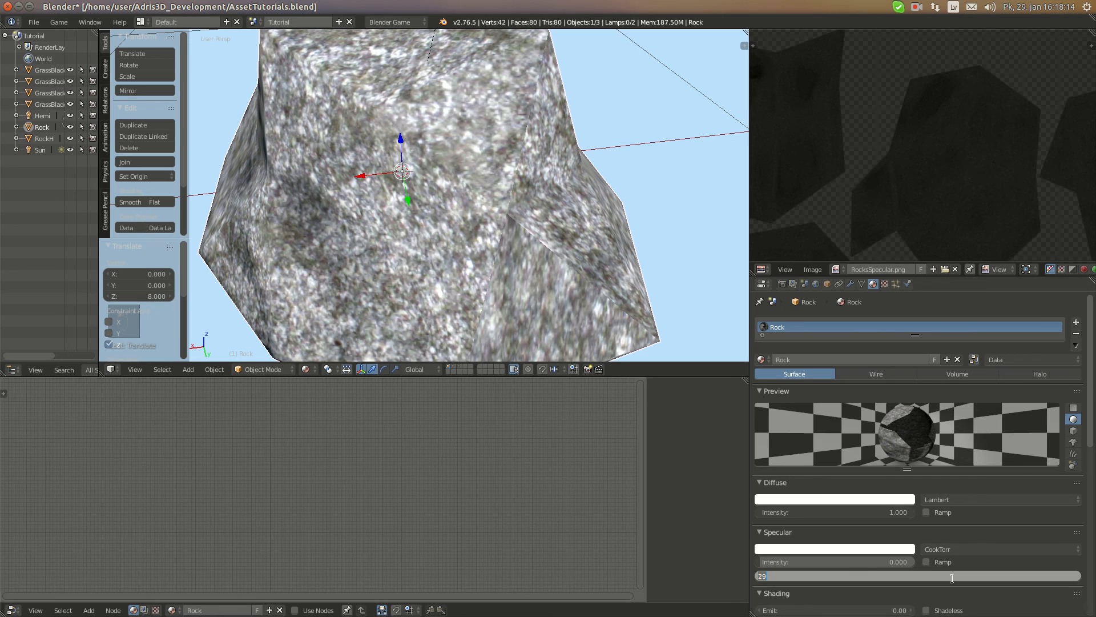
scroll(311, 133, "down", 5)
middle_click_drag(311, 132, 450, 111)
scroll(417, 140, "up", 7)
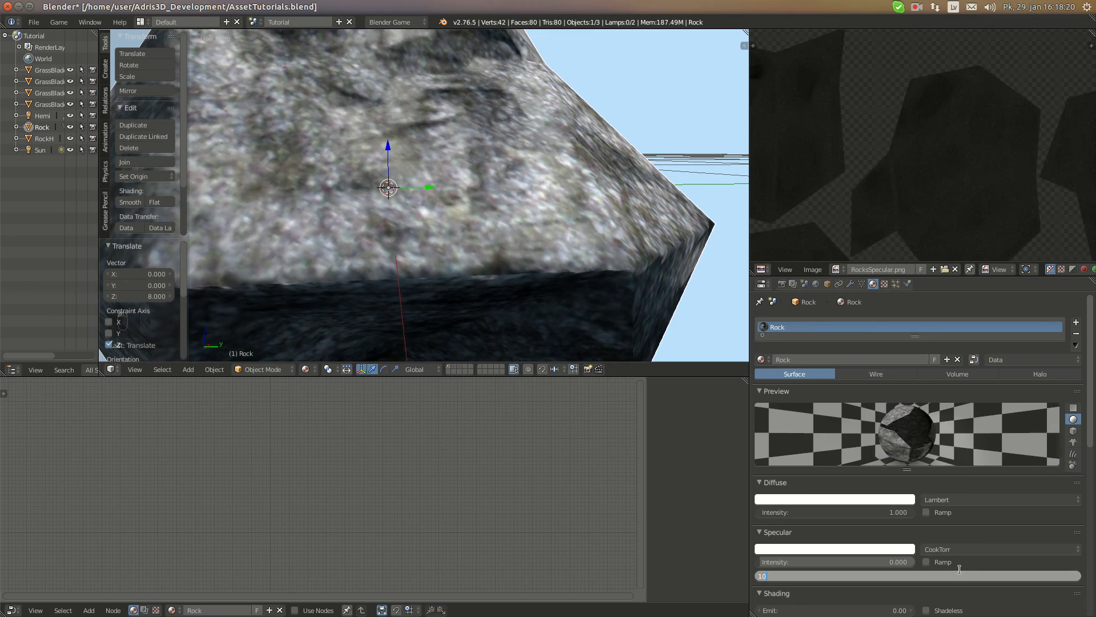
Set the Rock material's specular hardness to 100
type("0")
key("Return")
scroll(434, 184, "down", 5)
middle_click_drag(434, 184, 353, 213)
scroll(361, 217, "up", 6)
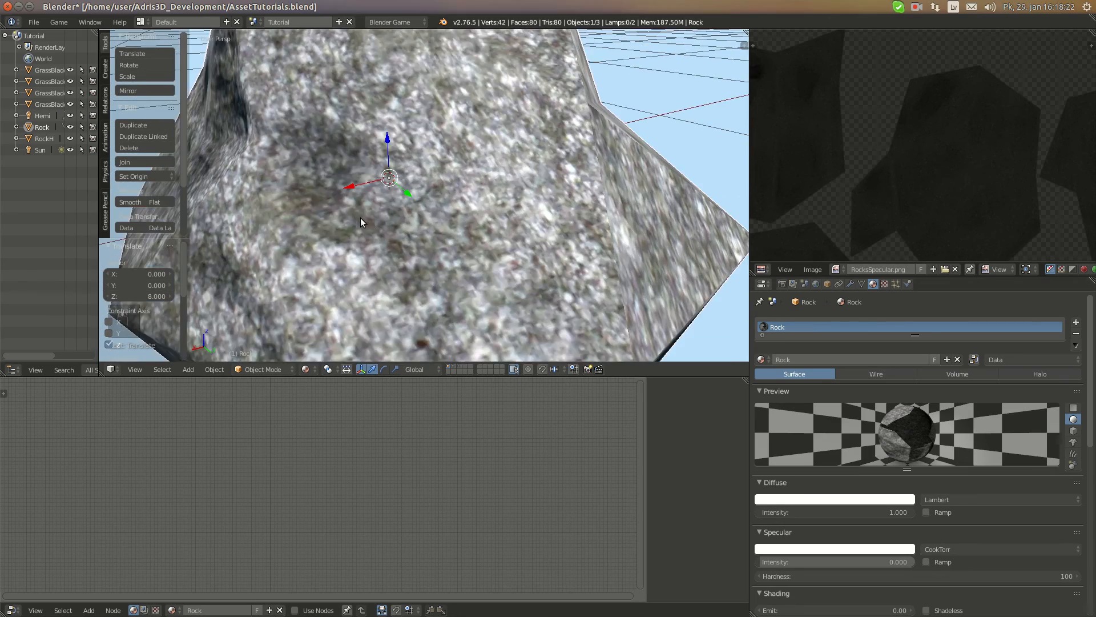
Examine the finished Rock's lit and shadowed faces from several angles and distances
scroll(361, 217, "down", 5)
middle_click_drag(409, 262, 599, 253)
scroll(522, 227, "up", 6)
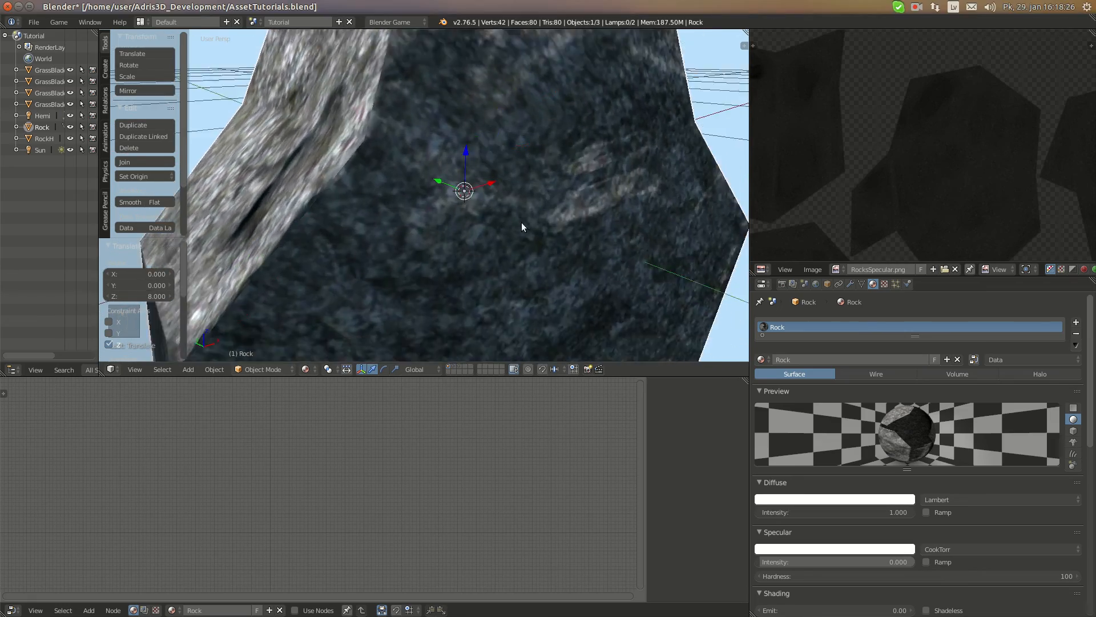
scroll(522, 226, "down", 5)
middle_click_drag(460, 234, 334, 260)
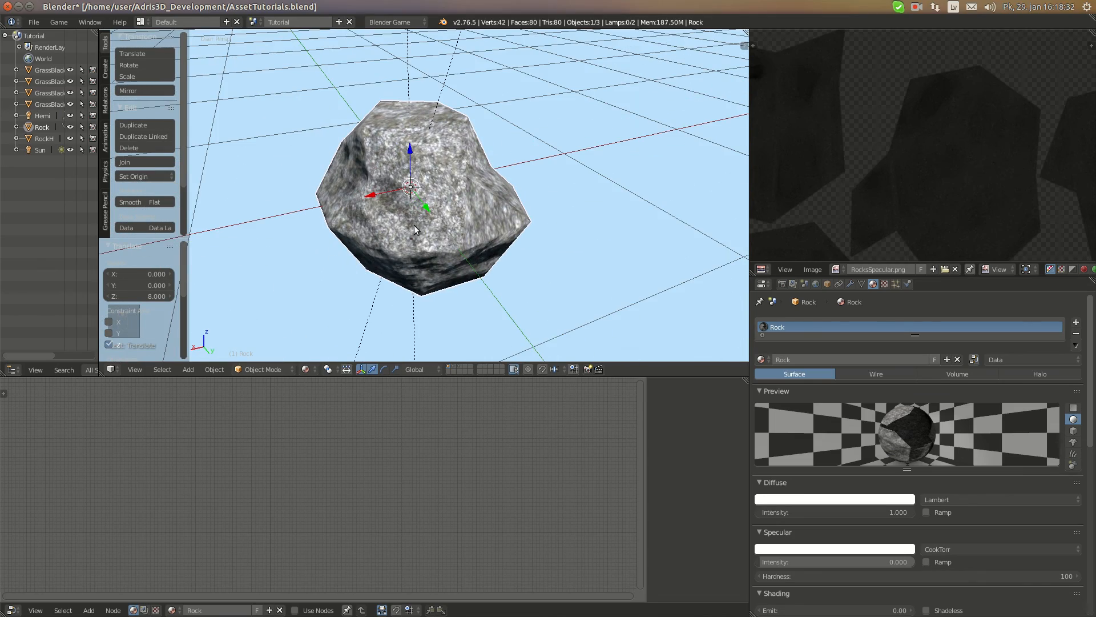
key("KP_Decimal")
middle_click_drag(485, 212, 543, 184)
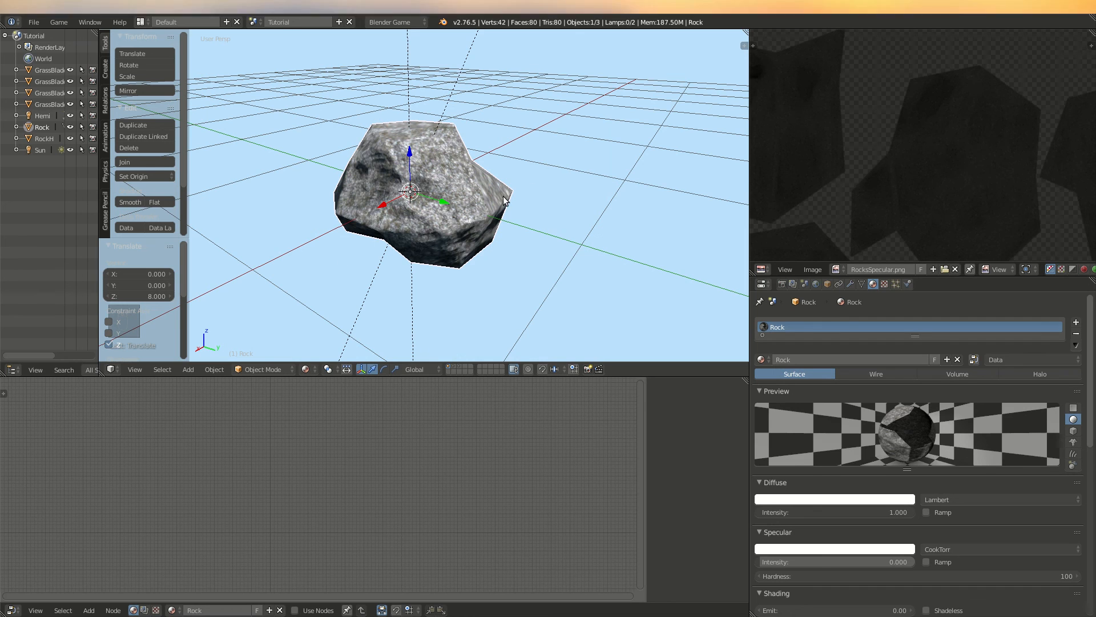
scroll(496, 178, "down", 2)
scroll(432, 223, "up", 5)
middle_click_drag(443, 211, 347, 191)
scroll(348, 190, "down", 4)
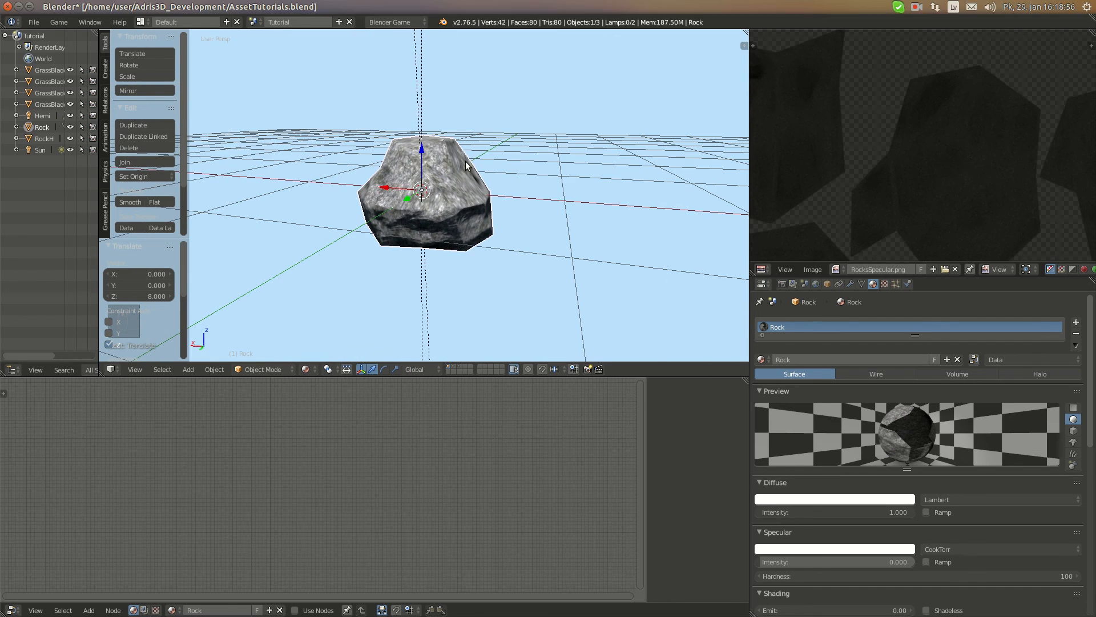